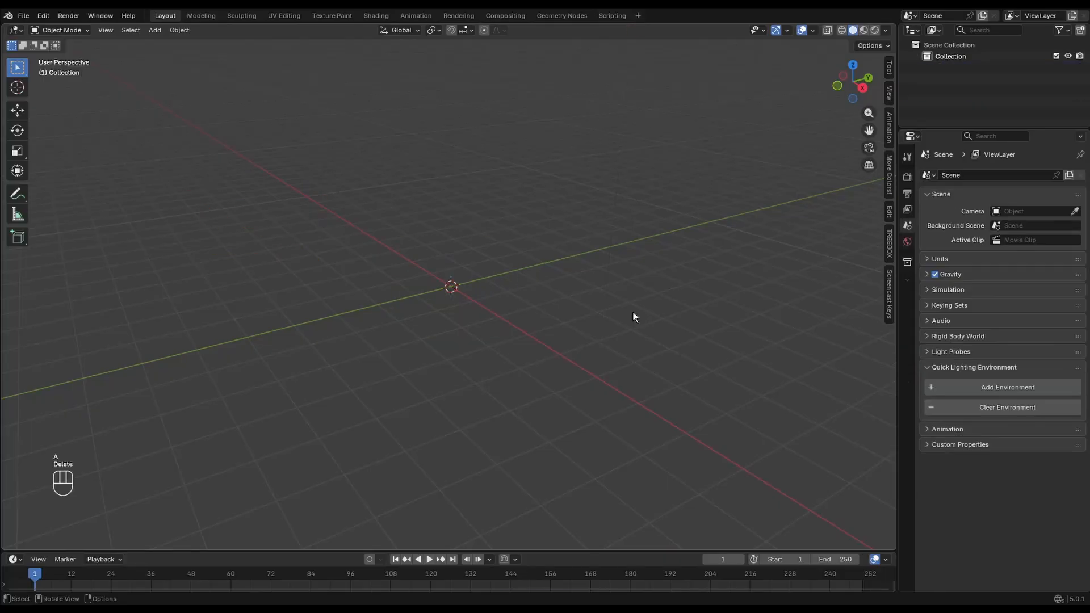
Step: Add a mesh cylinder with 8 vertices
key("shift+a")
mouse_move(426, 302)
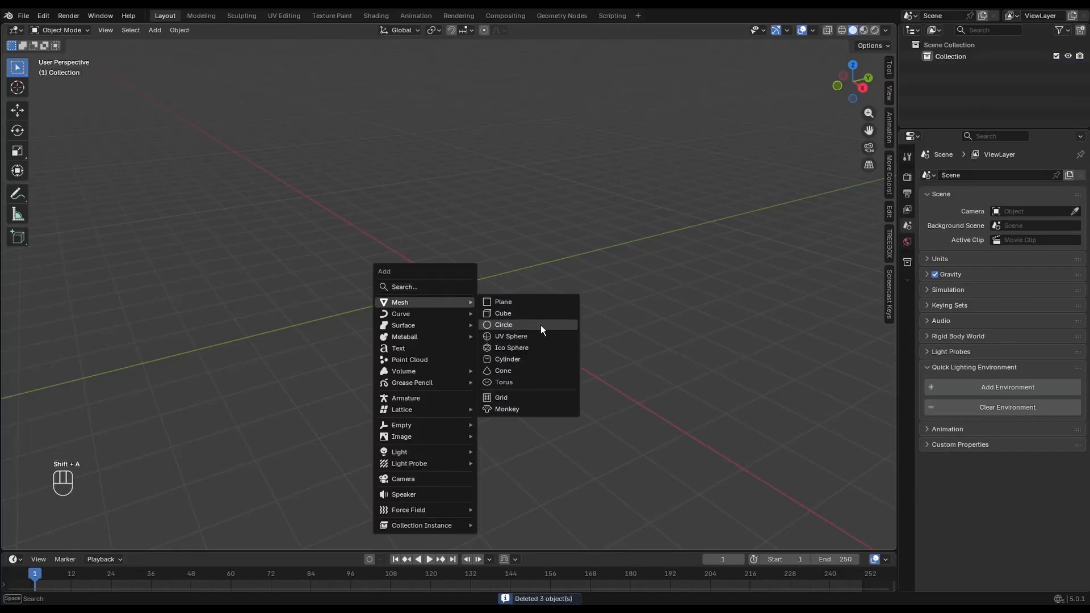
left_click(546, 359)
left_click(84, 542)
left_click(148, 403)
type("8")
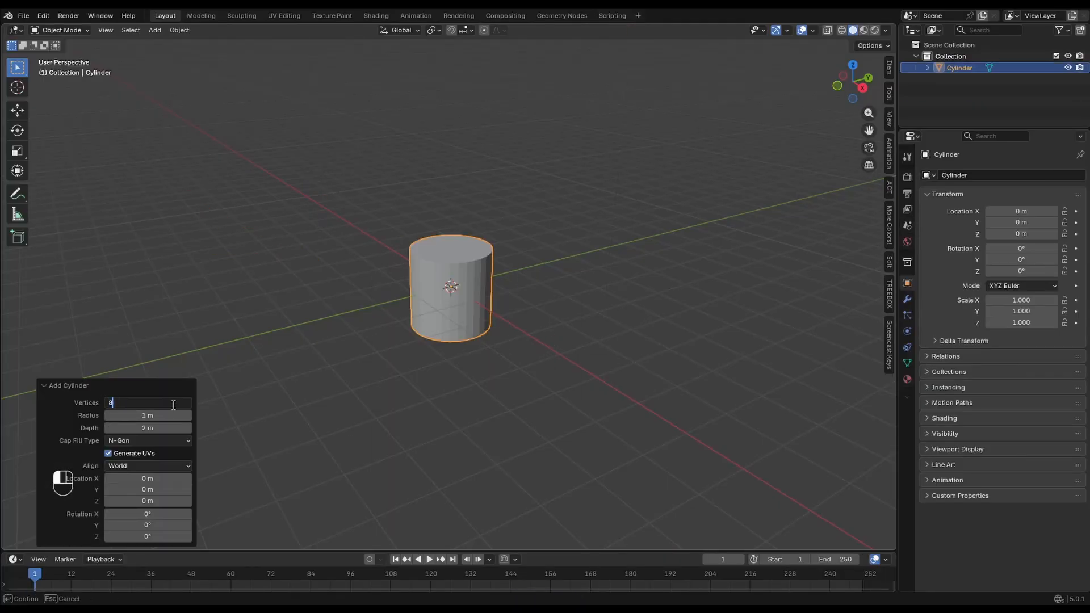
key("Return")
Step: Set the new cylinder's depth to 0.25 m
left_click(184, 429)
type(".5")
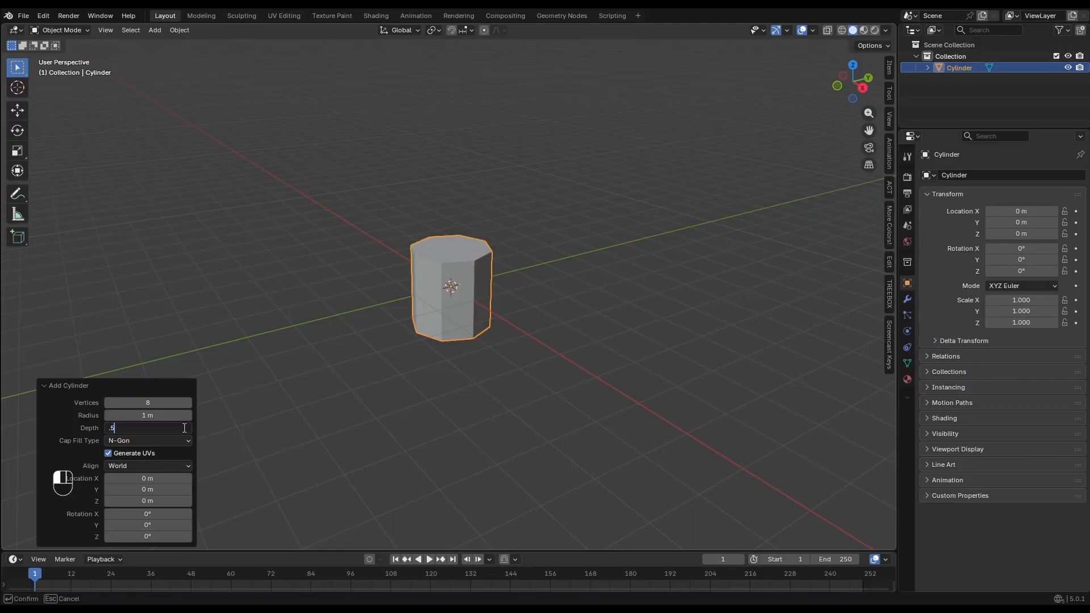
key("Return")
left_click(158, 428)
type(".25")
key("Return")
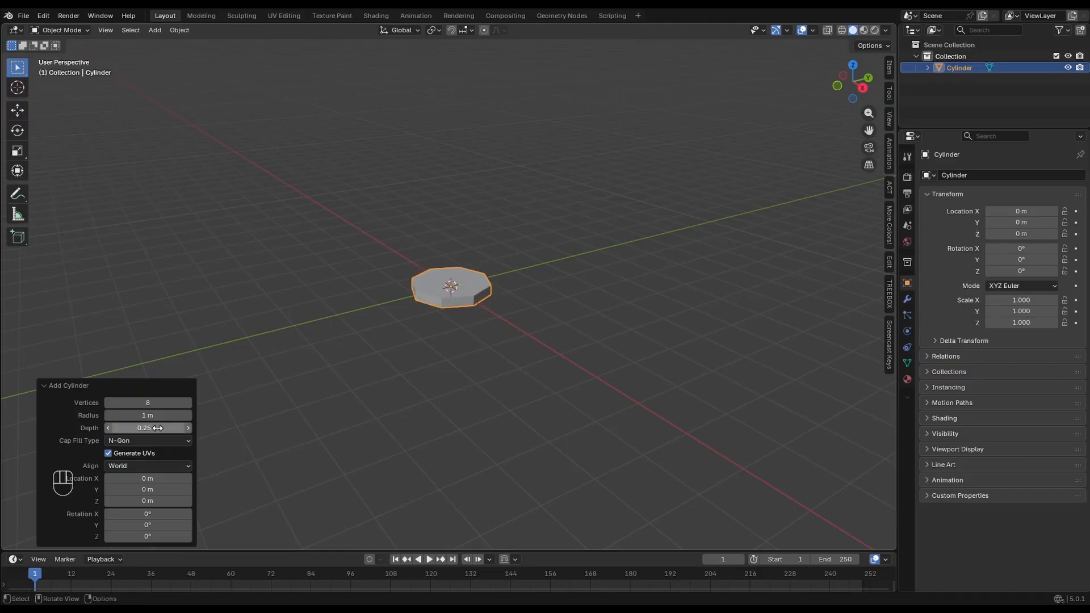
Step: Move the cylinder away from the origin by 5 m in X, 15 m in Y and 8 m in Z
scroll(427, 292, "up", 5)
middle_click_drag(427, 293, 505, 278)
scroll(521, 290, "down", 7)
left_click(524, 290)
key("Tab")
key("Tab")
left_click(460, 294)
key("g")
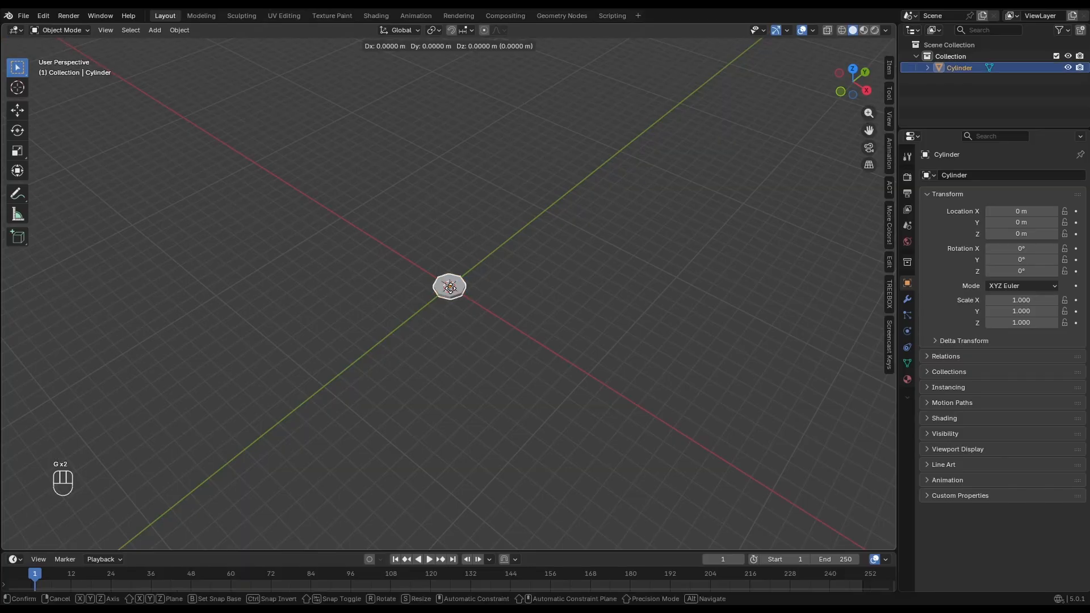
left_click(686, 114, "ctrl")
Step: Add a mesh grid with 10 by 10 subdivisions at the origin
scroll(458, 285, "up", 1)
key("shift+a")
mouse_move(444, 283)
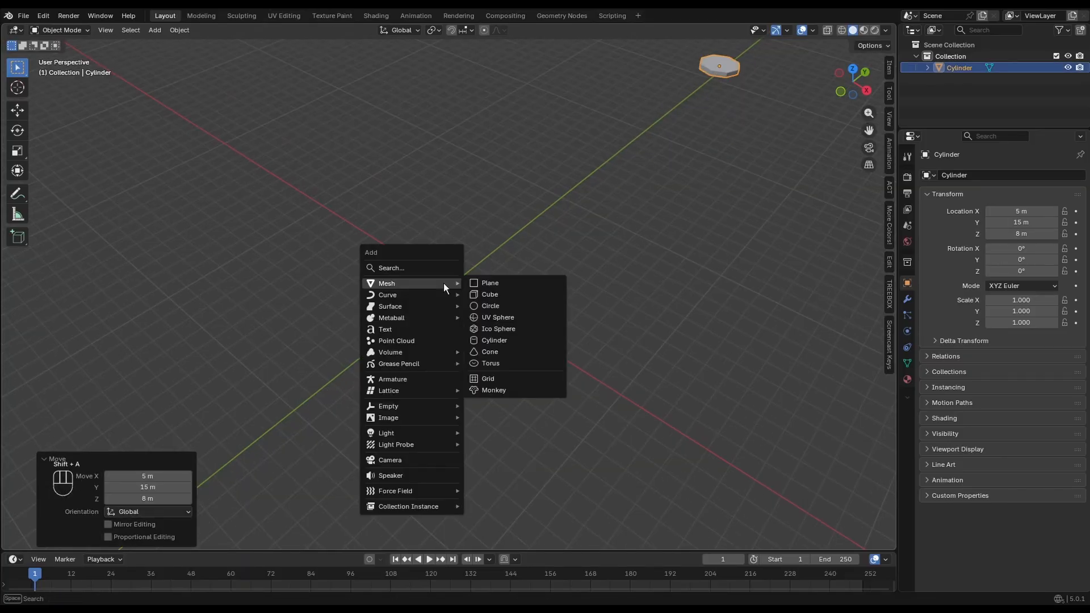
left_click(507, 367)
Step: Scale the grid to 5 on the X, Y and Z axes
key("s")
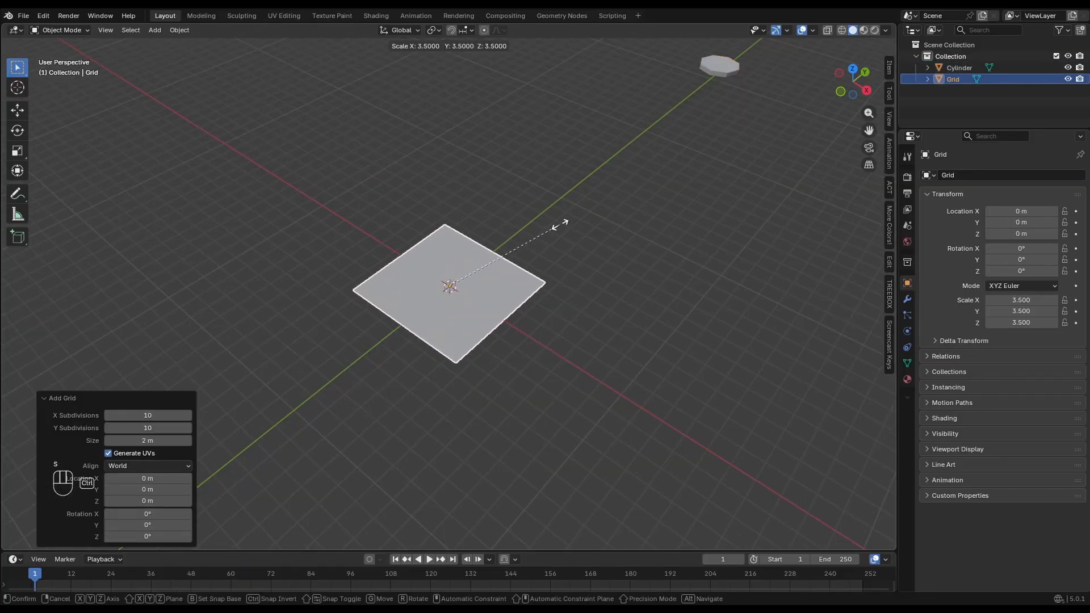
left_click(567, 211)
left_click(164, 476)
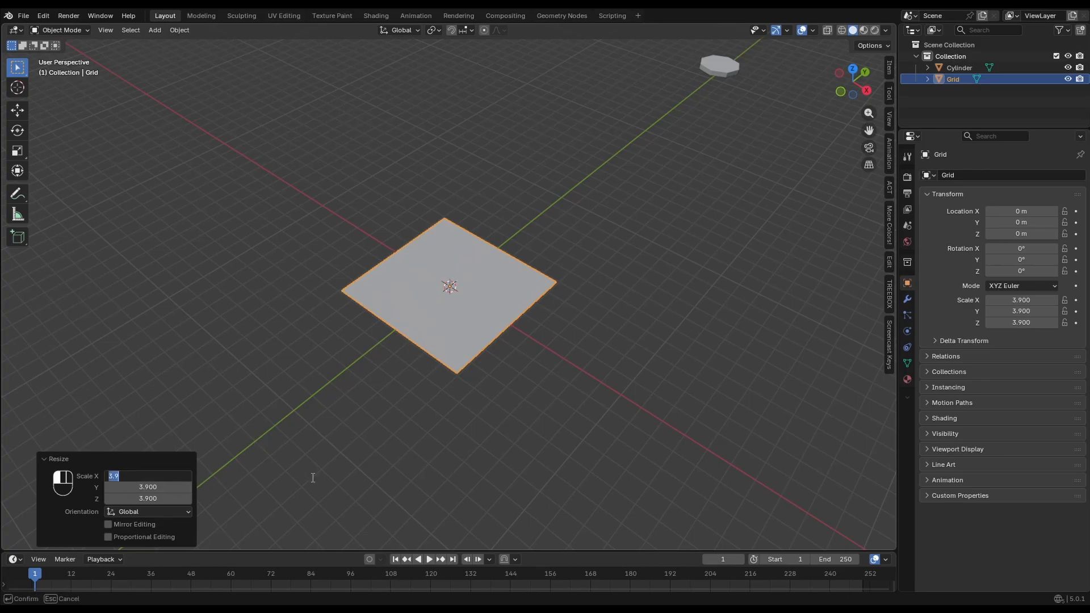
type("5")
key("Tab")
type("5")
key("Tab")
type("5")
key("Return")
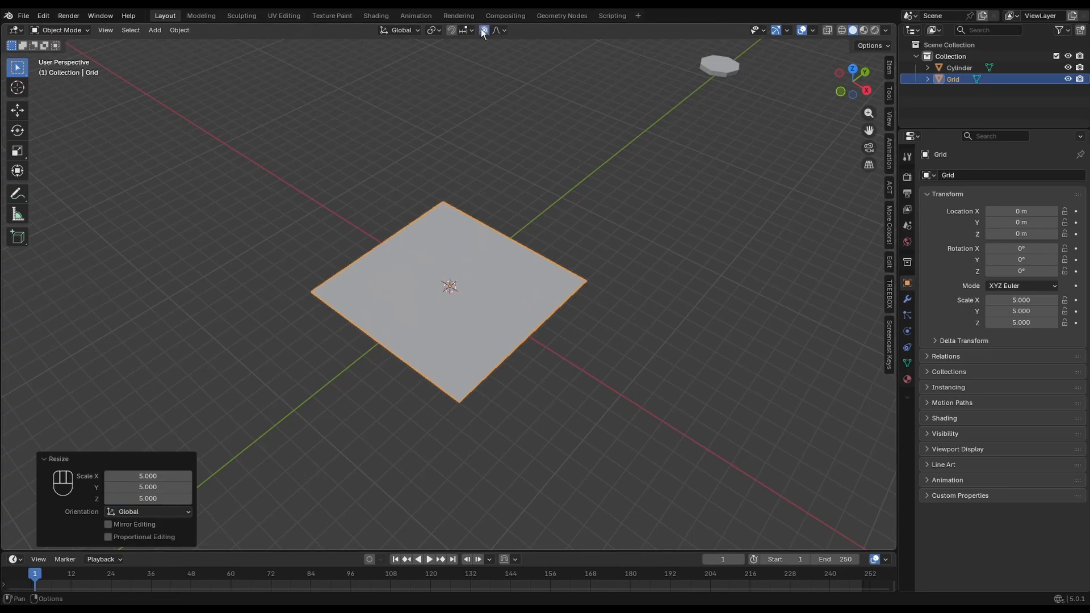
Step: Raise the grid's centre vertex 1 m along Z using smooth proportional editing with a falloff size of about 6.1
key("Tab")
left_click(450, 286)
key("g")
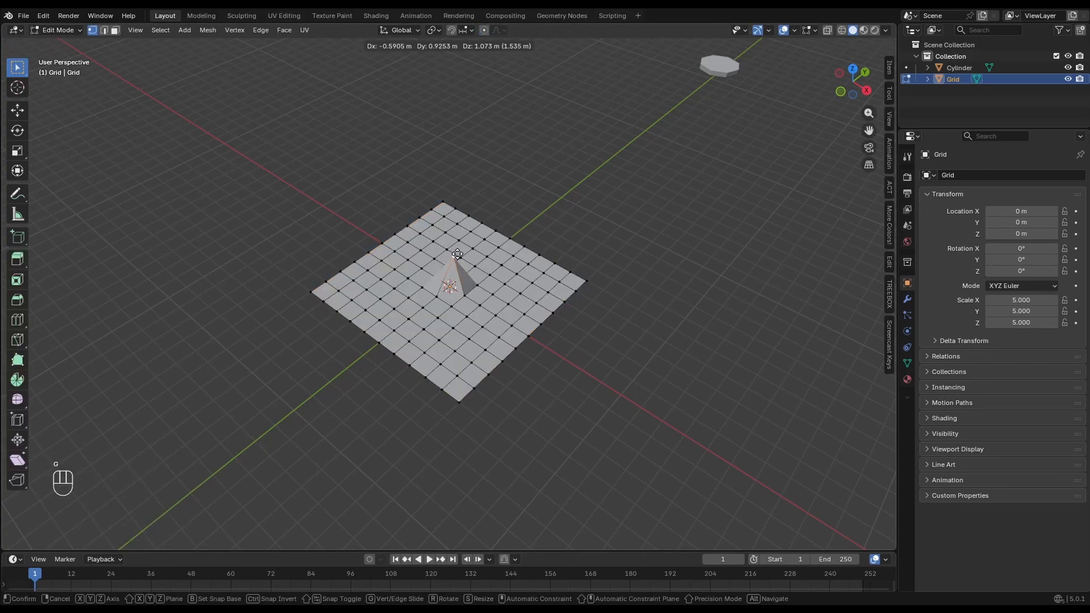
right_click(457, 253)
scroll(466, 262, "up", 2)
key("g")
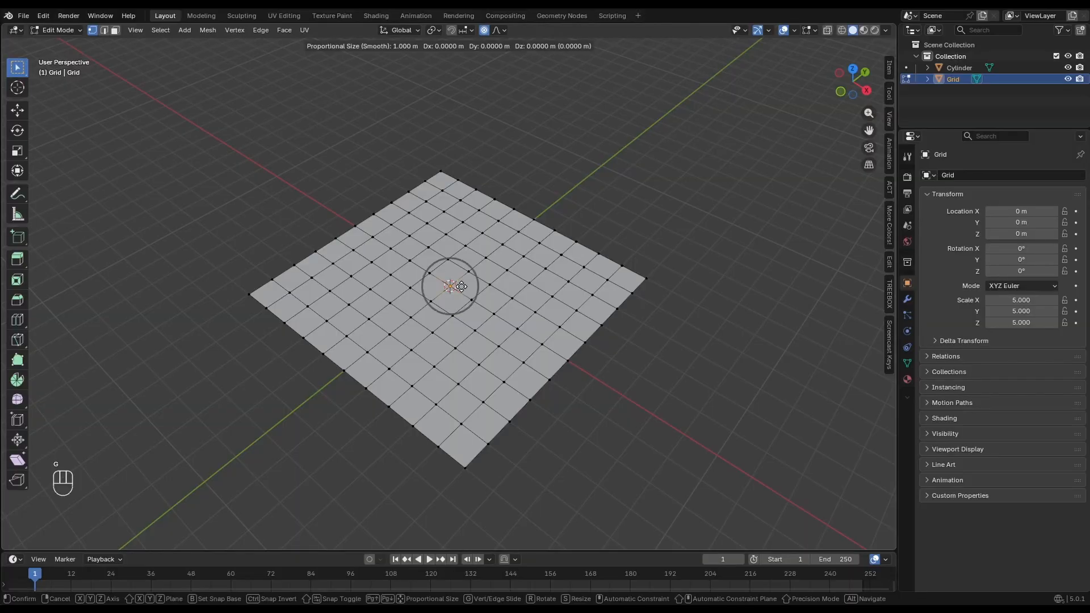
scroll(455, 273, "down", 6)
key("z")
left_click(463, 267)
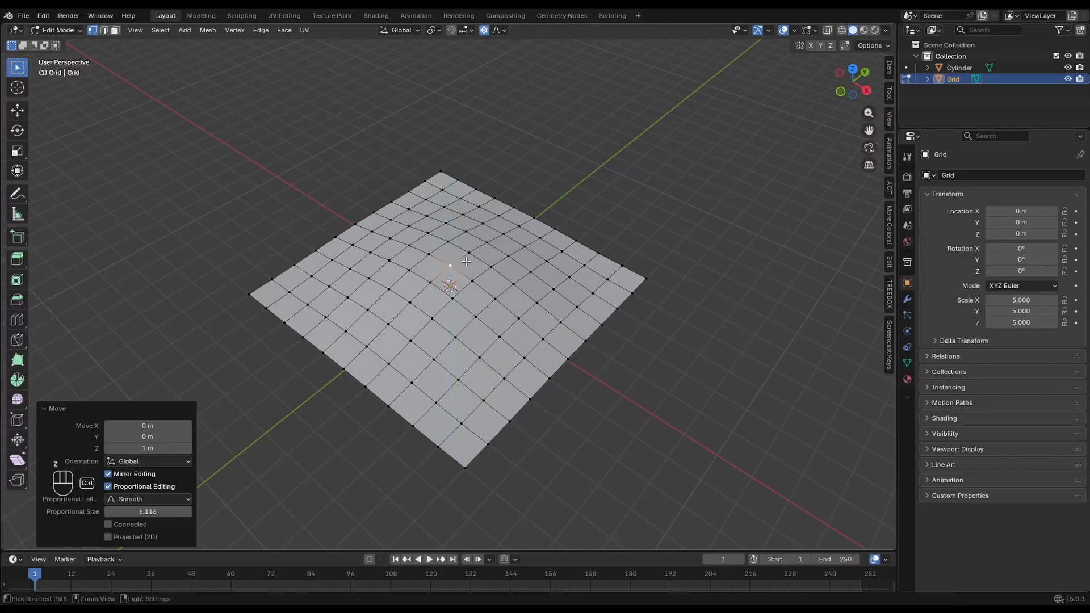
Step: Lower the raised centre vertex about 0.33 m along Z with proportional editing
middle_click_drag(463, 266, 545, 228)
key("g")
key("z")
left_click(650, 227)
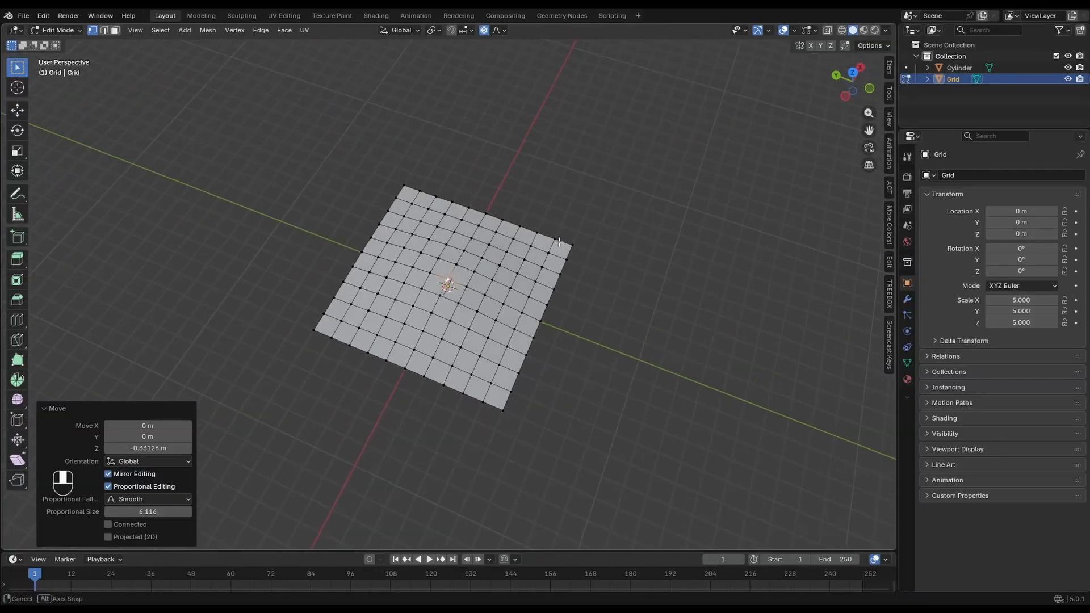
Step: Select the grid's outer boundary edges and shape them into a circle using the Circle tool with the Best fit method
key("2")
left_click(484, 212, "alt")
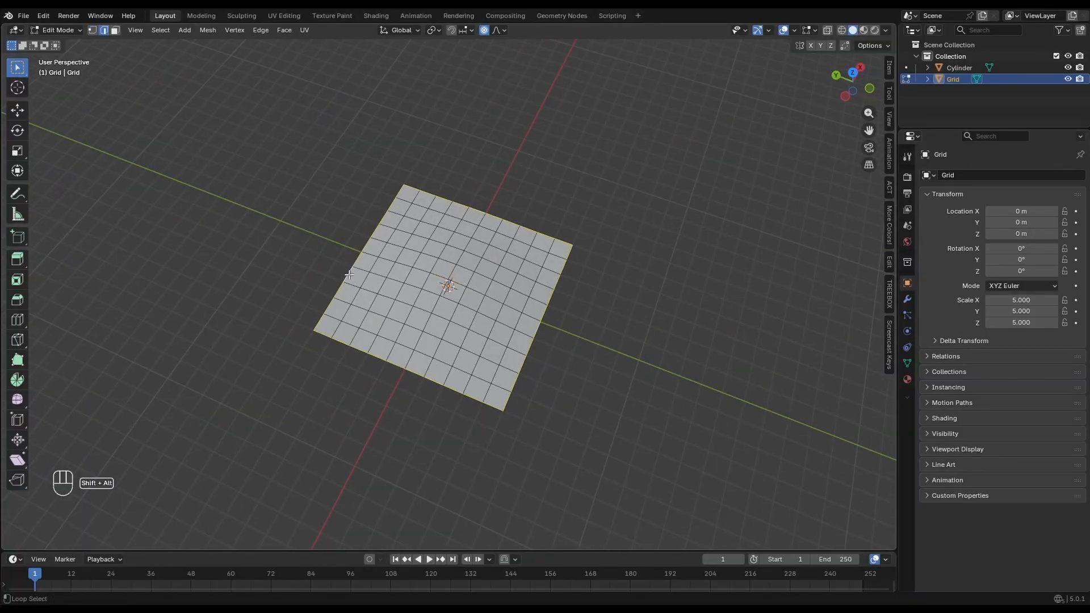
right_click(350, 275)
mouse_move(352, 213)
left_click(428, 223)
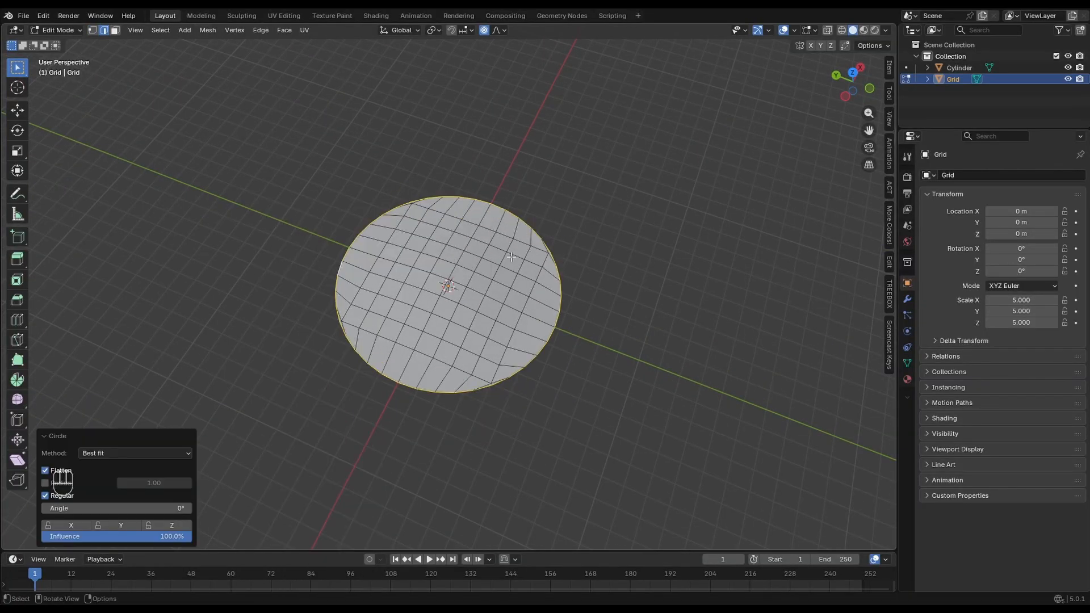
right_click(487, 258)
Step: Randomize the positions of all the disc's vertices, adjust the offset amount, and return to Object Mode
key("Tab")
key("Tab")
key("a")
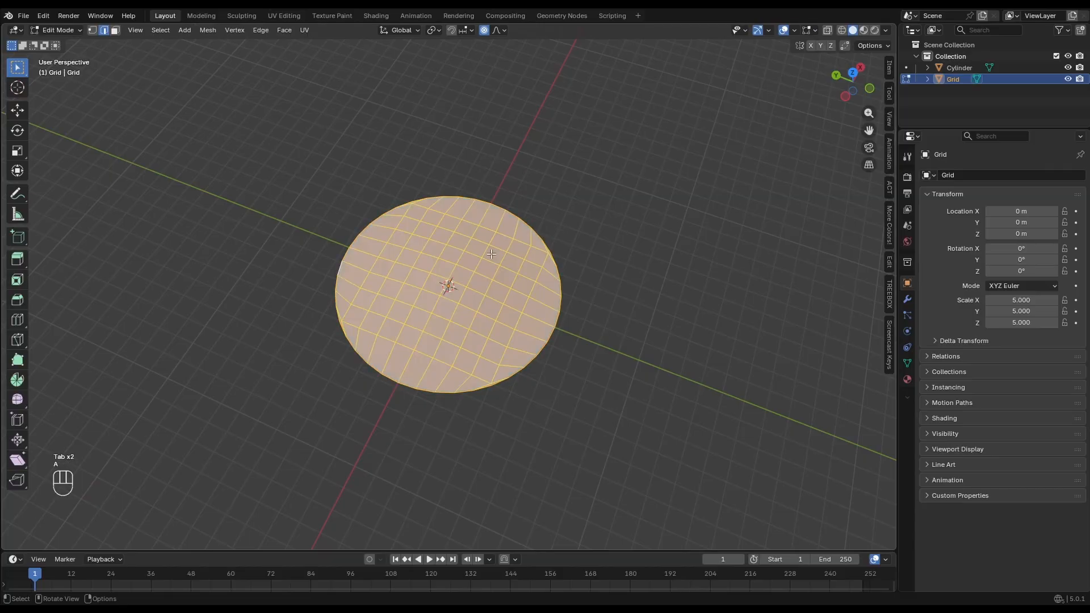
key("1")
right_click(487, 270)
left_click(477, 445)
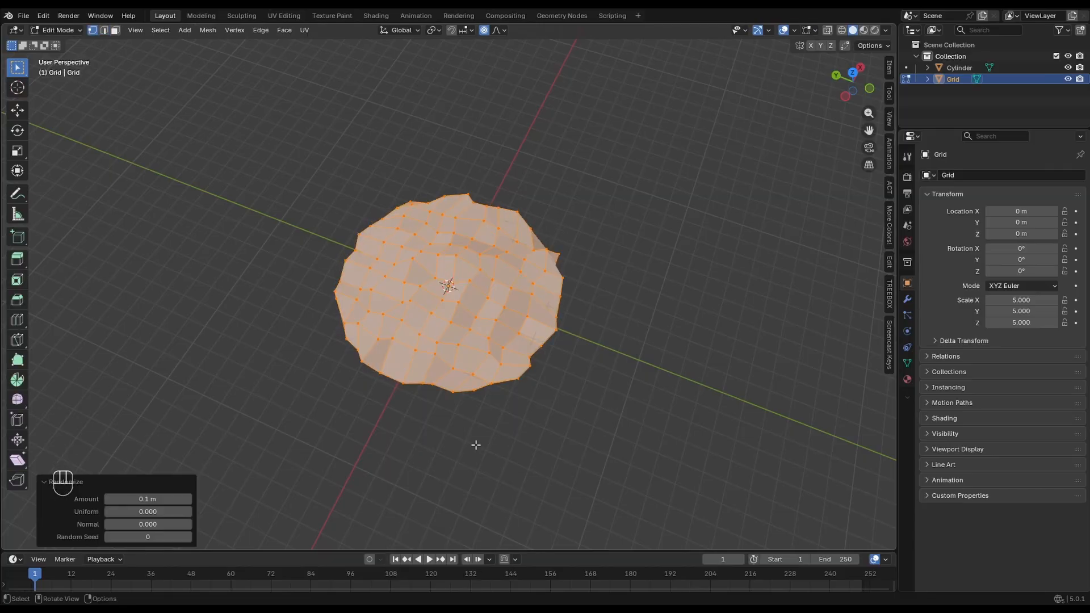
middle_click_drag(475, 445, 722, 272)
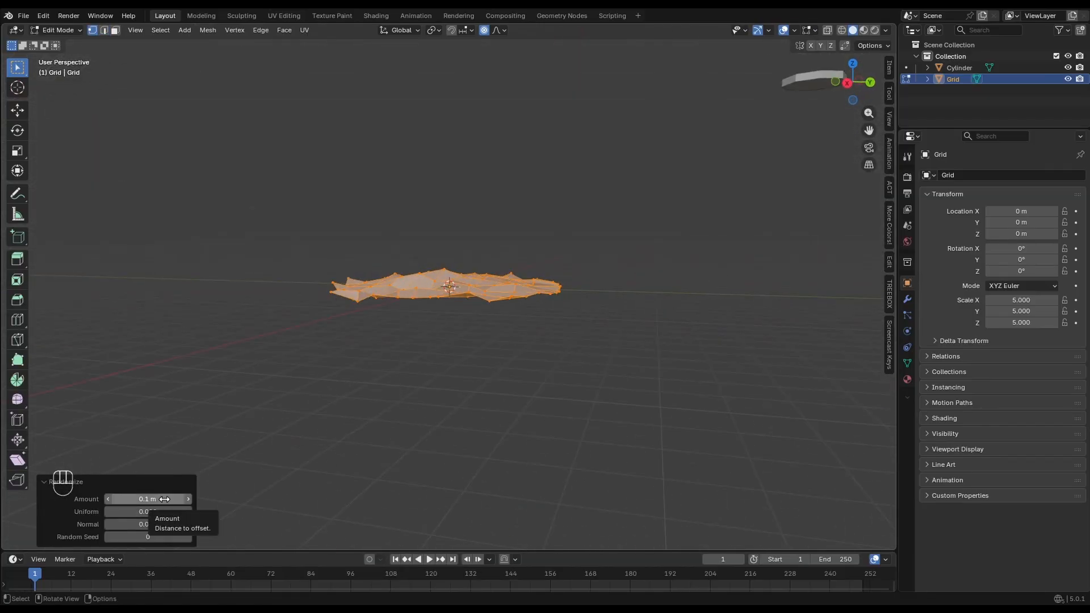
mouse_move(164, 500)
left_mouse_down()
mouse_move(142, 499)
mouse_move(156, 499)
left_mouse_up()
middle_click_drag(397, 284, 395, 343)
key("Tab")
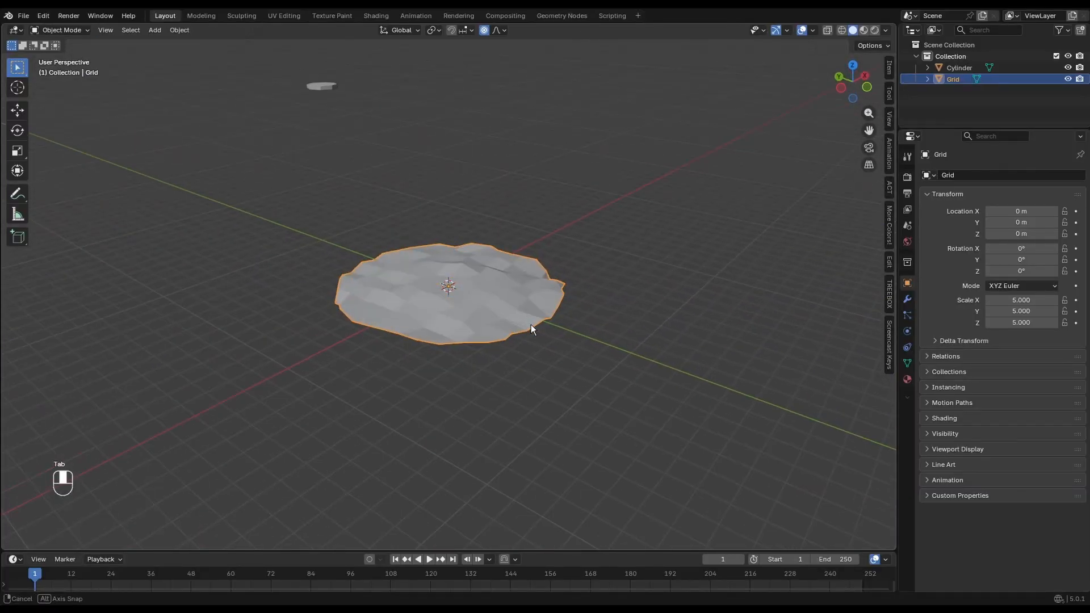
Step: Add a Scatter on Surface modifier to the disc and use the cylinder as its instance object
middle_click_drag(532, 329, 539, 352)
left_click(907, 298)
left_click(994, 180)
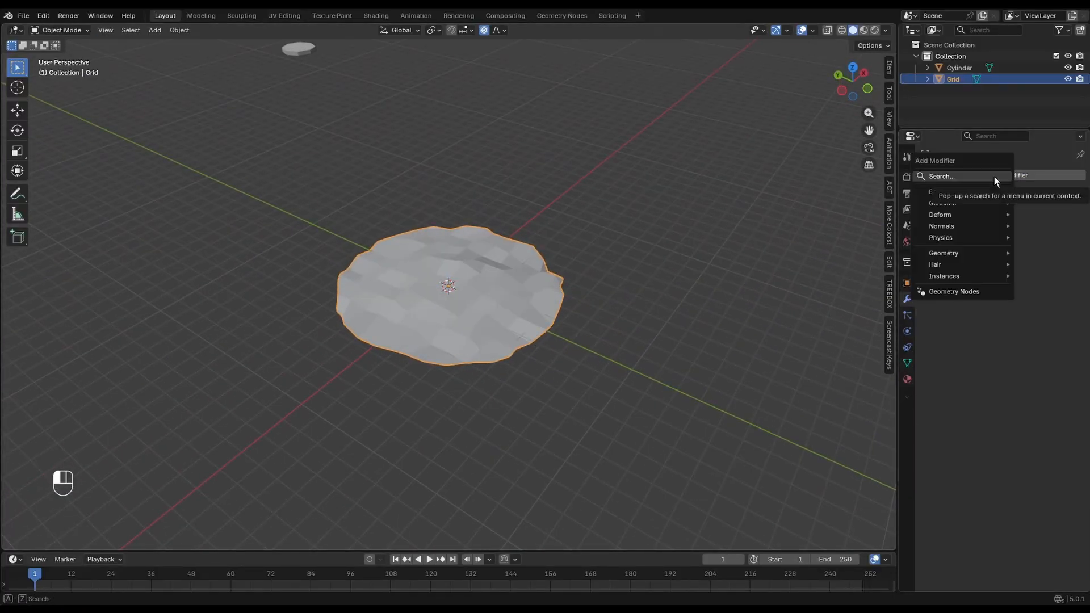
type("scat")
left_click(902, 203)
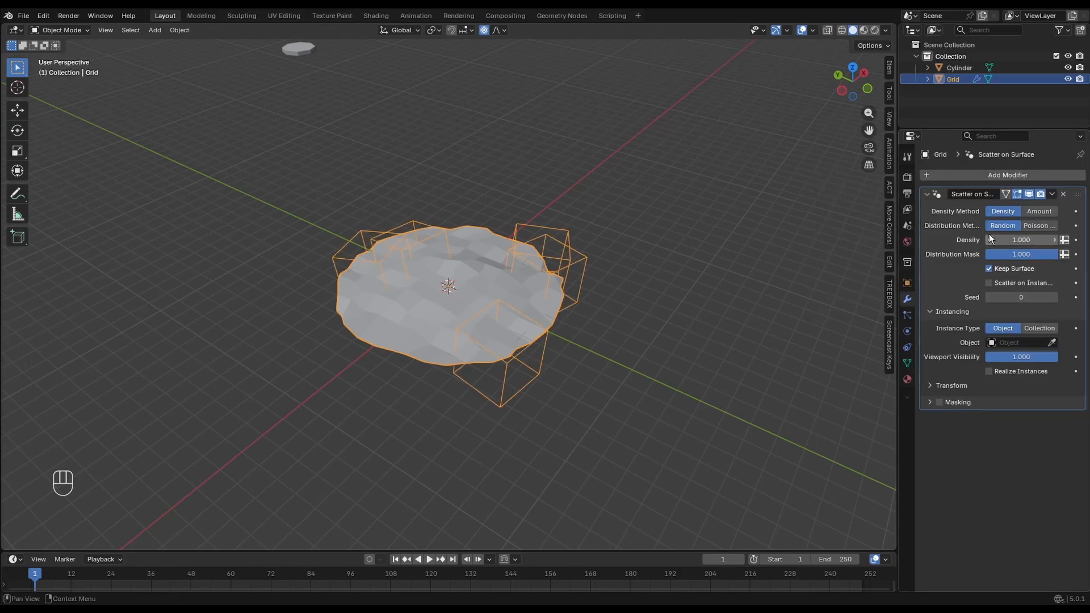
left_click(304, 48)
Step: Enable Randomize in the scatter modifier's transform options
left_click(931, 386)
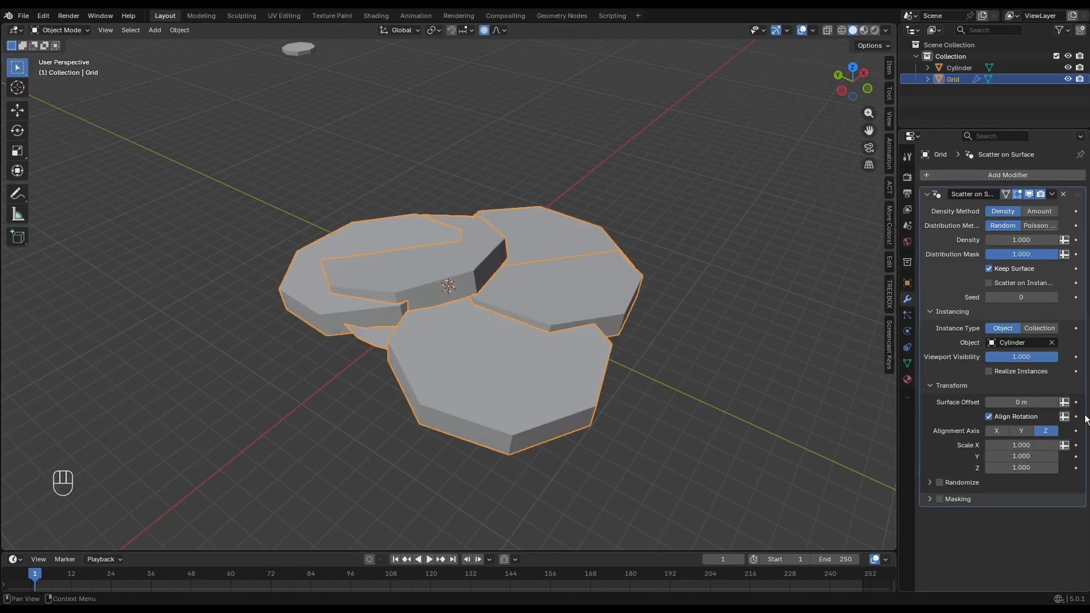
left_click(959, 482)
left_click(940, 482)
Step: Set the scattered instances' X, Y and Z scale to 0.1
scroll(965, 488, "down", 2)
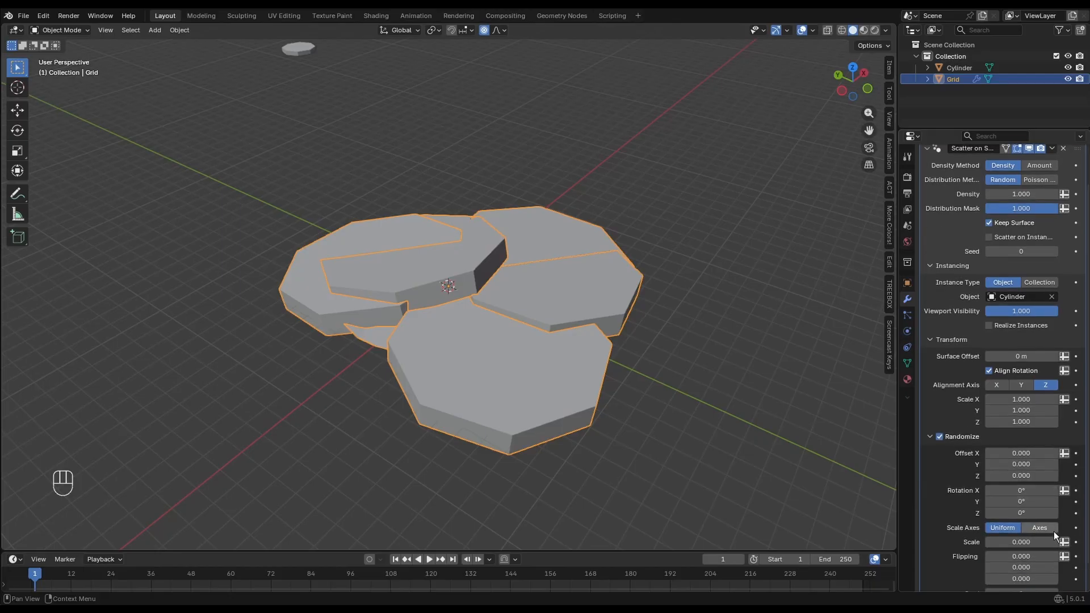
scroll(991, 448, "down", 1)
left_click(1020, 376)
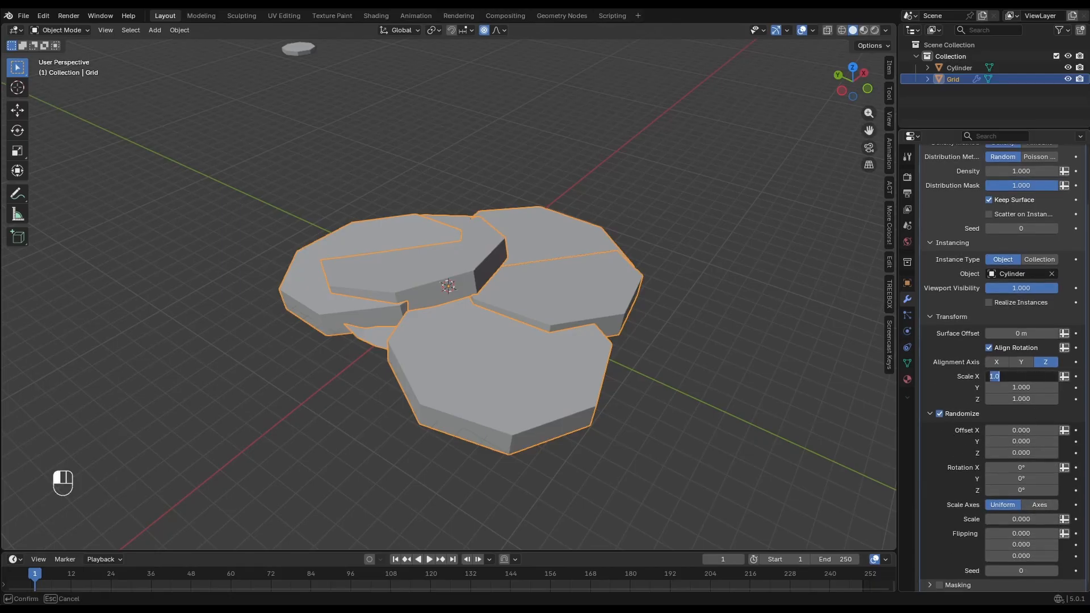
type(".1")
key("Tab")
type(".1")
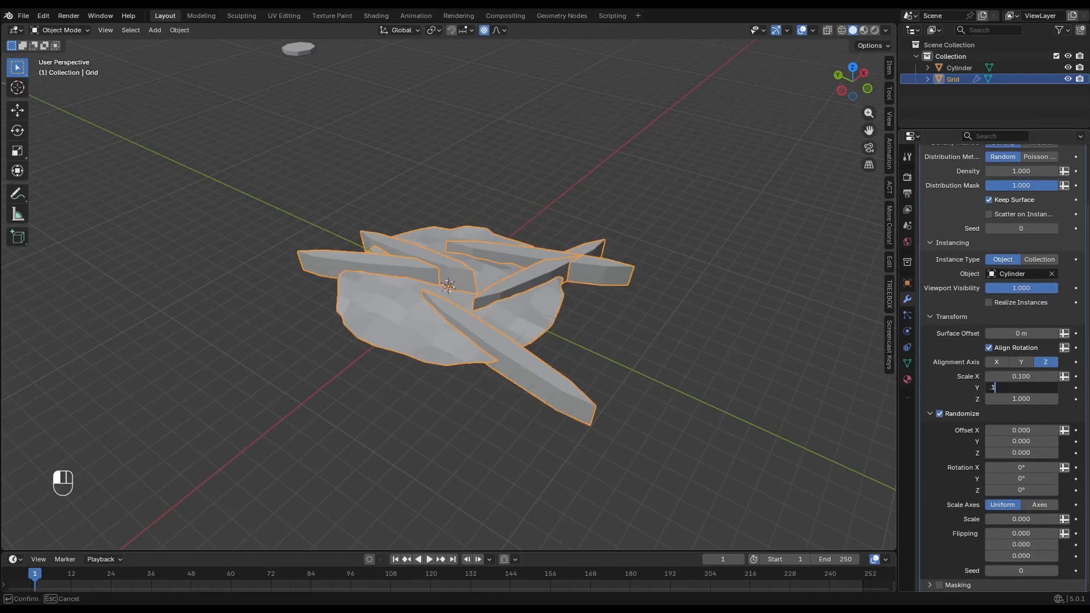
key("Tab")
type(".1")
key("Return")
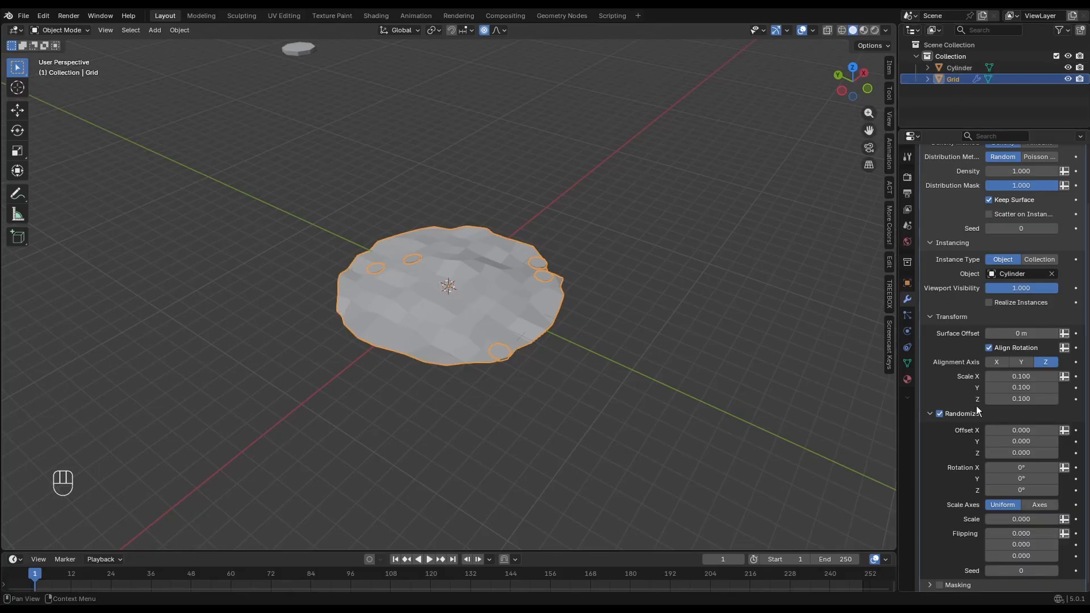
Step: Switch the scatter's density method to Amount and set the amount to 100
scroll(1010, 217, "up", 3)
left_click(1041, 227)
left_click(1041, 212)
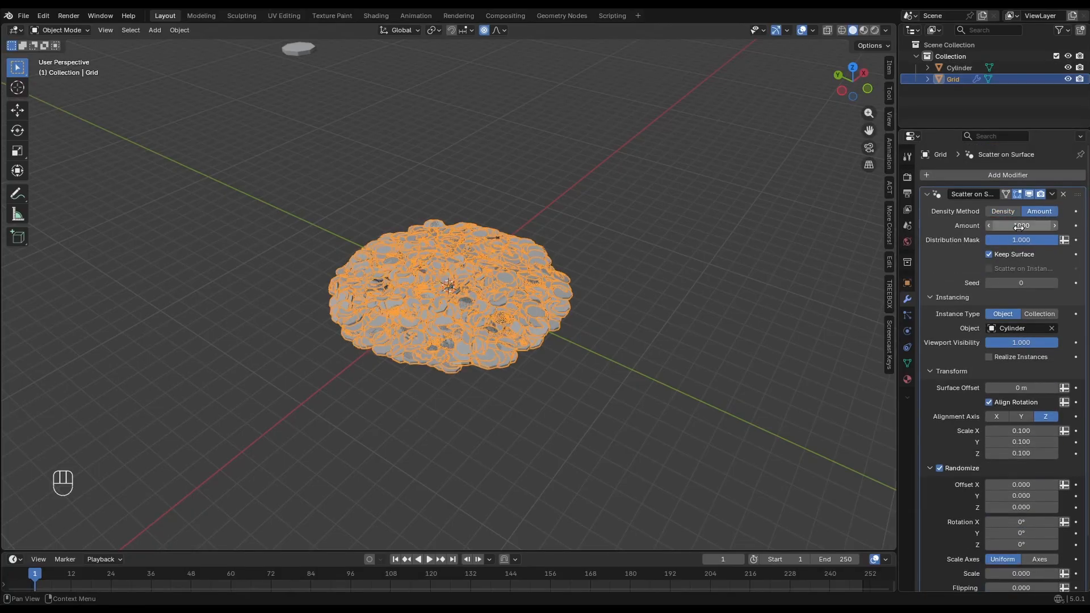
left_click(1036, 226)
type("100")
key("Return")
Step: Turn off Keep Surface in the scatter modifier and deselect the object
middle_click_drag(568, 227, 703, 229)
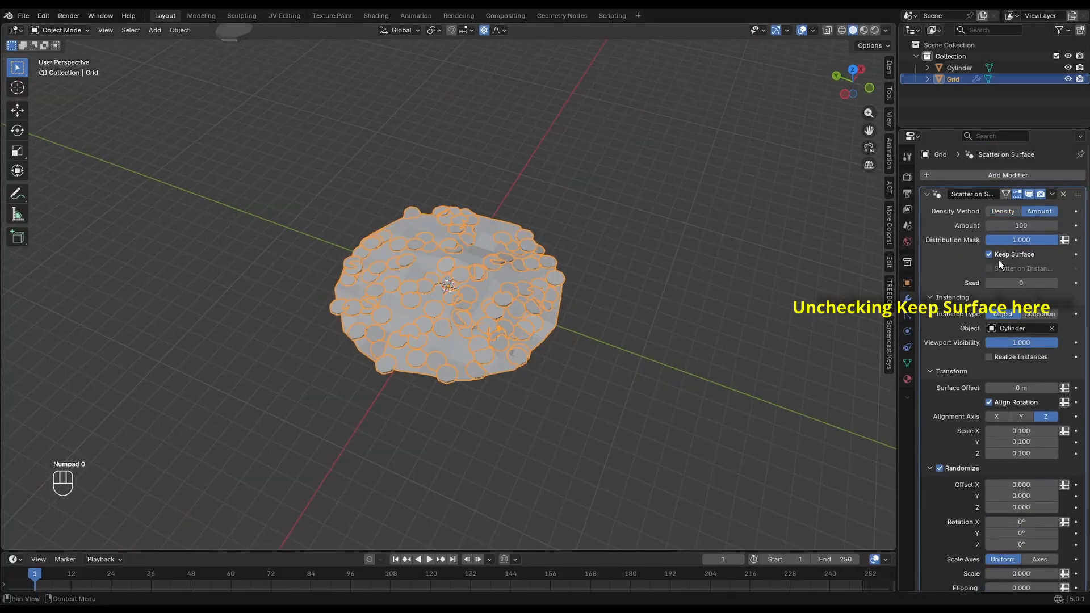
left_click(989, 255)
left_click(619, 263)
middle_click_drag(619, 264, 670, 250)
Step: Set the scatter's randomized Z offset to -0.45 to stack the coins
scroll(921, 333, "down", 3)
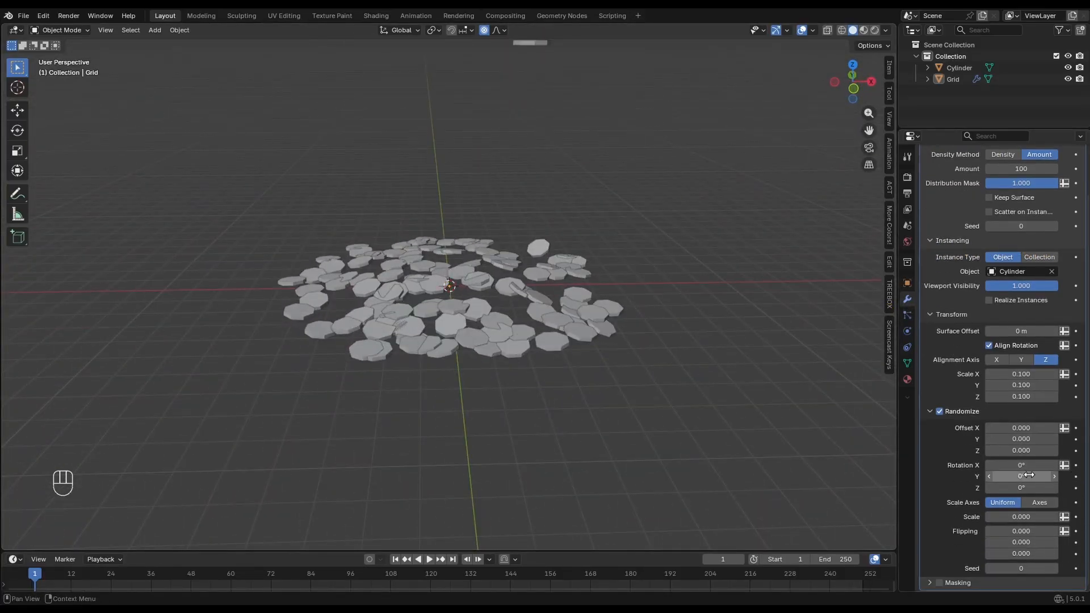
left_click_drag(1021, 450, 960, 450)
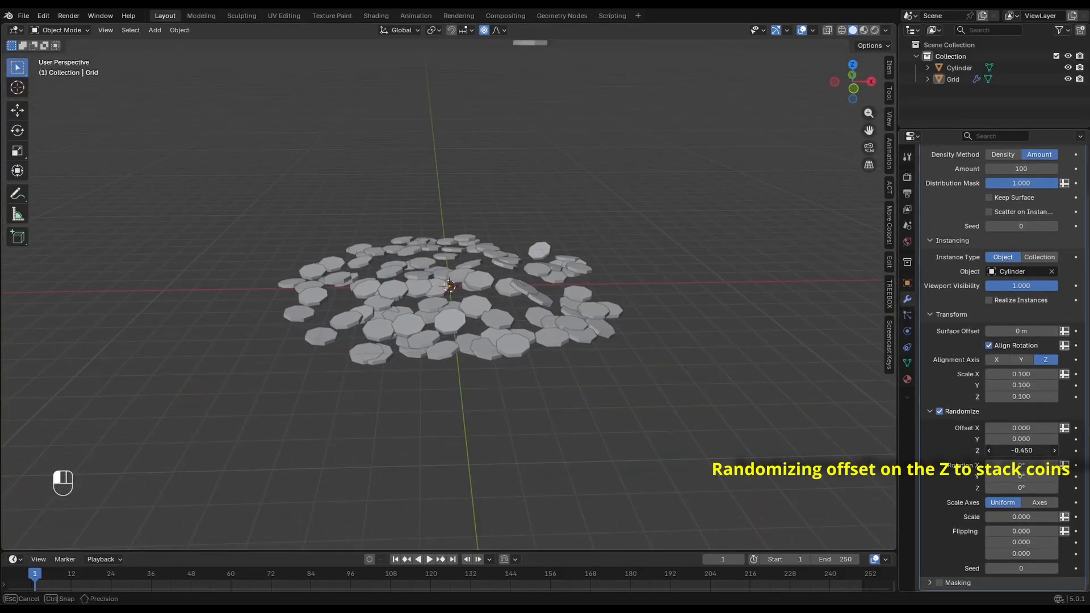
middle_click_drag(625, 381, 809, 416)
scroll(809, 417, "down", 5)
middle_click_drag(536, 373, 612, 350)
Step: Set the number of scattered coins to 150
scroll(1002, 250, "up", 3)
left_click(1014, 222)
key("Return")
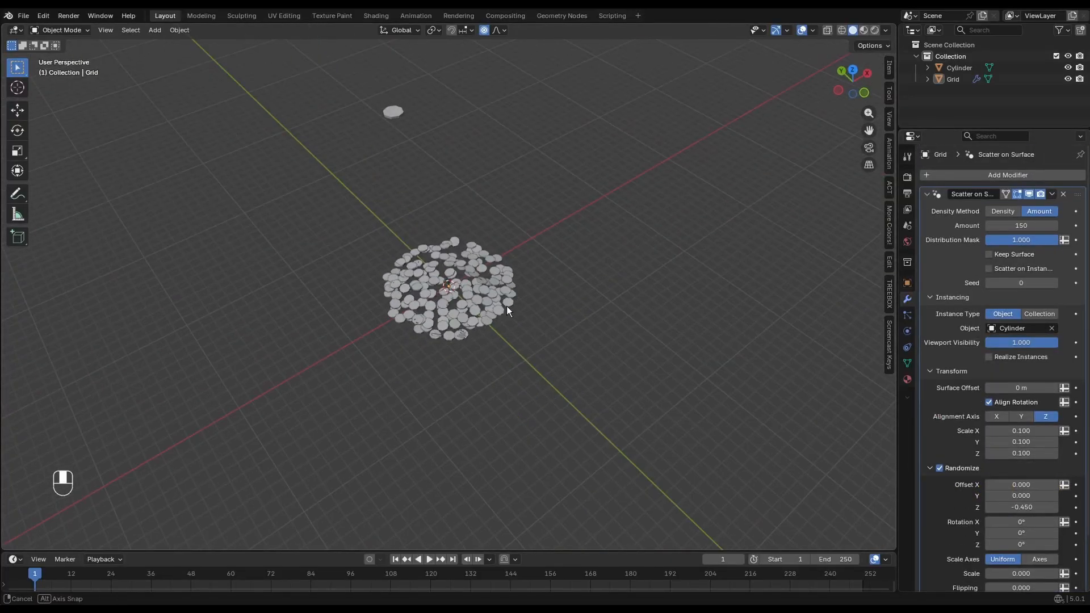
mouse_move(507, 305)
middle_mouse_down()
mouse_move(478, 283)
mouse_move(622, 248)
mouse_move(537, 260)
mouse_move(517, 295)
middle_mouse_up()
scroll(479, 283, "up", 4)
scroll(517, 294, "down", 6)
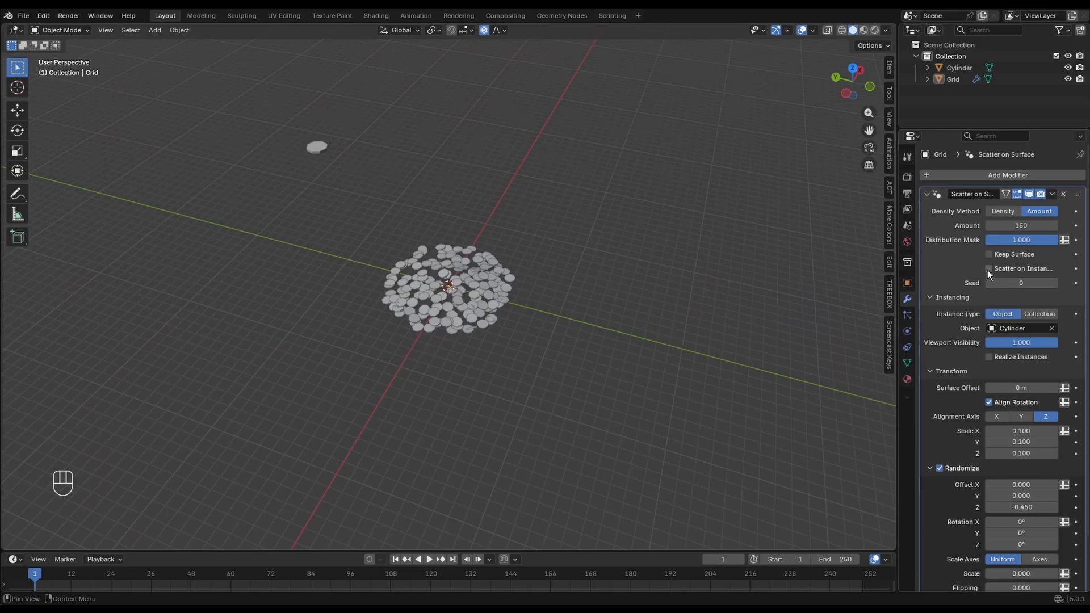
Step: Collapse the scatter modifier's transform settings and enable Realize Instances
left_click(932, 299)
left_click(933, 299)
left_click(939, 371)
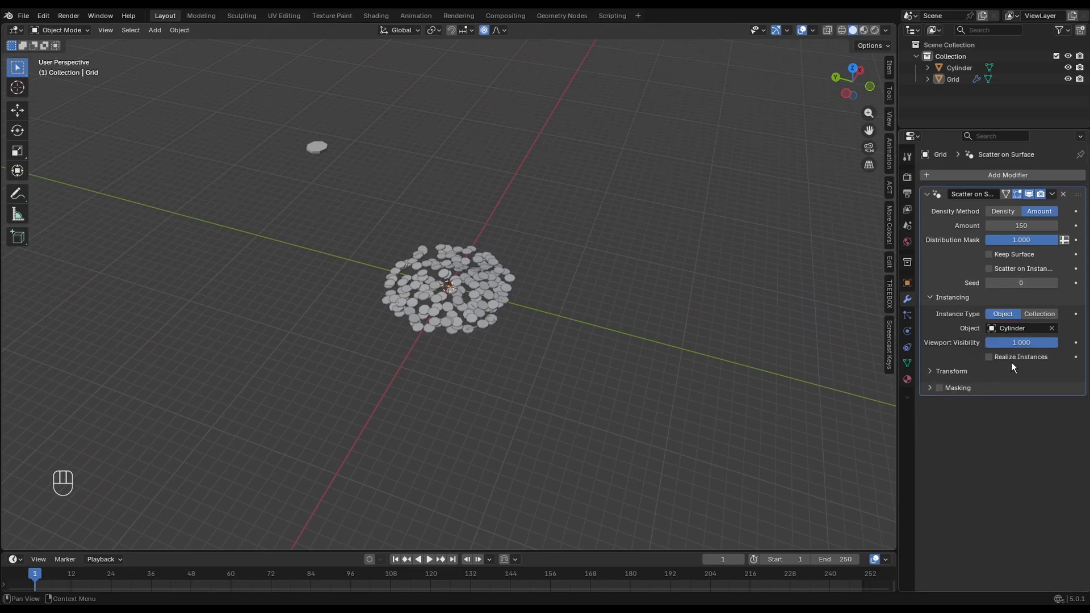
left_click(990, 356)
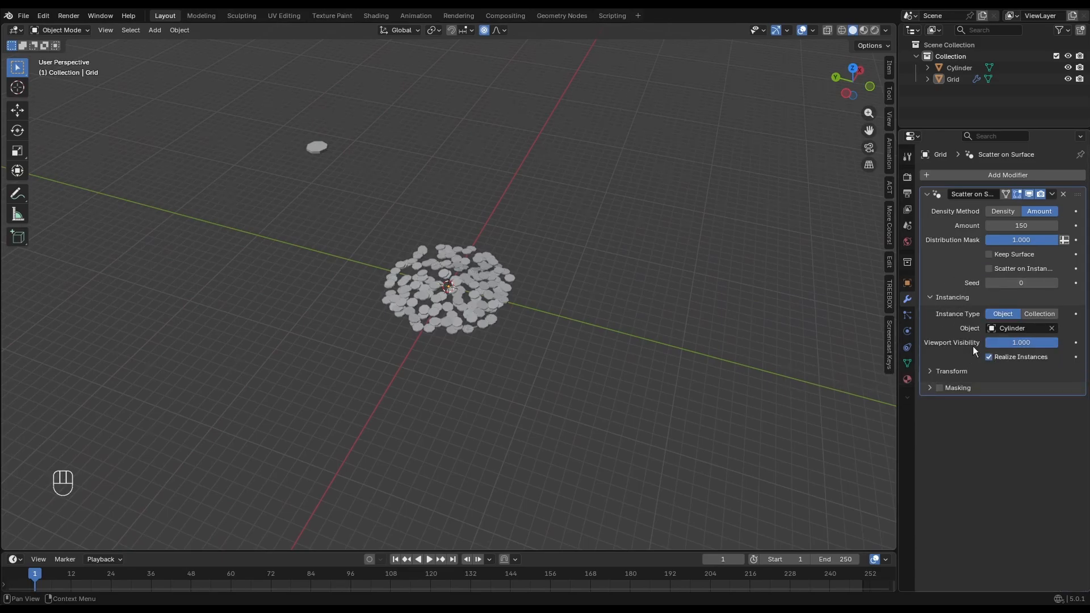
Step: Rename the Grid object as GoldCoinPile_Tutorial
left_click(948, 78)
key("F2")
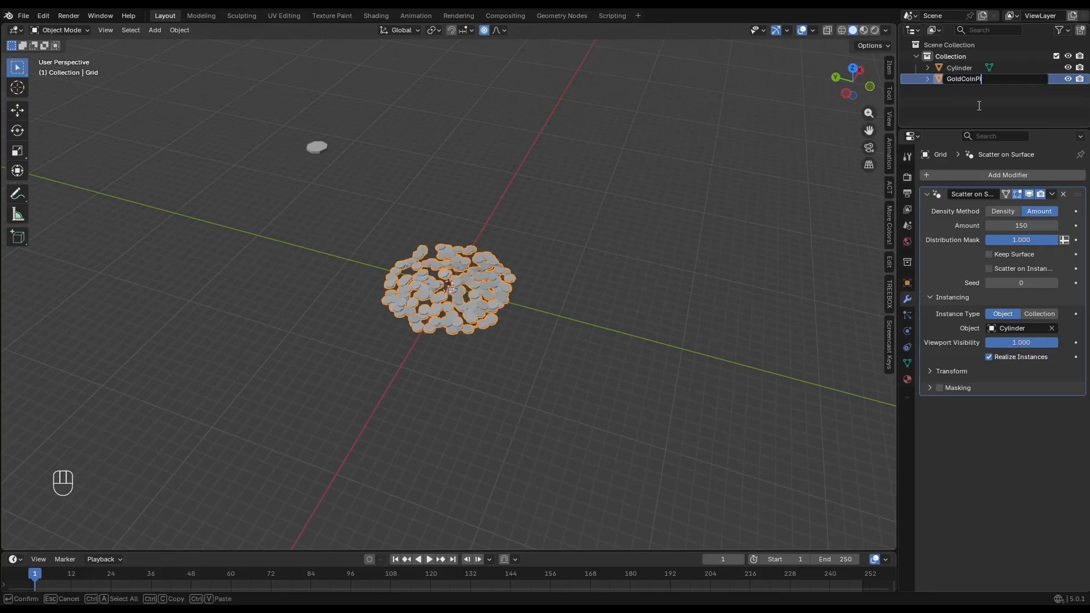
key("Return")
Step: Export the selected coin pile in FBX format and save the scene
left_click(23, 15)
mouse_move(35, 189)
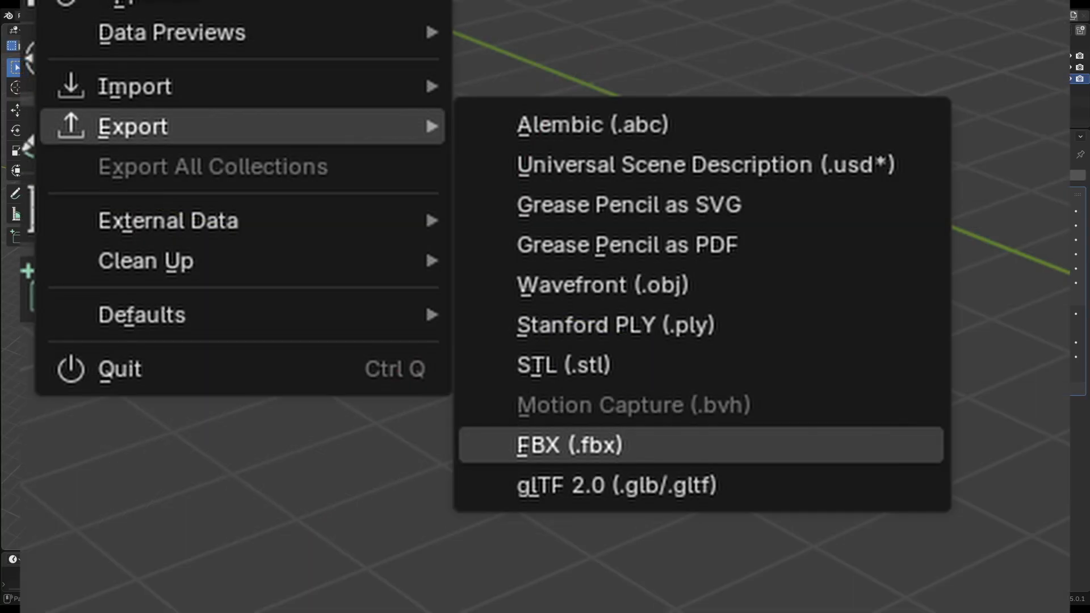
left_click(569, 445)
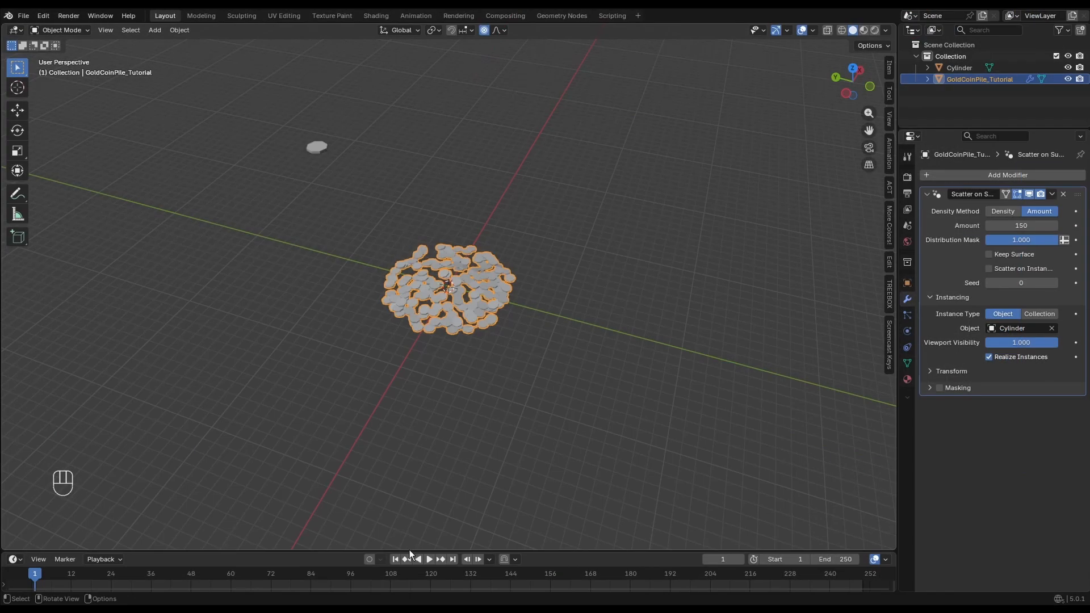
key("ctrl+s")
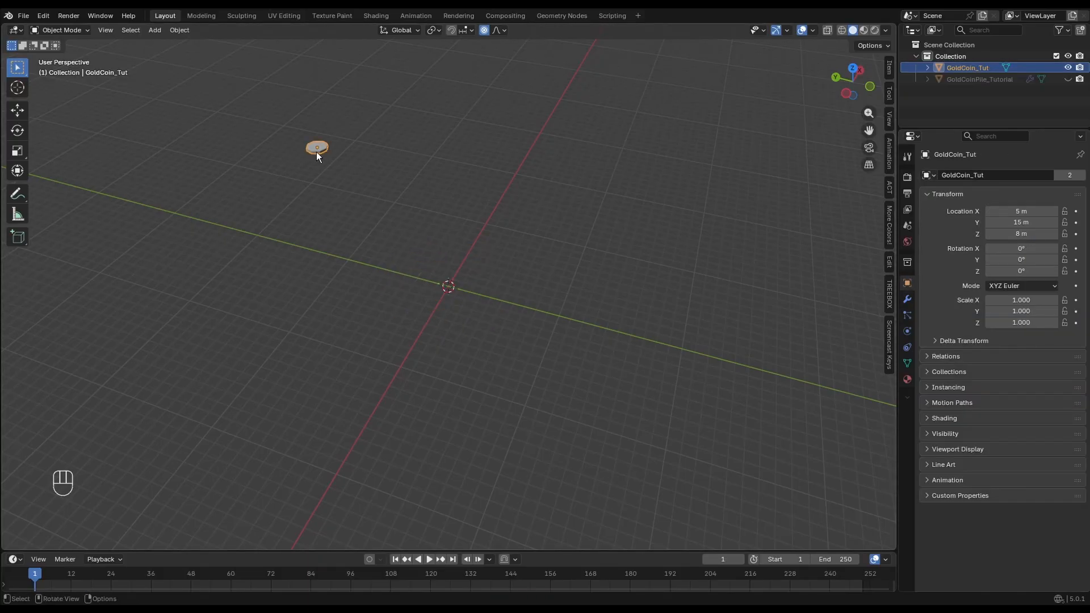
Step: Clear the location of the GoldCoin_Tut object to bring it to the world origin
key("alt+g")
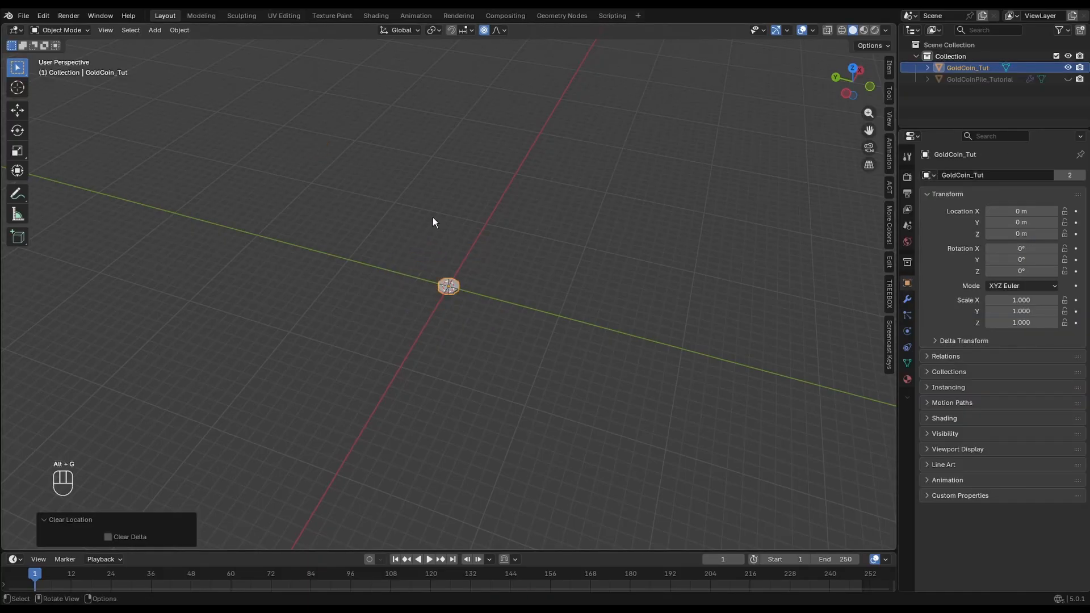
scroll(454, 255, "up", 6)
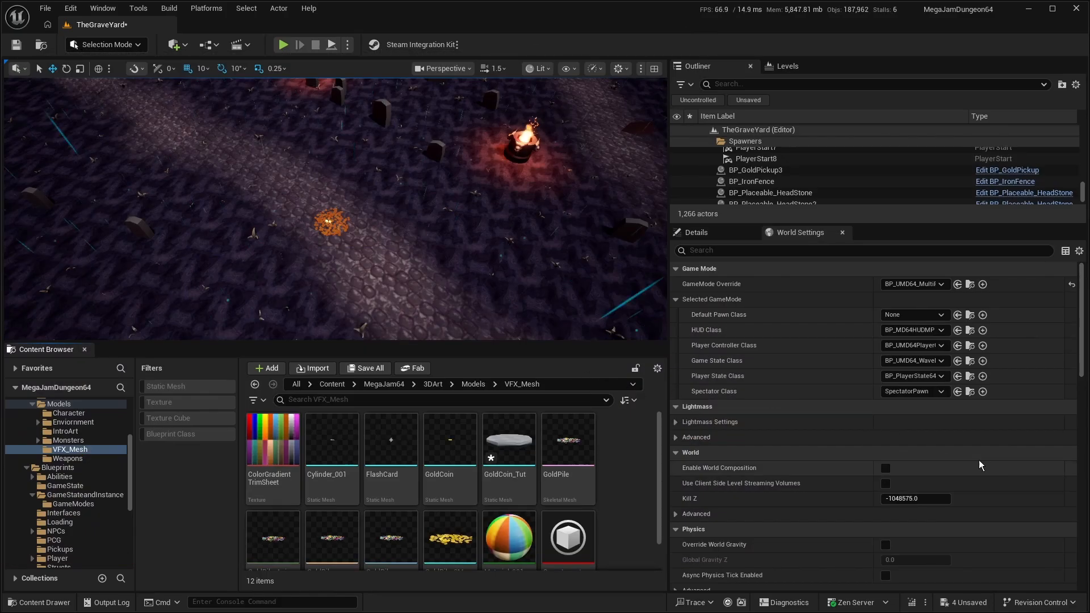
Step: Switch to Unreal Editor, try placing the GoldCoinPile_Tut mesh in the graveyard level, and undo the placement
left_click(558, 446)
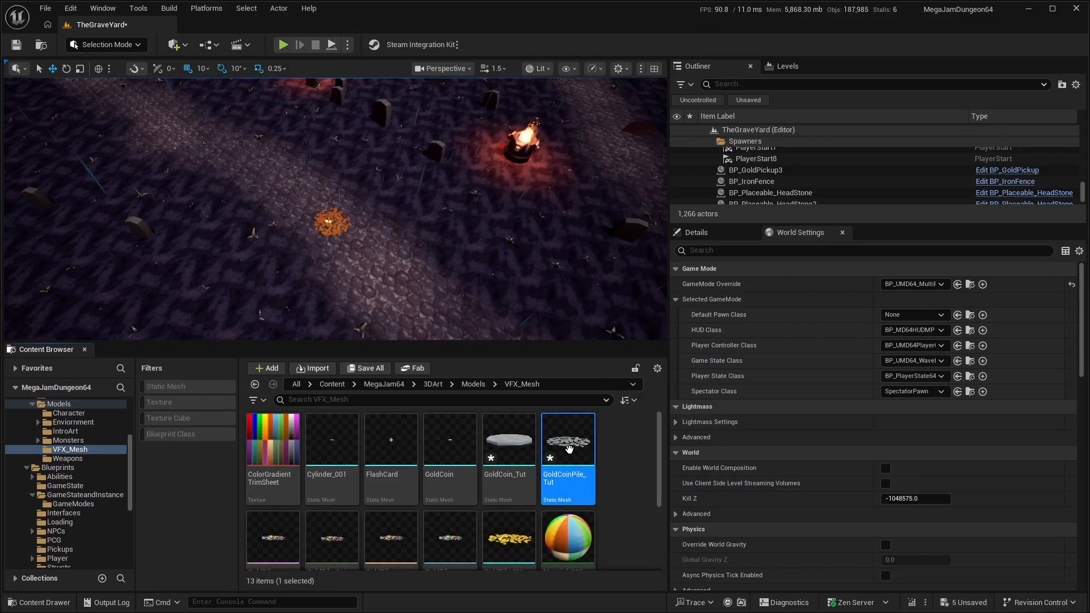
left_click_drag(568, 448, 394, 232)
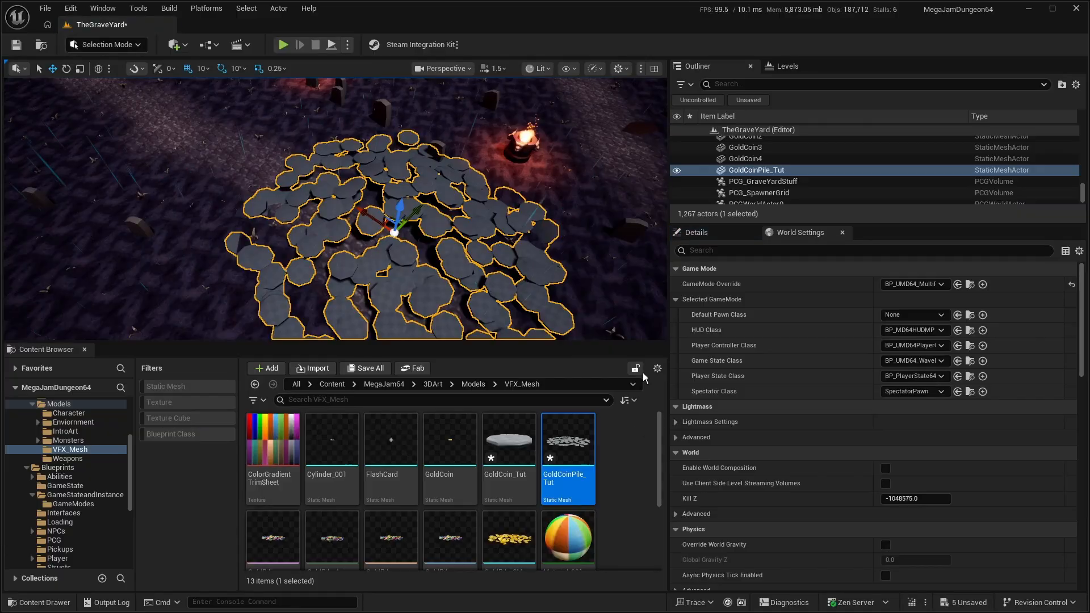
key("ctrl+z")
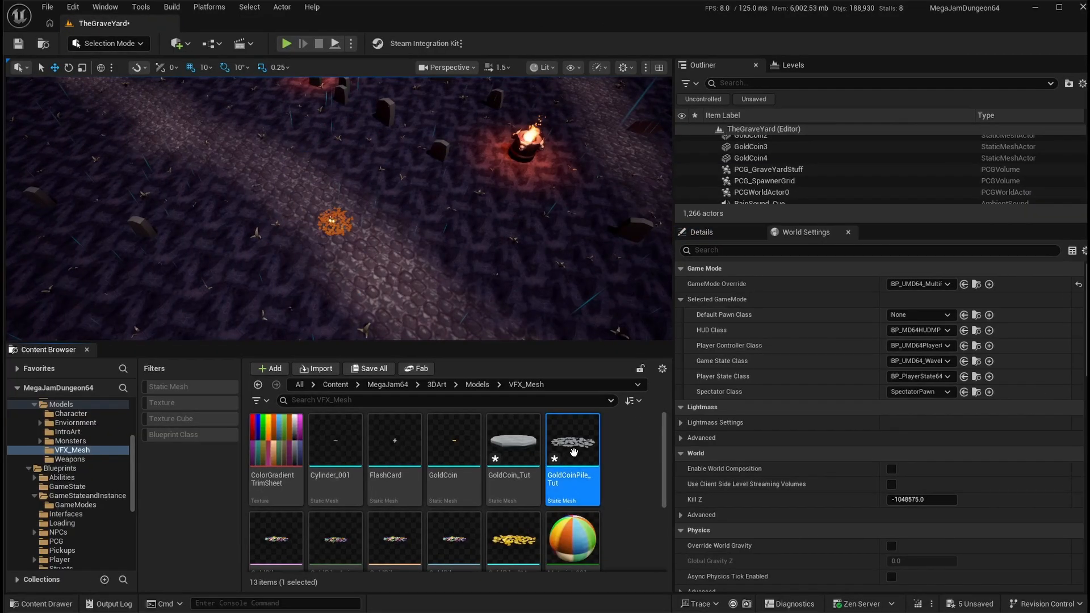
Step: Reimport the GoldCoinPile_Tut static mesh with an offset uniform scale of 0.1
double_click(573, 451)
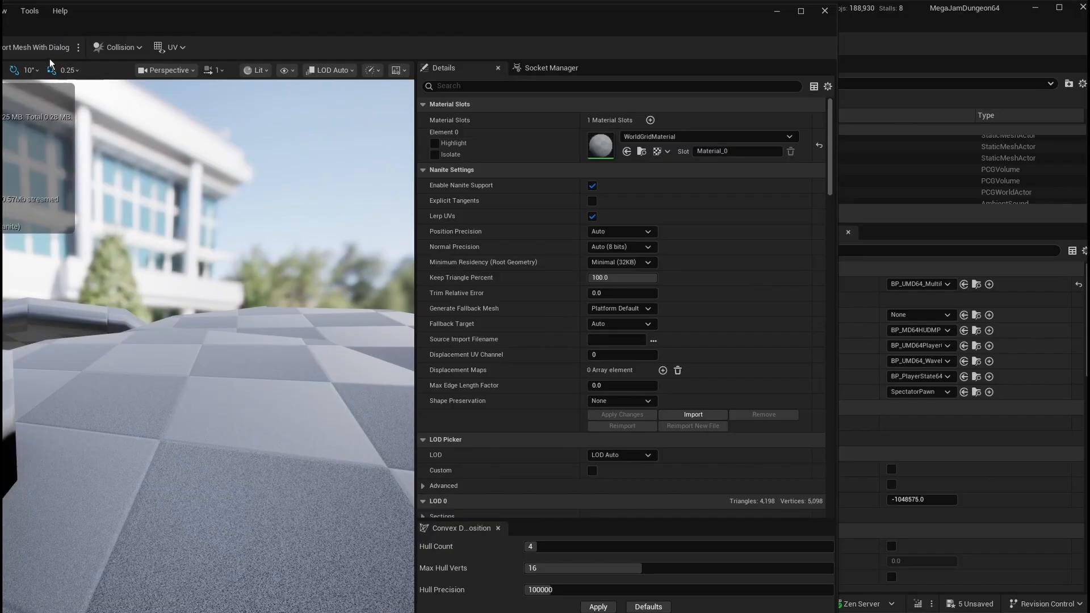
left_click(40, 47)
left_click(561, 344)
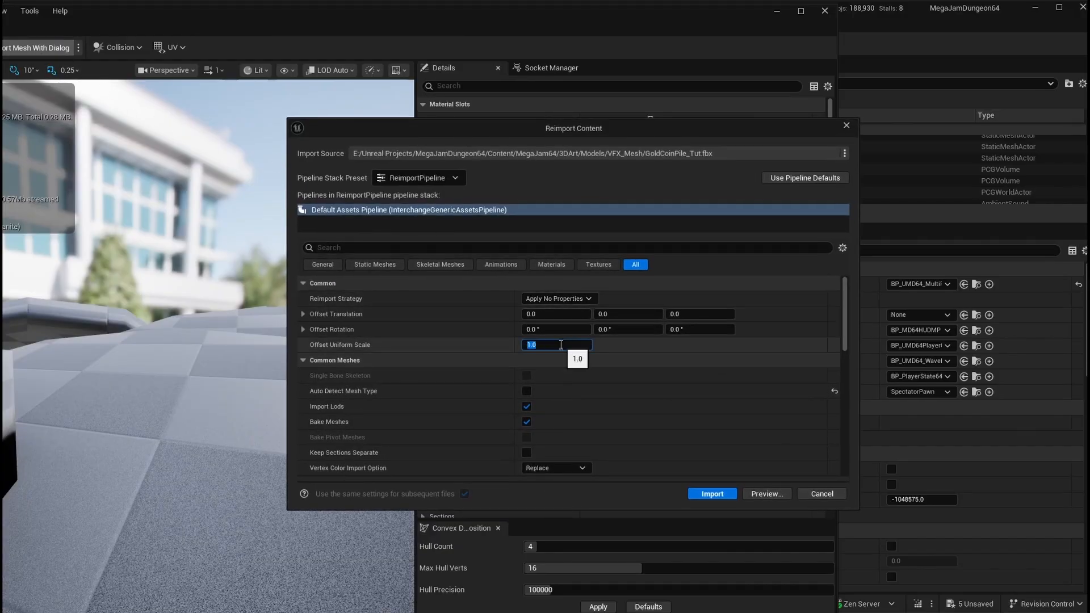
type(".1")
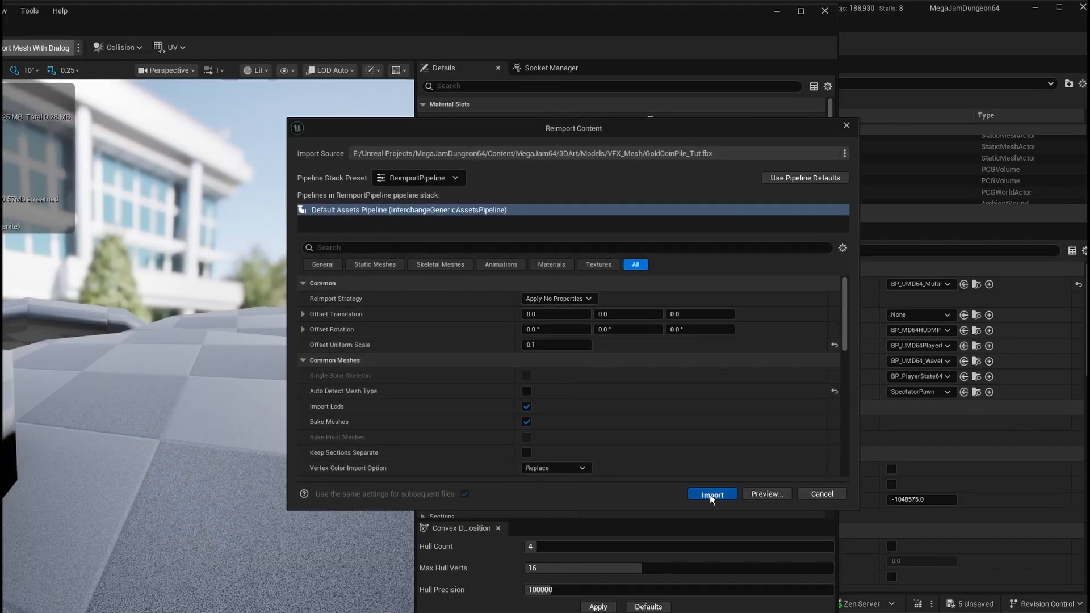
left_click(712, 494)
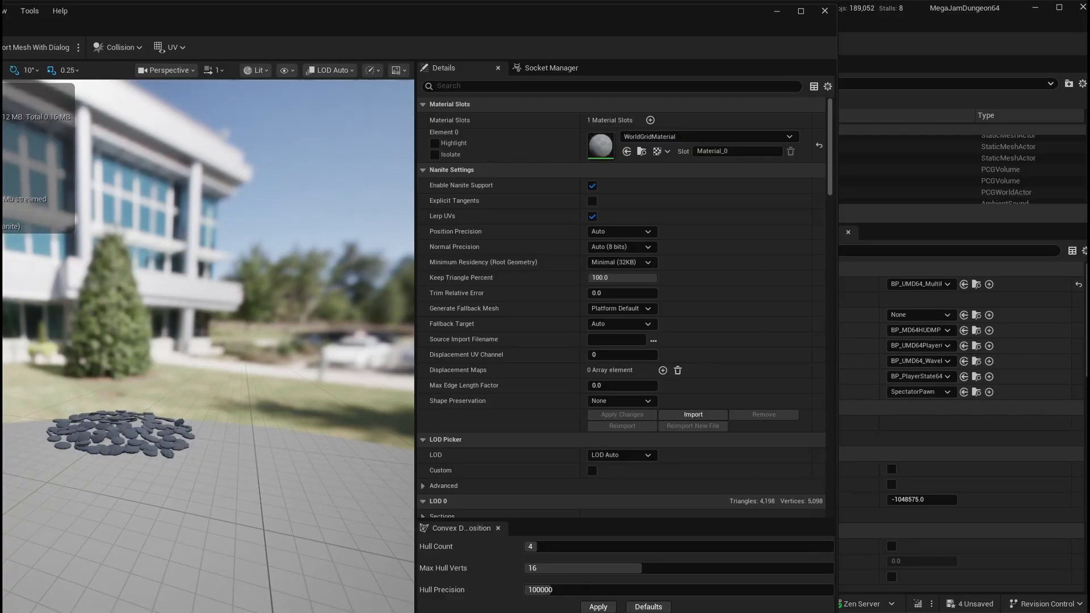
Step: Remove the collision from the GoldCoinPile_Tut mesh and close its editor
left_click(118, 47)
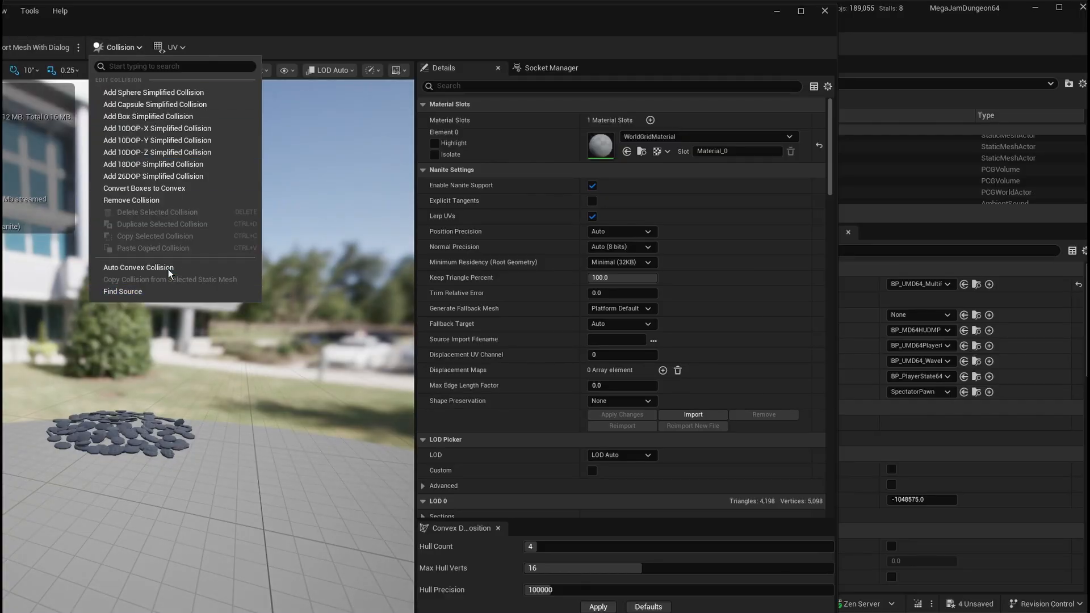
left_click(171, 200)
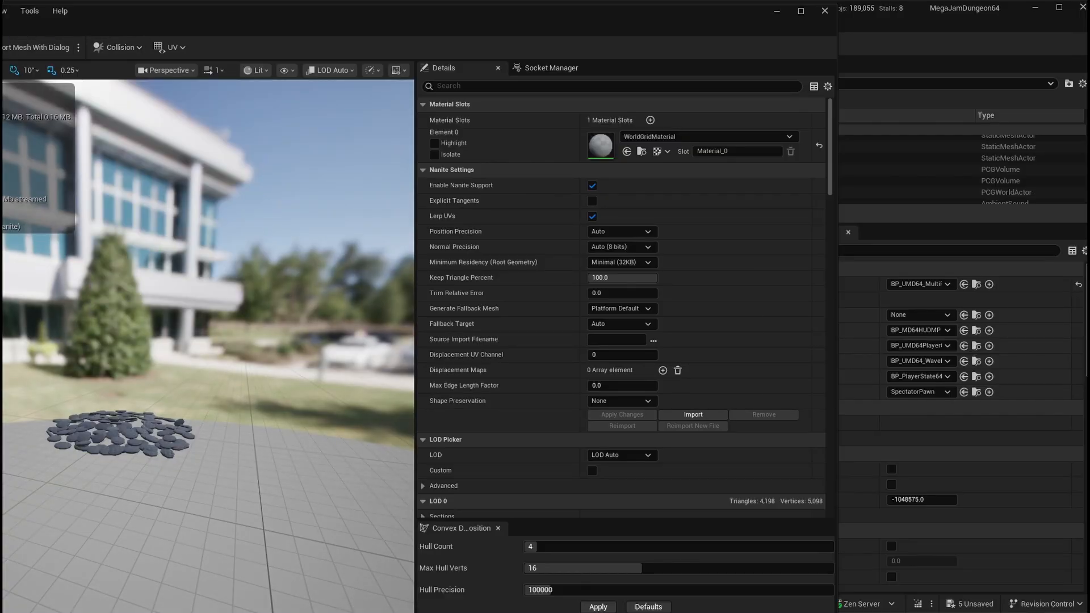
left_click(825, 12)
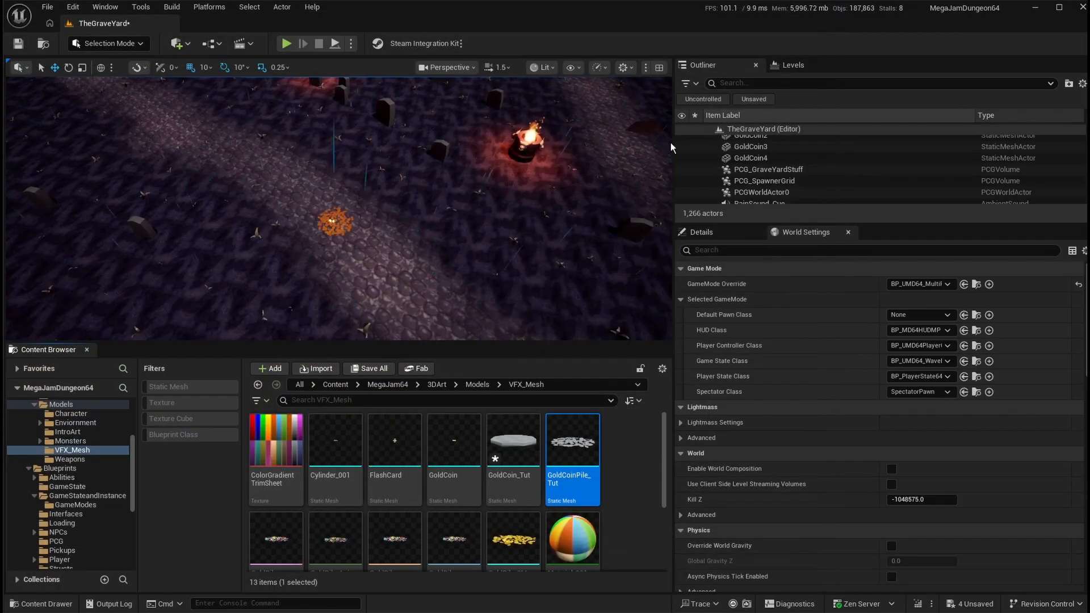
Step: Place the GoldCoinPile_Tut and GoldCoin_Tut meshes on the stone path beside the orange coin pile
left_click_drag(384, 241, 365, 244)
key("f")
left_click(365, 244)
right_click_drag(364, 244, 398, 236)
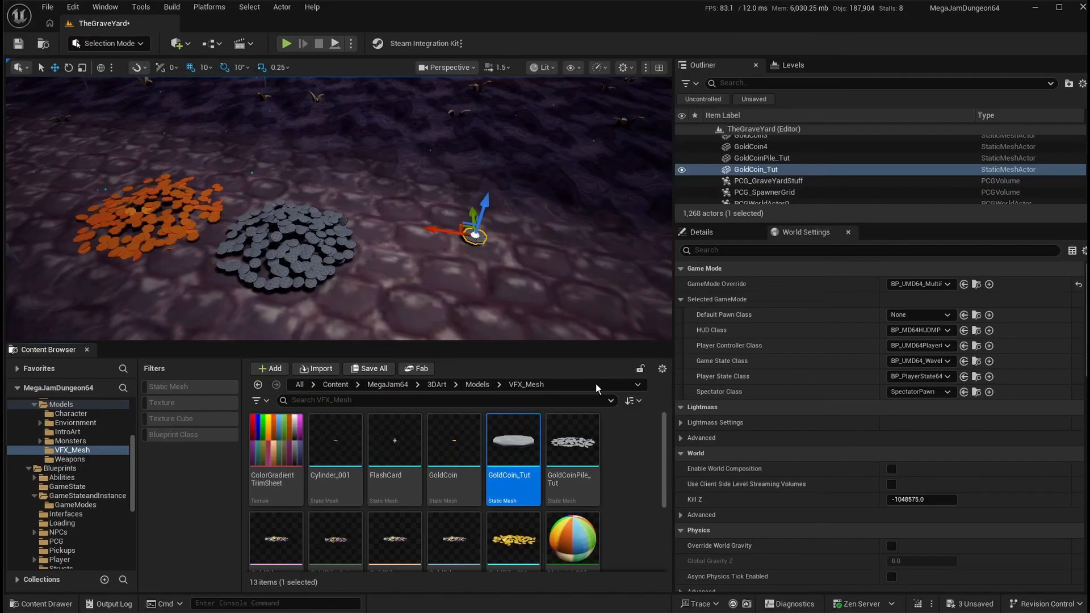
right_click_drag(432, 267, 449, 275)
left_click(449, 274)
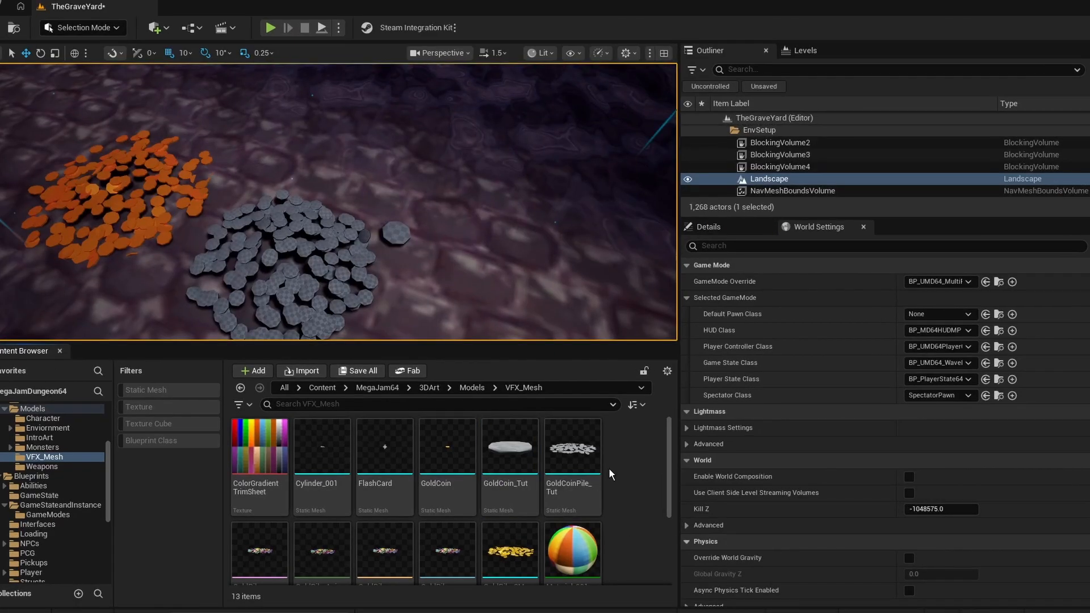
Step: Create a new material named M_VFX_Tut_Master in the VFX_Mesh folder
right_click(611, 464)
left_click(688, 127)
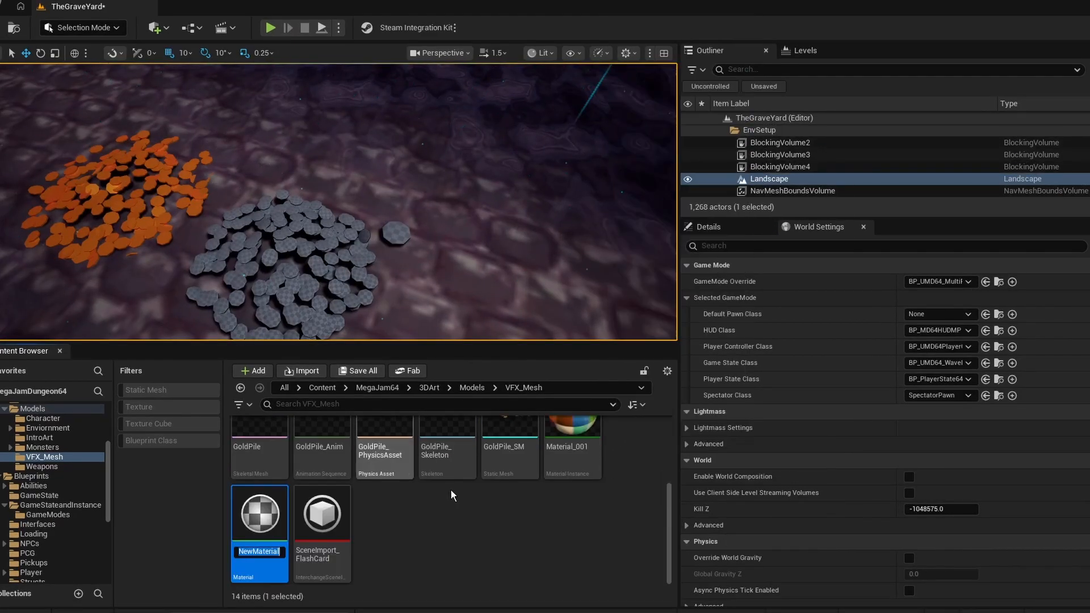
type("M_VFX_Tut_")
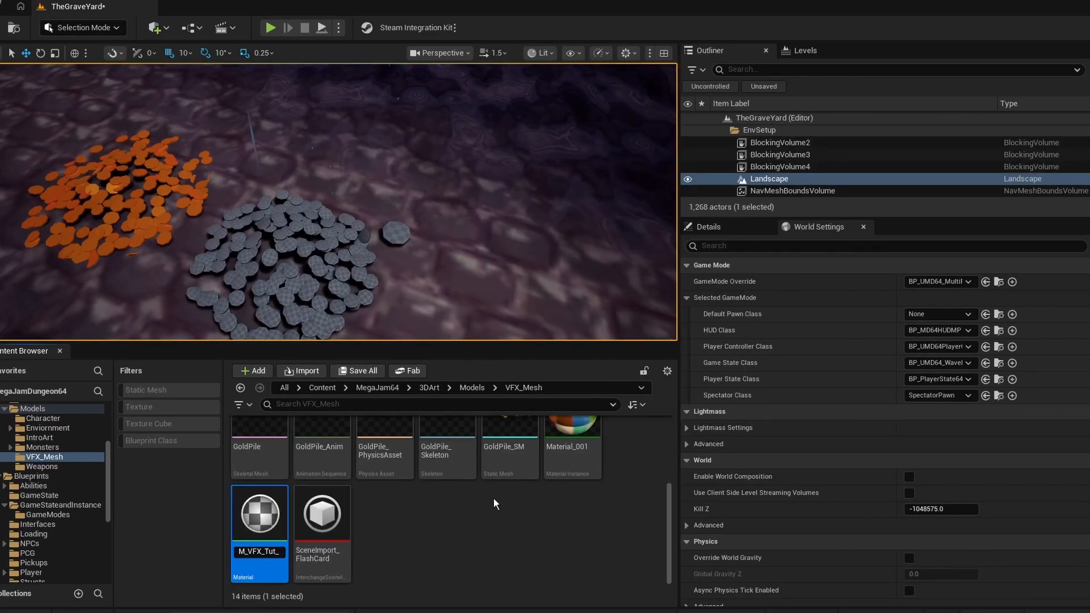
type("Master")
key("Return")
Step: Open M_VFX_Tut_Master for editing and set its blend mode to Masked
double_click(567, 440)
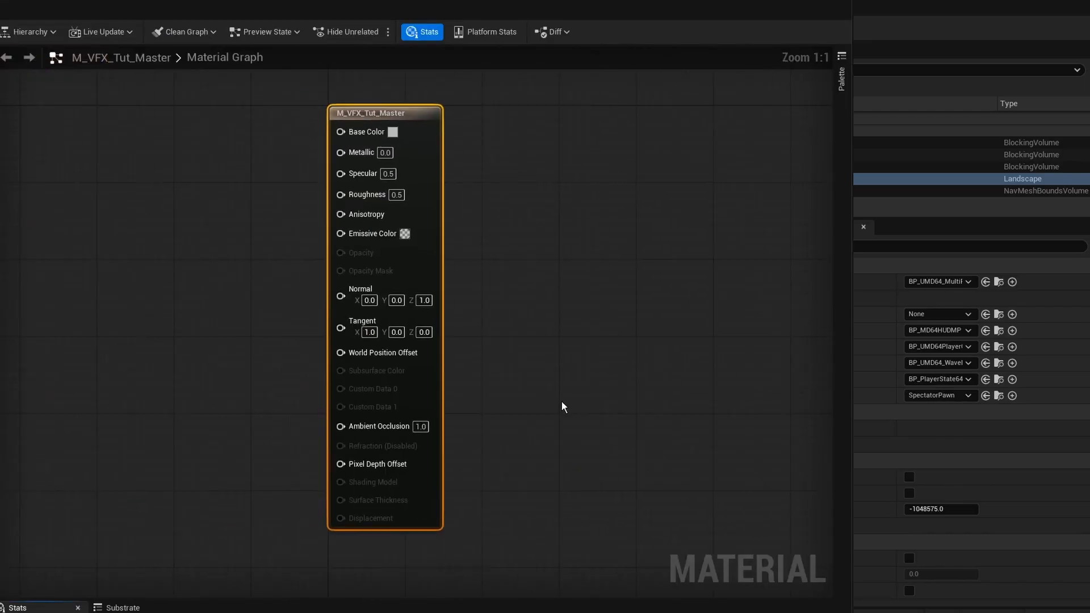
left_click_drag(853, 1, 570, 205)
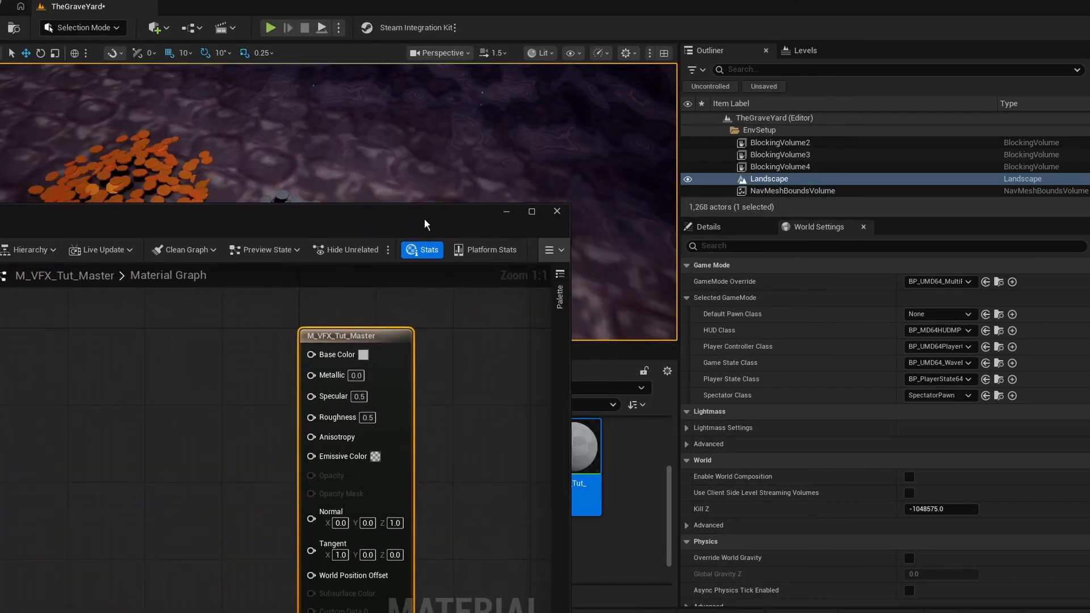
left_click_drag(424, 219, 671, 59)
right_click_drag(321, 256, 388, 259)
scroll(388, 259, "down", 2)
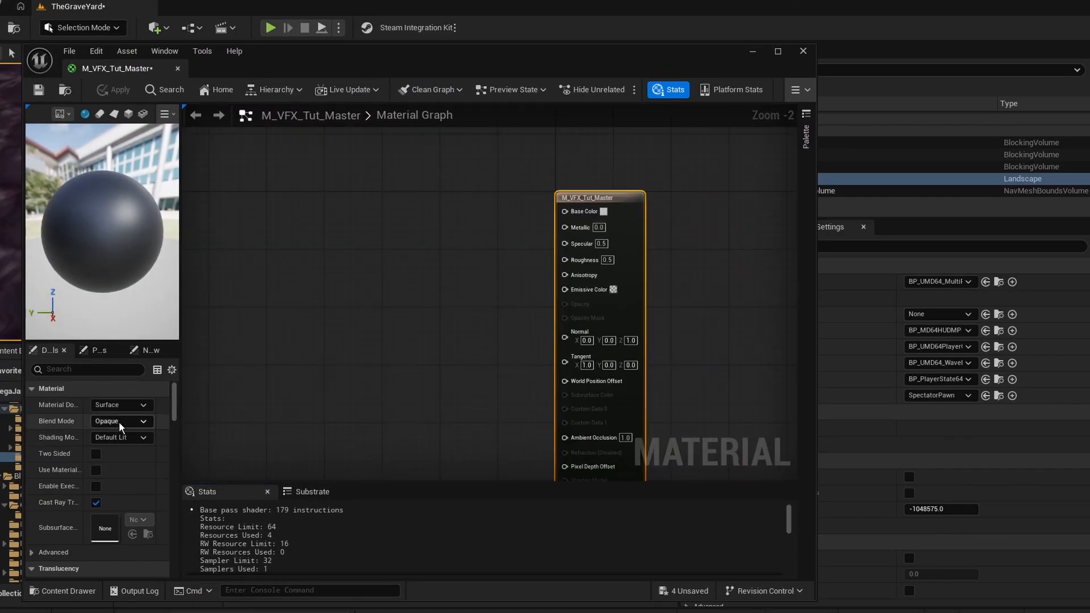
left_click(141, 435)
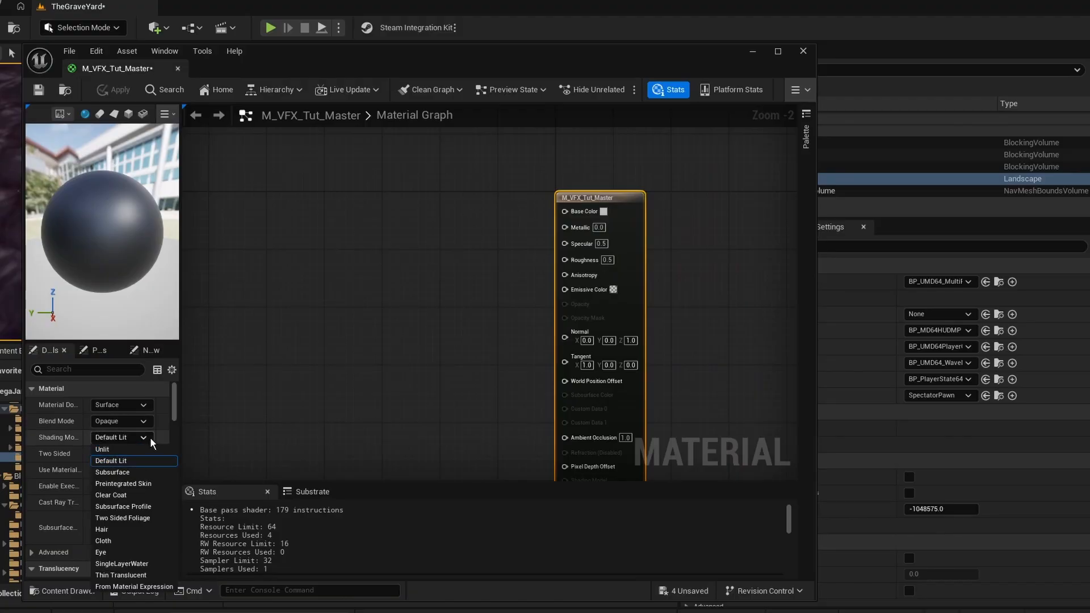
left_click(150, 427)
left_click(149, 421)
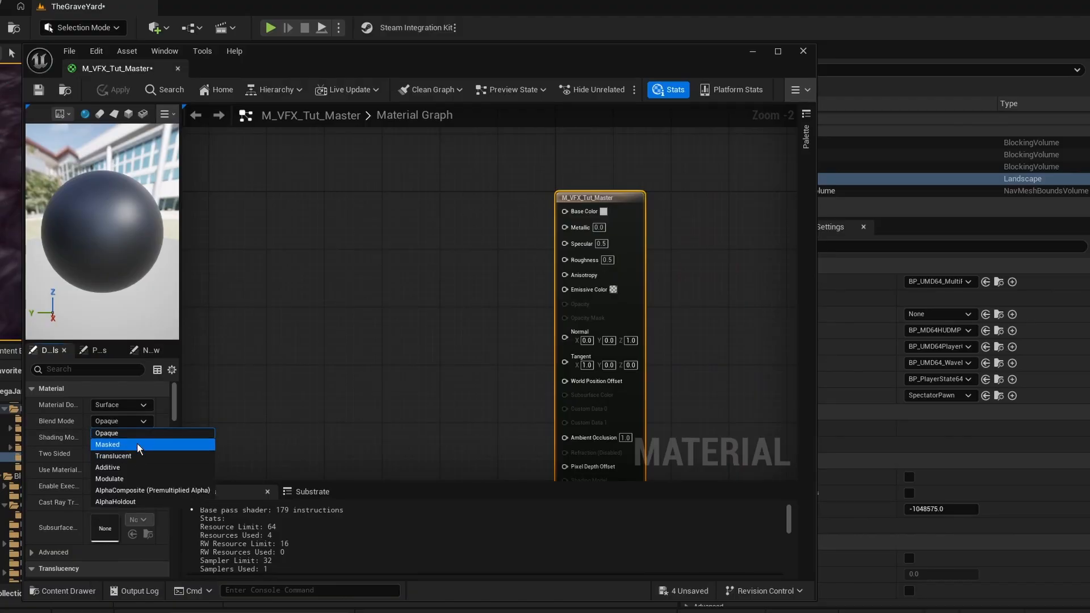
left_click(137, 445)
Step: Add a ParticleColor node to the material graph, well away from the material's result node
right_click_drag(353, 347, 485, 329)
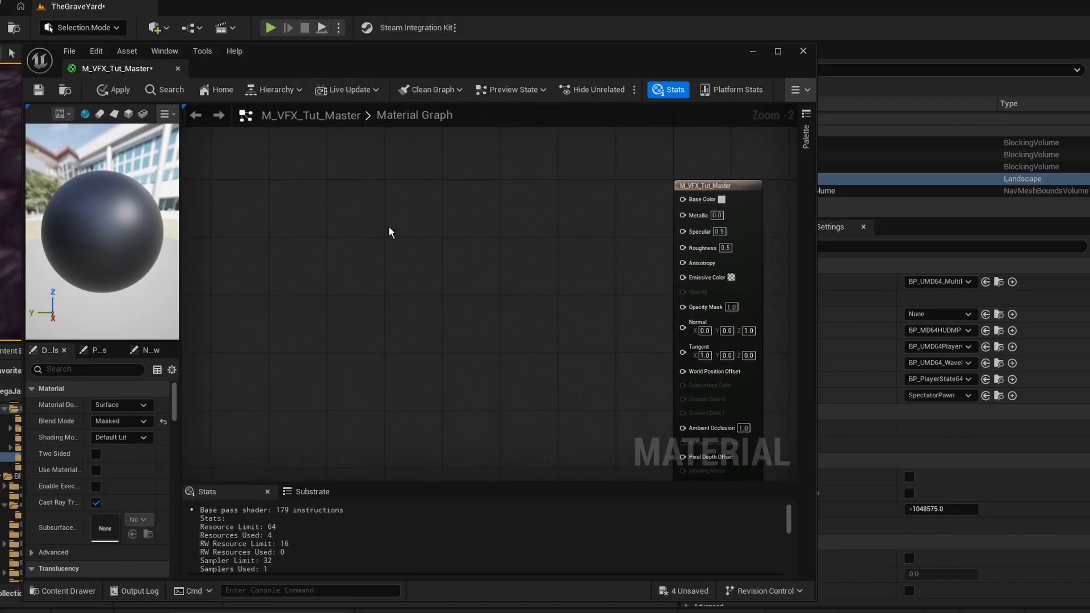
right_click(349, 179)
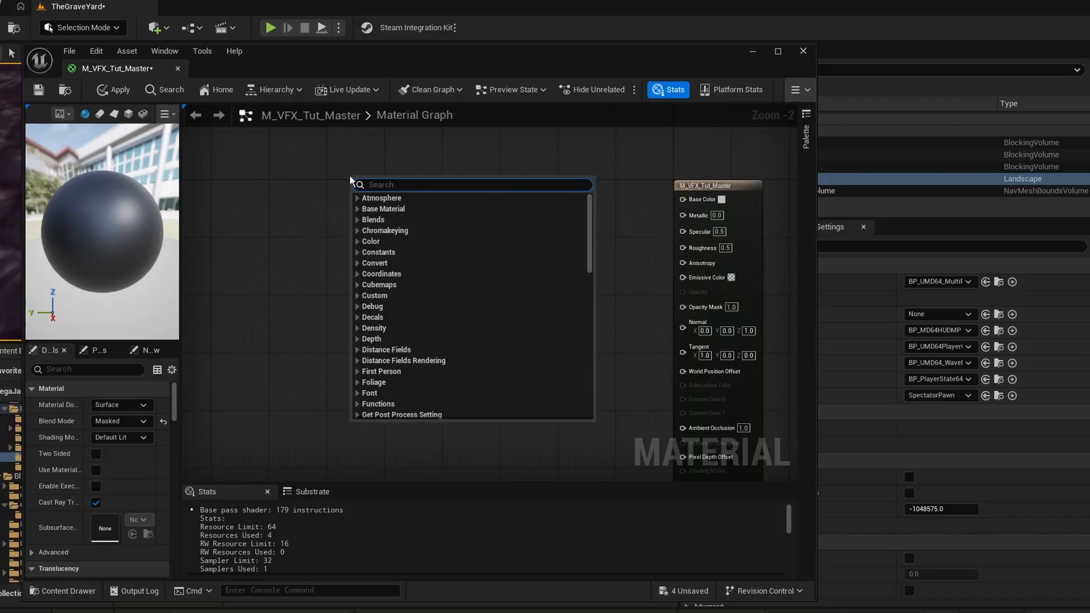
type("parti")
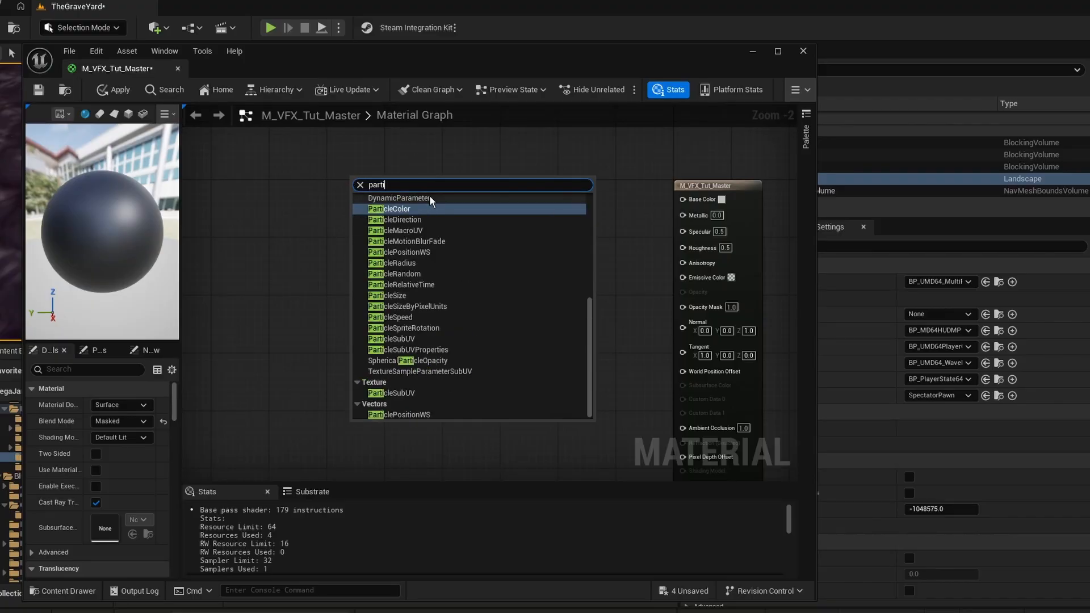
left_click(425, 209)
left_click_drag(390, 179, 380, 263)
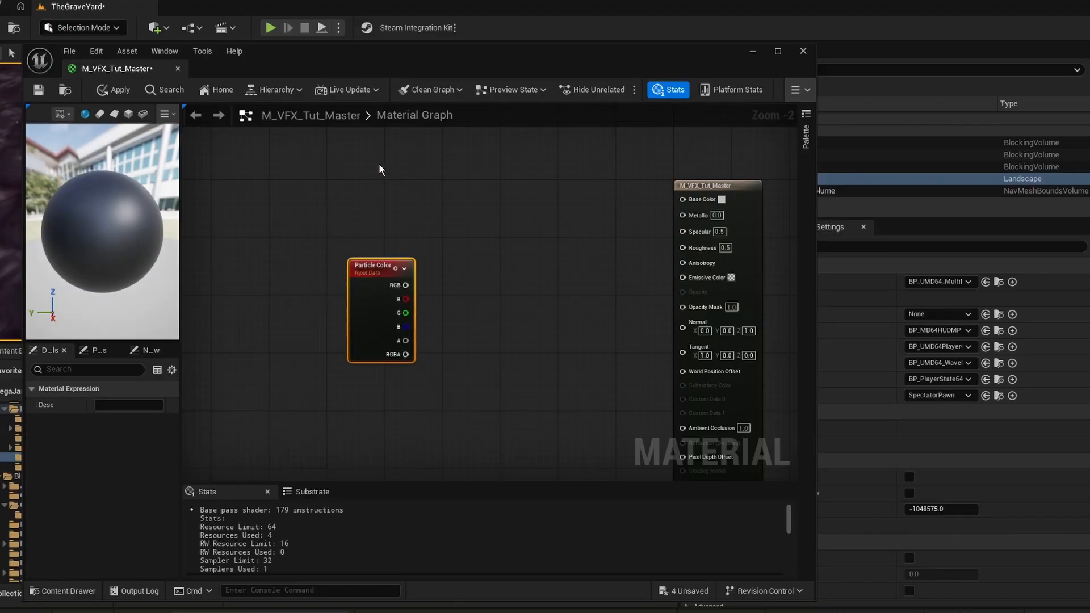
Step: Multiply a new three-component constant by the particle color's RGB and connect the product to Base Color
left_click(420, 170)
left_click_drag(423, 169, 343, 160)
left_click_drag(425, 169, 474, 215)
type("multiply")
left_click(500, 243)
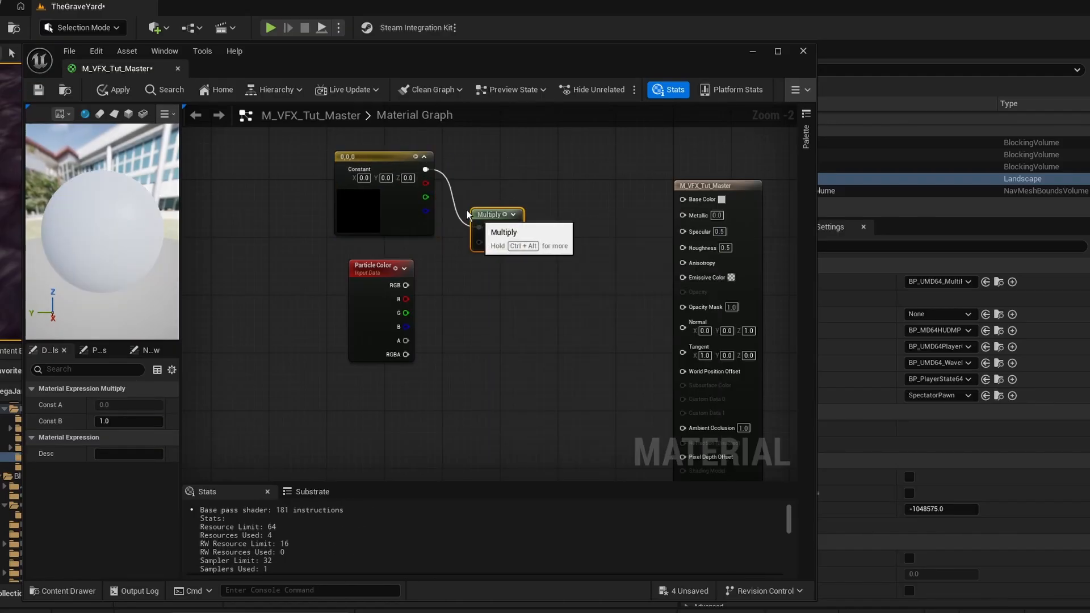
left_click_drag(412, 291, 682, 199)
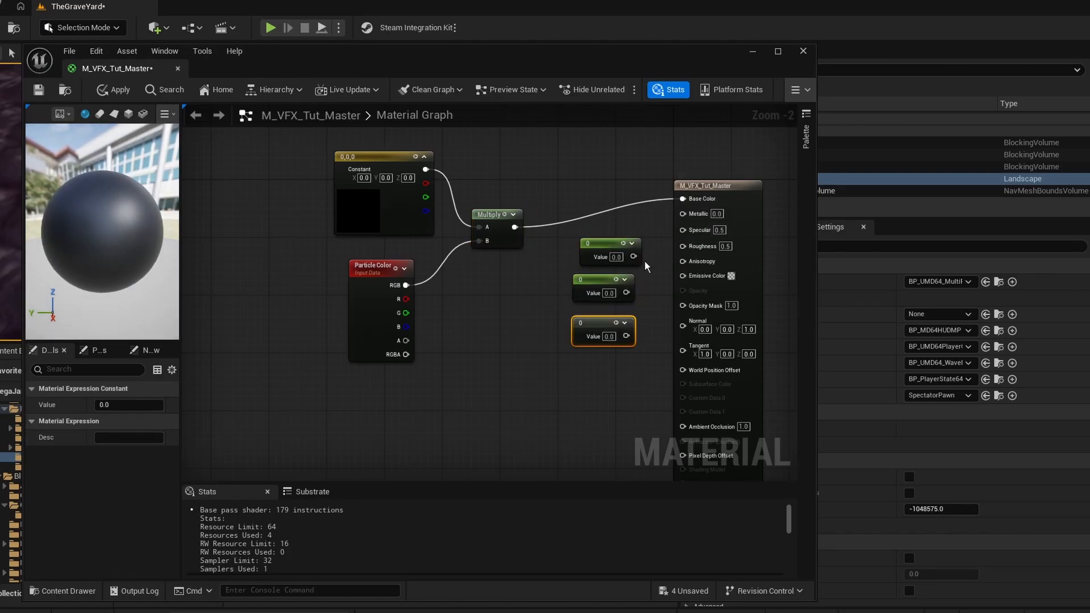
Step: Connect the three scalar constants to Metallic, Specular and Roughness and convert them to parameters named Metallic, Spec and Rough
right_click(602, 244)
left_click(636, 277)
type("Meta")
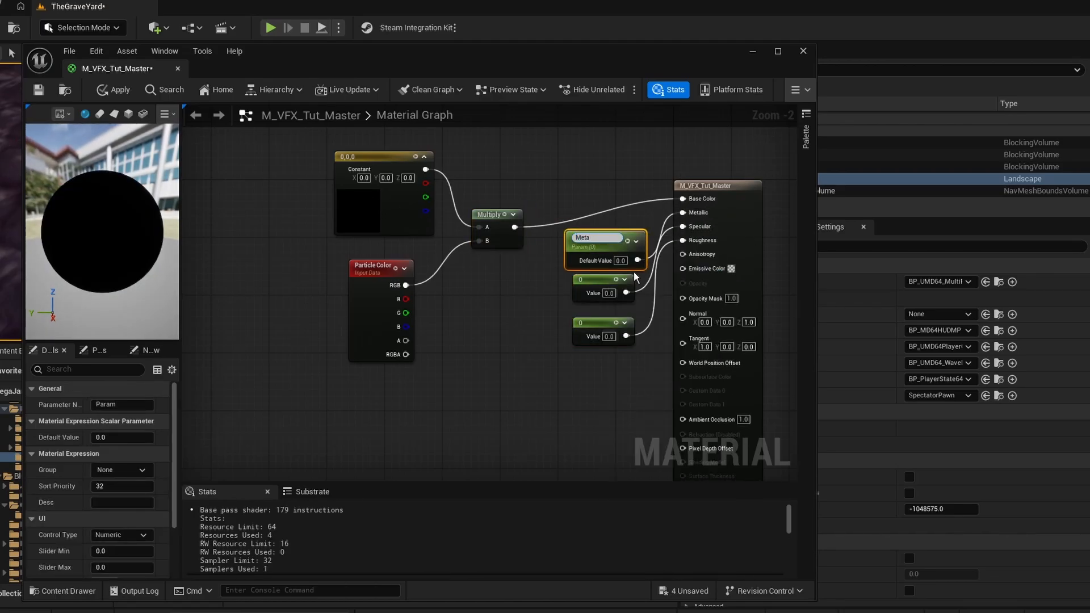
type("llic")
left_click(603, 289)
right_click(593, 281)
left_click(627, 313)
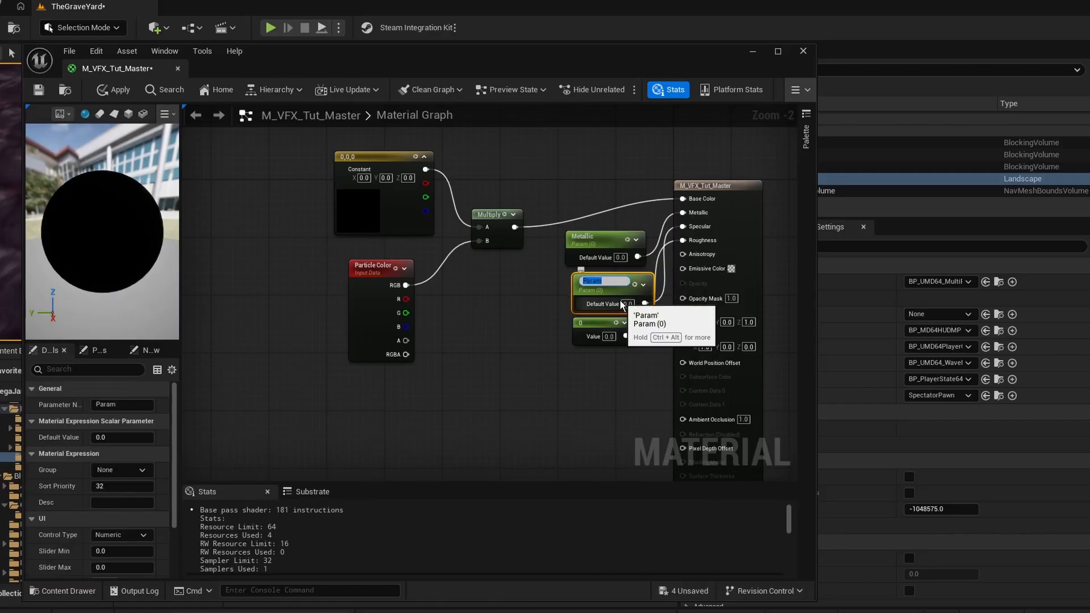
type("Spec")
right_click(590, 323)
left_click(624, 356)
type("Rough")
Step: Set the parameter default values to 0.25 for Rough, 0.25 for Spec and 0.75 for Metallic
key("Tab")
type("0.25")
key("Tab")
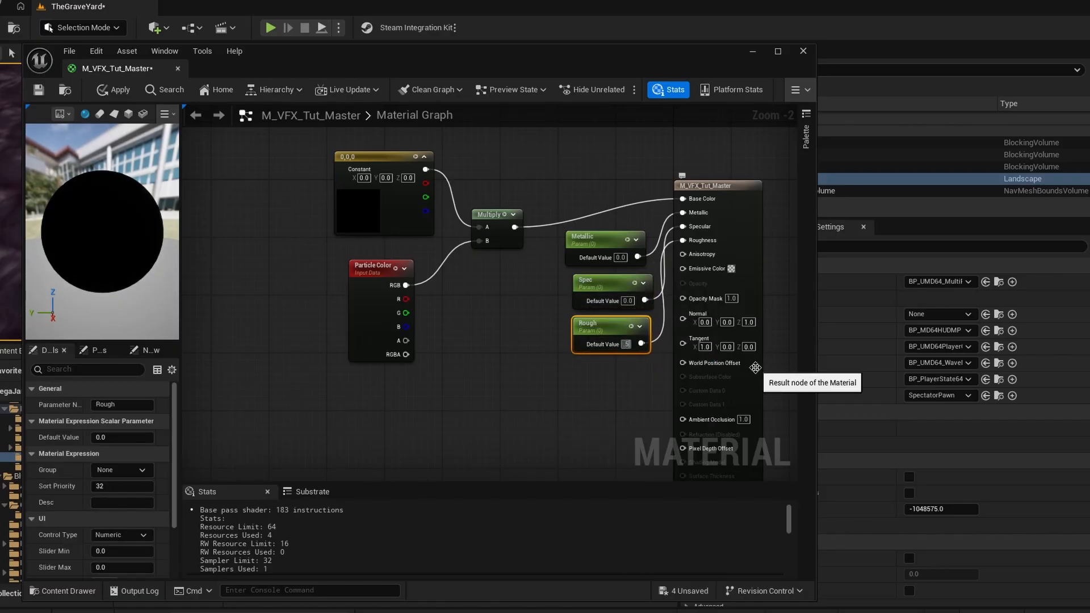
type("0.25")
key("Tab")
type("0.75")
key("Return")
Step: Set the three-component constant to a light grey of 0.447917 in each channel
double_click(358, 210)
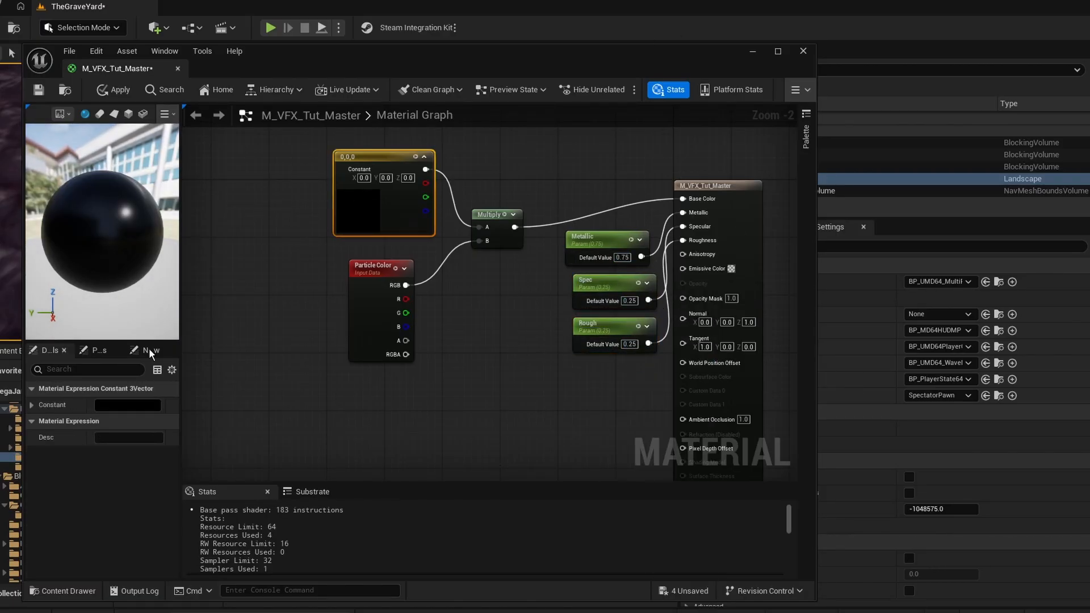
left_click_drag(284, 432, 268, 481)
left_click(399, 394)
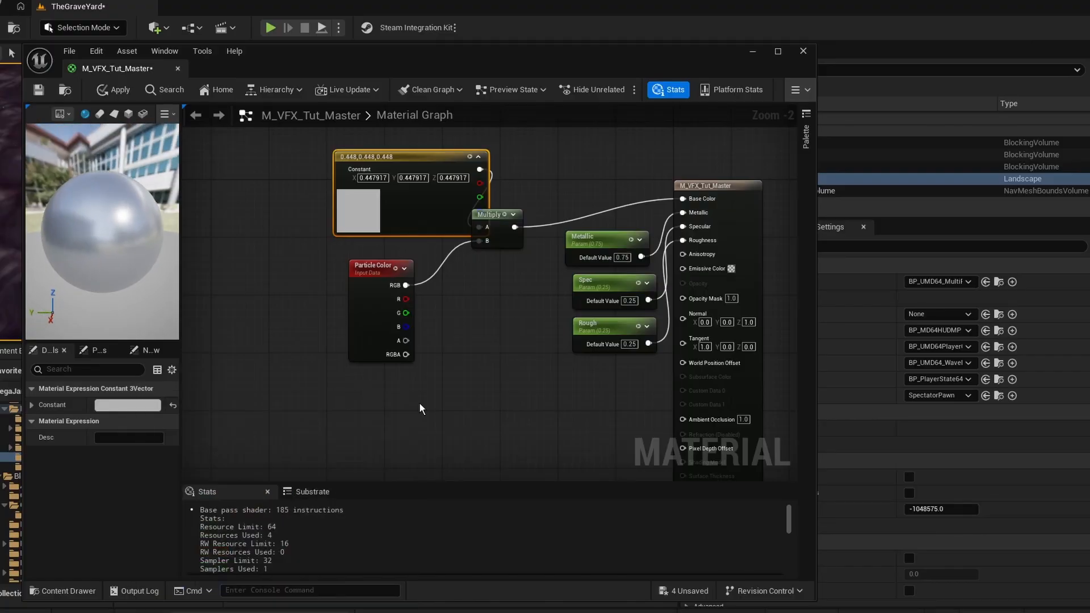
Step: Spread out the Multiply, scalar parameter and result nodes so they clear the widened constant node
right_click_drag(419, 402, 390, 213)
left_click_drag(391, 212, 374, 292)
left_click_drag(531, 185, 587, 315)
left_click(587, 318)
Step: Add a DynamicParameter node below the Particle Color node and name its first parameter MaskMult
scroll(511, 335, "down", 1)
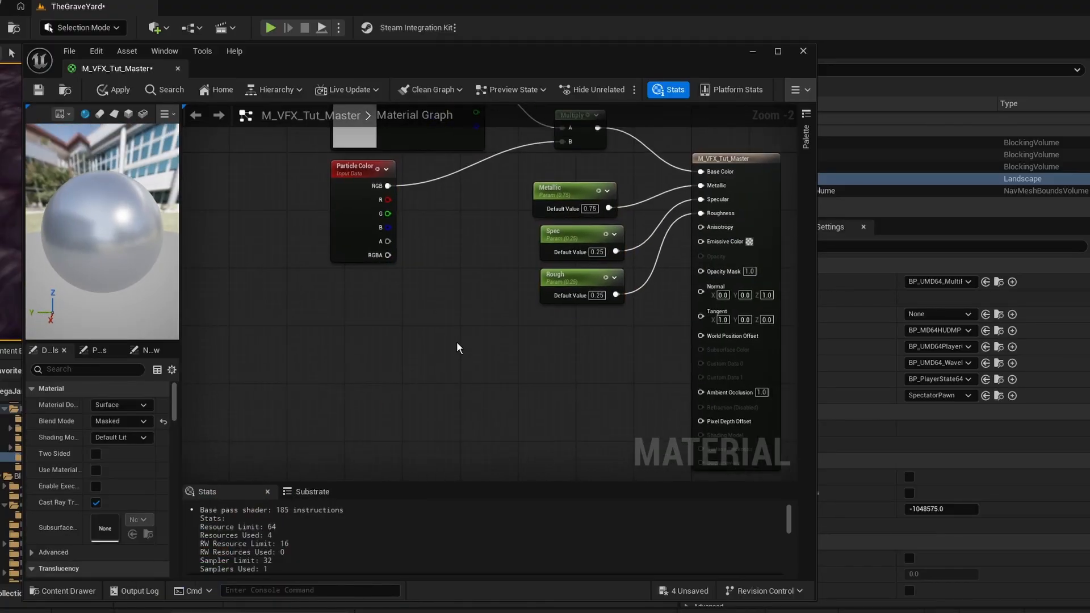
right_click(246, 326)
type("dyna")
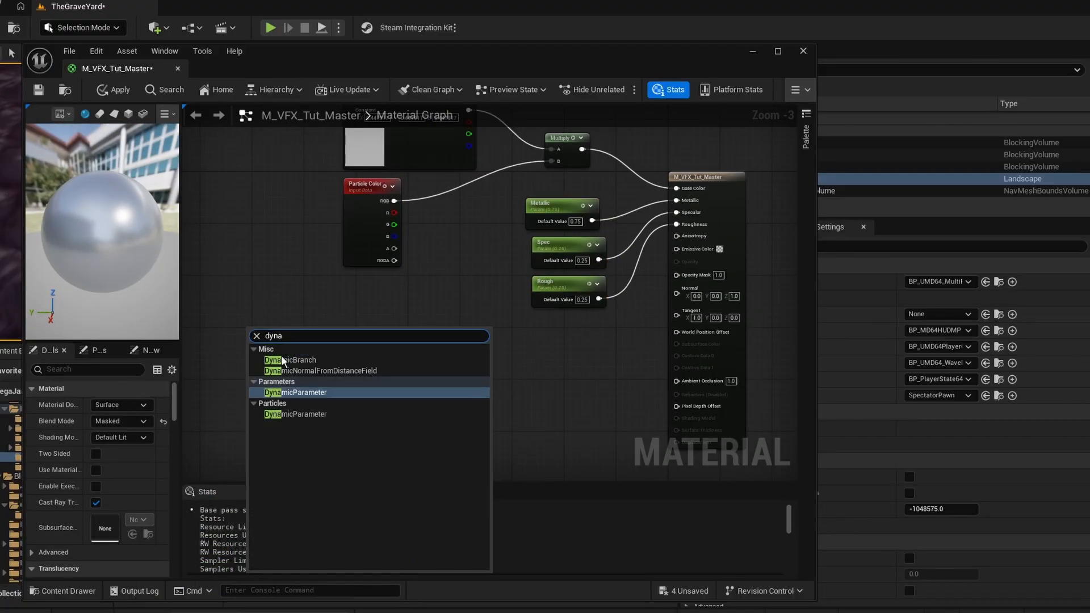
left_click(322, 393)
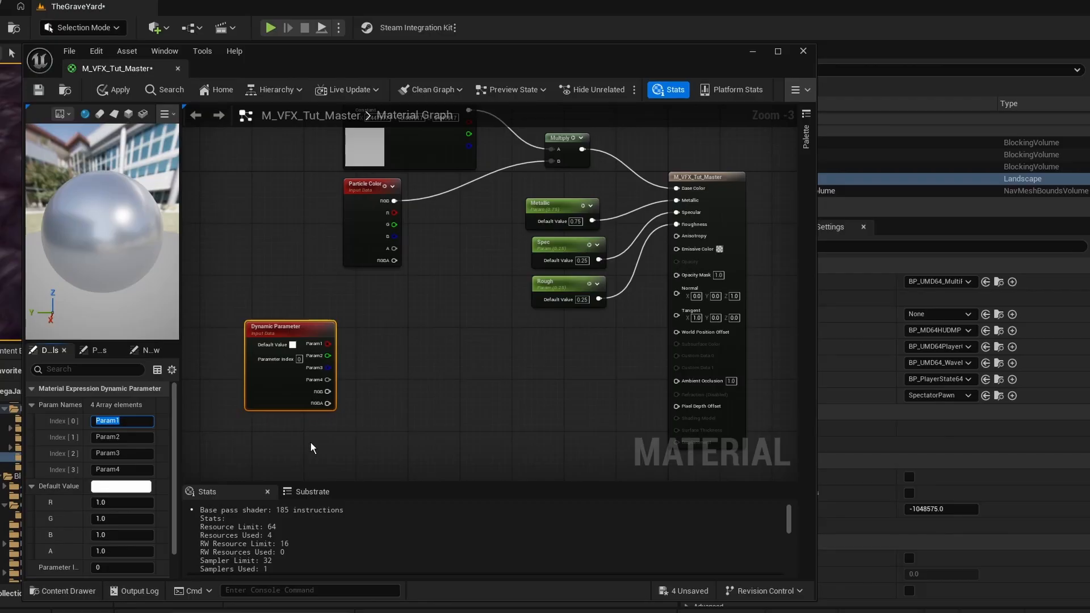
type("MaskMult")
key("Return")
scroll(374, 345, "up", 1)
right_click_drag(465, 348, 473, 292)
left_click_drag(318, 273, 277, 239)
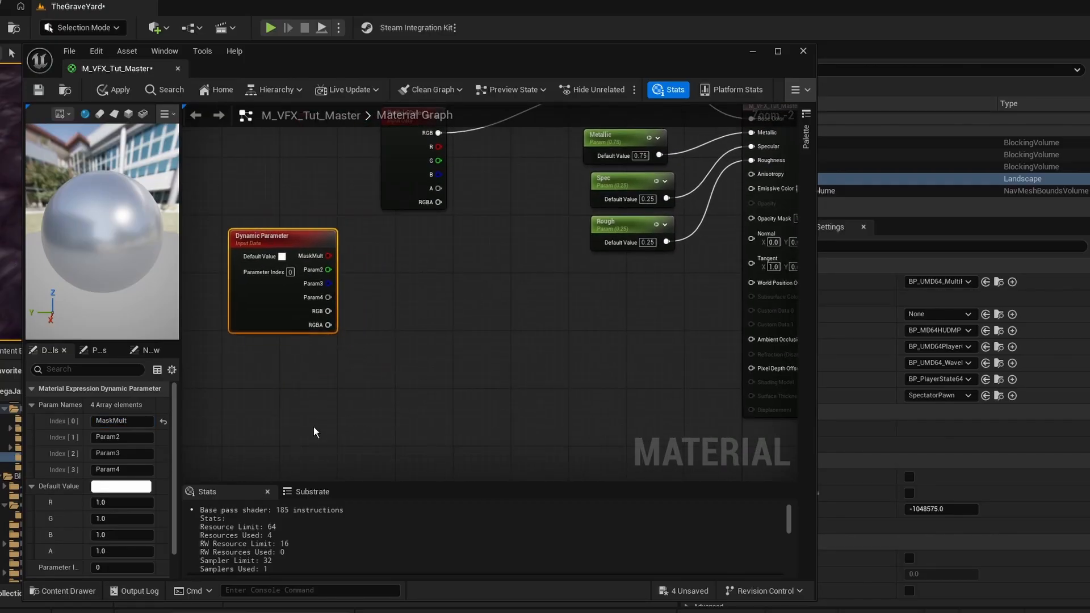
Step: Add a TextureSample node directly below the Dynamic Parameter node
scroll(313, 427, "down", 1)
left_click(307, 376)
right_click(251, 407)
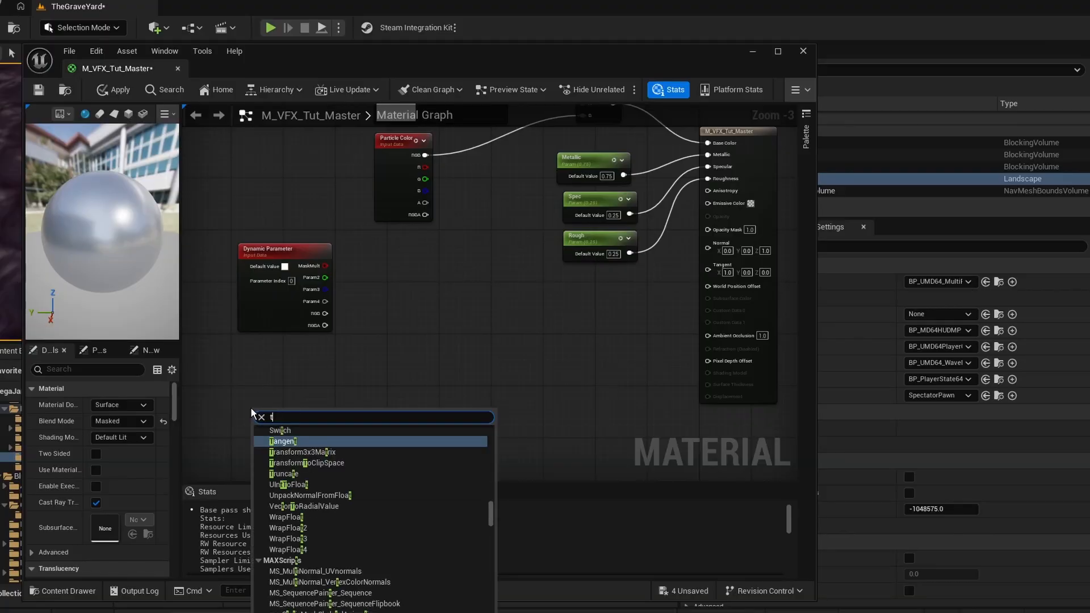
type("text")
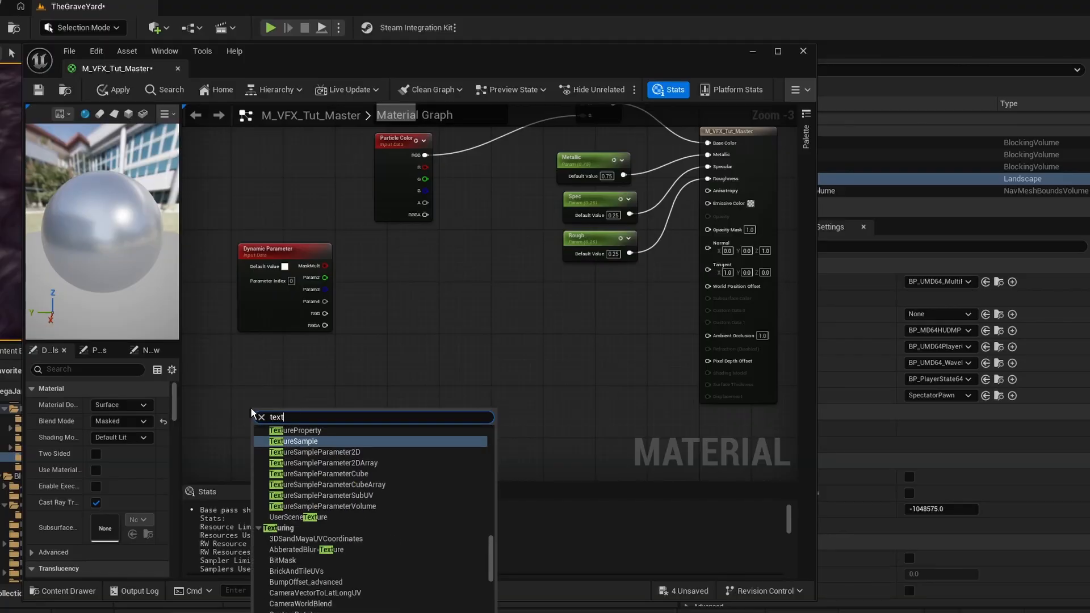
left_click(322, 444)
left_click_drag(296, 413, 296, 358)
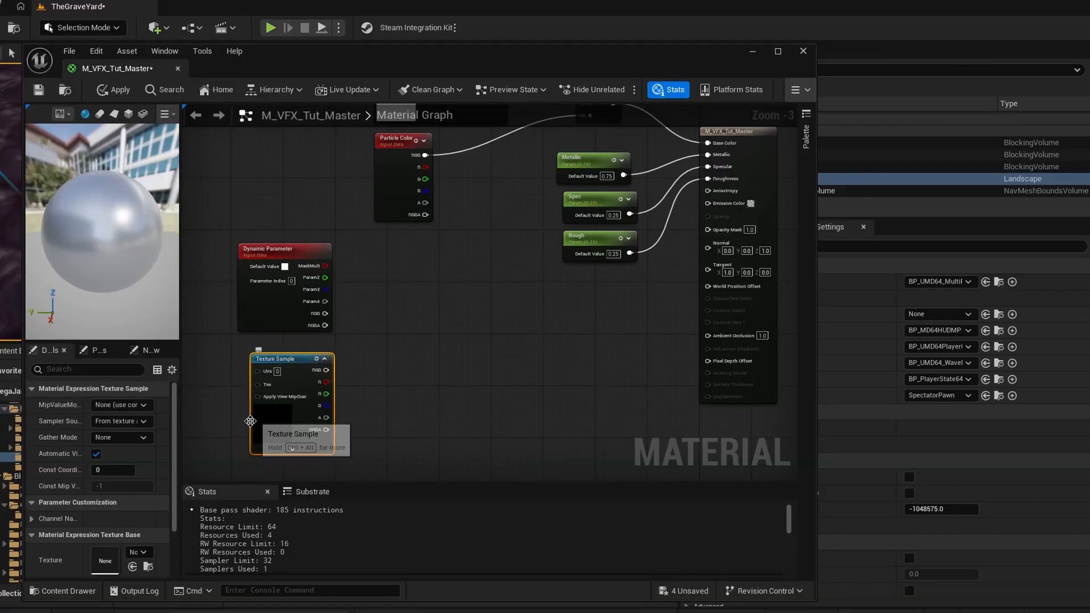
Step: Search the textures for noise and assign LowResBlurredNoise to the Texture Sample
scroll(128, 499, "down", 2)
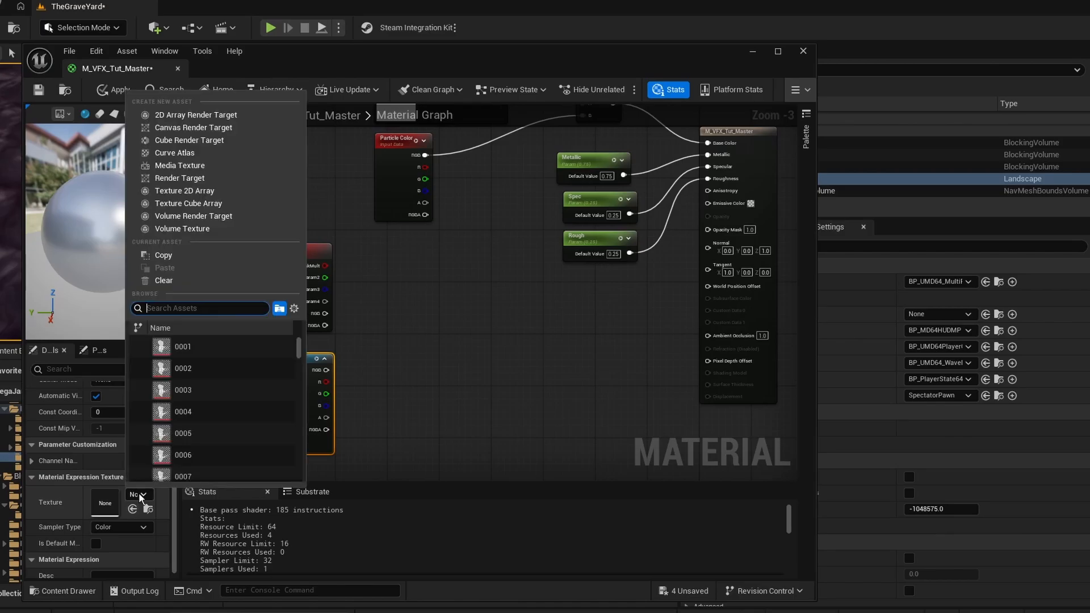
left_click(139, 492)
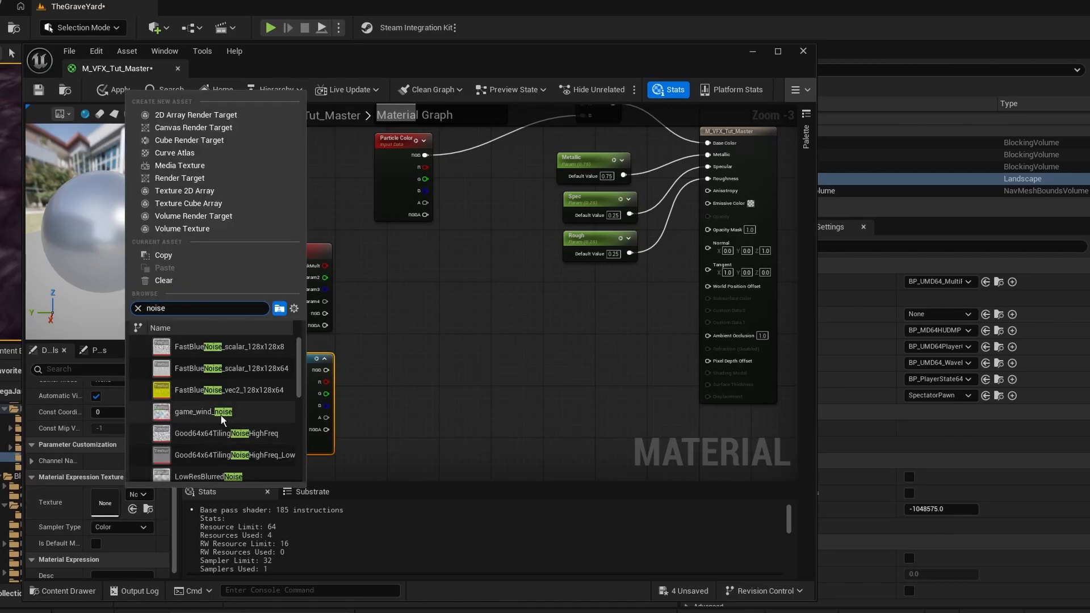
scroll(224, 454, "down", 1)
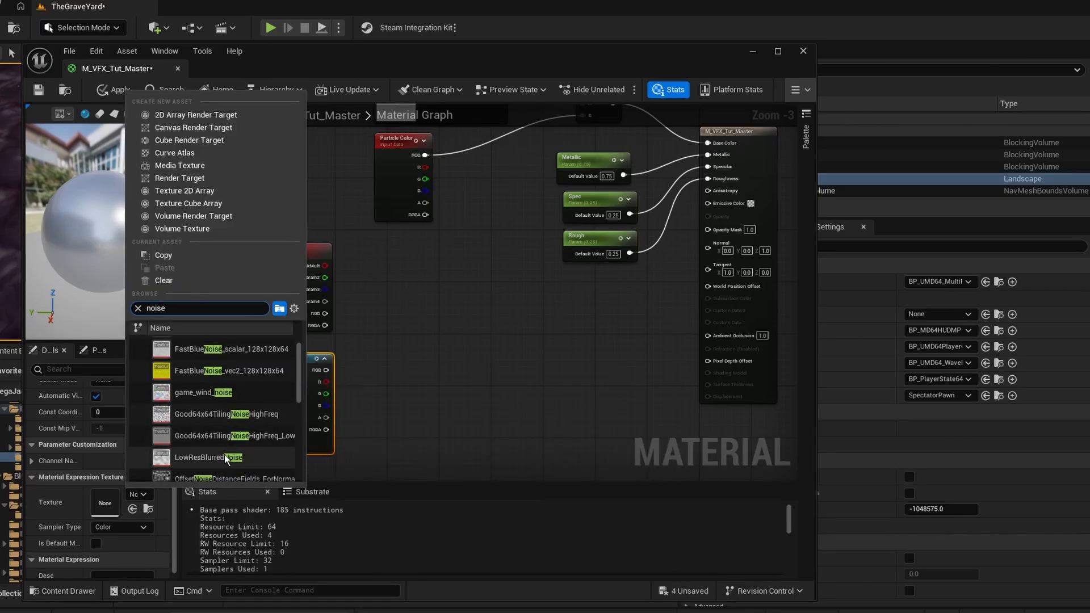
left_click(218, 442)
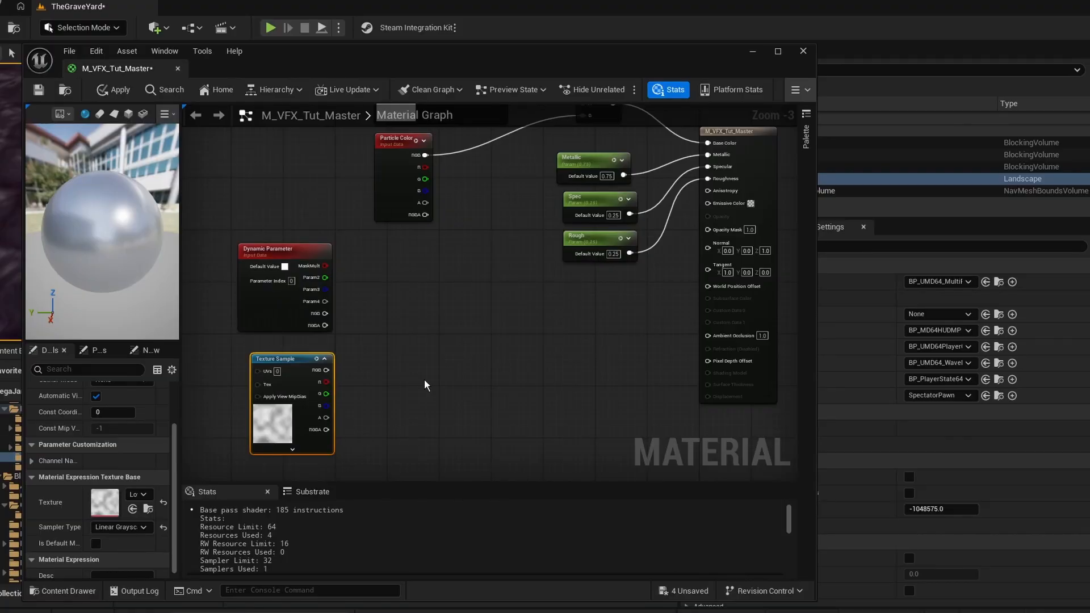
Step: Create an Add node fed by the Dynamic Parameter's MaskMult output
left_click(450, 343)
scroll(356, 298, "up", 2)
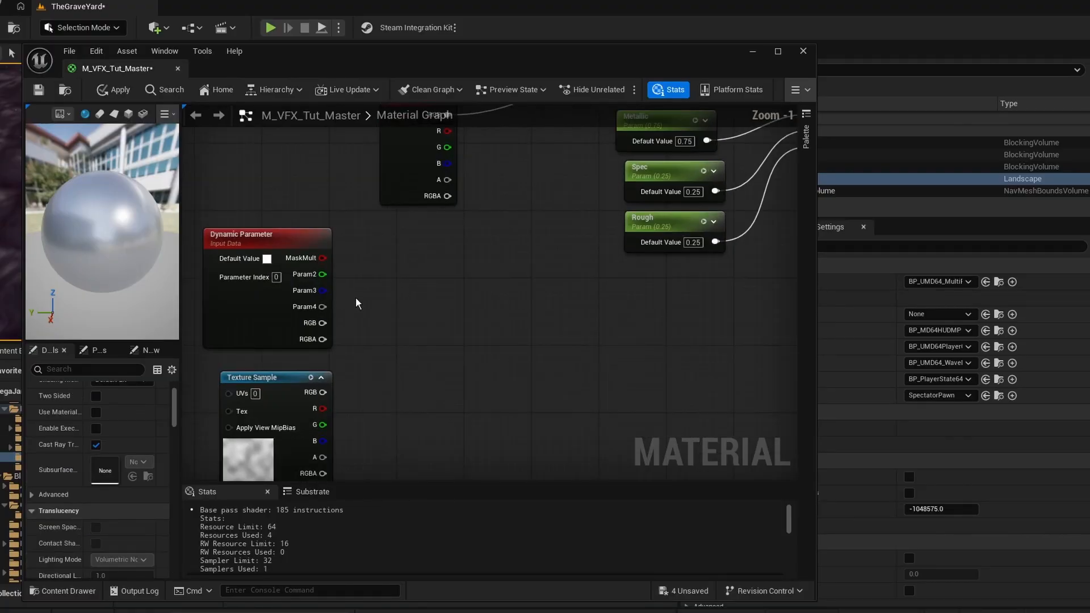
scroll(356, 299, "down", 2)
right_click_drag(381, 307, 344, 299)
left_click_drag(289, 260, 367, 325)
type("+")
key("Return")
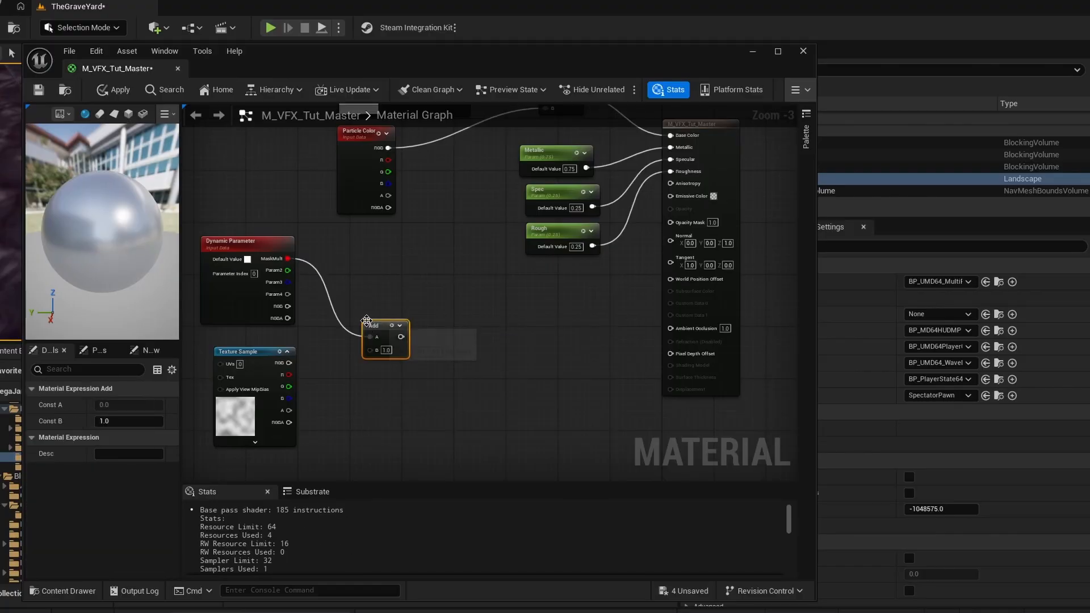
Step: Connect the texture's RGB to the Add node's B input and feed the sum into a Saturate node
left_click_drag(289, 363, 508, 321)
type("sa")
left_click(451, 356)
Step: Invert the saturated value with a 1-x node and connect the result to Opacity Mask
type("-1")
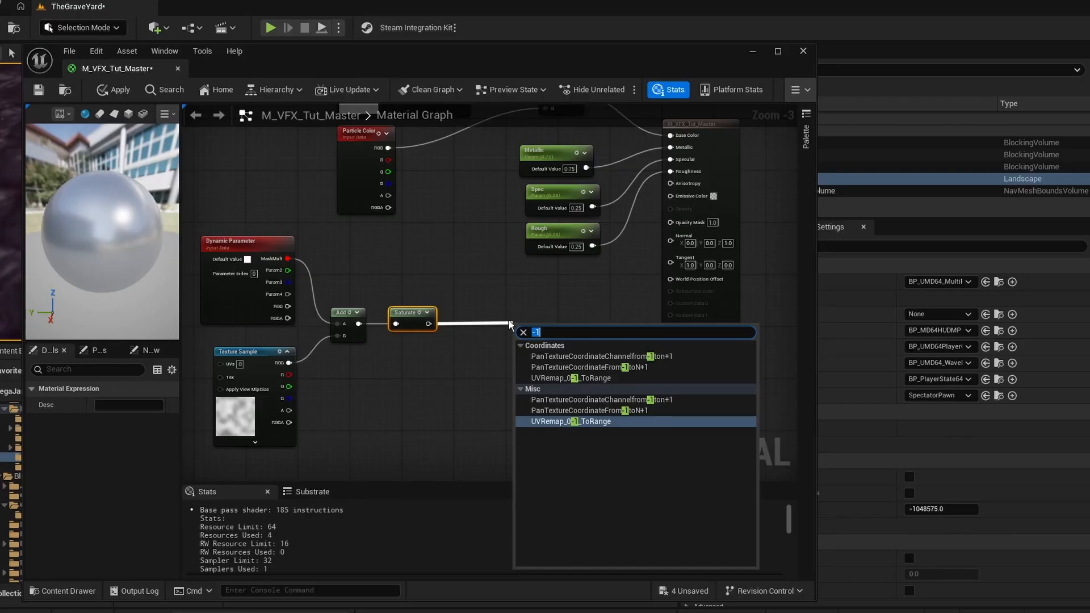
type("1-")
key("Return")
left_click_drag(519, 320, 488, 312)
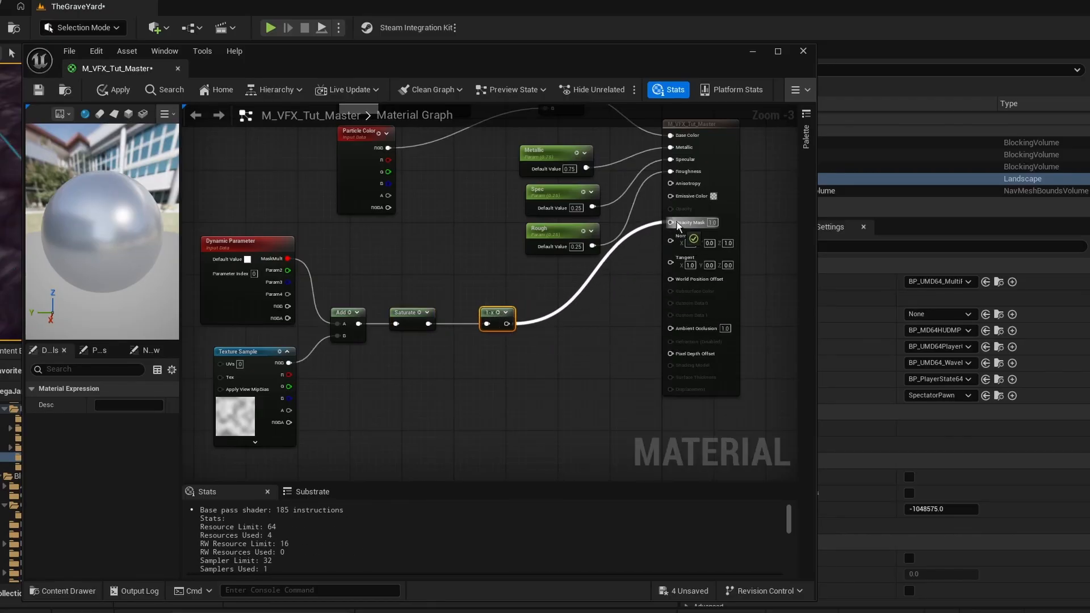
left_click_drag(678, 226, 679, 225)
left_click(471, 305)
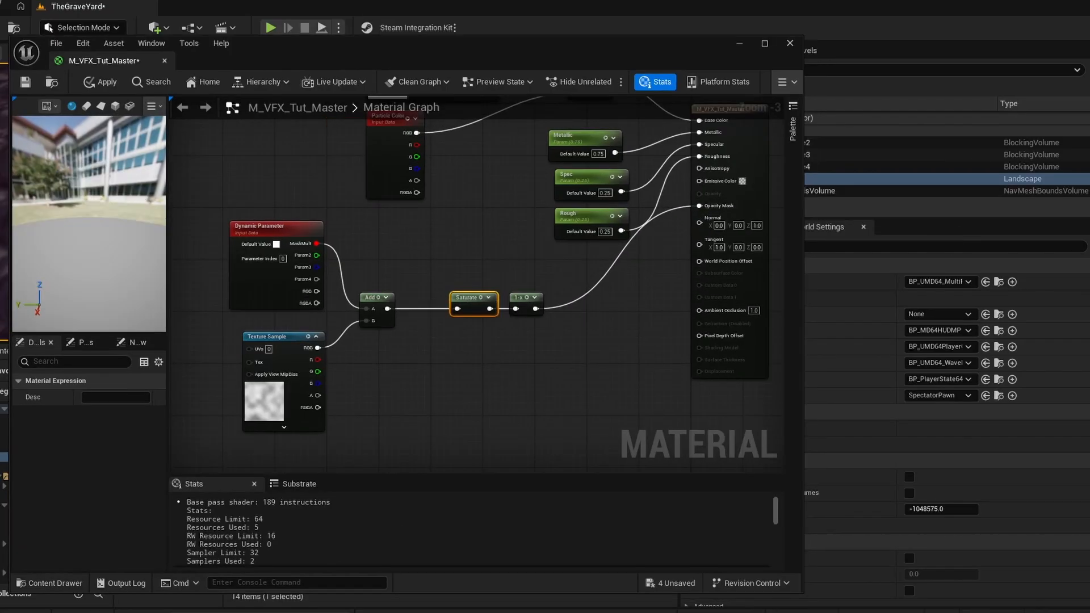
Step: Set the Dynamic Parameter's default color to black, with R, G and B at 0.0
left_click(289, 245)
left_click(86, 479)
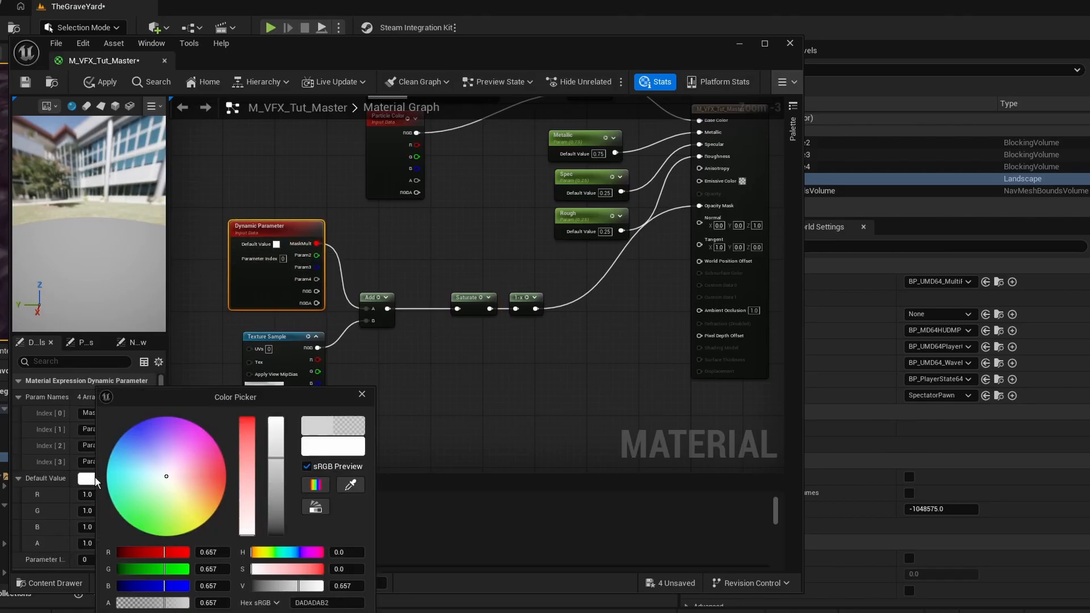
left_click_drag(276, 423, 276, 537)
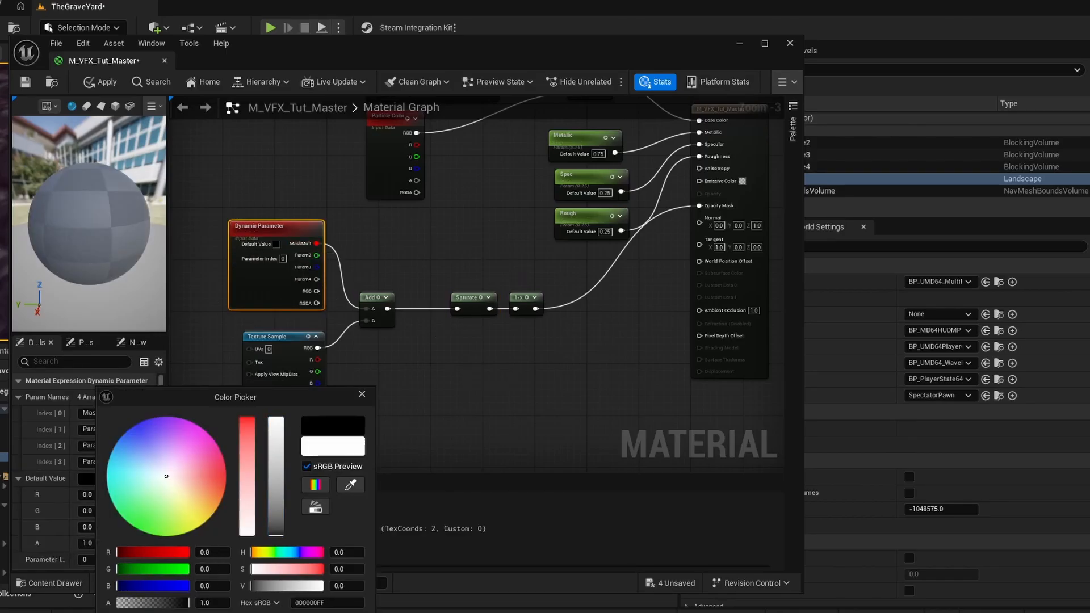
key("Return")
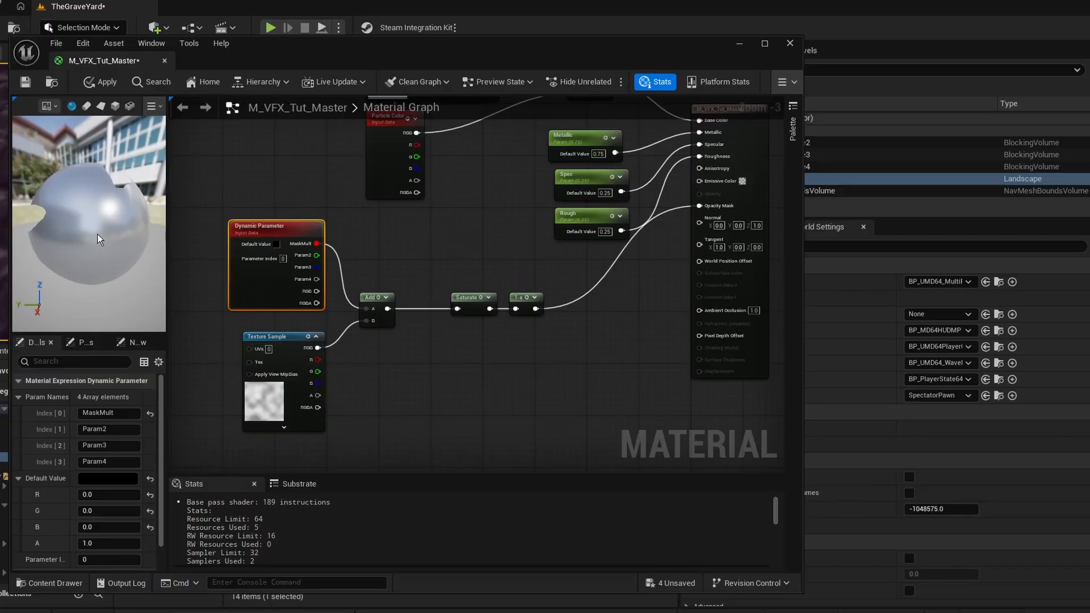
Step: Shift the Texture Sample and Dynamic Parameter nodes away from the Add node and rename the second parameter MaskPower
left_click_drag(291, 348, 258, 352)
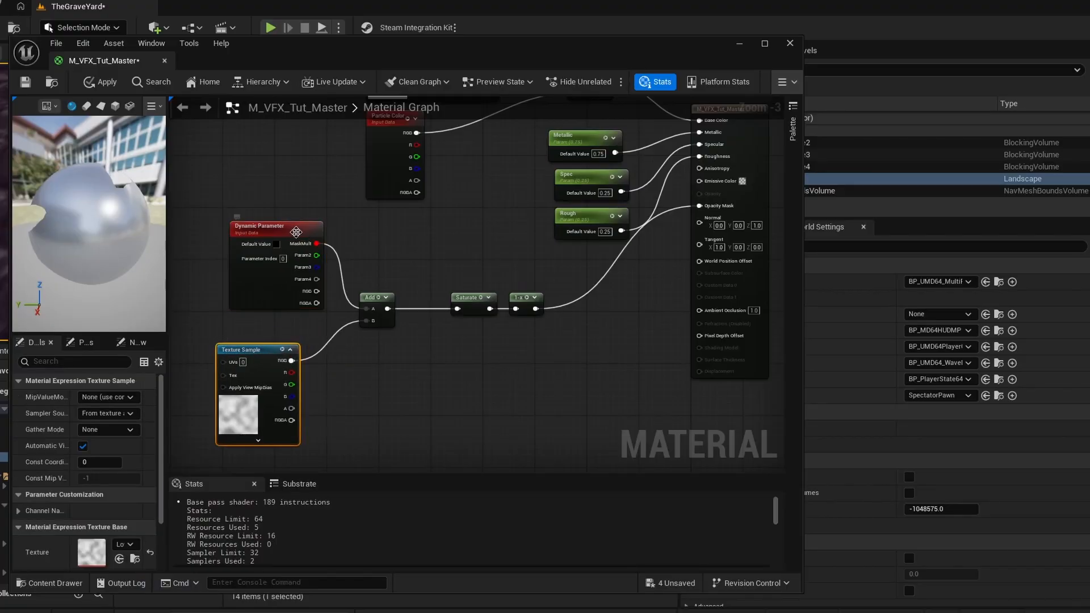
left_click_drag(296, 232, 263, 219)
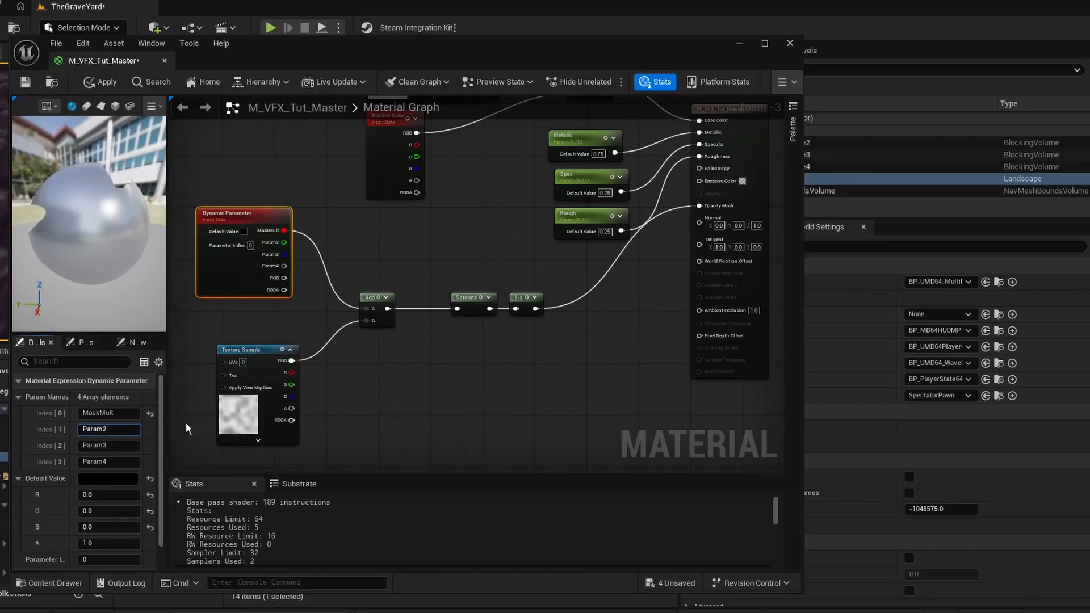
key("ctrl+a")
key("BackSpace")
type("MaskPower")
key("Return")
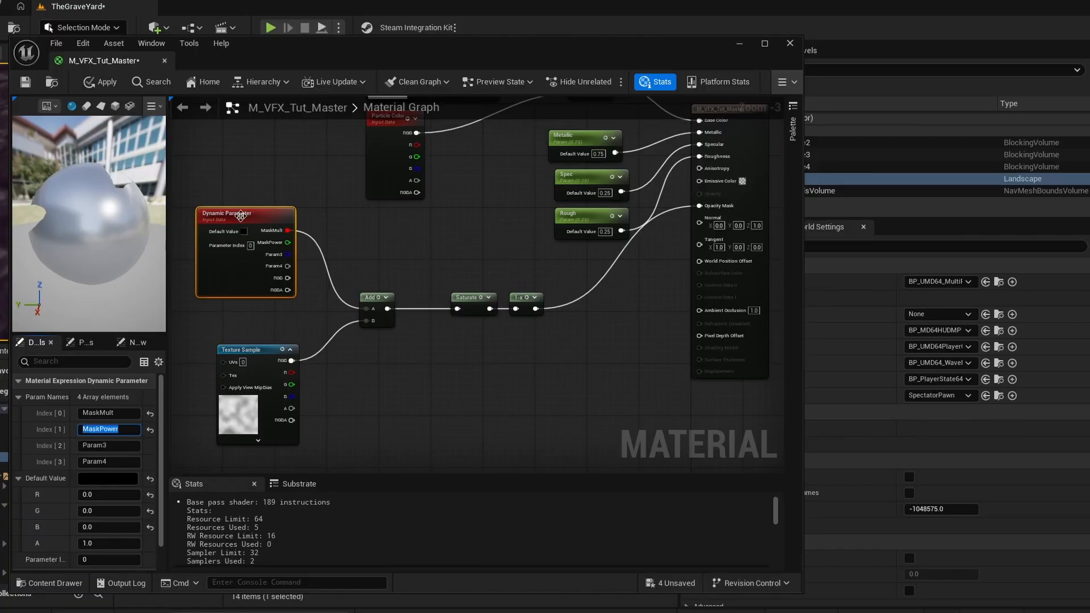
Step: Multiply MaskPower by the texture's RGB and feed the product into the Add node's B input
left_click_drag(287, 243, 311, 319)
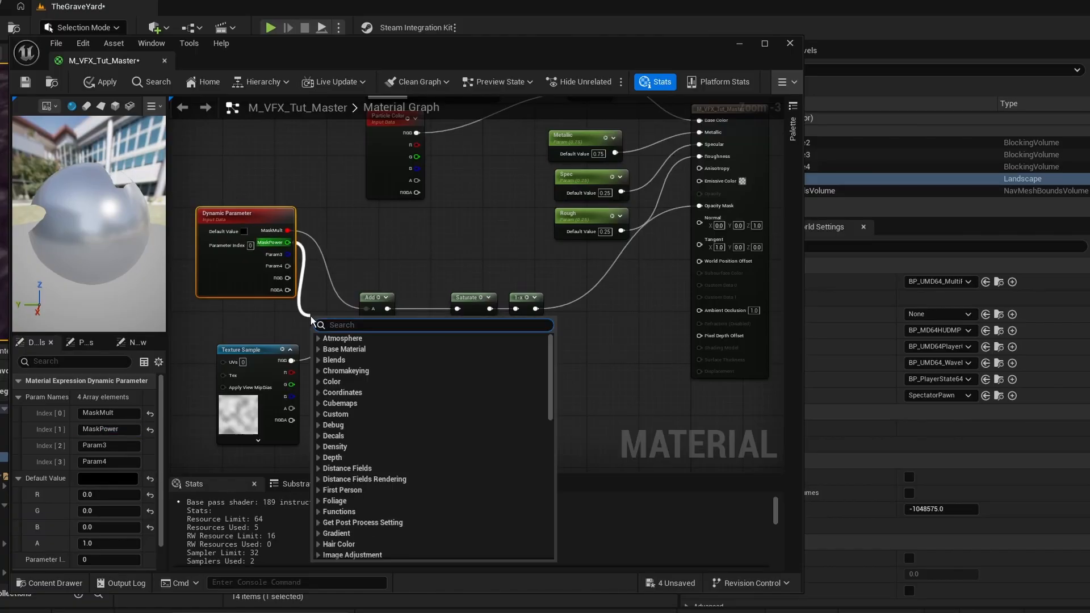
type("multiply")
key("Return")
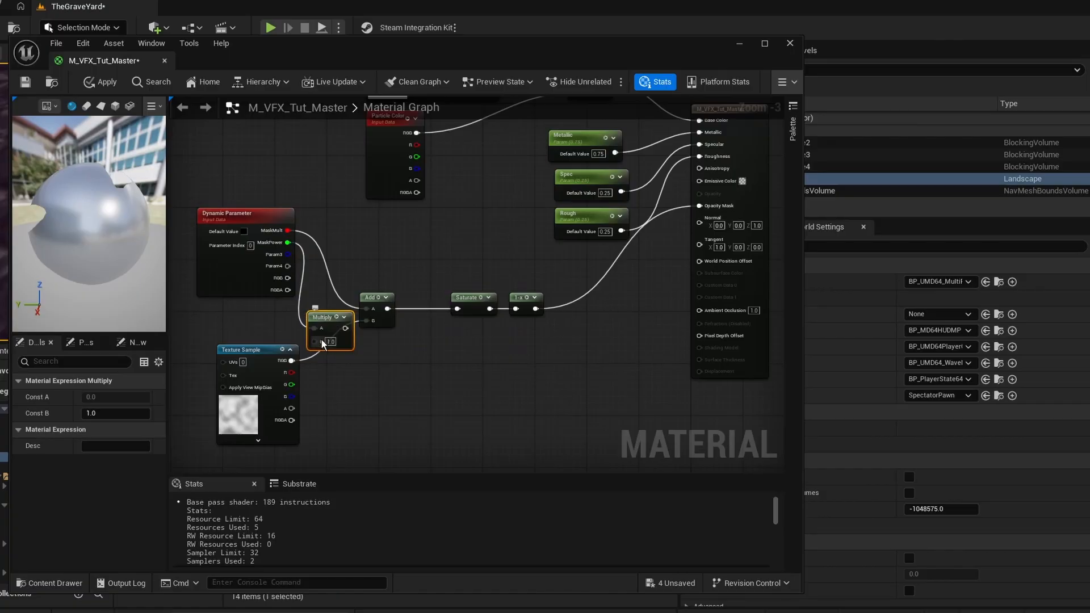
left_click_drag(334, 340, 292, 361)
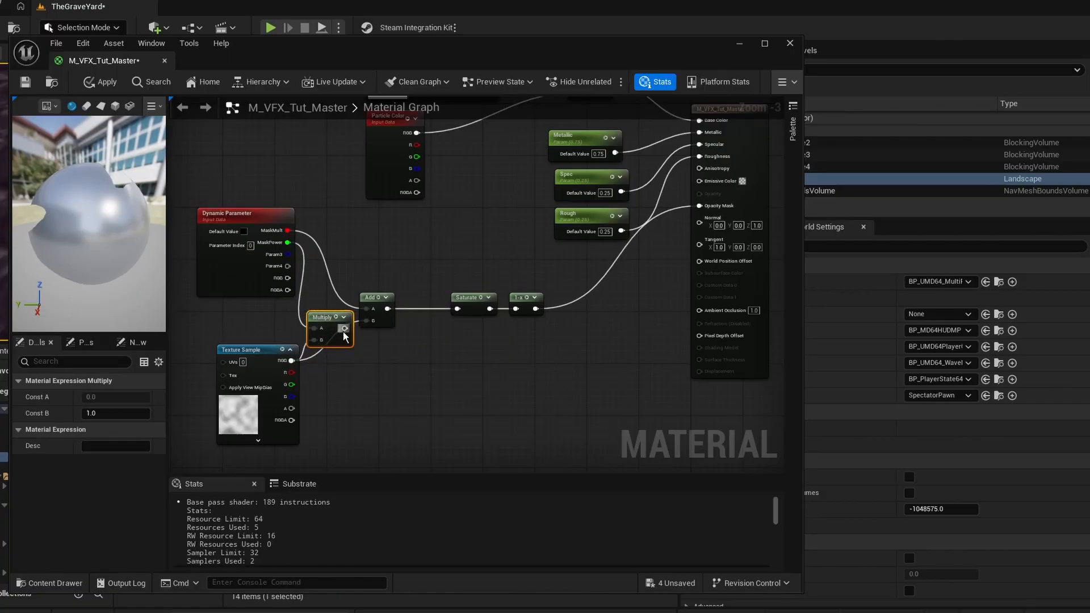
left_click_drag(345, 329, 419, 301)
left_click_drag(328, 325, 348, 325)
Step: Apply the changes to the M_VFX_Tut_Master material, save it and close its editor
left_click(100, 82)
left_click(247, 263)
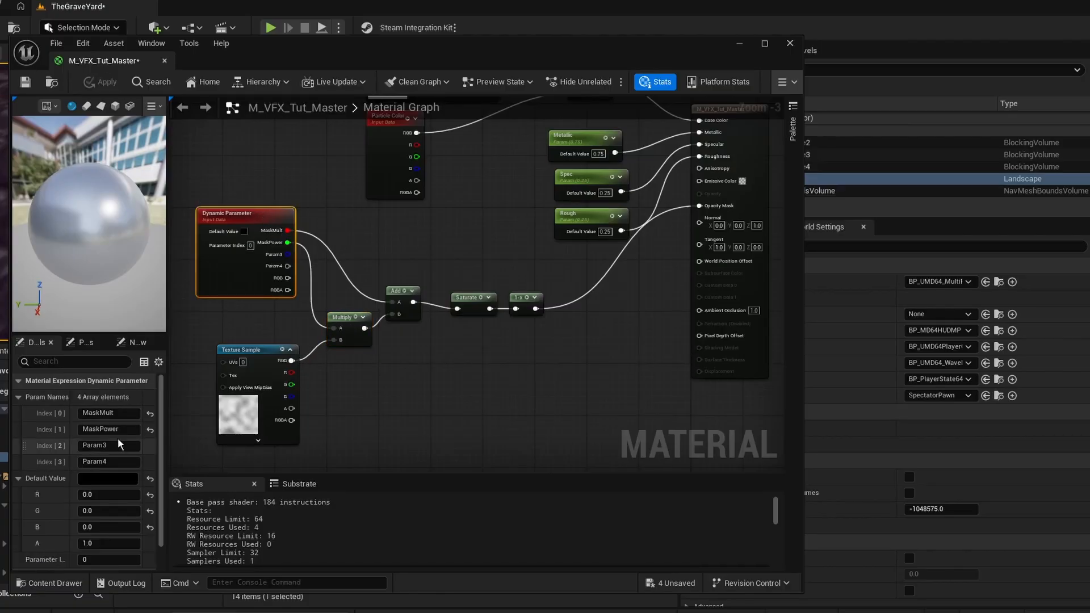
mouse_move(79, 244)
left_mouse_down()
mouse_move(133, 242)
mouse_move(74, 241)
left_mouse_up()
right_click_drag(496, 222, 378, 255)
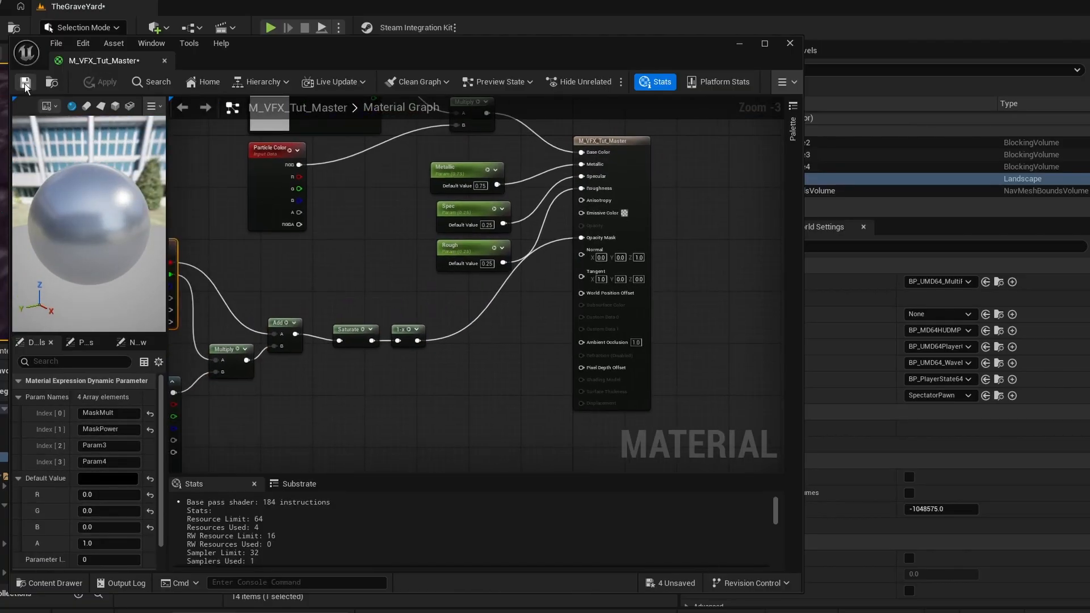
left_click(783, 48)
Step: Create a material instance from M_VFX_Tut_Master and name it M_VFX_Tut_Instance_Silver
right_click(570, 455)
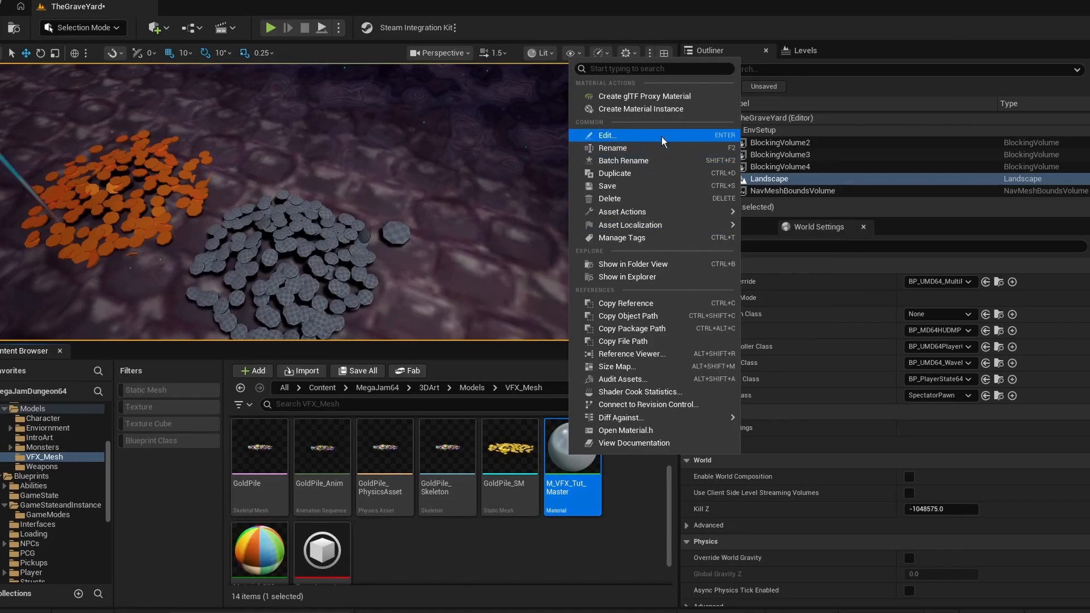
left_click(653, 109)
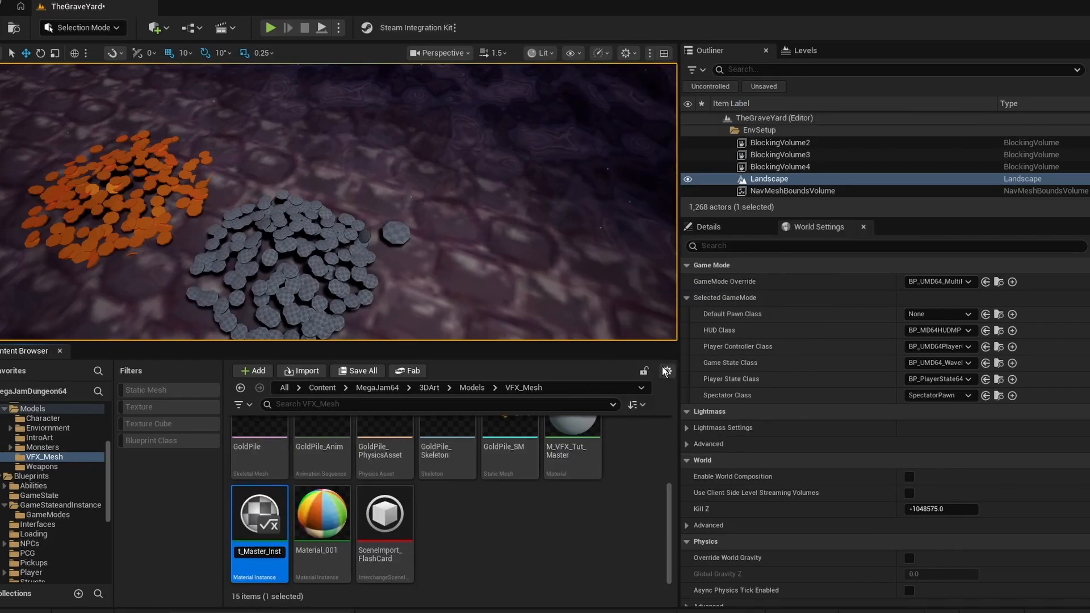
key("Return")
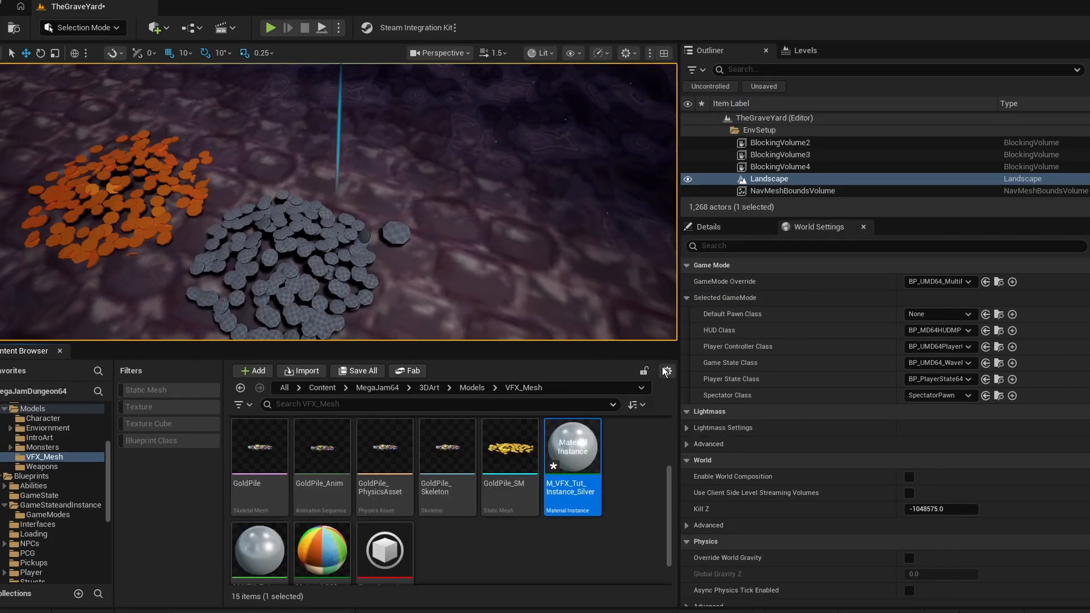
Step: Assign the M_VFX_Tut_Instance_Silver material to the GoldCoin_Tut and GoldCoinPile_Tut static meshes
double_click(510, 449)
left_click(572, 550)
left_click(300, 176)
left_click_drag(568, 45, 670, 99)
double_click(510, 449)
left_click(572, 550)
left_click(286, 216)
Step: Save all modified assets and close the mesh editor to view the coins in the level
key("ctrl+shift+s")
left_click(833, 90)
right_click_drag(454, 198, 482, 188)
right_click_drag(398, 193, 553, 219)
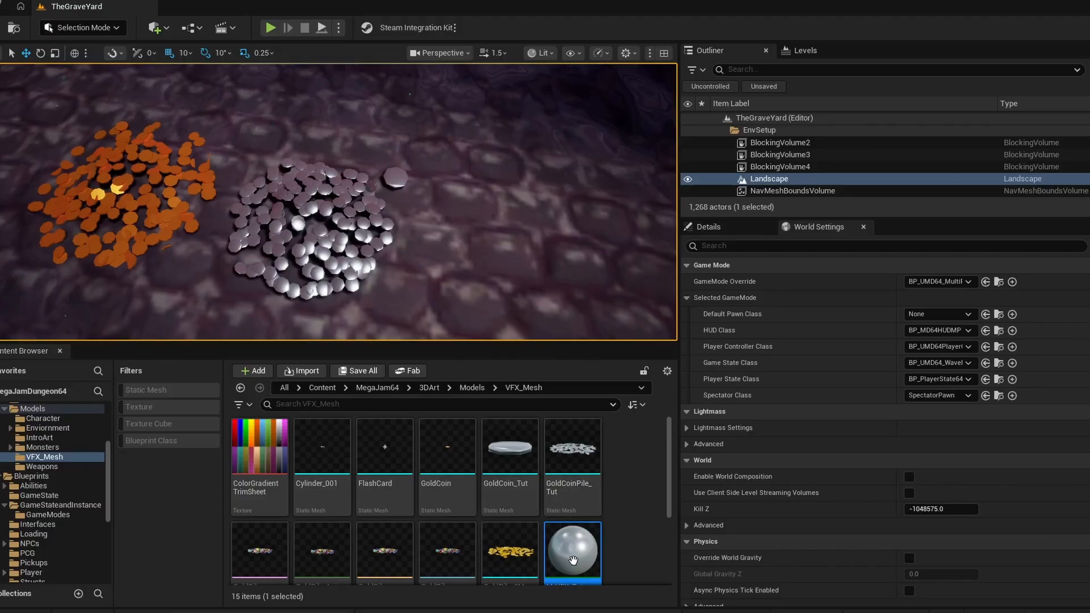
Step: Create a Niagara system based on the UpwardMeshBurst emitter in the VFX_Mesh folder and name it NS_SilverCoinBurst
right_click(619, 485)
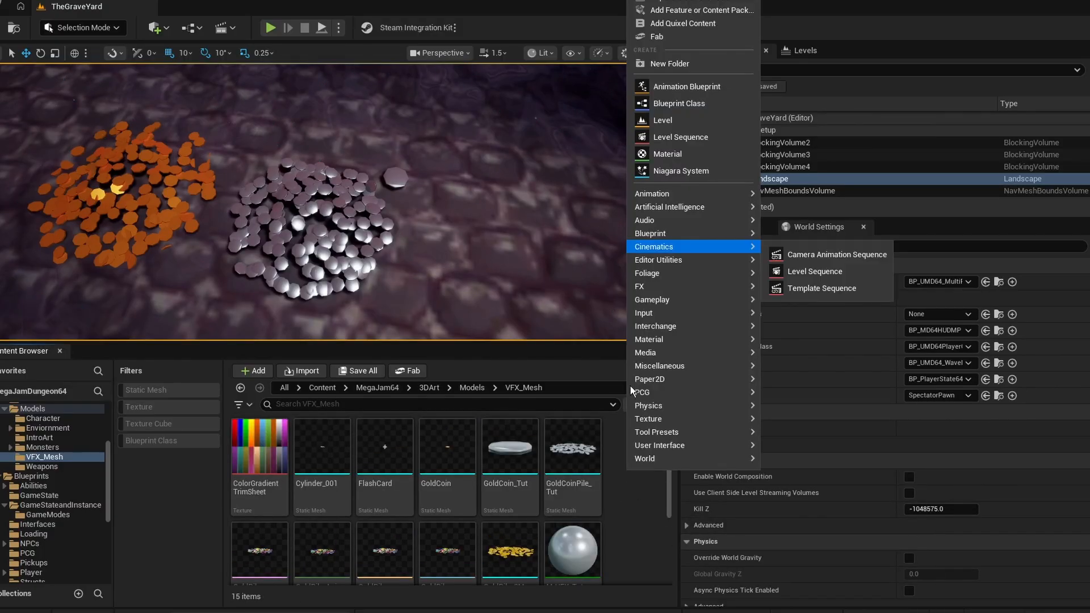
left_click(704, 174)
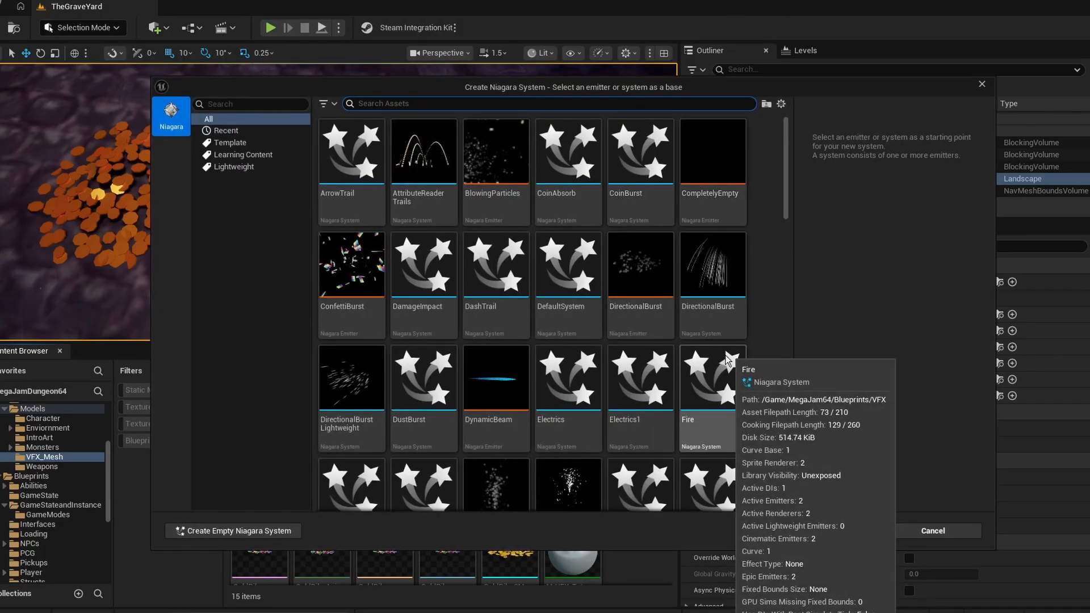
scroll(721, 358, "down", 8)
scroll(737, 367, "down", 5)
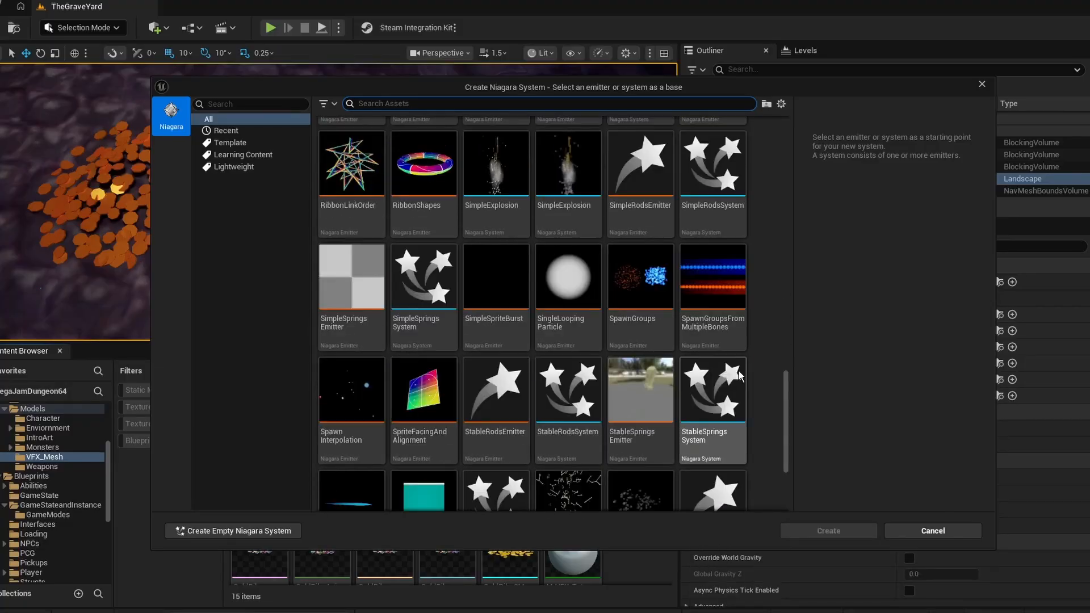
left_click(568, 341)
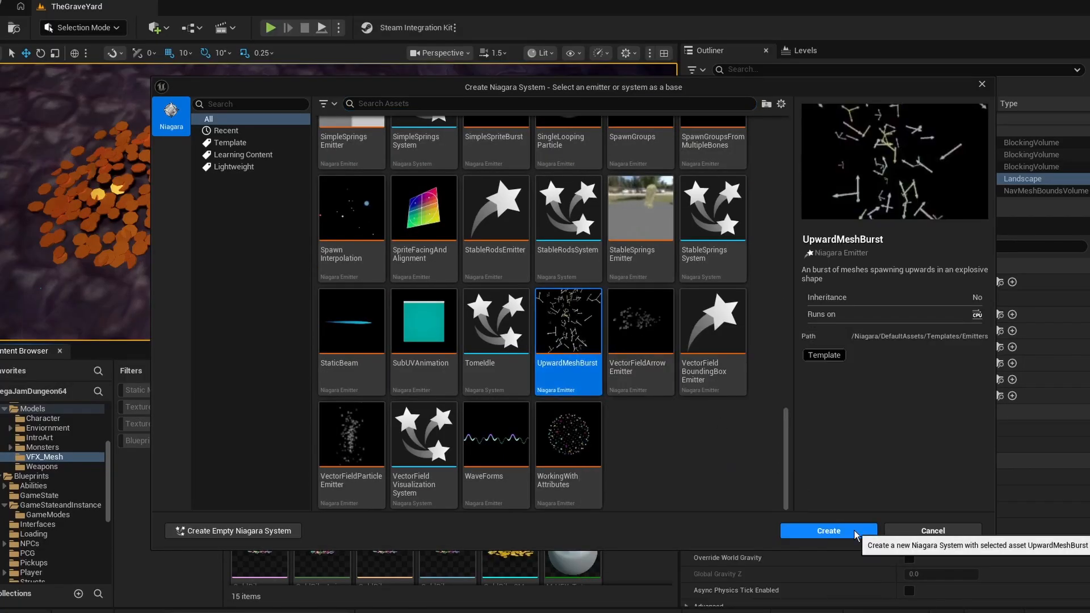
left_click(854, 529)
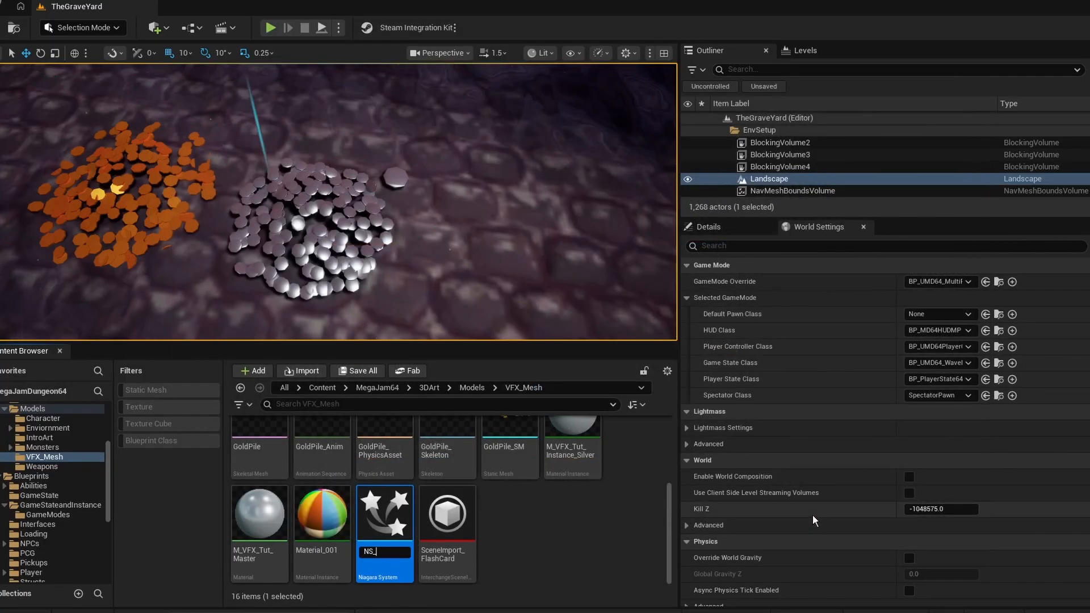
type("NS_SilverCoinBurst")
key("Return")
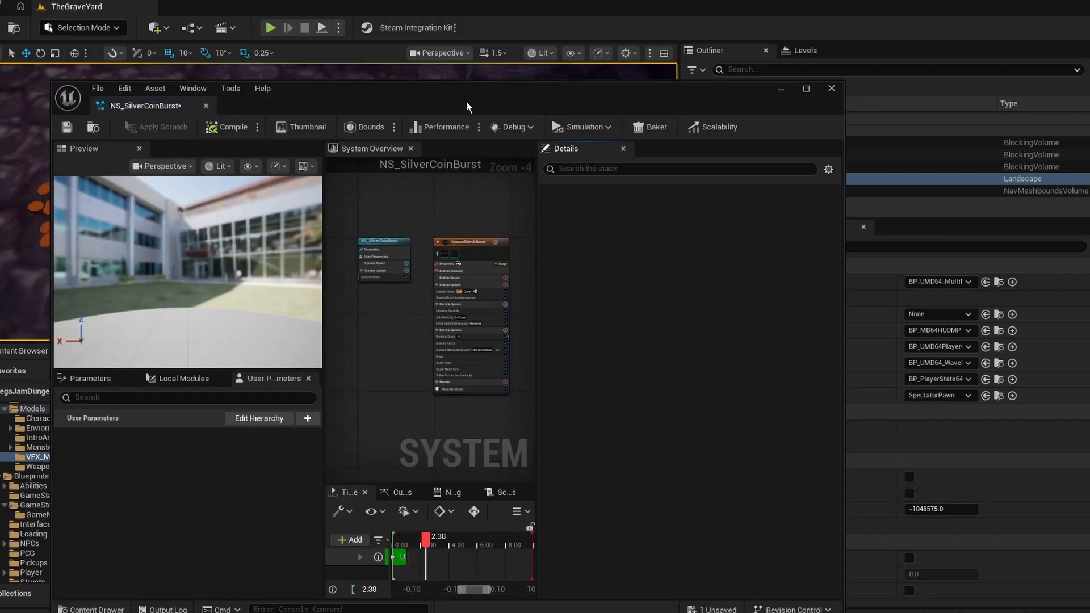
Step: Set the emitter's mesh renderer to use the GoldCoin_Tut mesh with M_VFX_Tut_Instance_Silver as its override material
left_click_drag(466, 101, 477, 21)
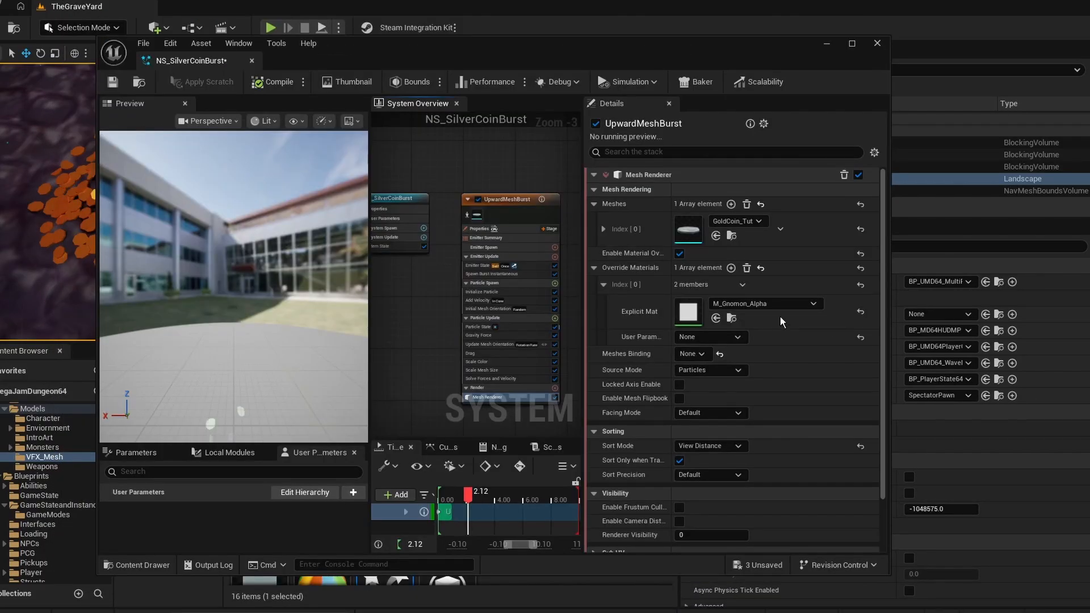
left_click(761, 304)
type("silver")
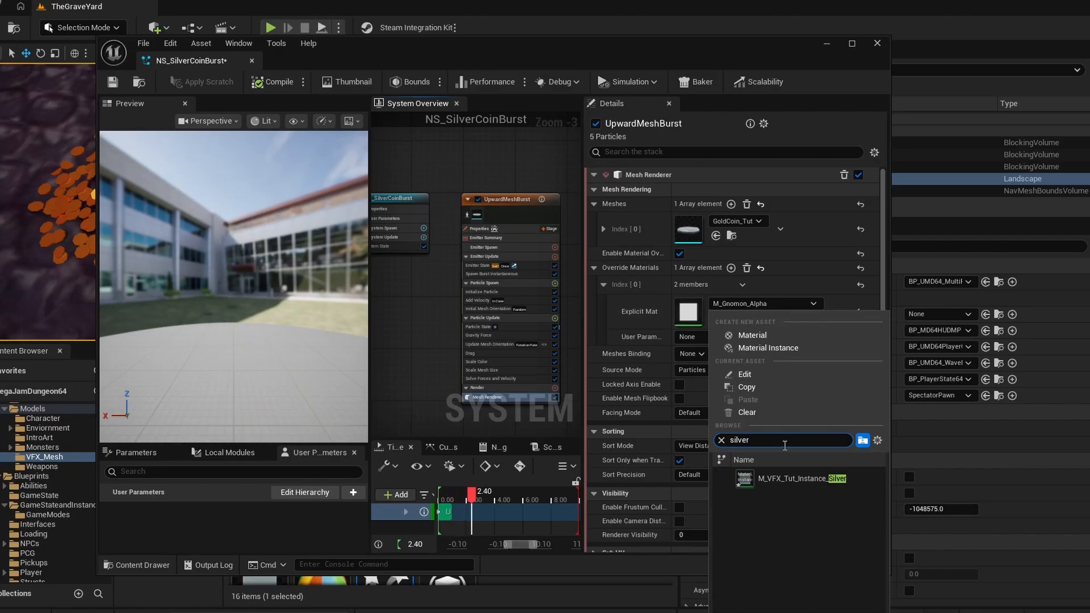
left_click(792, 479)
Step: Set the Hue Shift Range in Initialize Particle to -0.1 and 0.1
left_click(483, 292)
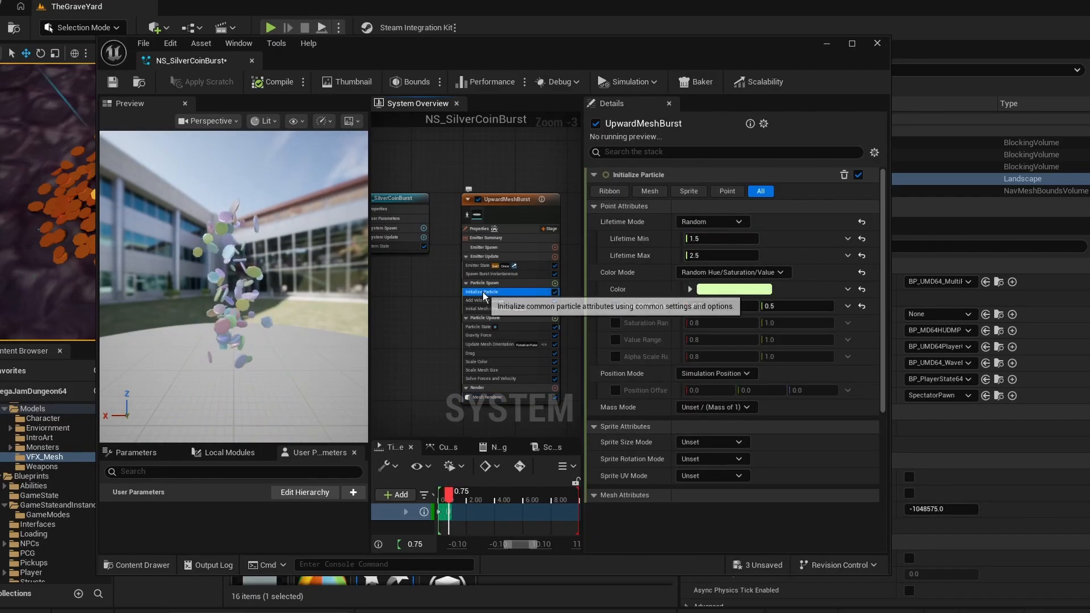
left_click(795, 306)
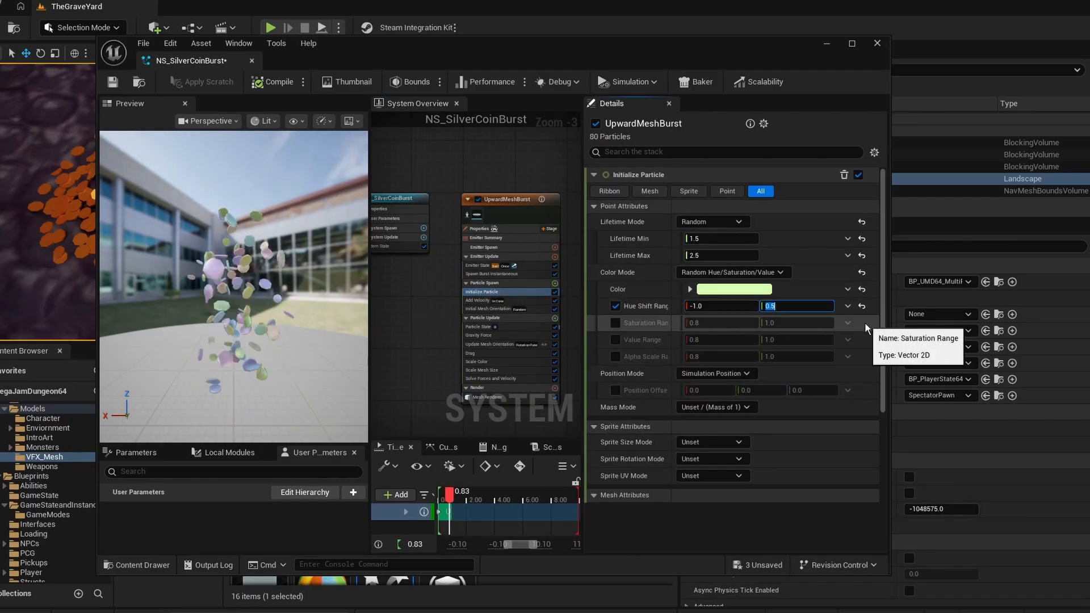
type("0.1")
key("Return")
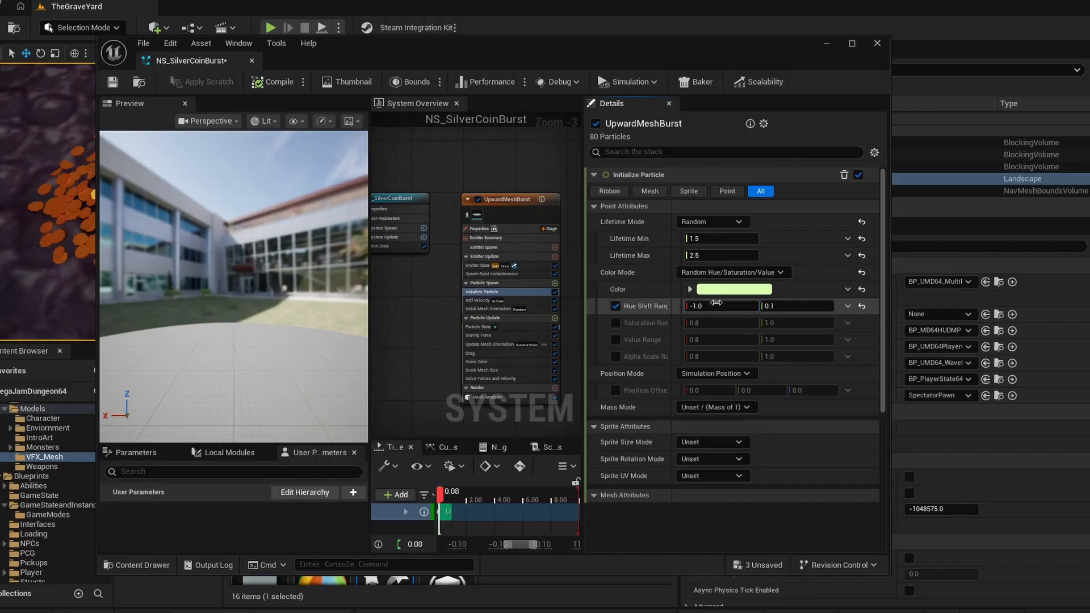
left_click(725, 303)
type("-.")
Step: Set the initial particle color to a pale lavender blue, hex E0E1FFFF, and enable the Saturation Range
left_click(733, 289)
left_click(905, 464)
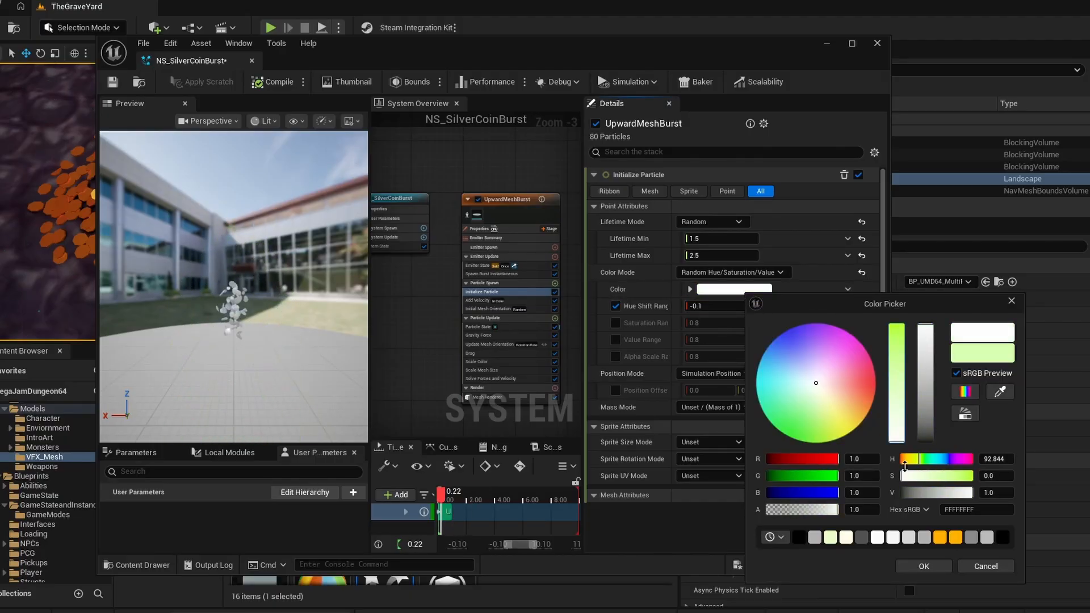
left_click(836, 386)
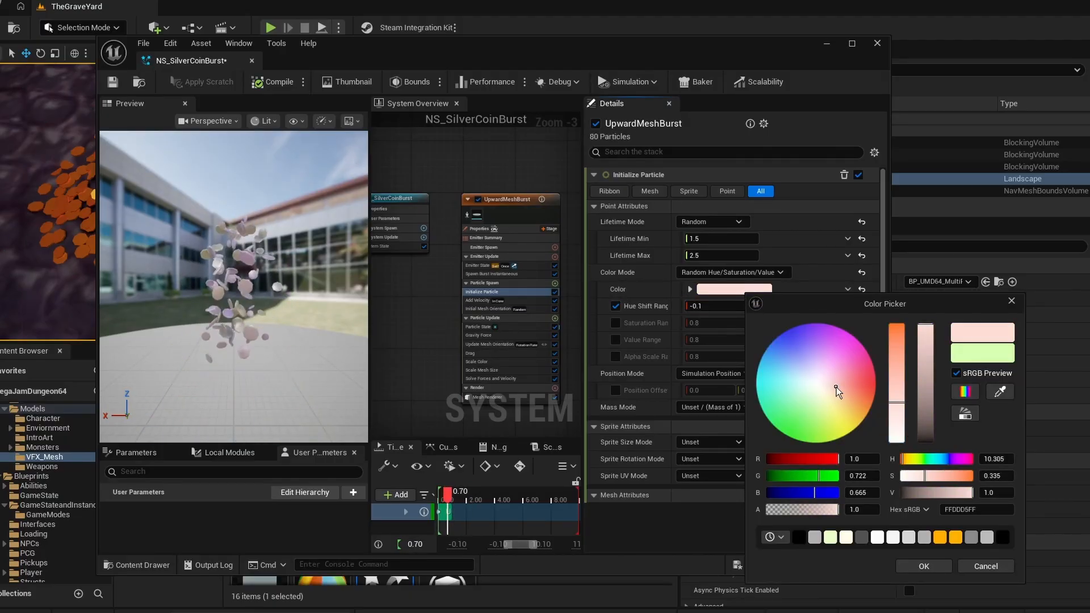
left_click_drag(836, 389, 808, 370)
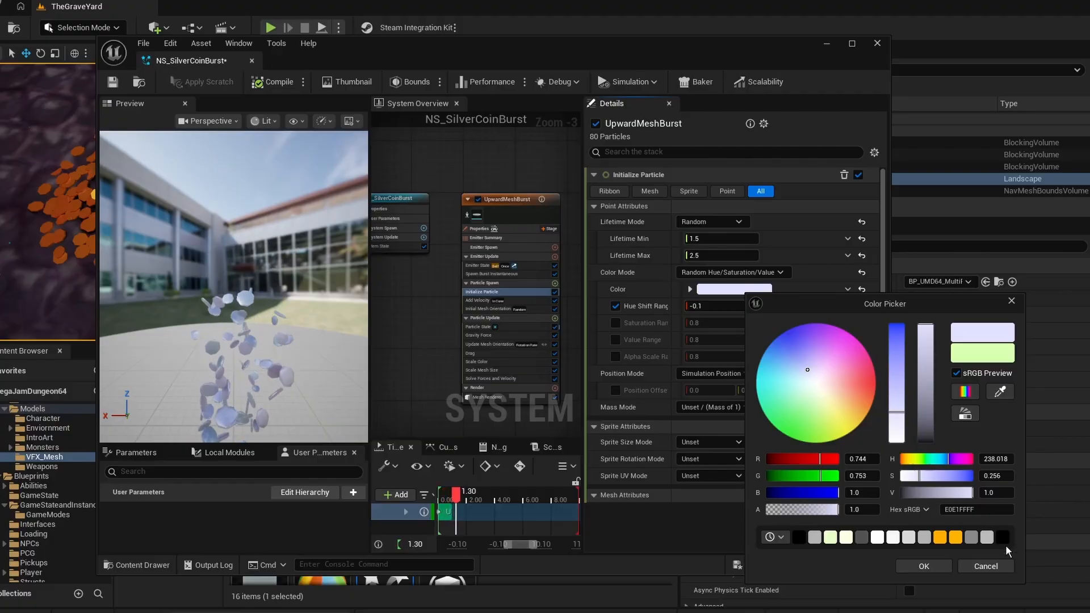
left_click(924, 566)
left_click(615, 323)
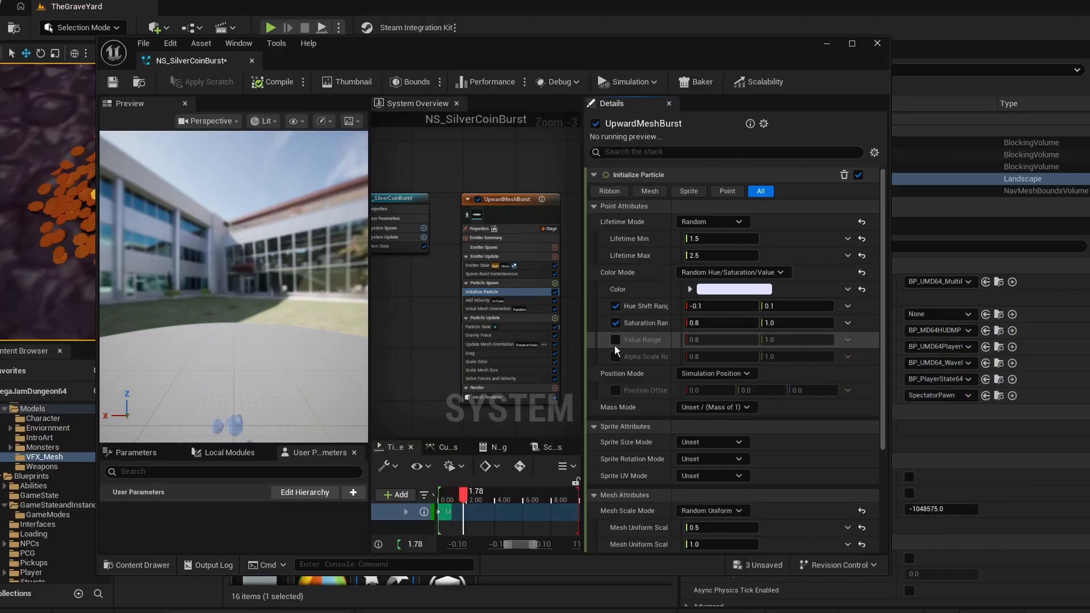
Step: Set the particles' Mesh Uniform Scale minimum to 0.25 and maximum to 0.5
scroll(744, 483, "down", 2)
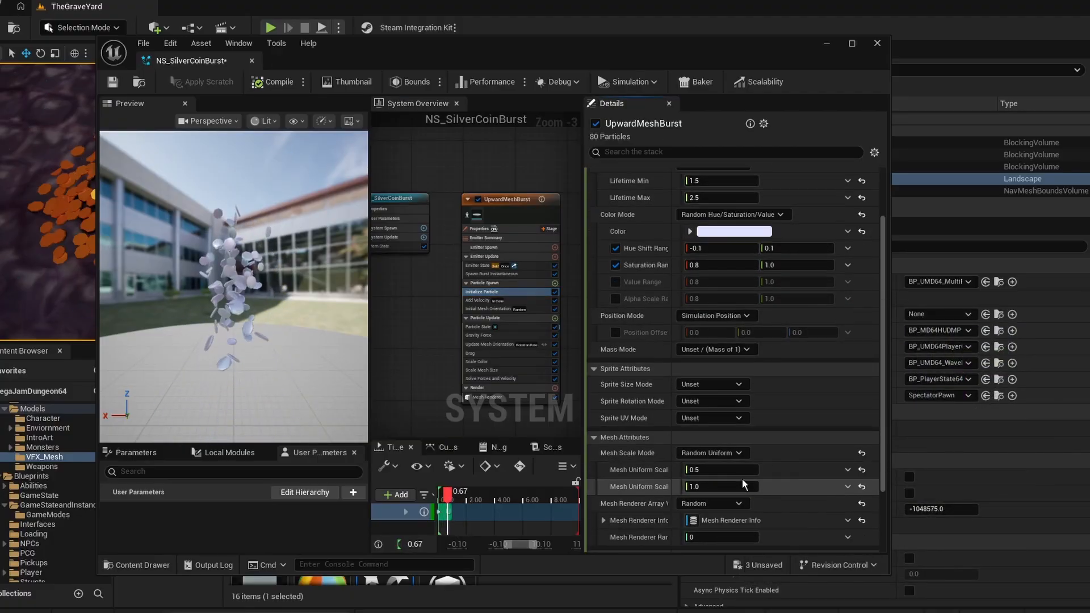
left_click(738, 470)
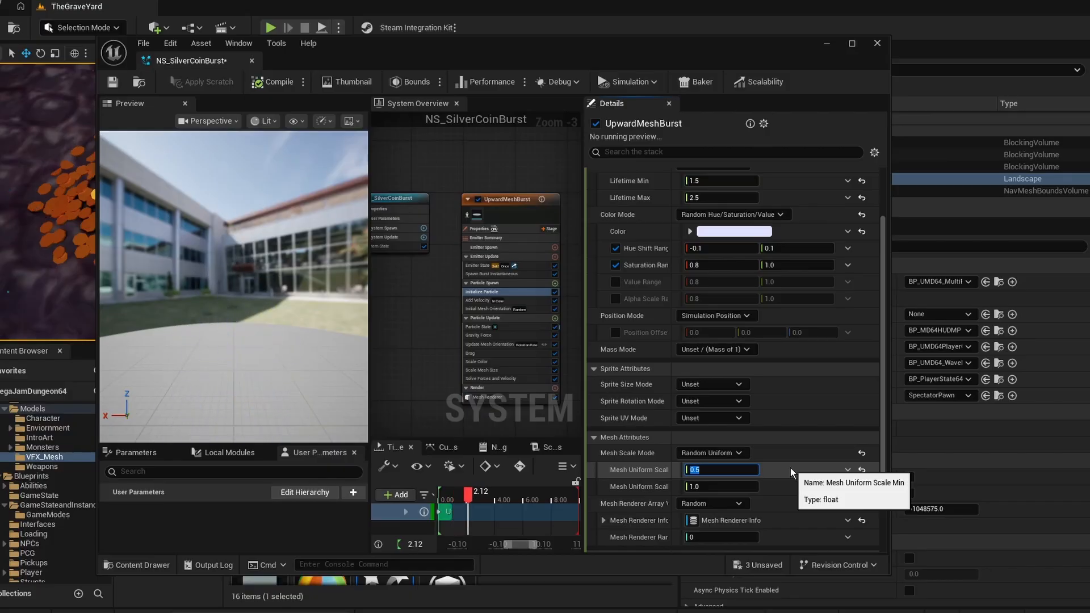
type("0.25")
key("Tab")
type("0.5")
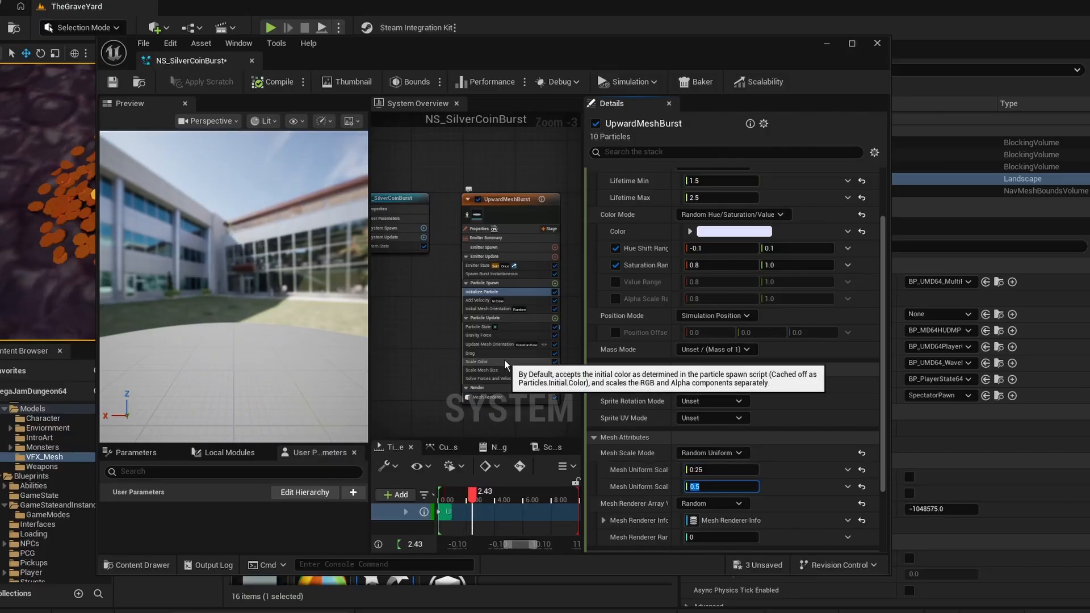
Step: Add a Collision module to the emitter's Particle Update stage
right_click_drag(572, 335, 543, 277)
scroll(474, 318, "up", 4)
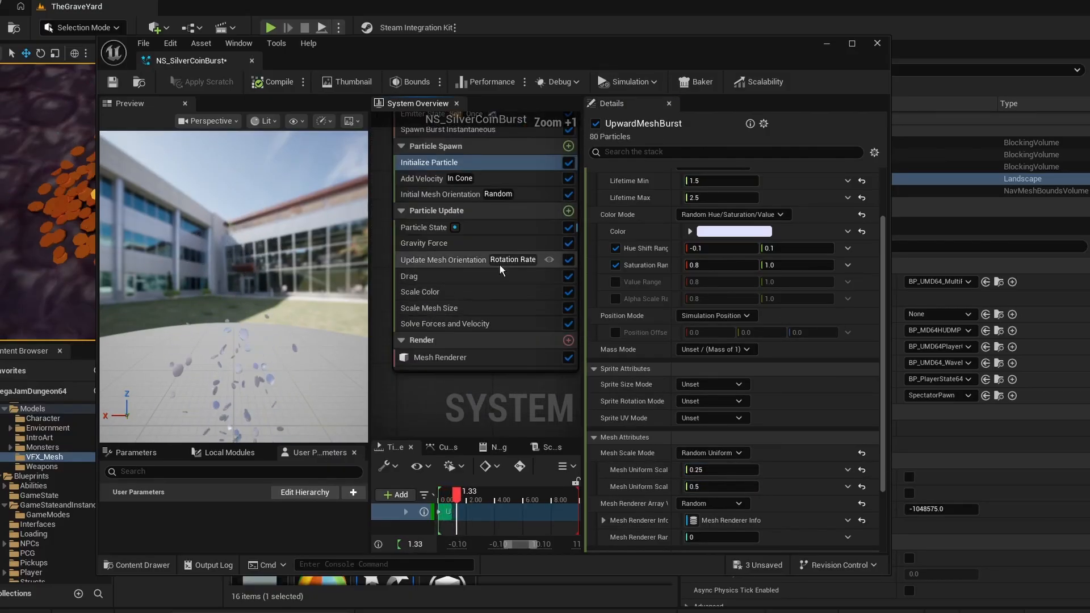
left_click(569, 210)
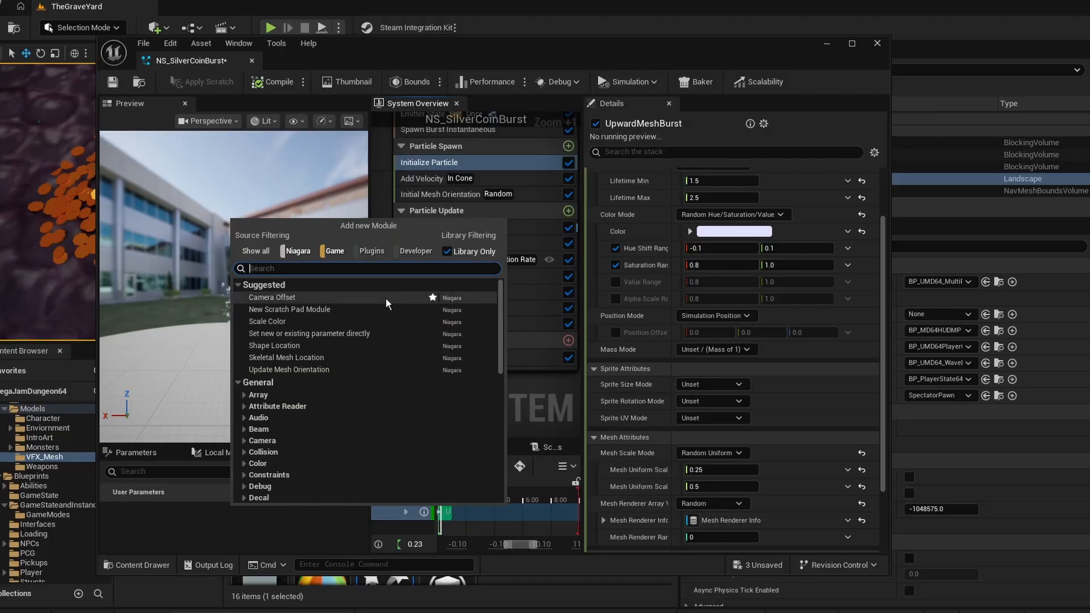
type("coll")
left_click(299, 310)
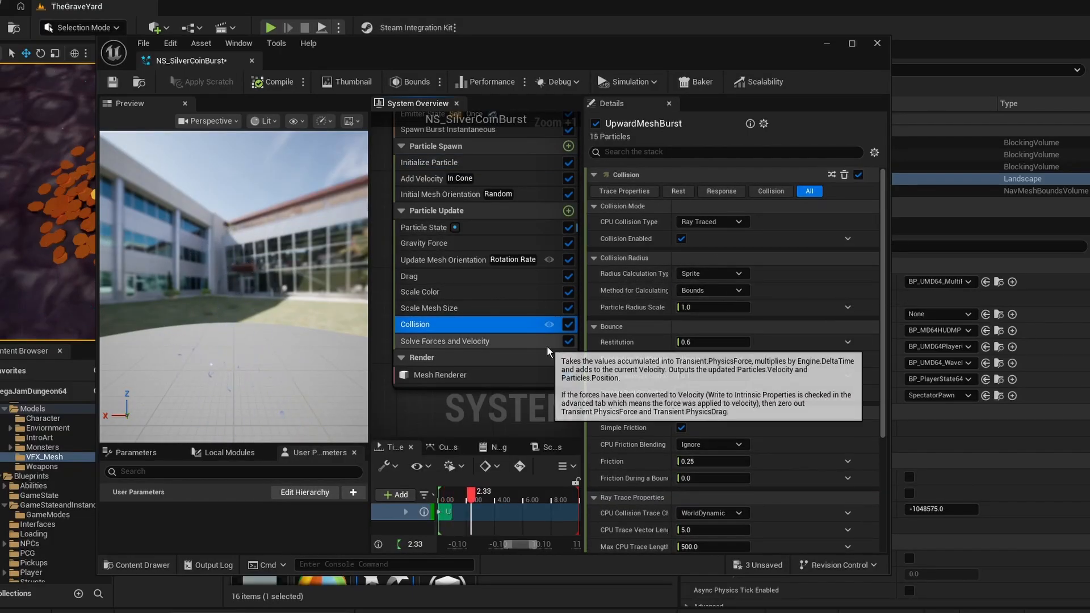
Step: Drive the Update Mesh Orientation rotation rate with Float from Curve, with keys of 1.0 at 0.5 and 0.0 at 0.75
left_click(461, 258)
left_click(741, 275)
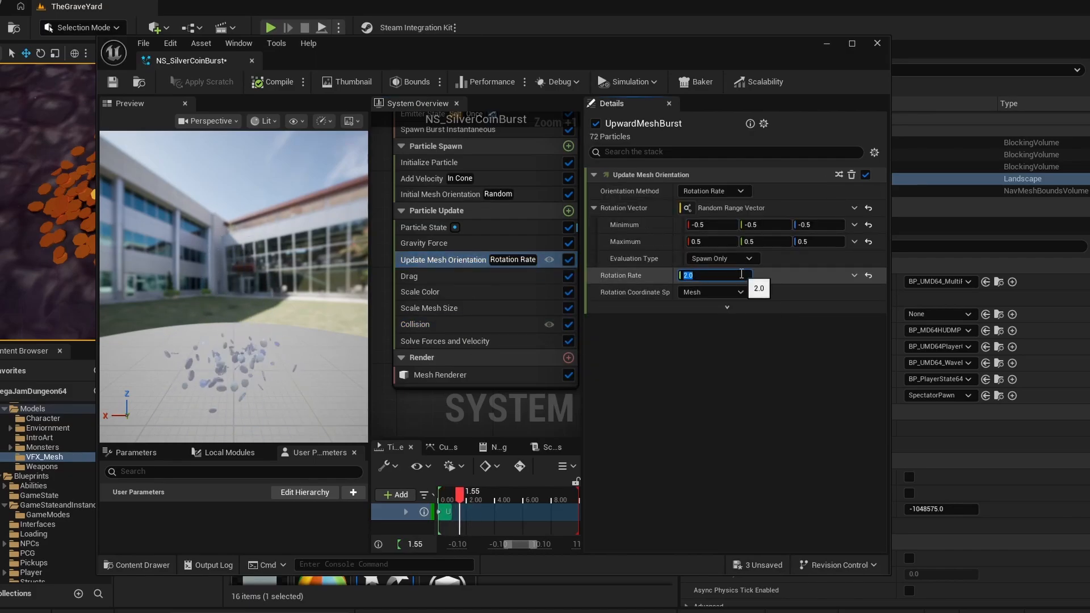
key("Return")
left_click(854, 275)
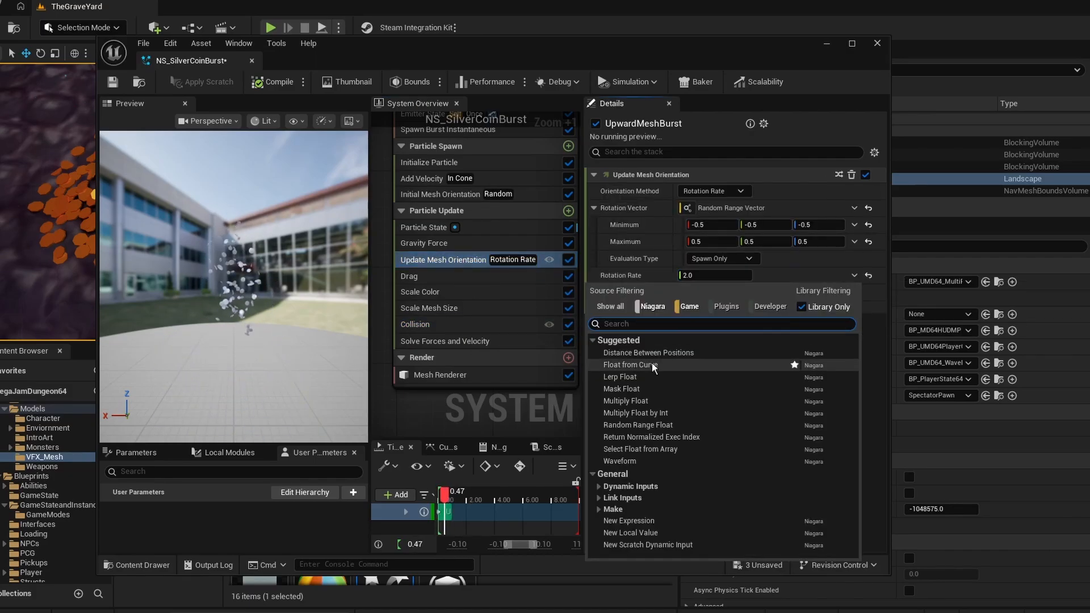
left_click(630, 364)
left_click(853, 384)
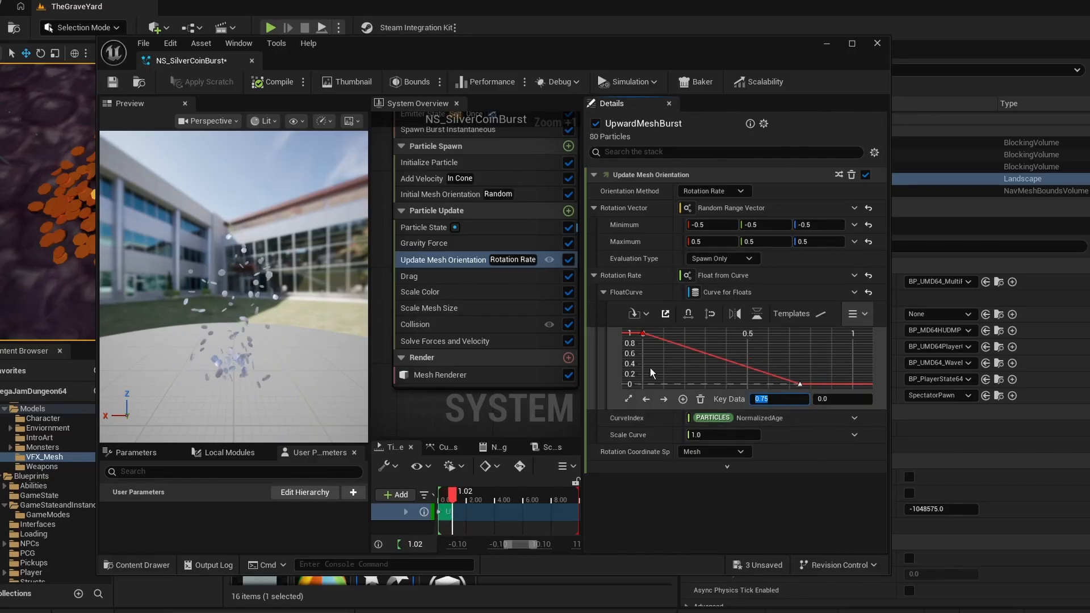
left_click(778, 399)
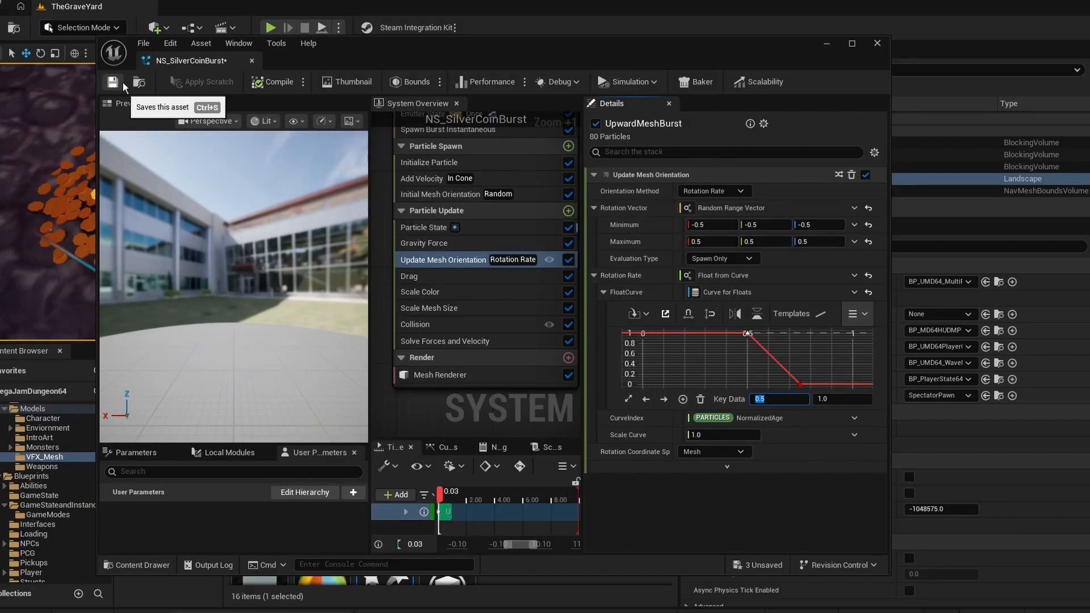
Step: Save NS_SilverCoinBurst and place it in the level beside the silver coin pile to preview the burst
left_click_drag(545, 59, 0, 74)
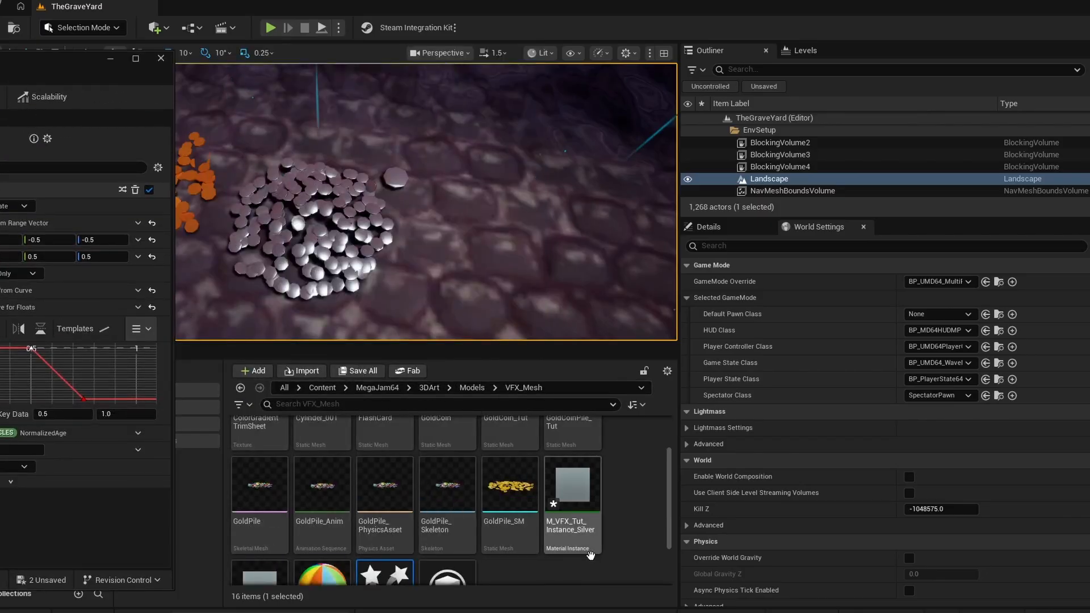
scroll(589, 555, "down", 3)
left_click_drag(379, 528, 521, 213)
right_click_drag(521, 213, 562, 204)
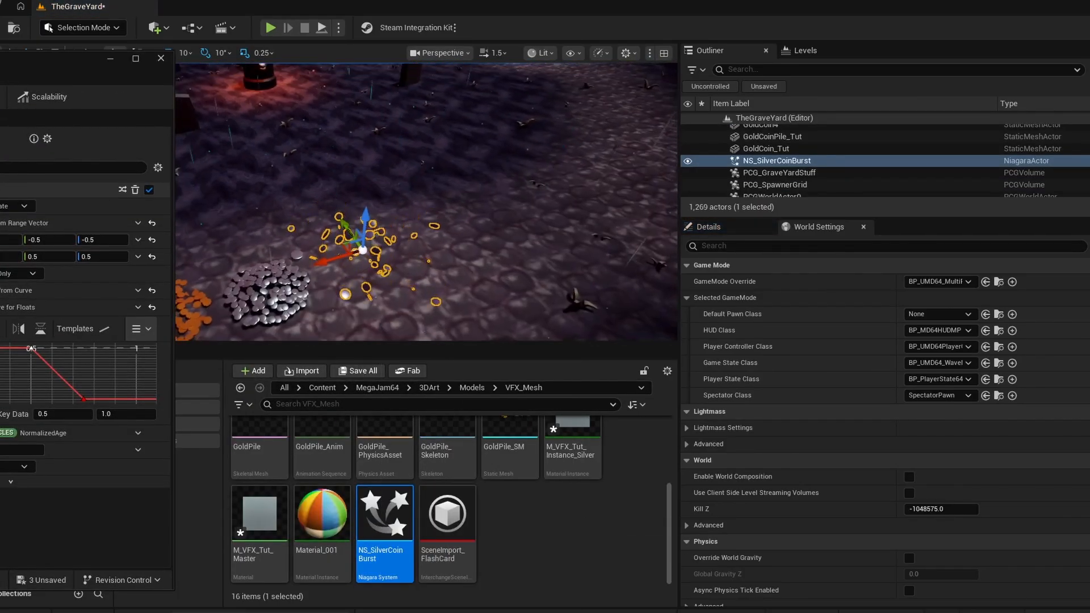
left_click(494, 214)
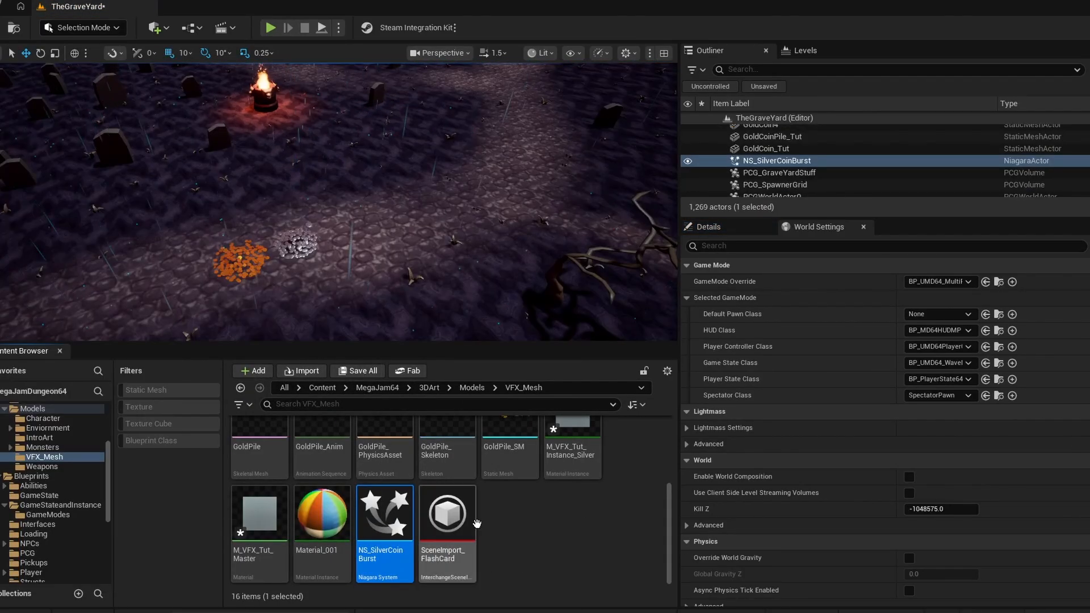
Step: Duplicate NS_SilverCoinBurst as NS_SilverCoinAbsorb and place the copy in the level
key("ctrl+d")
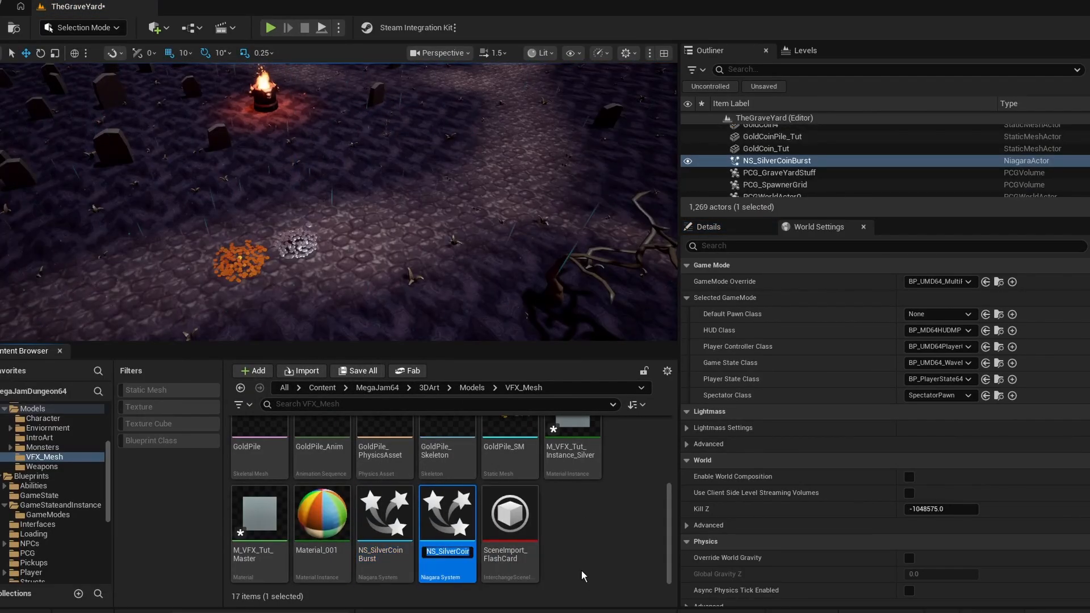
type("Absorb")
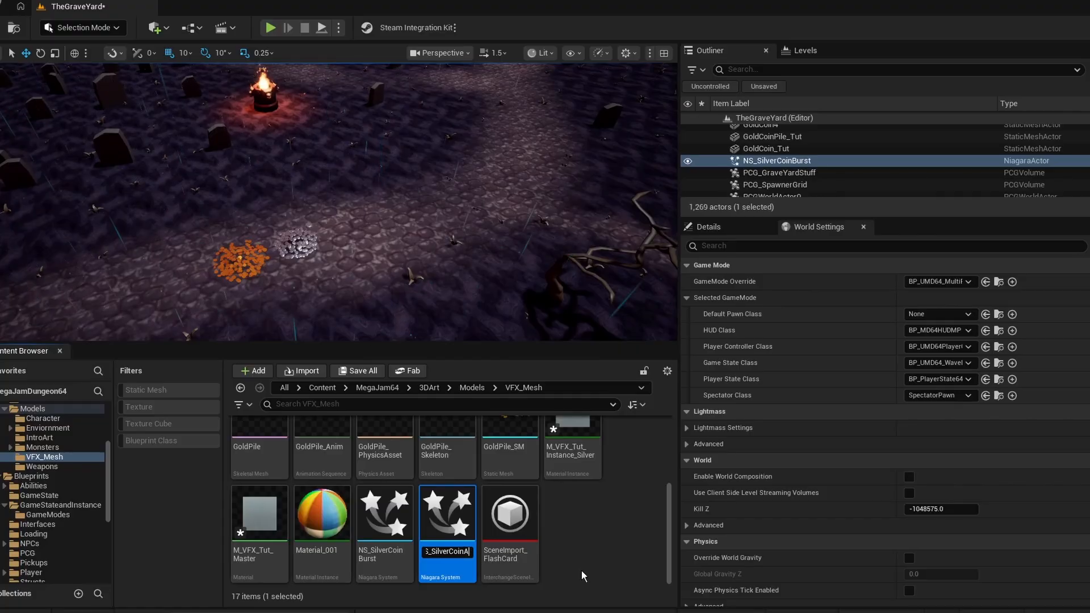
key("Return")
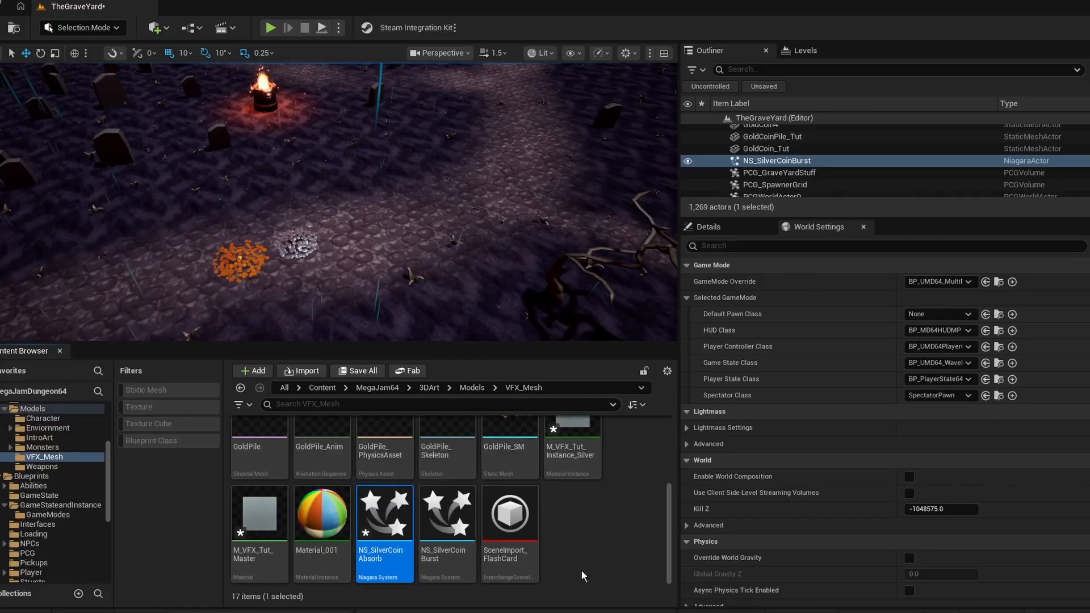
left_click_drag(384, 514, 406, 227)
Step: Open NS_SilverCoinAbsorb and add a Point Attraction Force module to the UpwardMeshBurst emitter's Particle Update stage
double_click(389, 516)
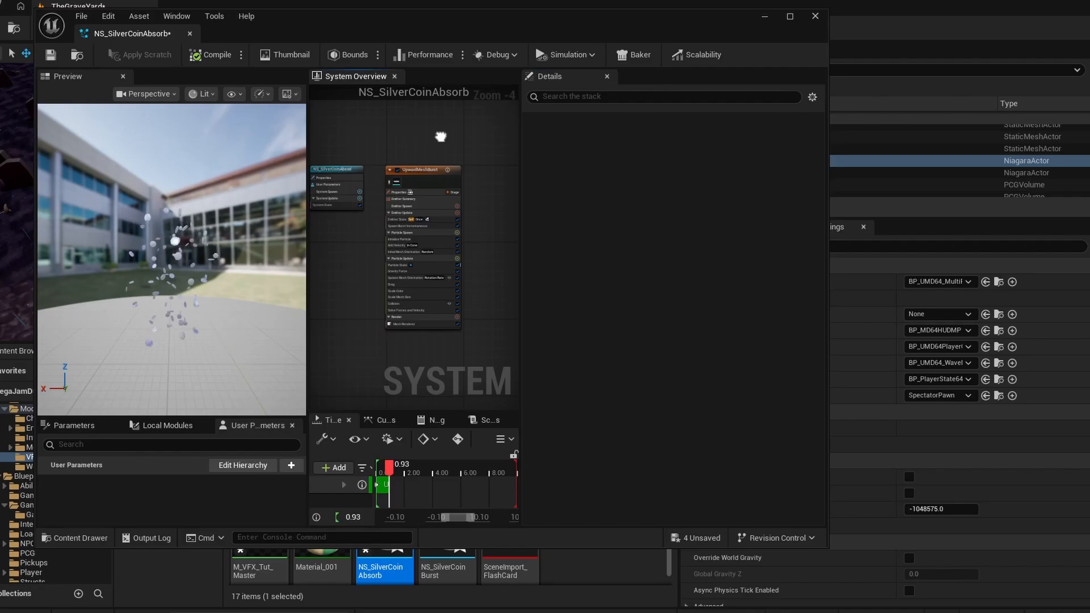
right_click_drag(440, 137, 392, 138)
scroll(375, 171, "up", 2)
left_click(375, 172)
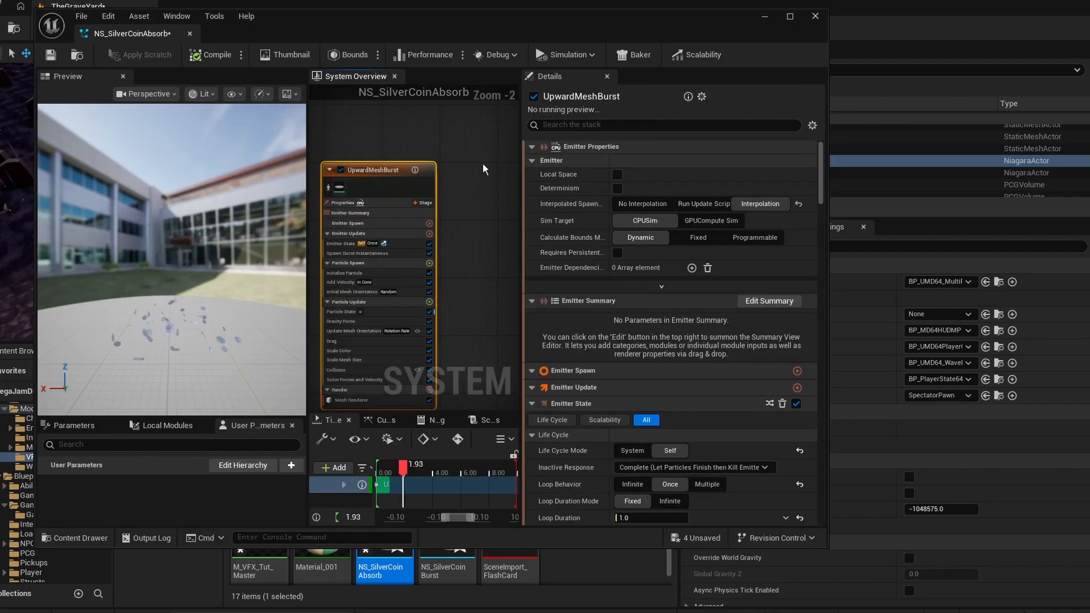
scroll(481, 166, "down", 2)
scroll(383, 310, "up", 4)
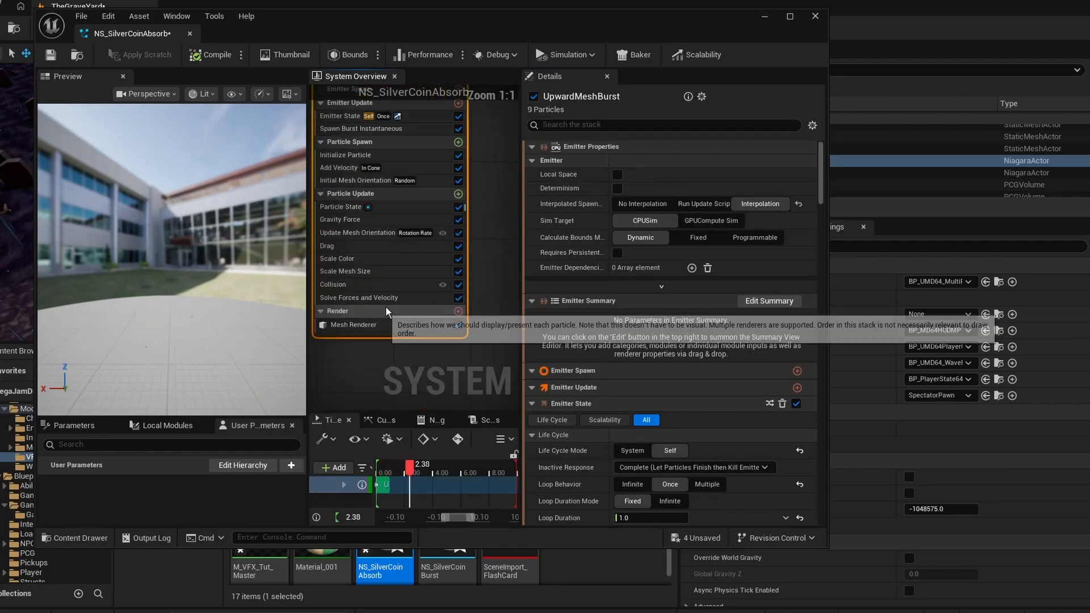
left_click(459, 194)
type("poin")
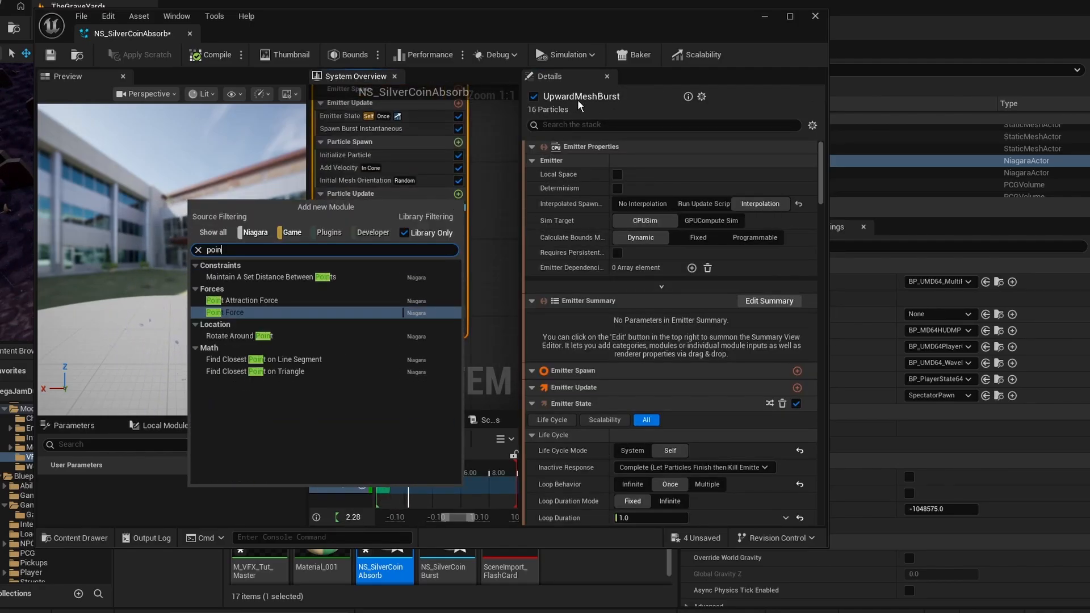
left_click(281, 301)
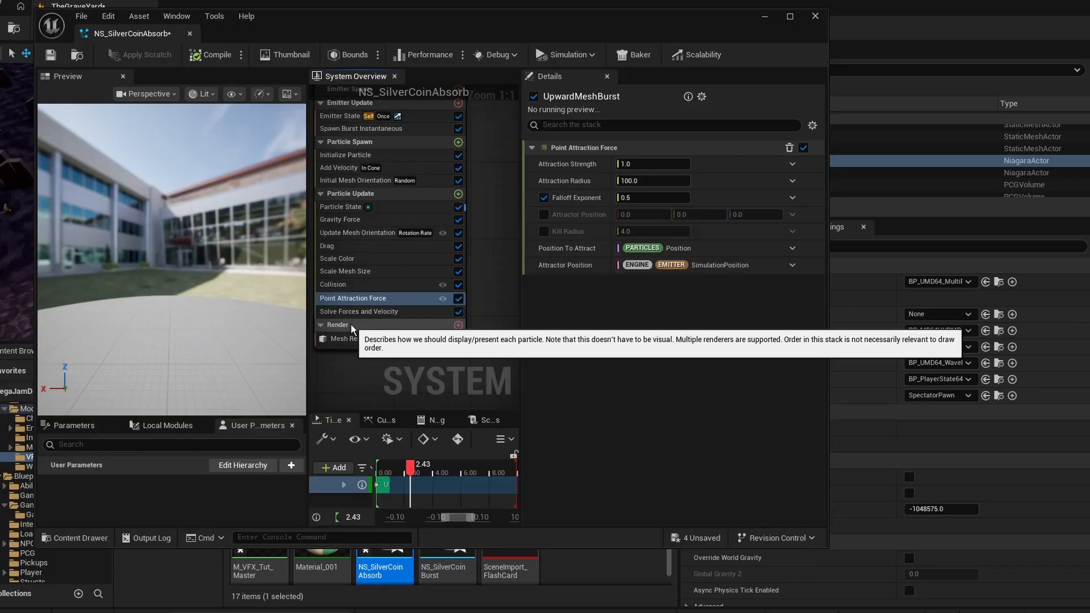
Step: Add a vector user parameter named PlayerPosition to the Niagara system
left_click(291, 465)
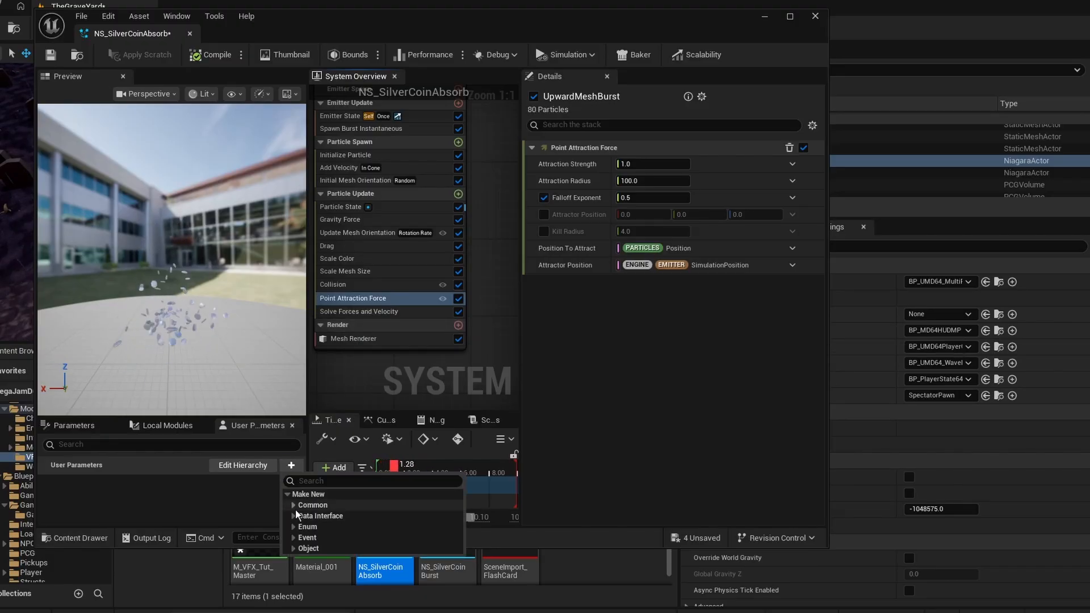
left_click(296, 506)
left_click(301, 612)
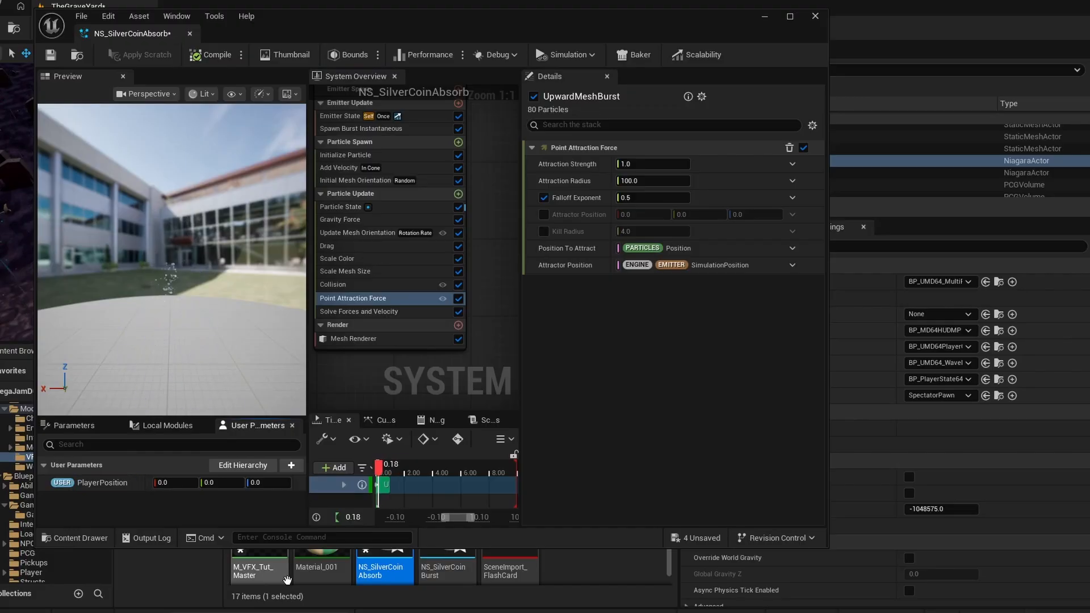
Step: Link PlayerPosition to the Point Attraction Force's Attractor Position through Convert Vector to Position, and save the system
left_click(793, 264)
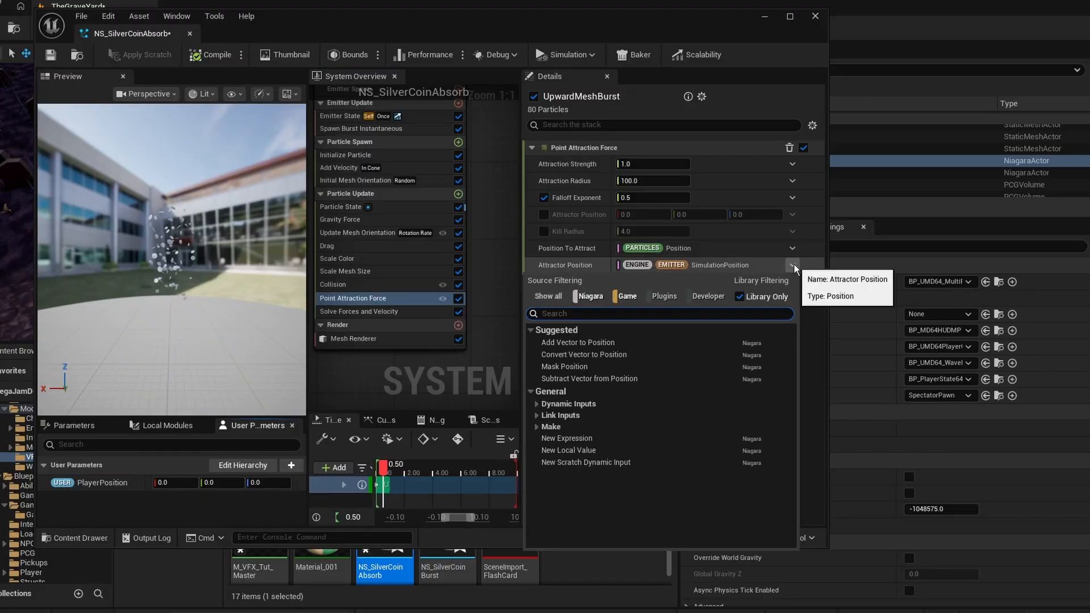
left_click(792, 265)
left_click_drag(71, 484, 714, 265)
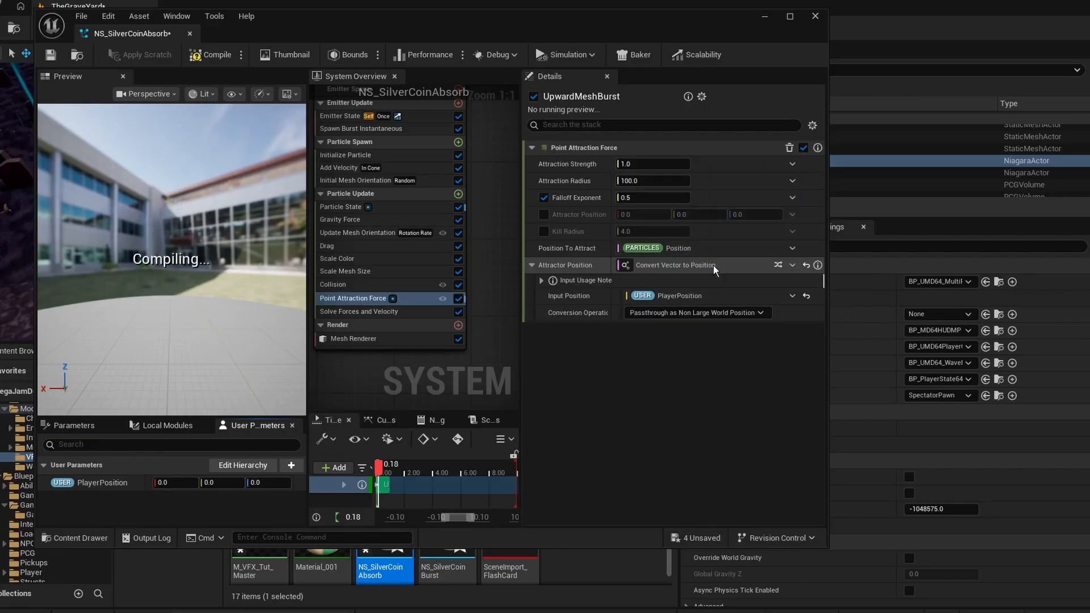
left_click(50, 55)
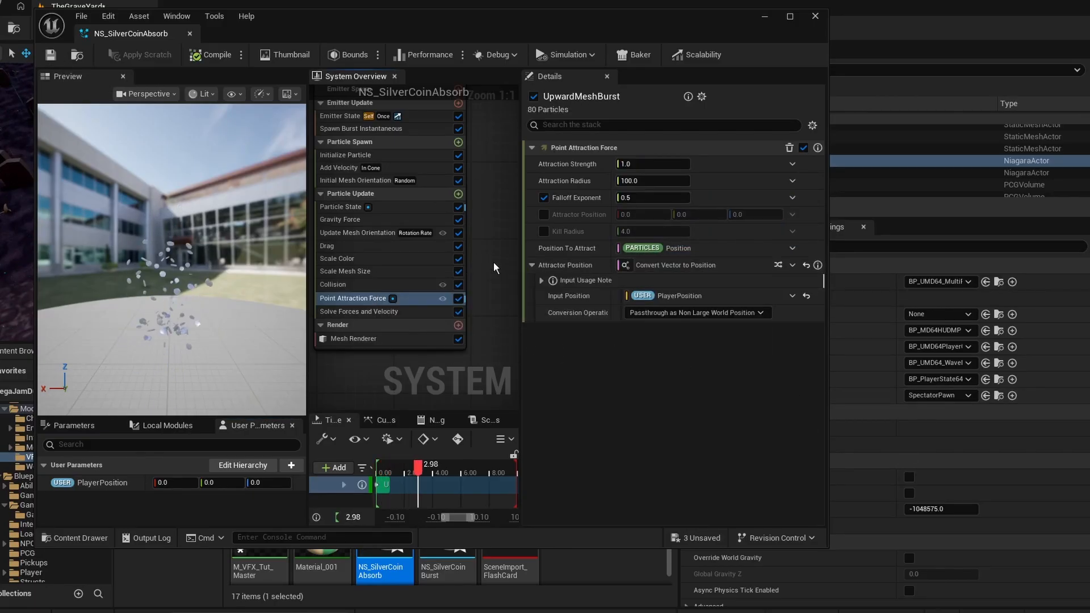
Step: Rename the UpwardMeshBurst emitter as CoinUpCone and duplicate it within the system
scroll(493, 262, "down", 5)
double_click(421, 154)
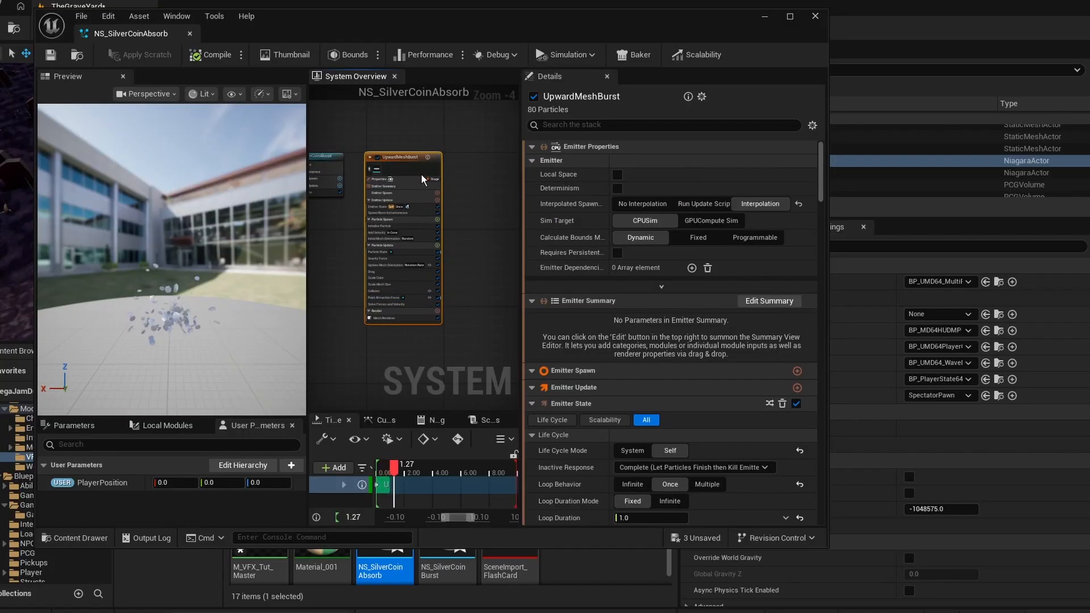
type("CoinUpCone")
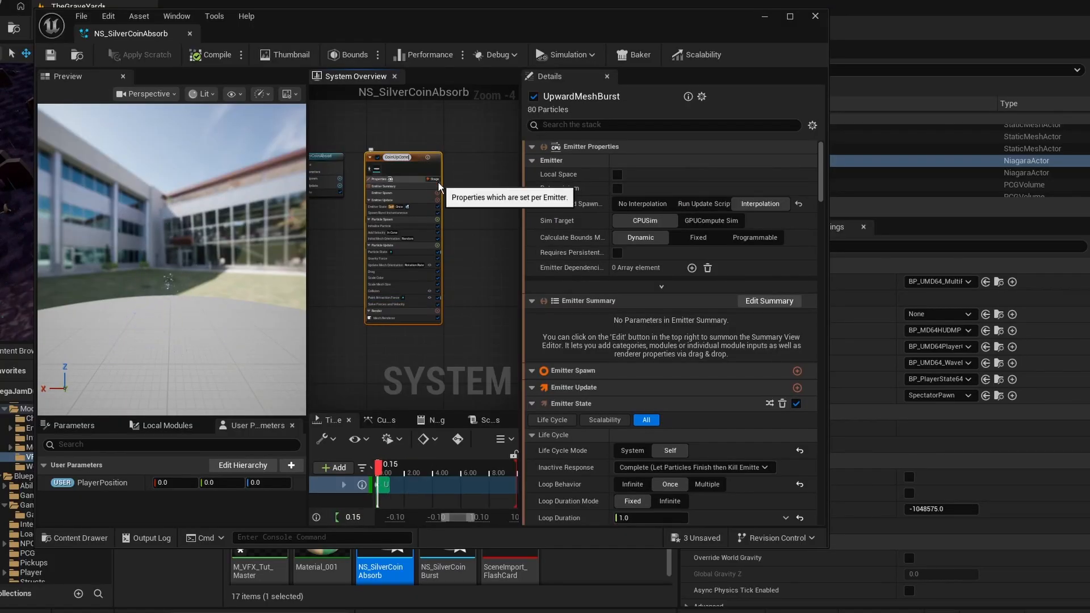
key("Return")
key("ctrl+d")
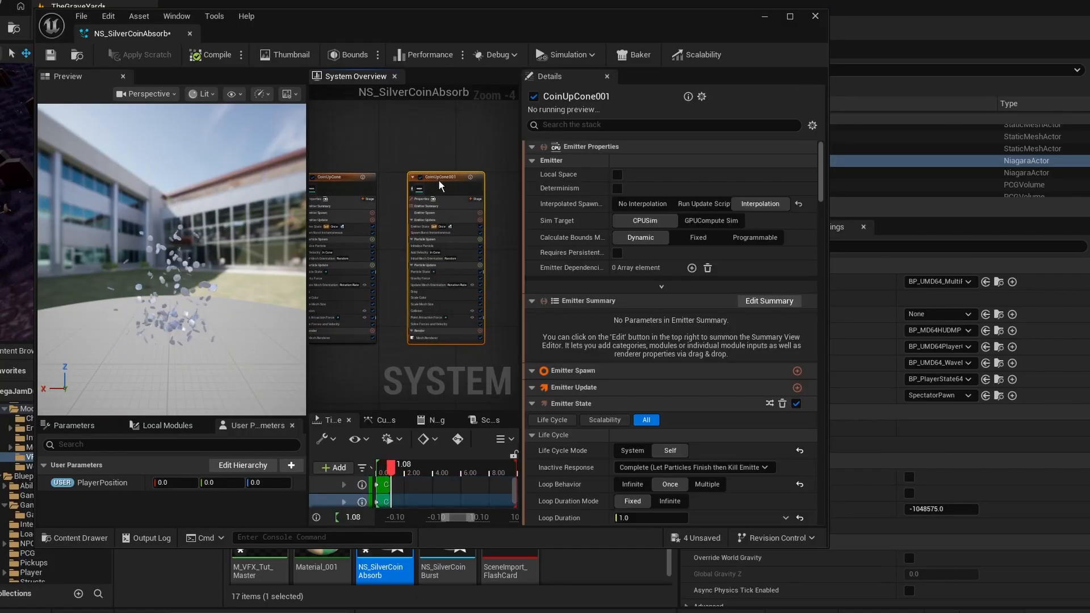
Step: Set the Spawn Burst Instantaneous spawn count to 40 on both CoinUpCone and its duplicate
scroll(397, 236, "up", 5)
left_click(363, 235)
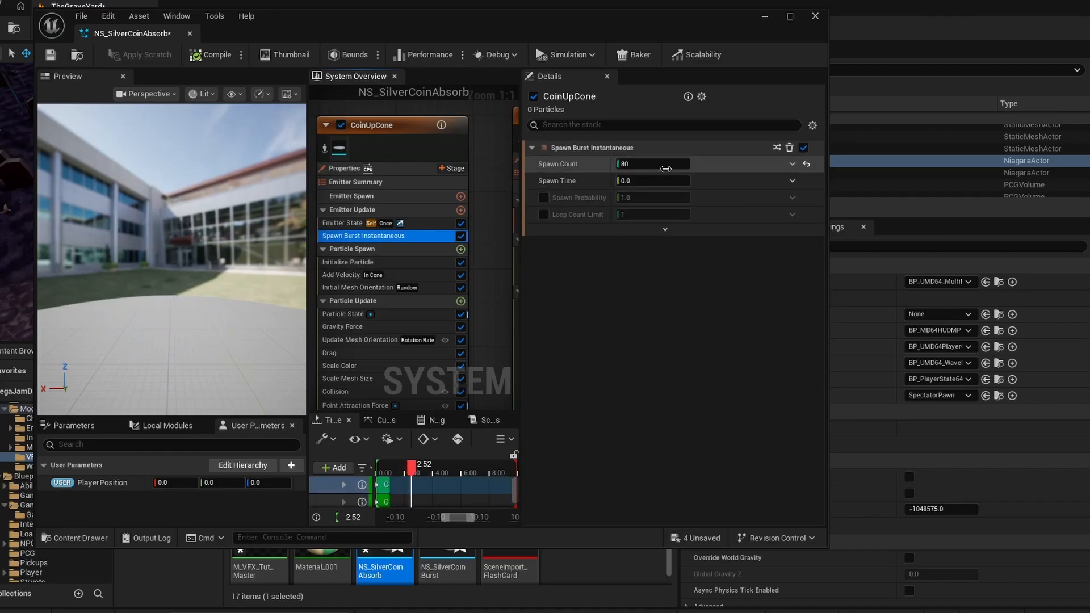
right_click_drag(472, 184, 335, 188)
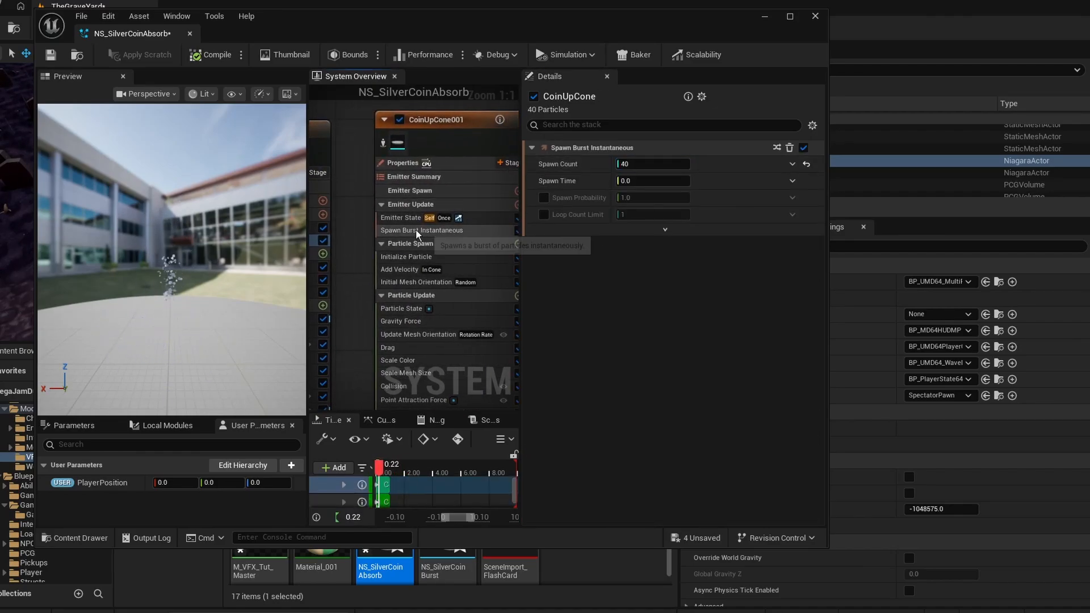
left_click(422, 230)
left_click_drag(624, 164, 649, 166)
type("40")
key("Return")
Step: Change the duplicate emitter's Add Velocity mode to From Point
left_click(401, 282)
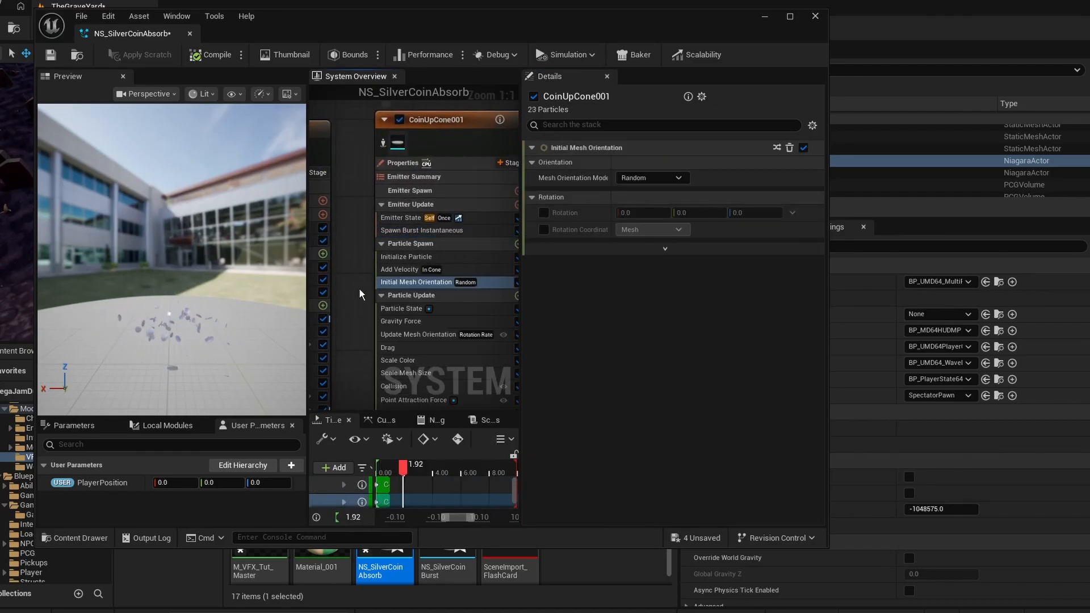
right_click_drag(400, 271, 379, 238)
left_click(460, 241)
left_click(674, 166)
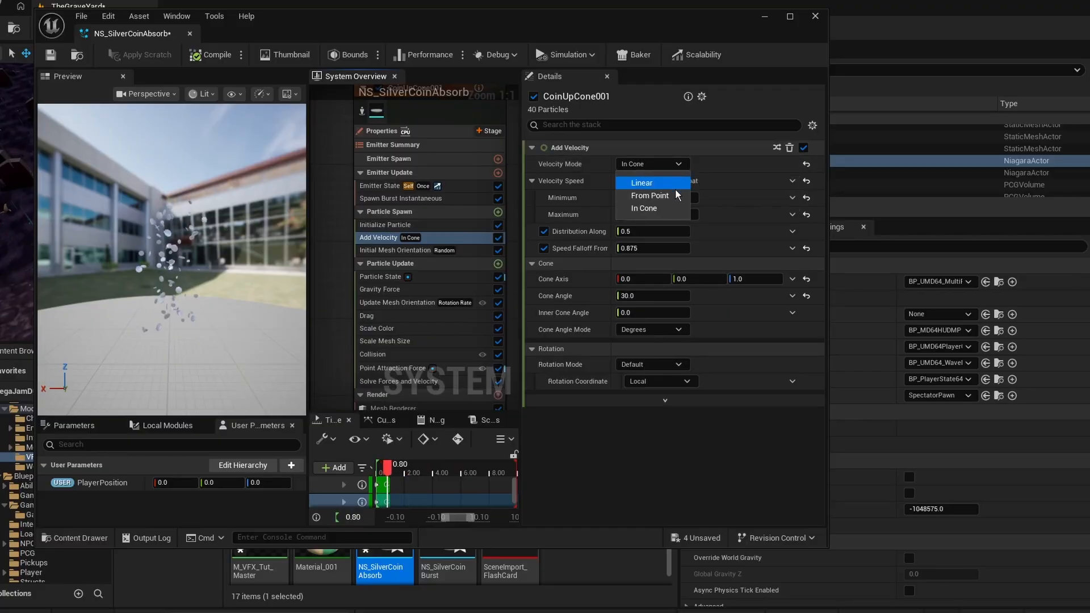
left_click(673, 193)
Step: Add a Shape Location module to the duplicate emitter's Particle Spawn stage, using a sphere with radius 80
left_click(498, 211)
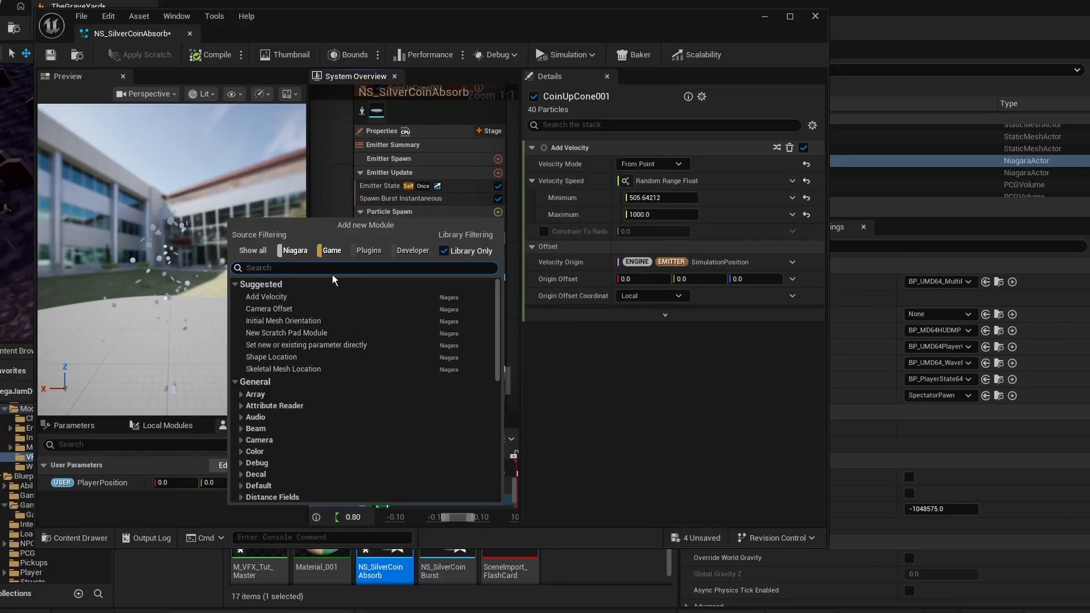
left_click(341, 345)
left_click(653, 211)
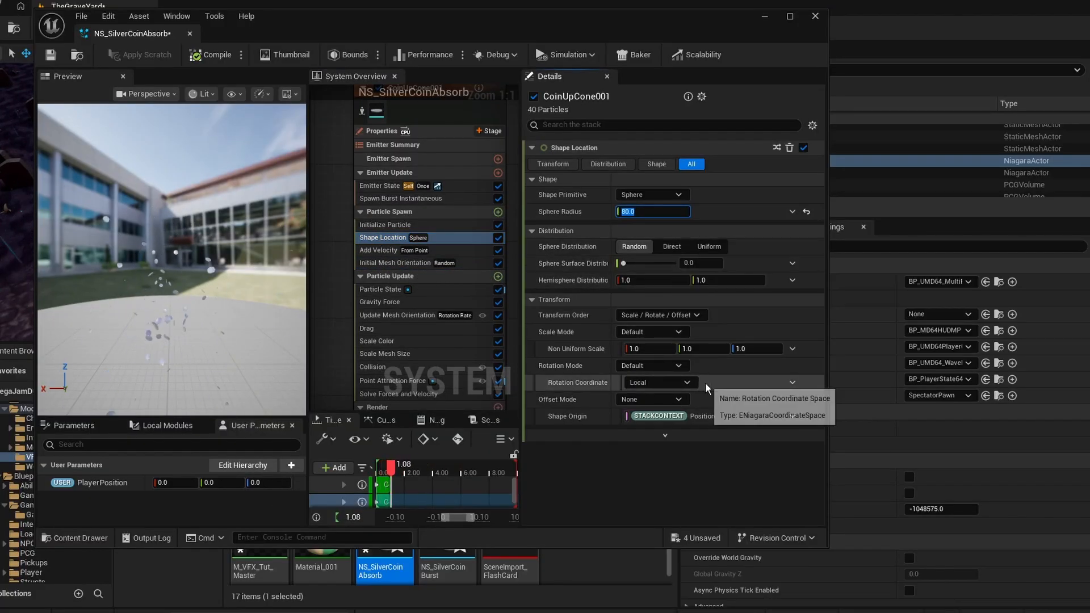
Step: Enable the radius constraint on the duplicate emitter's Add Velocity module and set it to 60
left_click(380, 250)
left_click(544, 232)
left_click(653, 231)
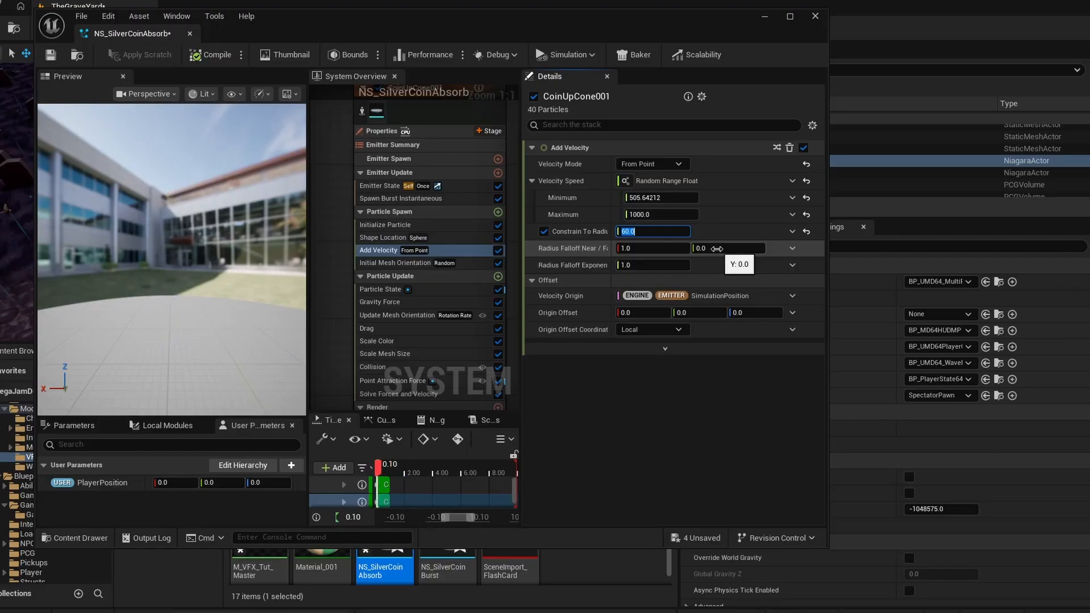
Step: Rename the sphere-shaped emitter as CoinSphere and duplicate it
left_click(383, 238)
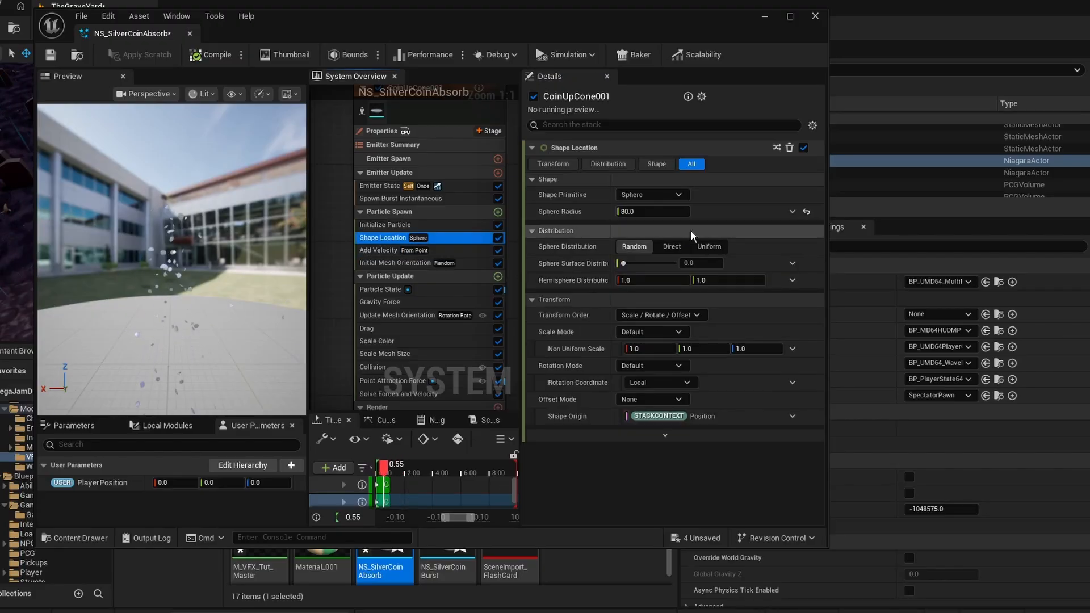
left_click(412, 148)
left_click(455, 131)
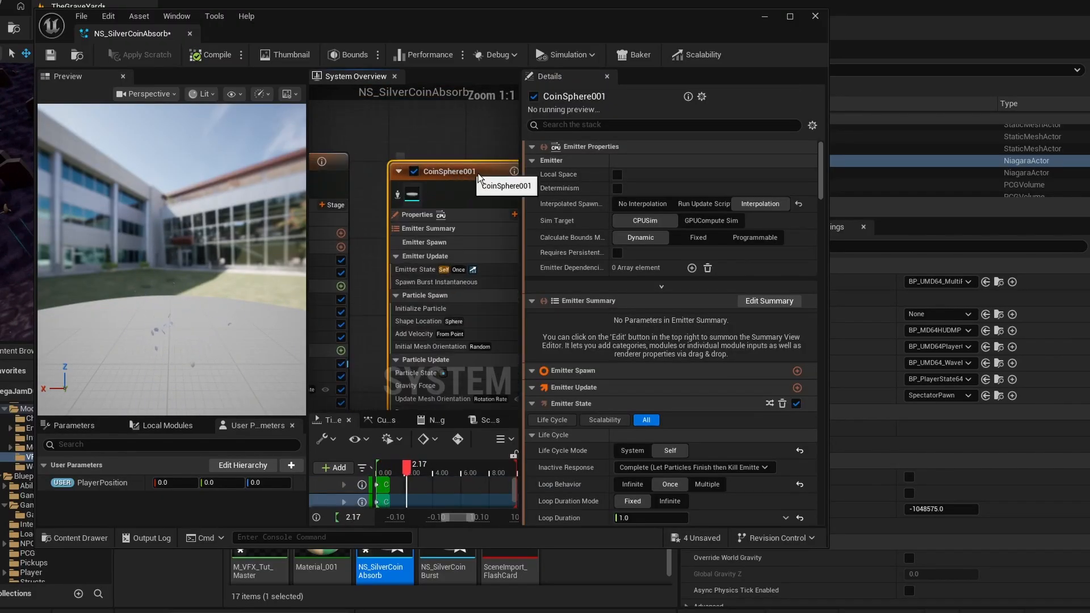
Step: Change CoinSphere001's Shape Location primitive to Ring / Disc in Hexagon mode
left_click(363, 251)
left_click(653, 194)
left_click(648, 227)
left_click(653, 228)
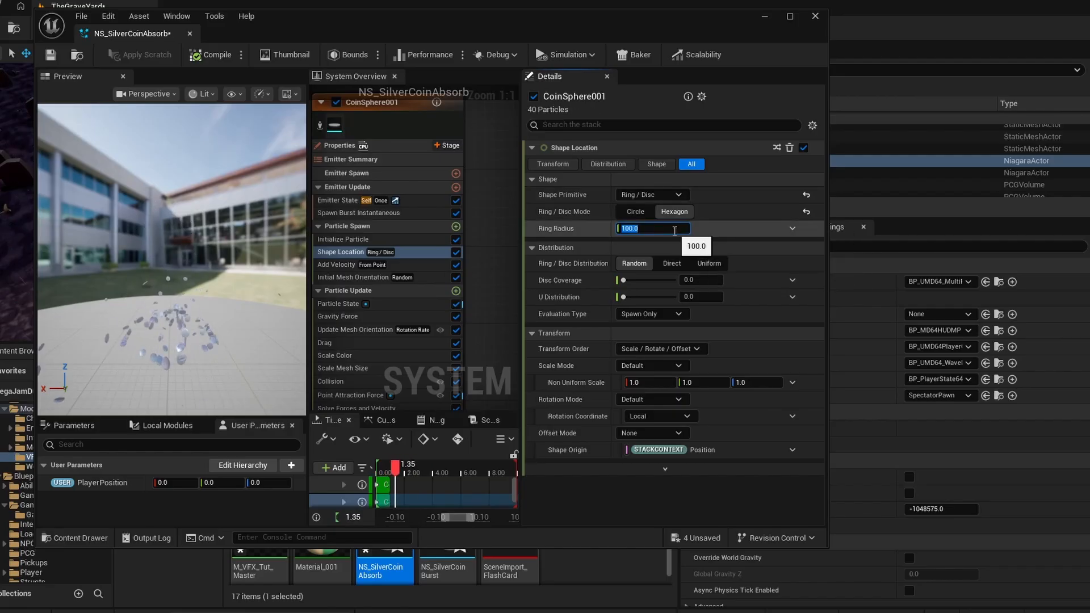
Step: Set CoinSphere001's random velocity speed to a minimum of 200 and a maximum of 800, and save the system
left_click(340, 264)
left_click(690, 197)
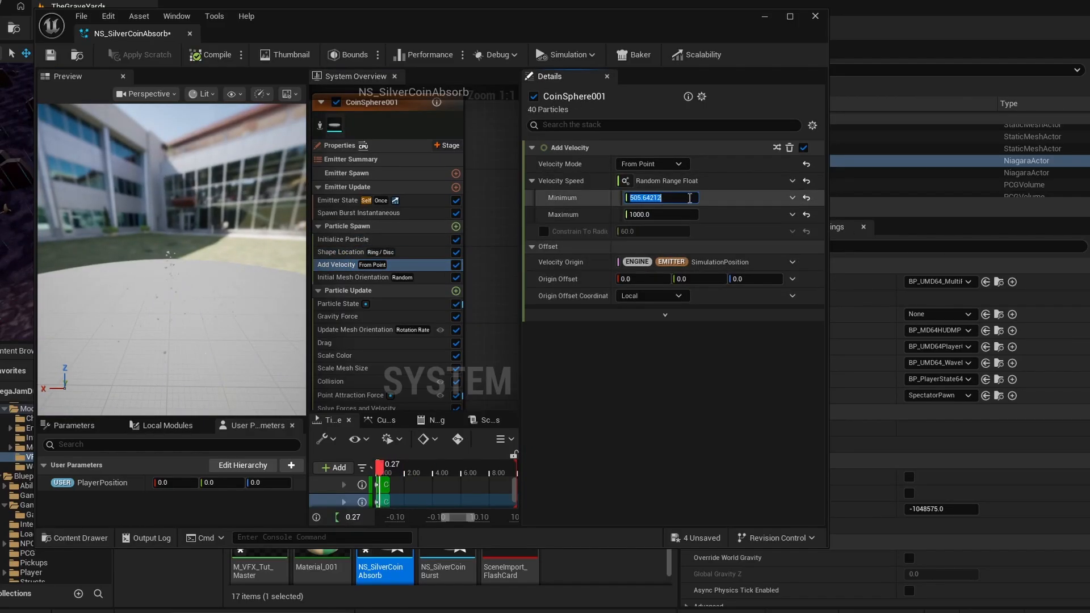
type("200")
key("Tab")
type("800")
key("Return")
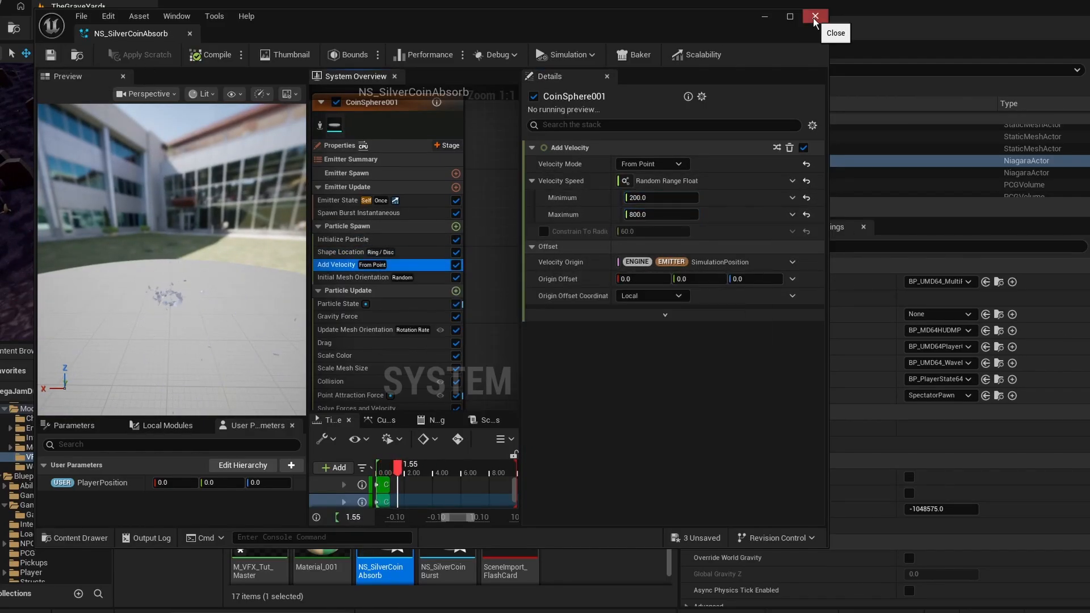
Step: Close the Niagara system and preview NS_SilverCoinAbsorb in the level
left_click(815, 16)
left_click(406, 228)
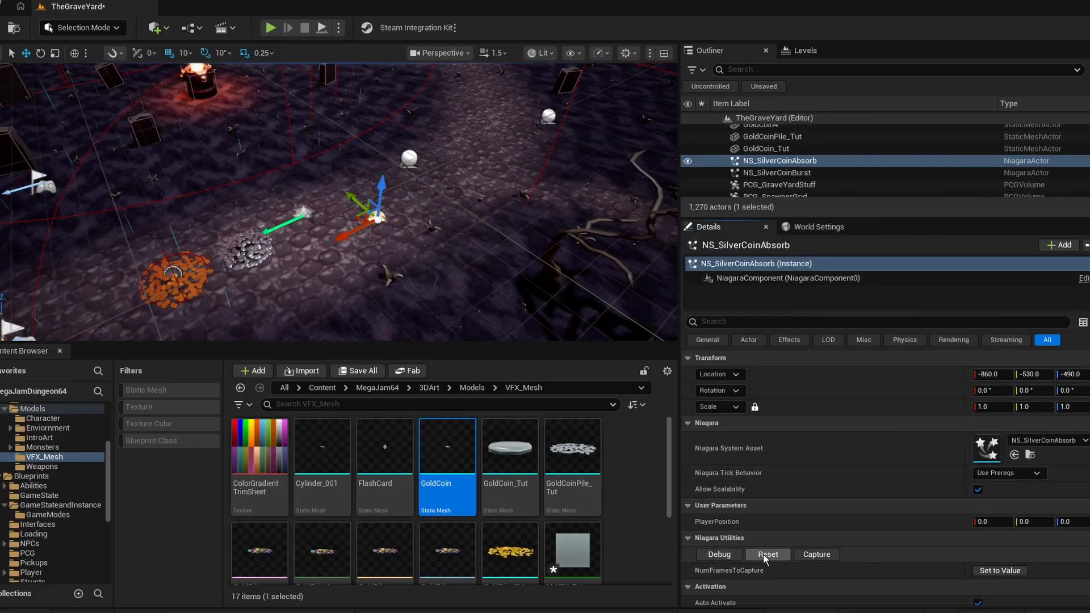
Step: Create an Actor Blueprint named BP_SilverCoinPickup in the VFX_Mesh folder and place it in the level beside the gold coin pile
right_click(618, 490)
left_click(675, 122)
left_click(448, 211)
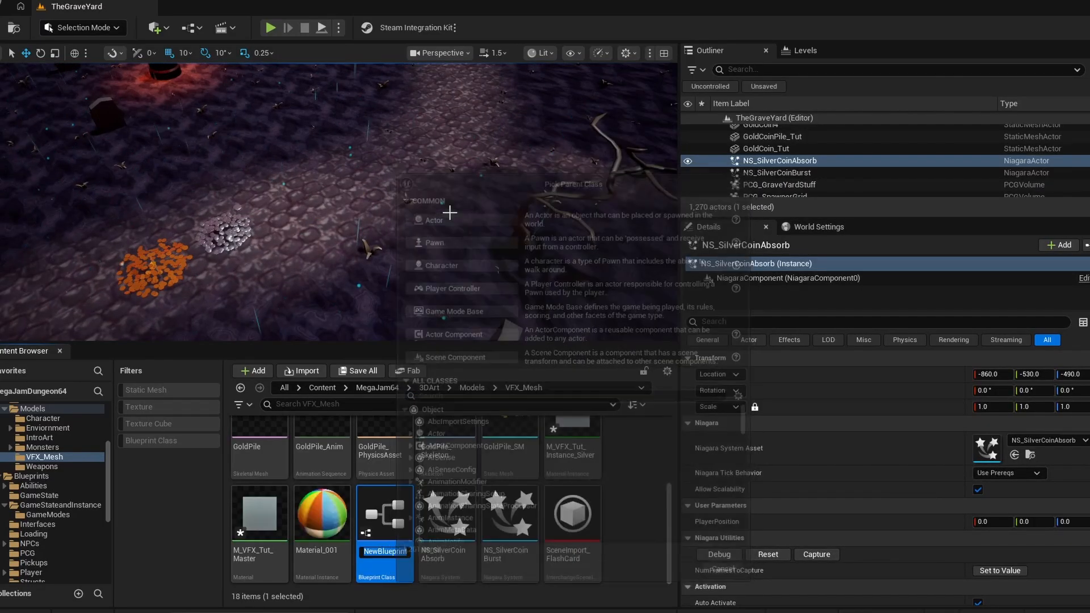
type("BP_Silver")
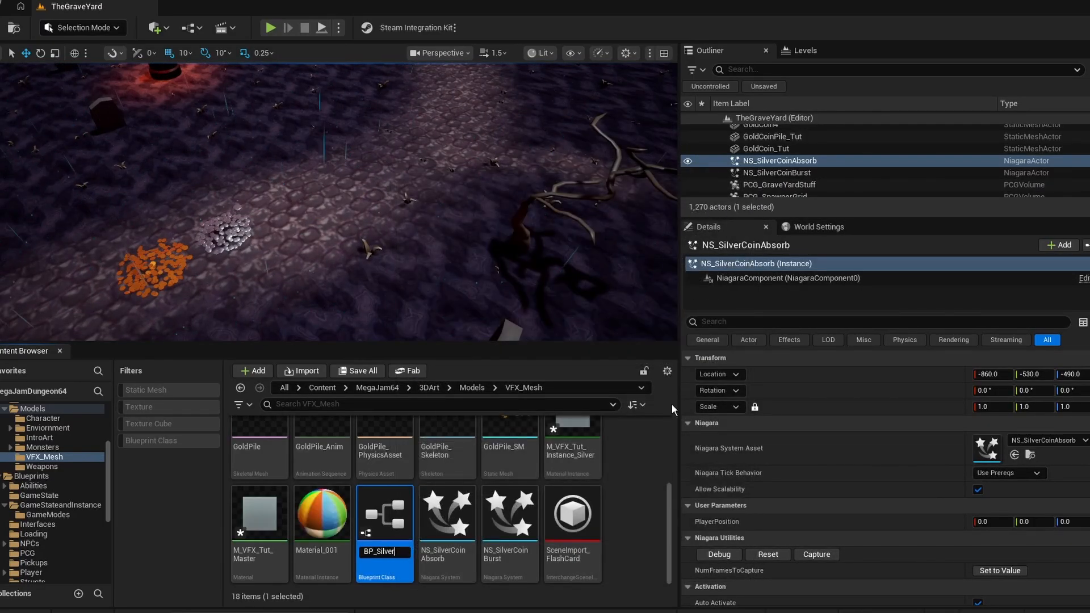
type("CoinPickup")
key("Return")
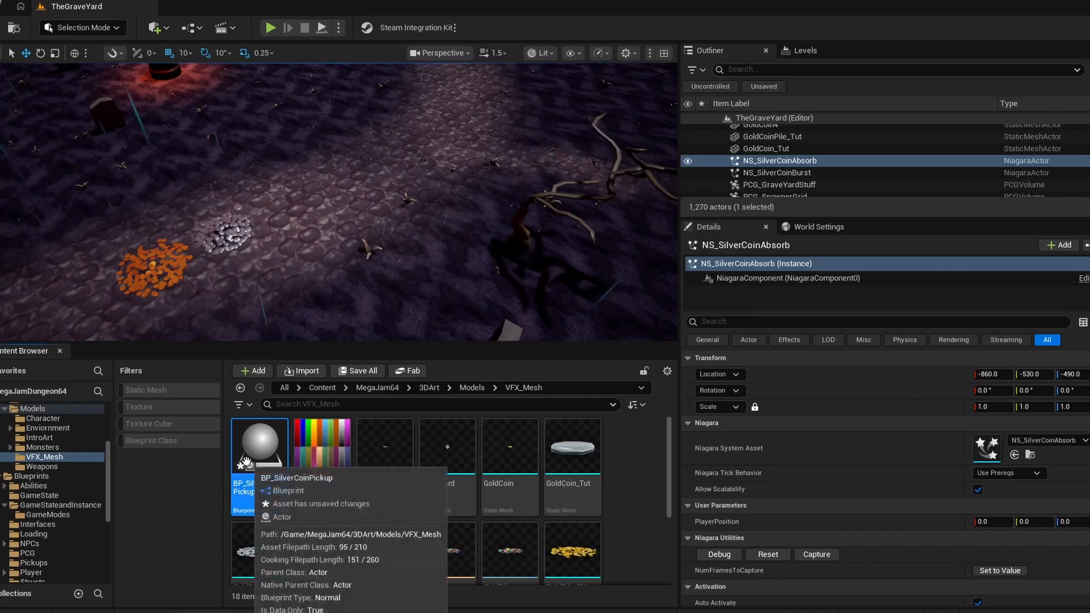
left_click_drag(256, 283, 57, 327)
right_click_drag(259, 230, 171, 231)
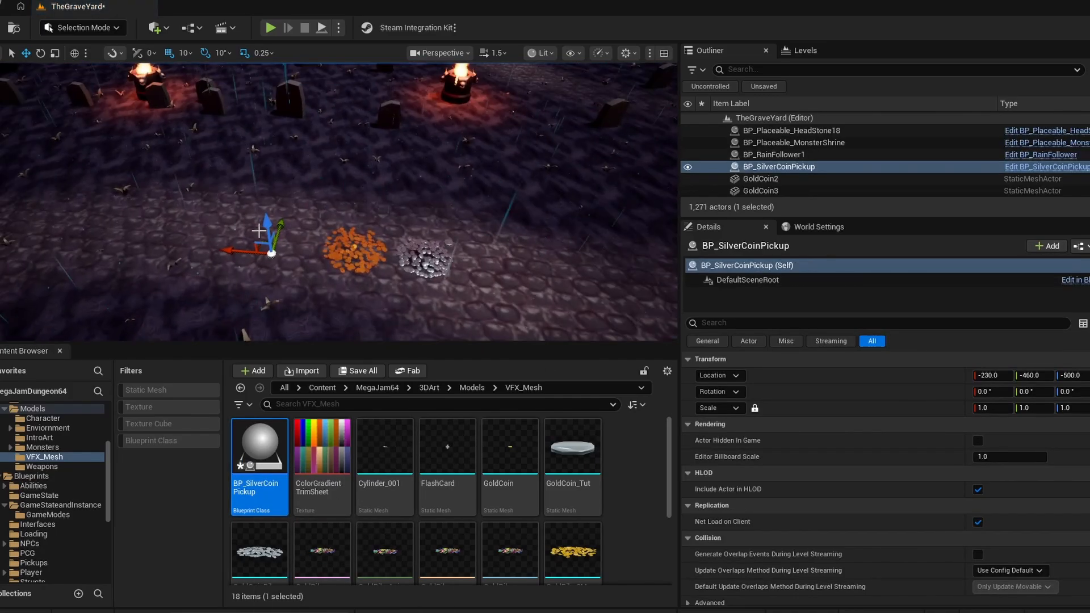
Step: Open BP_SilverCoinPickup and add a Static Mesh component and a Sphere Collision component
double_click(259, 449)
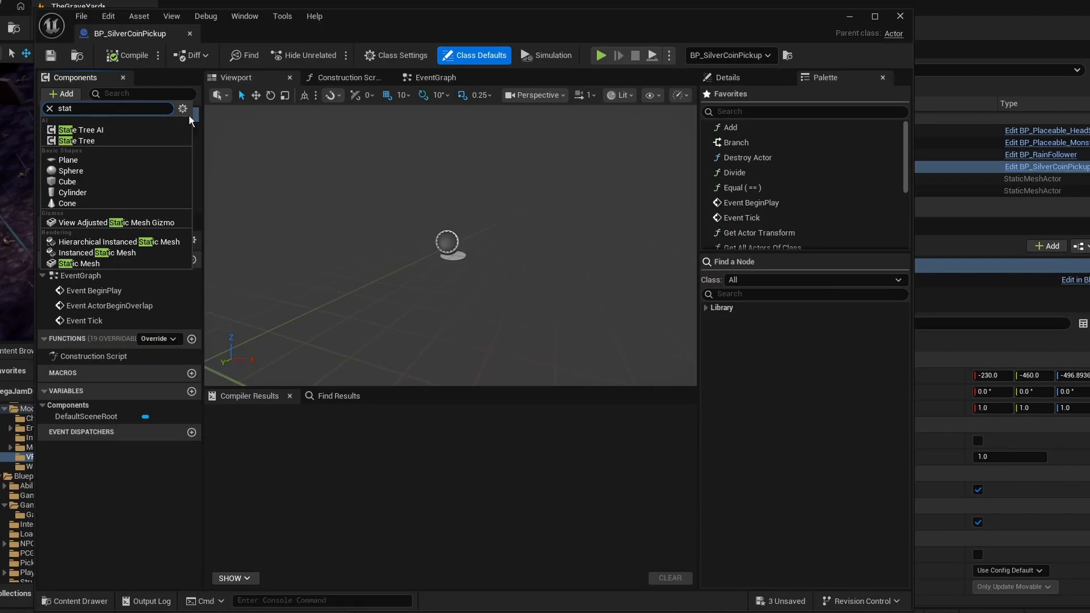
left_click(84, 264)
left_click(62, 93)
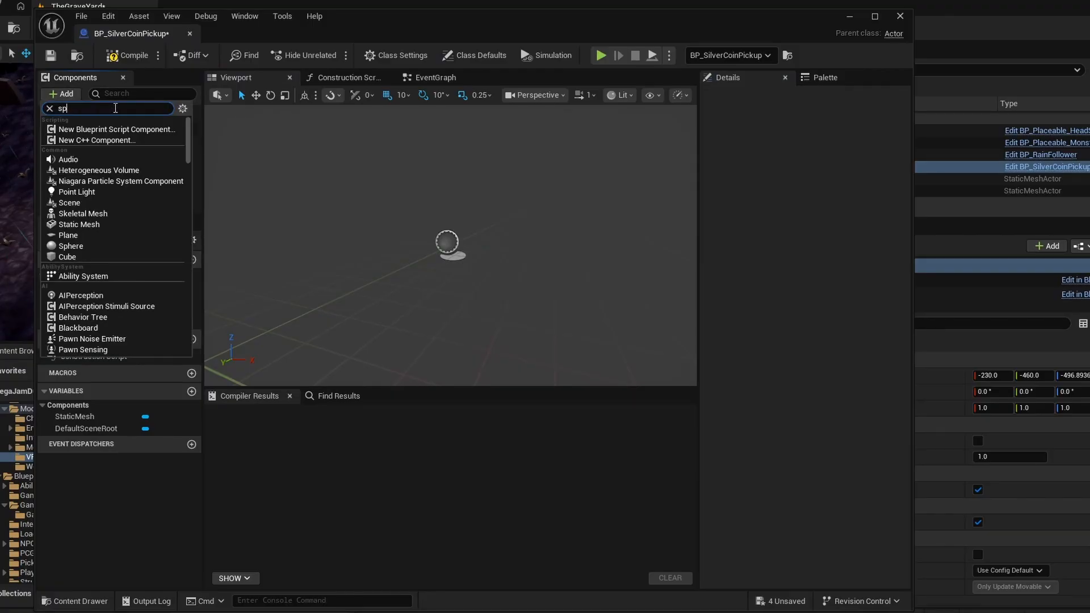
type("sphere co")
left_click(105, 130)
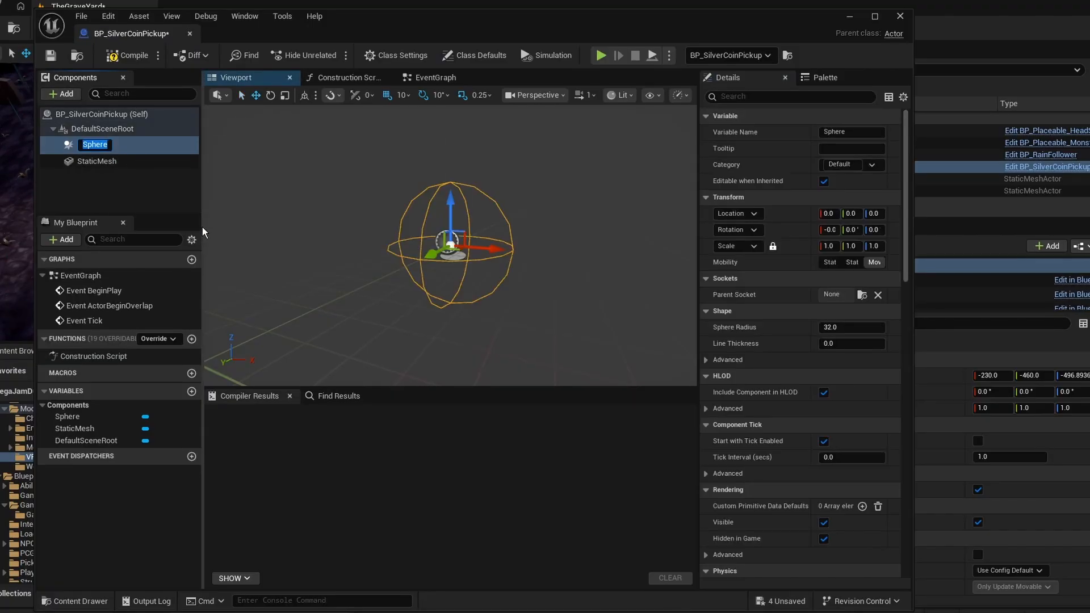
Step: Assign the GoldCoinPile_Tut mesh to the pickup's StaticMesh component
left_click(100, 159)
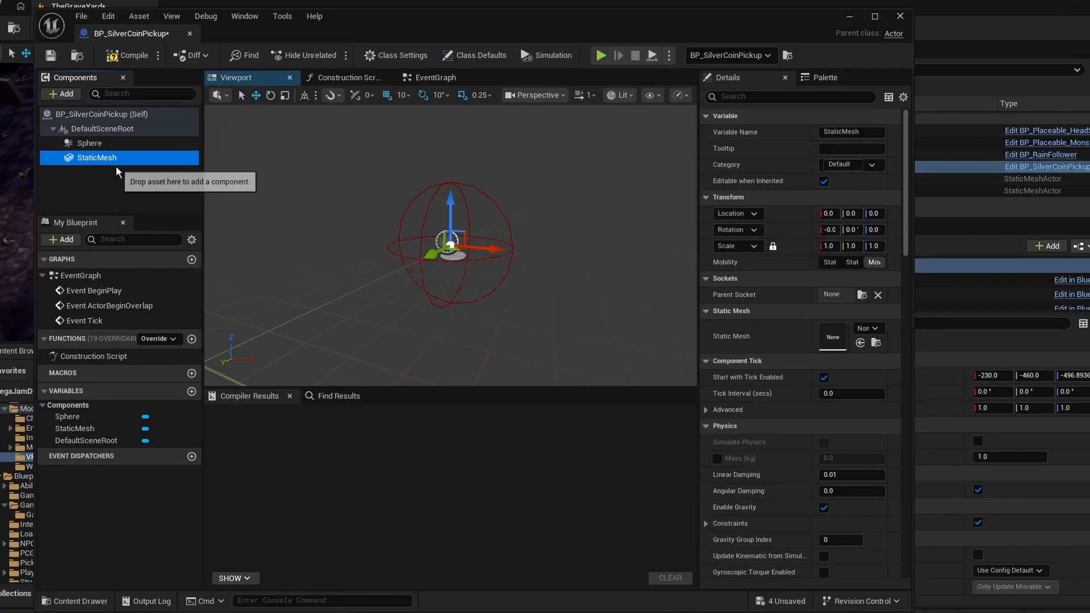
left_click(864, 329)
type("_tut")
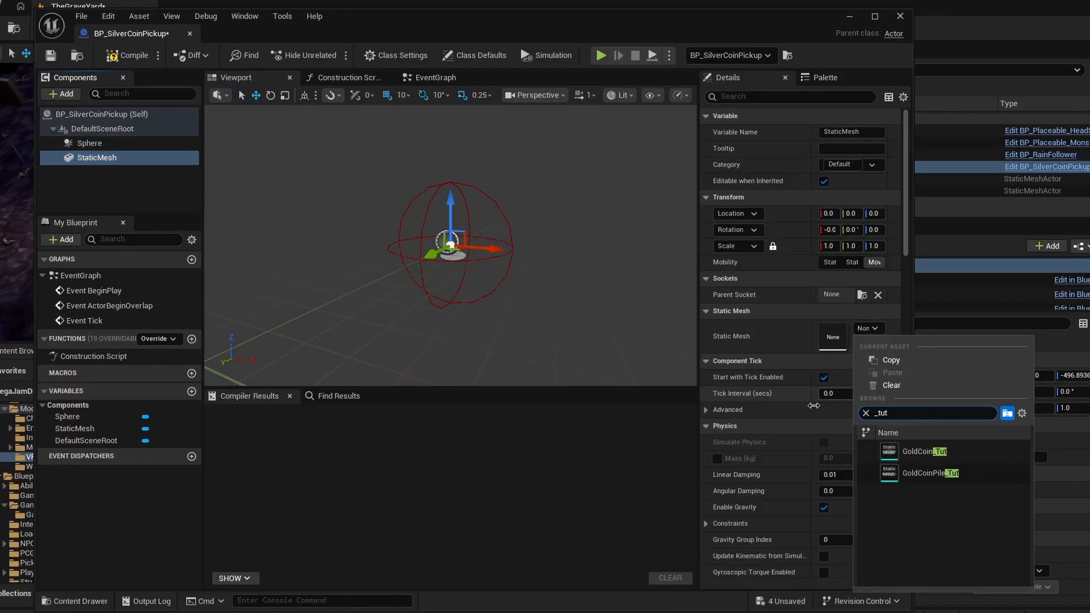
left_click(933, 475)
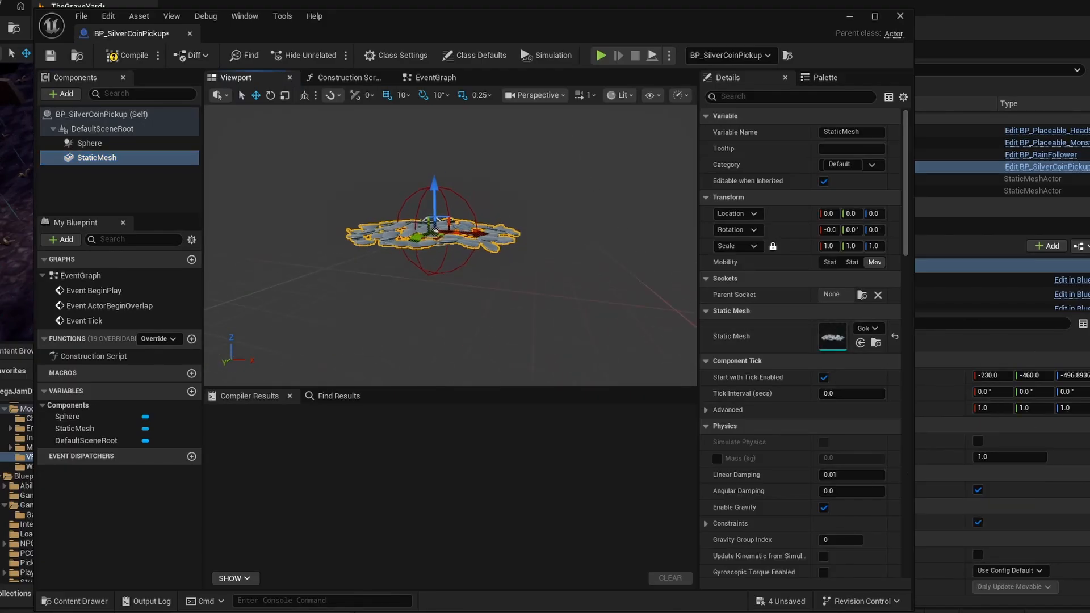
Step: Move the placed silver coin pickup farther away from the neighbouring gold coin pile in the level
left_click_drag(576, 41, 1087, 238)
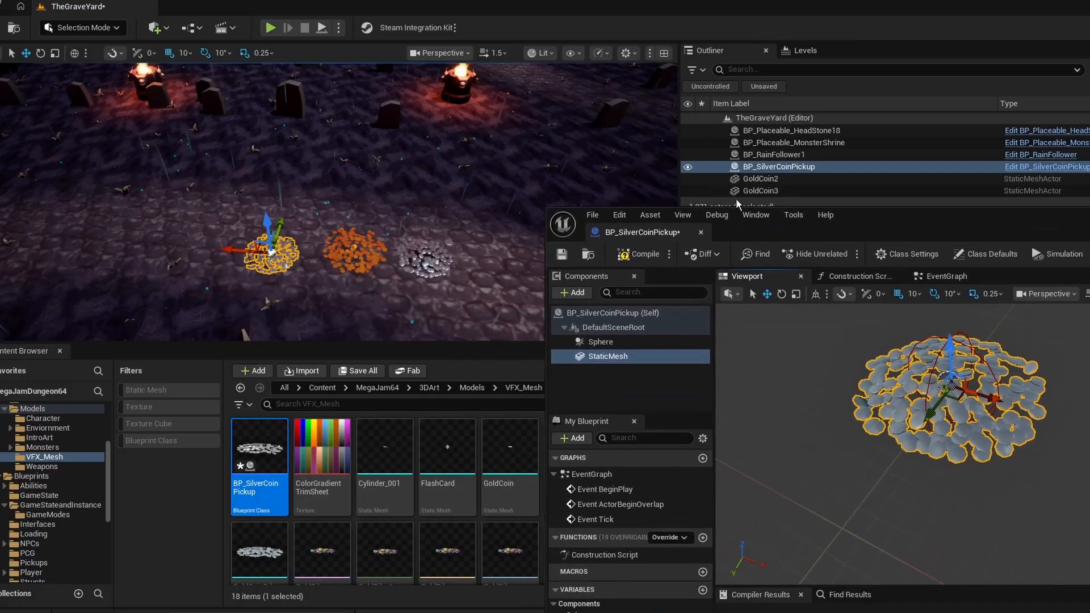
key("w")
right_click_drag(425, 199, 409, 216)
left_click(605, 342)
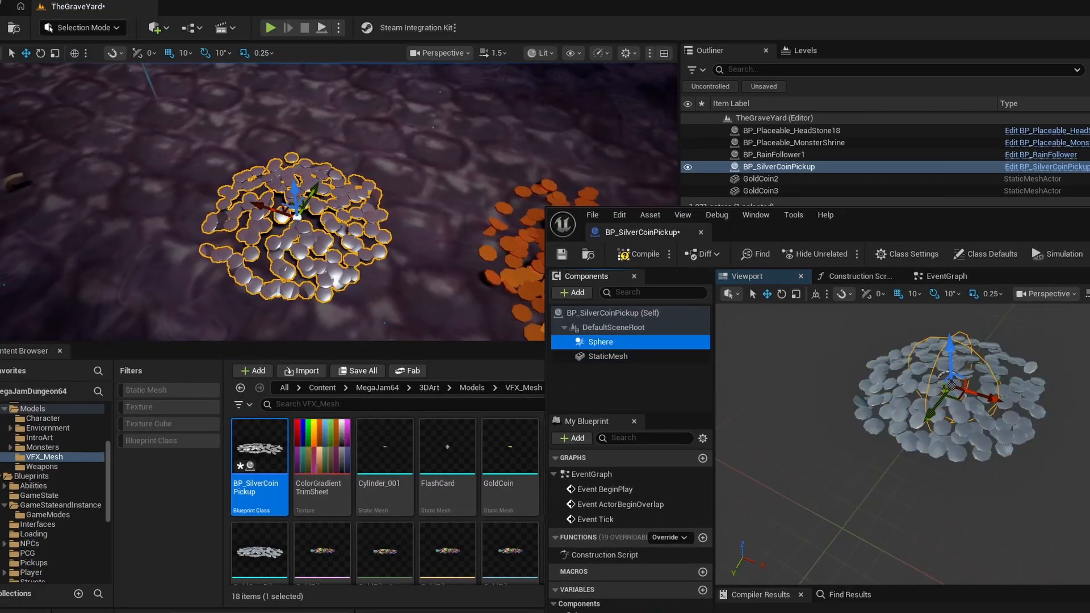
scroll(960, 426, "down", 5)
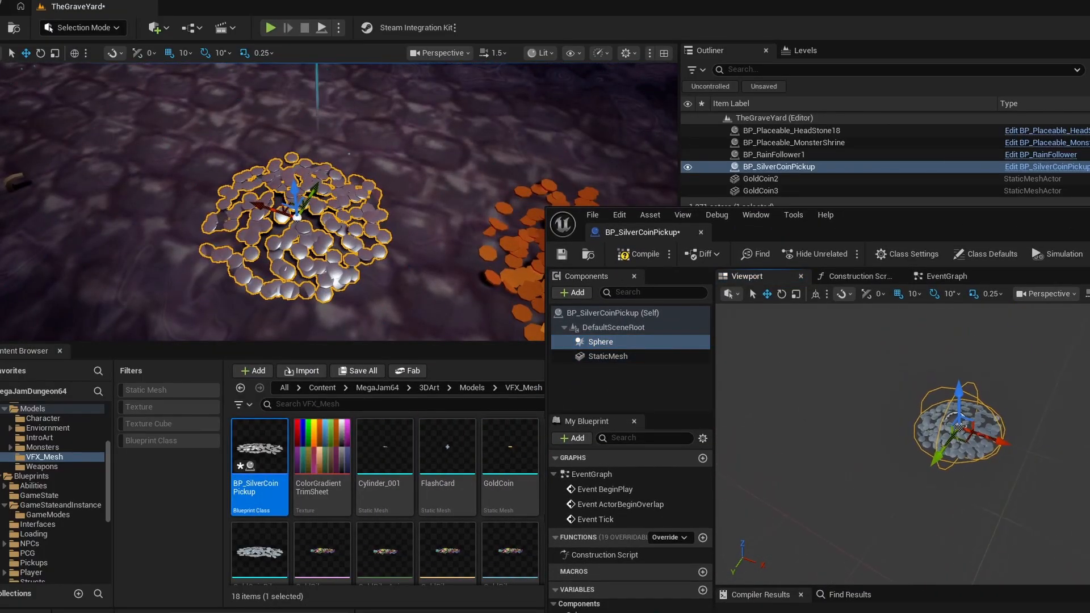
left_click_drag(1039, 219, 922, 97)
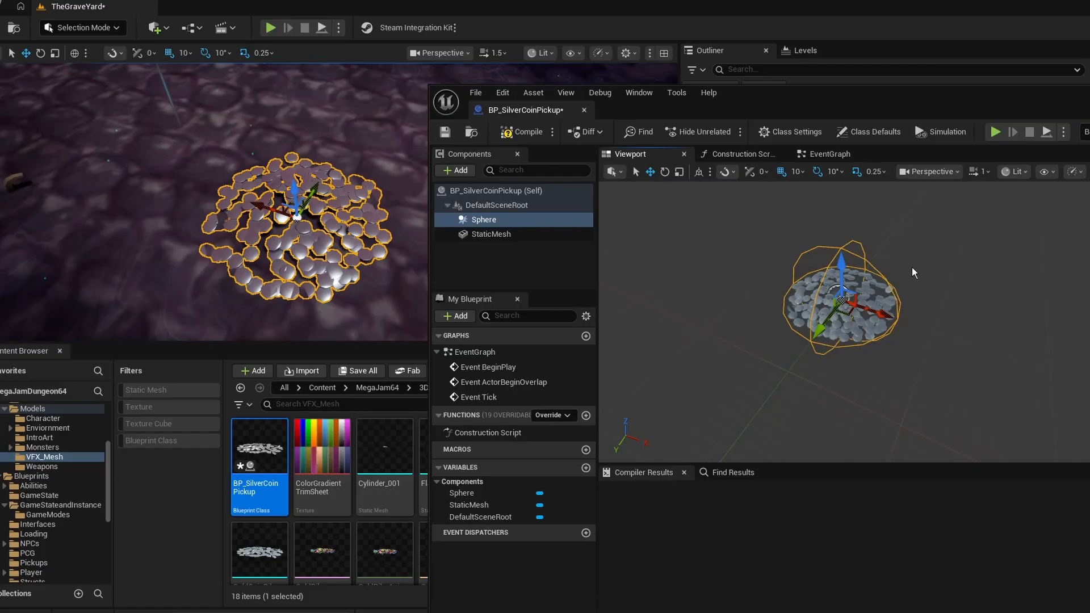
right_click_drag(710, 235, 733, 235)
key("s")
key("s")
right_click_drag(392, 199, 380, 187)
left_click(409, 184)
left_click_drag(358, 185, 200, 244)
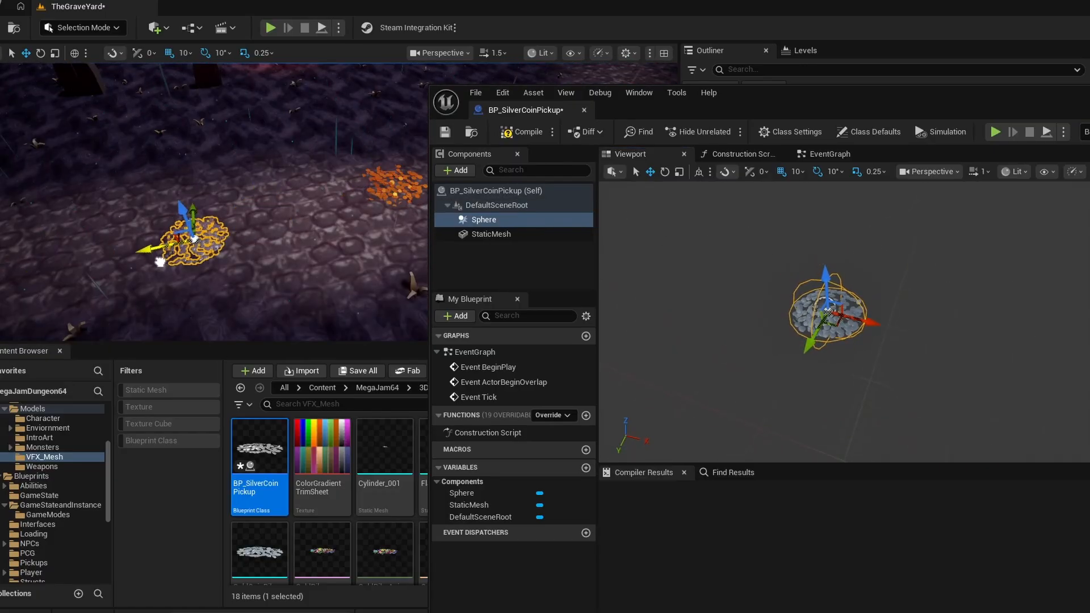
Step: Delete the default event nodes from the Event Graph and add an On Component Begin Overlap event for the Sphere
left_click(496, 255)
left_click(830, 154)
left_click_drag(630, 238, 827, 404)
key("Delete")
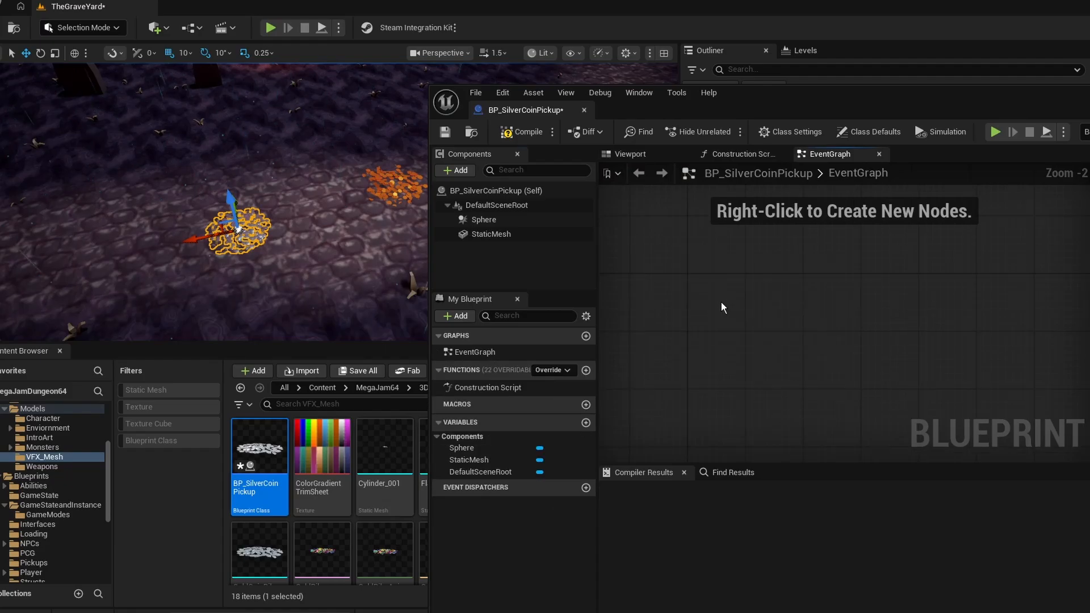
left_click(515, 220)
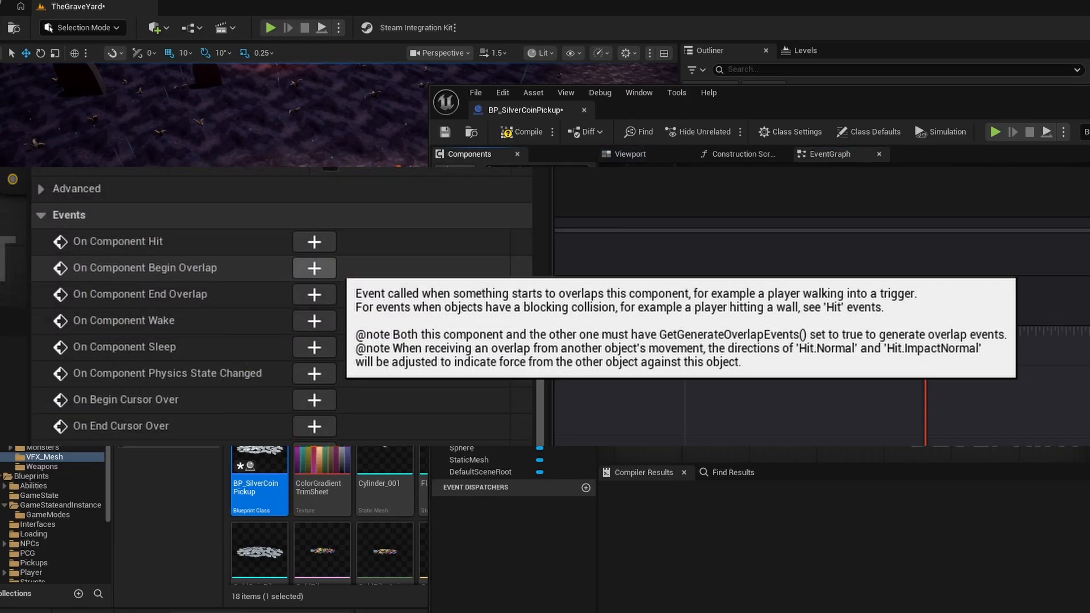
left_click(314, 268)
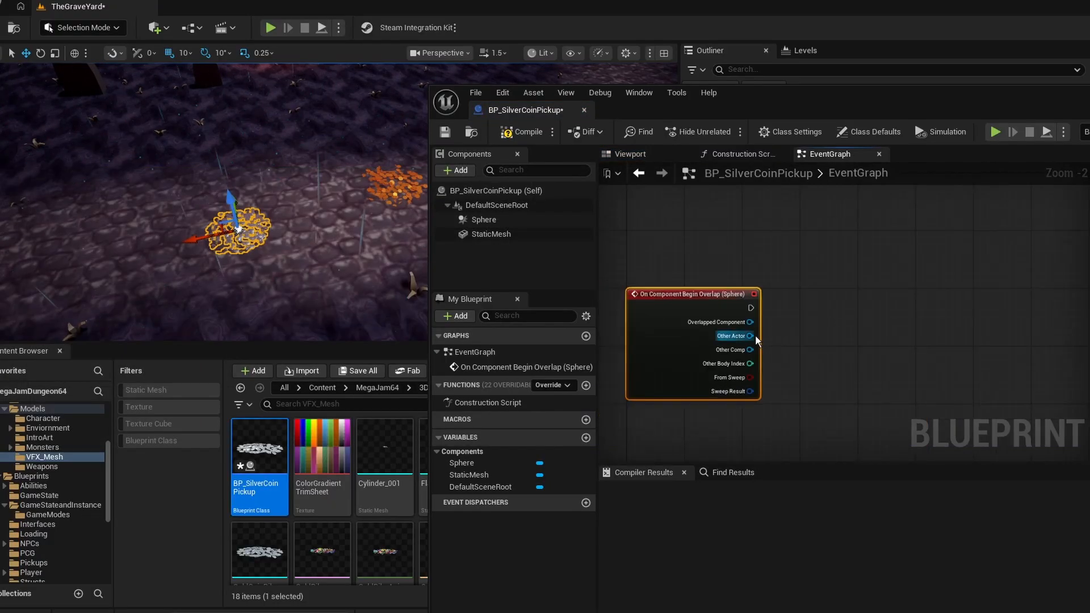
Step: Add an IsA (soft) node fed by the overlap event's Other Actor
left_click_drag(750, 335, 835, 329)
type("get")
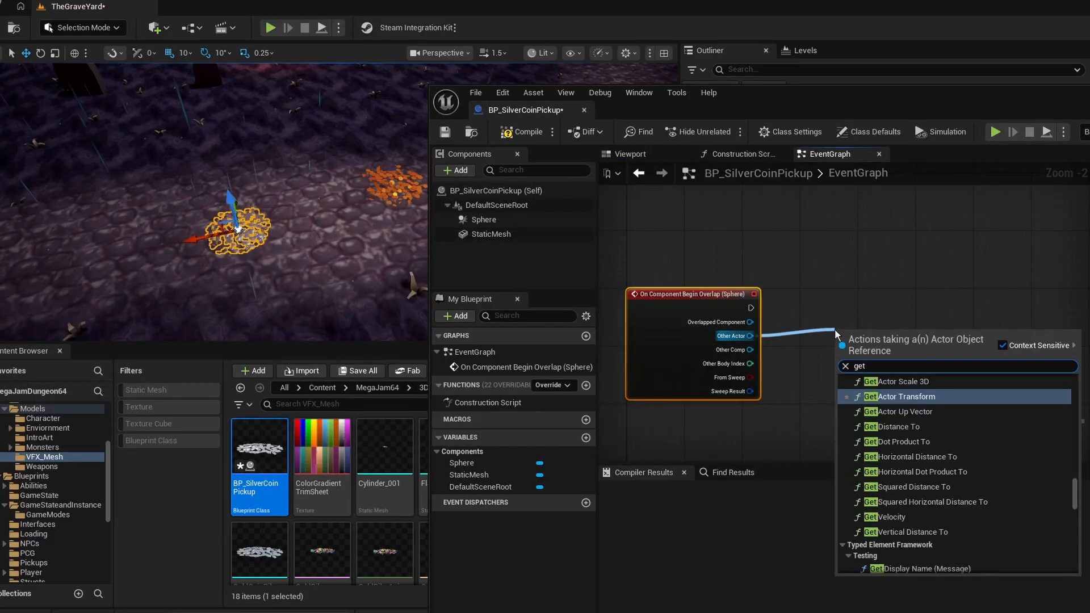
key("BackSpace")
key("BackSpace")
key("BackSpace")
type("is a so")
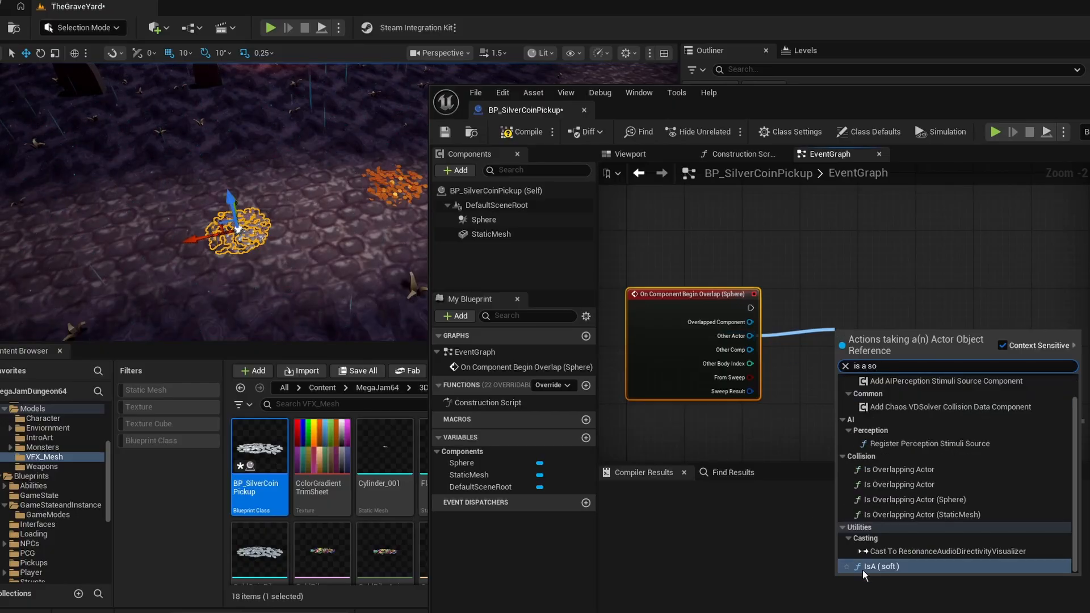
left_click(863, 569)
Step: Set the IsA (soft) node's Soft Class to the dungeon kid player Blueprint and align the node with the overlap event
scroll(884, 297, "up", 3)
left_click(851, 337)
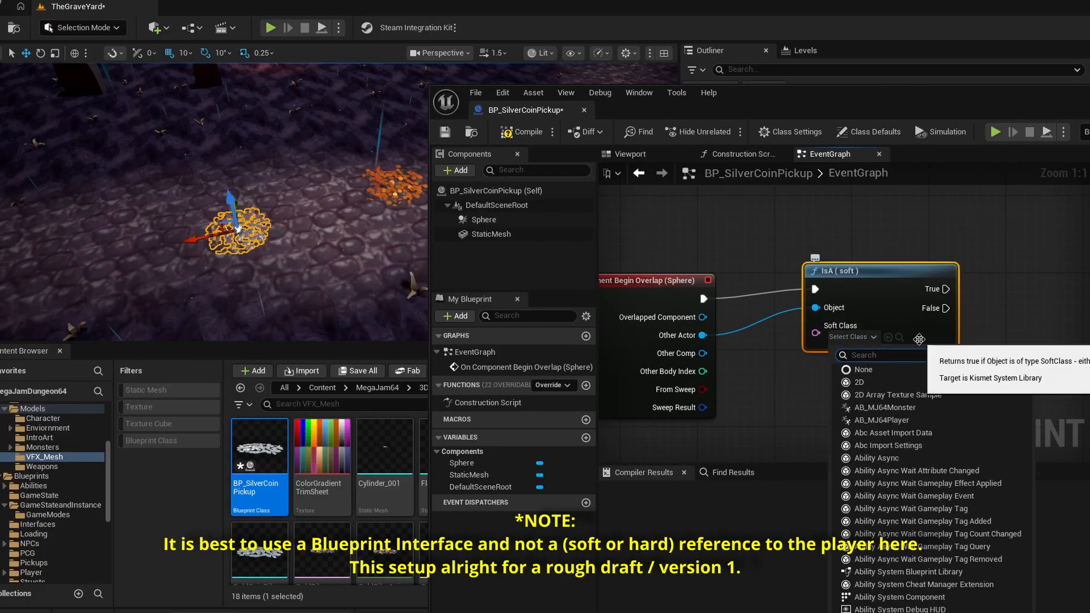
type("kid")
left_click(884, 381)
left_click_drag(883, 288, 855, 308)
right_click_drag(977, 302, 943, 311)
scroll(943, 311, "down", 2)
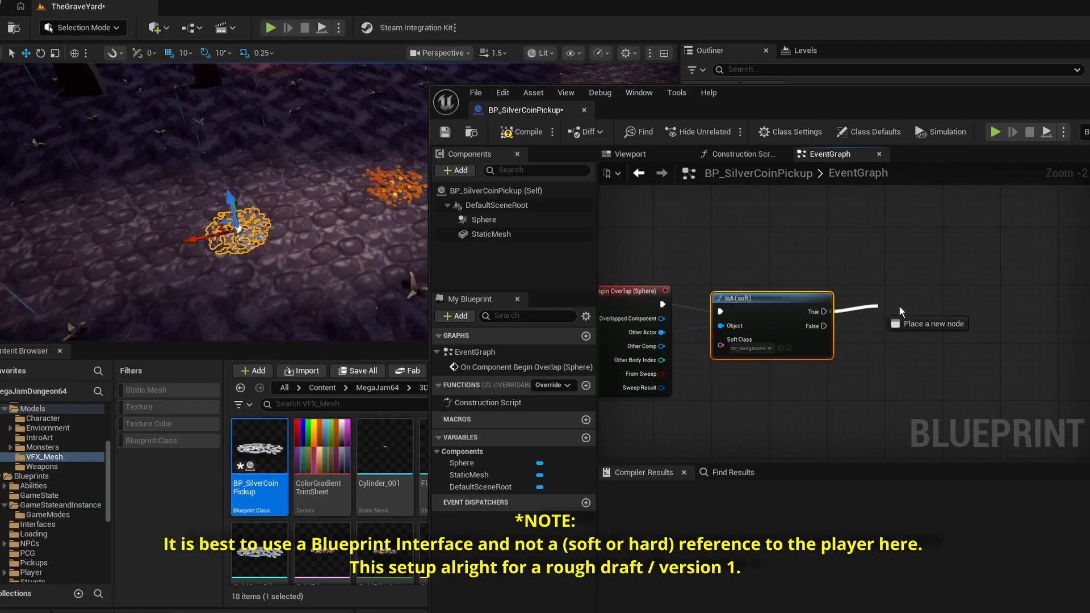
Step: Add a Spawn System at Location node on the True output and set its System Template to NS_SilverCoinAbsorb
left_click_drag(900, 310, 906, 310)
type("spawn sys")
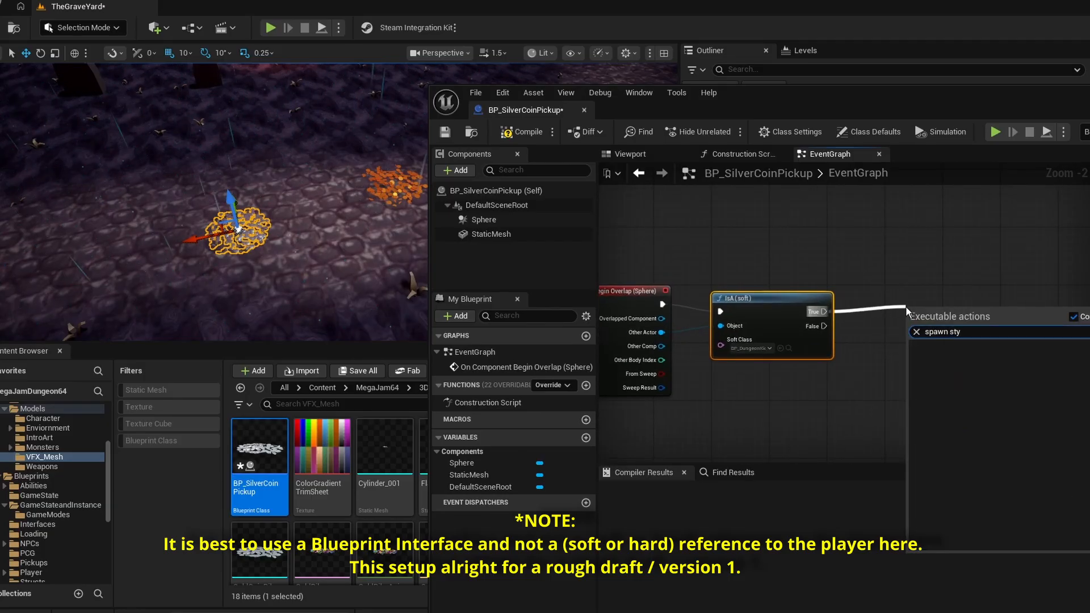
type("tem")
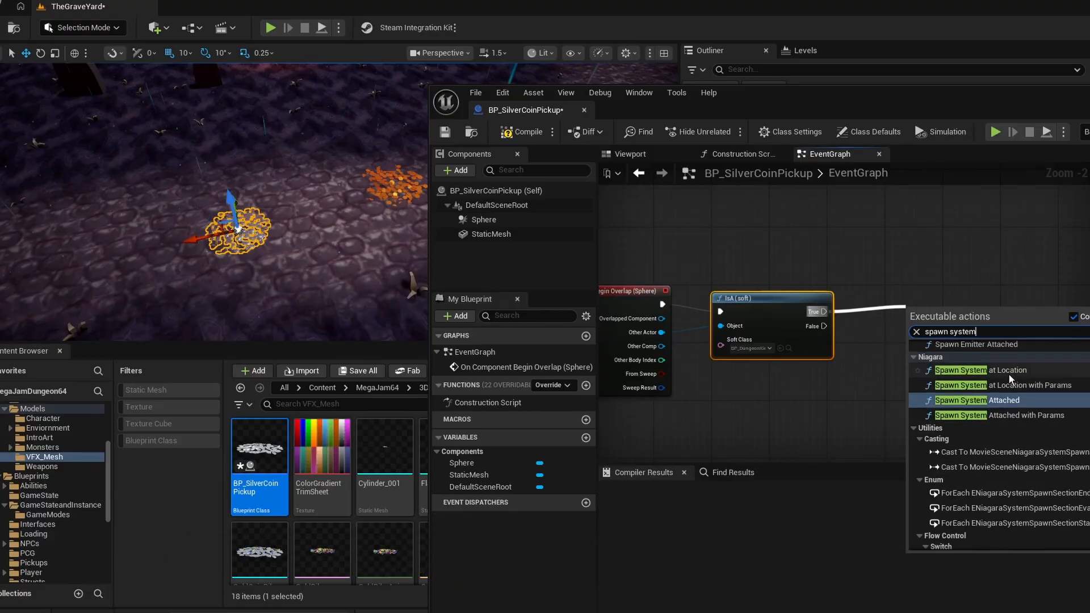
left_click(1003, 348)
left_click(928, 335)
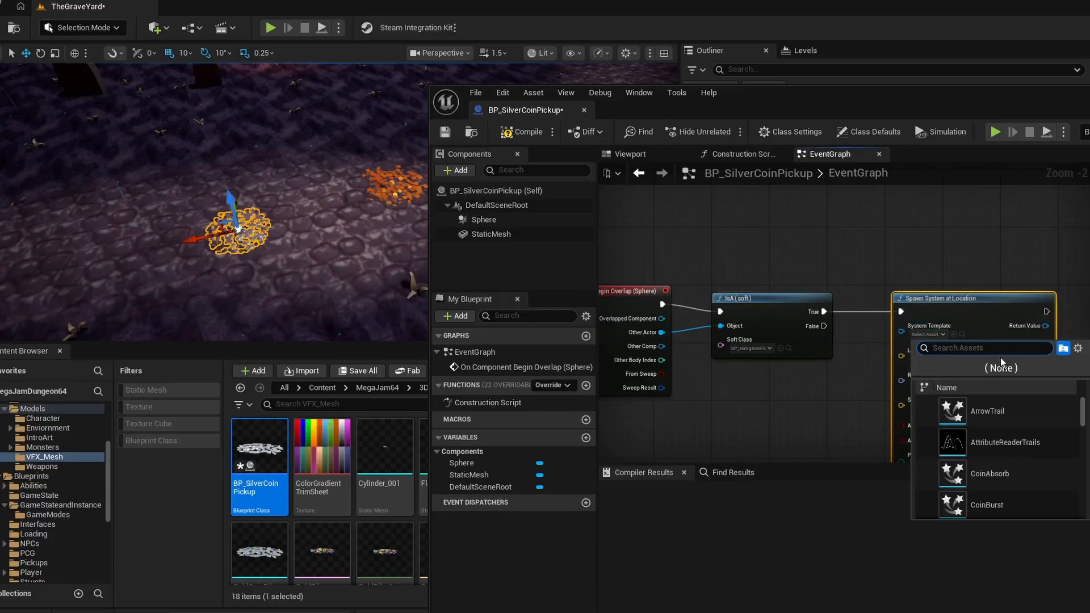
type("abso")
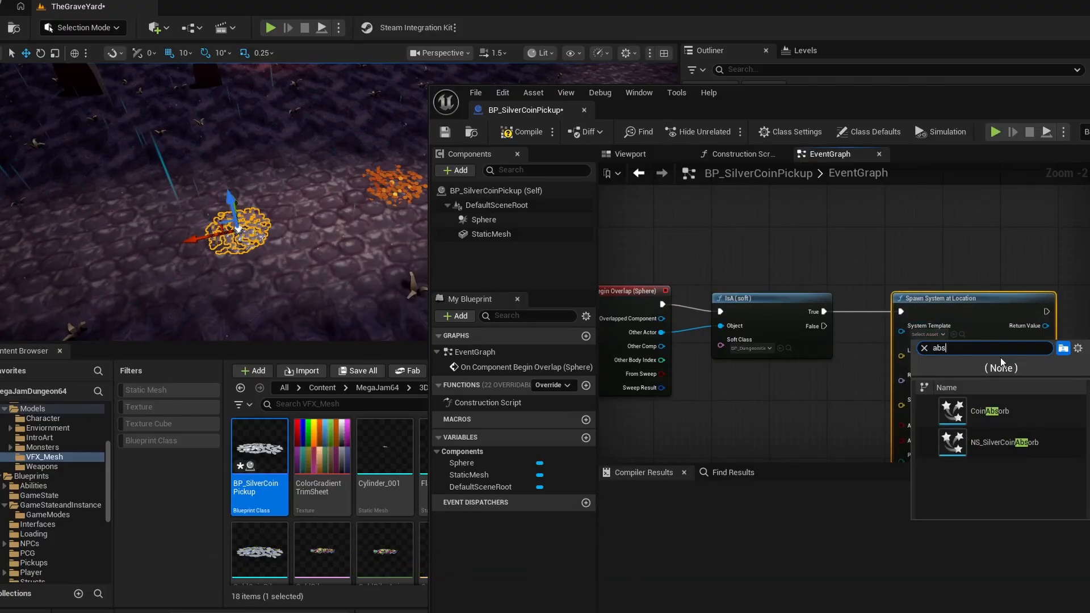
left_click(1017, 447)
right_click_drag(846, 391, 782, 293)
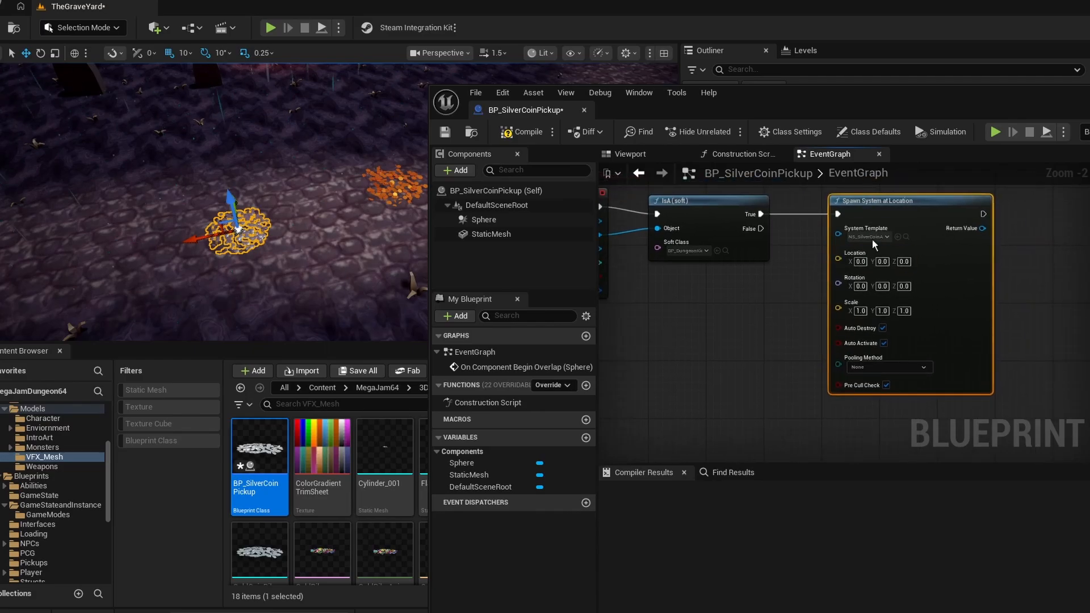
Step: Promote the spawned system's Return Value to a variable named CoinVFX and compile the Blueprint
right_click_drag(987, 240, 754, 351)
left_click_drag(769, 339, 806, 341)
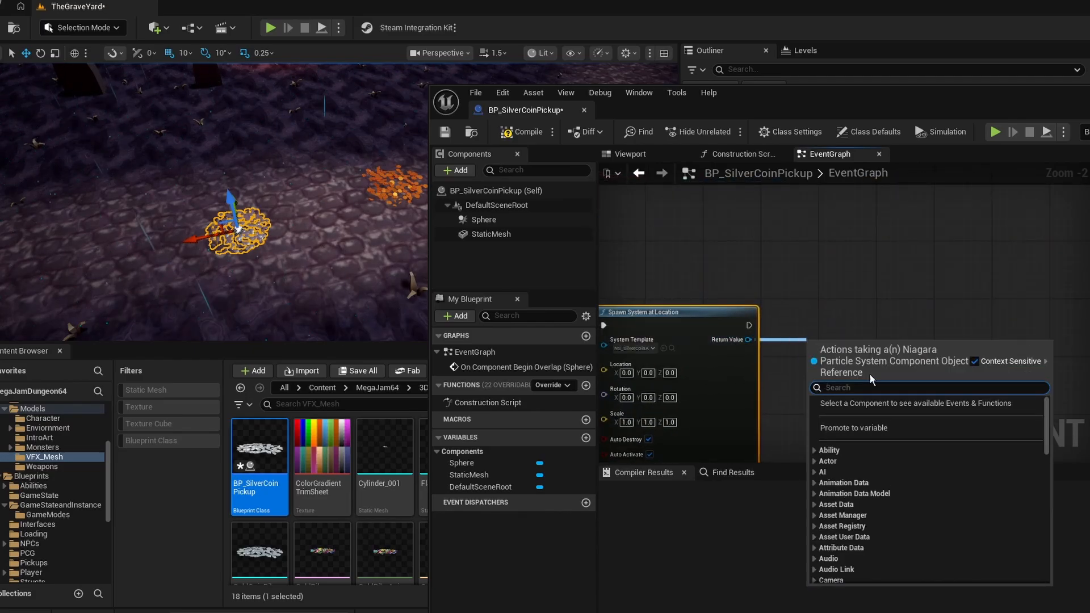
left_click(870, 423)
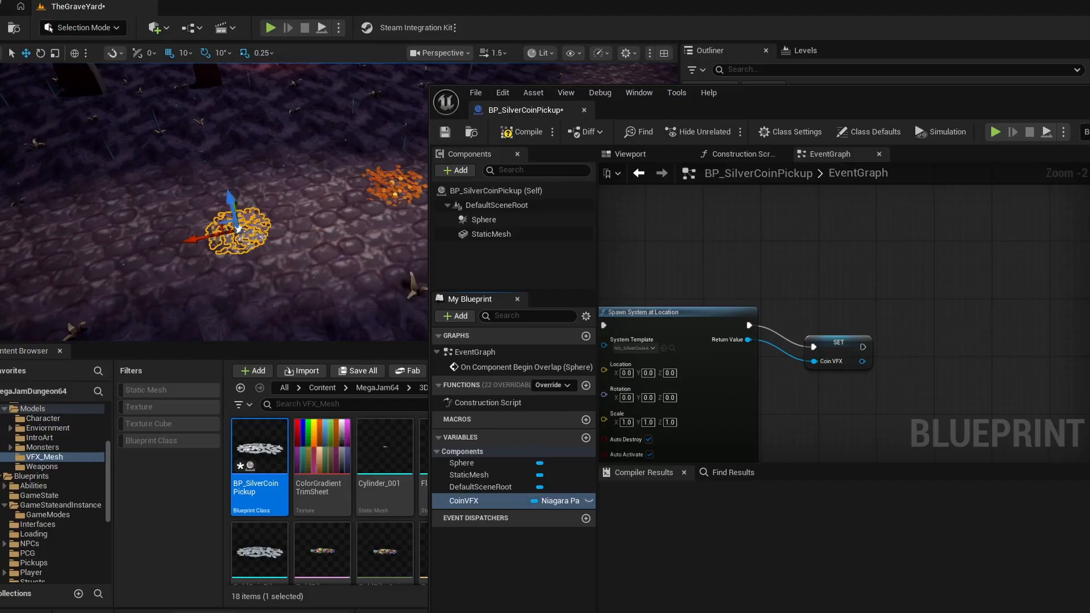
left_click_drag(832, 349, 819, 327)
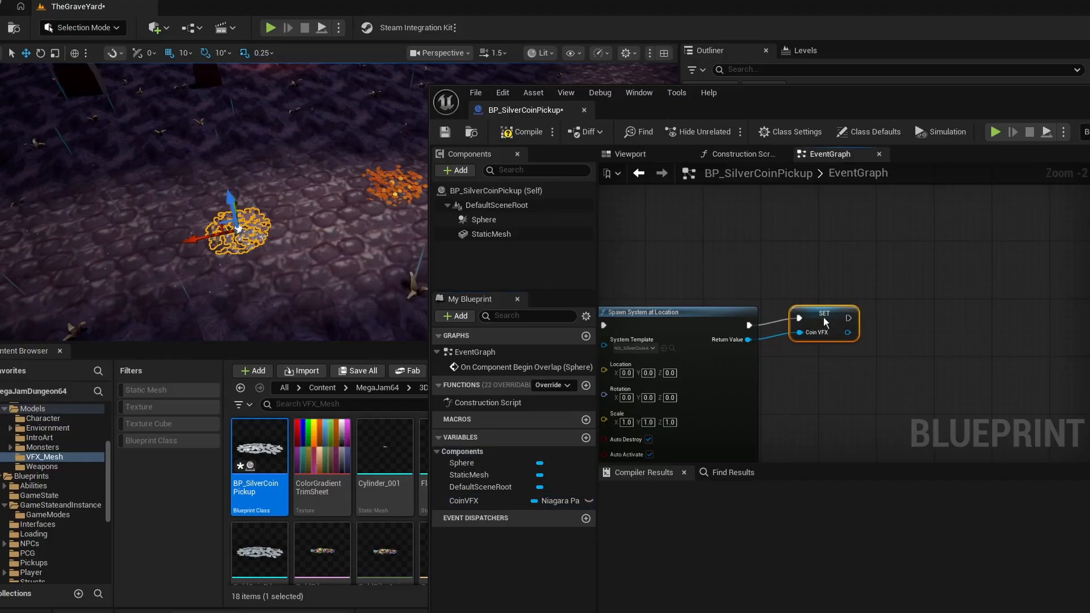
left_click(526, 134)
Step: Add a Play Sound at Location node after the CoinVFX setter, and compile and save the Blueprint
scroll(783, 322, "down", 2)
scroll(823, 295, "up", 2)
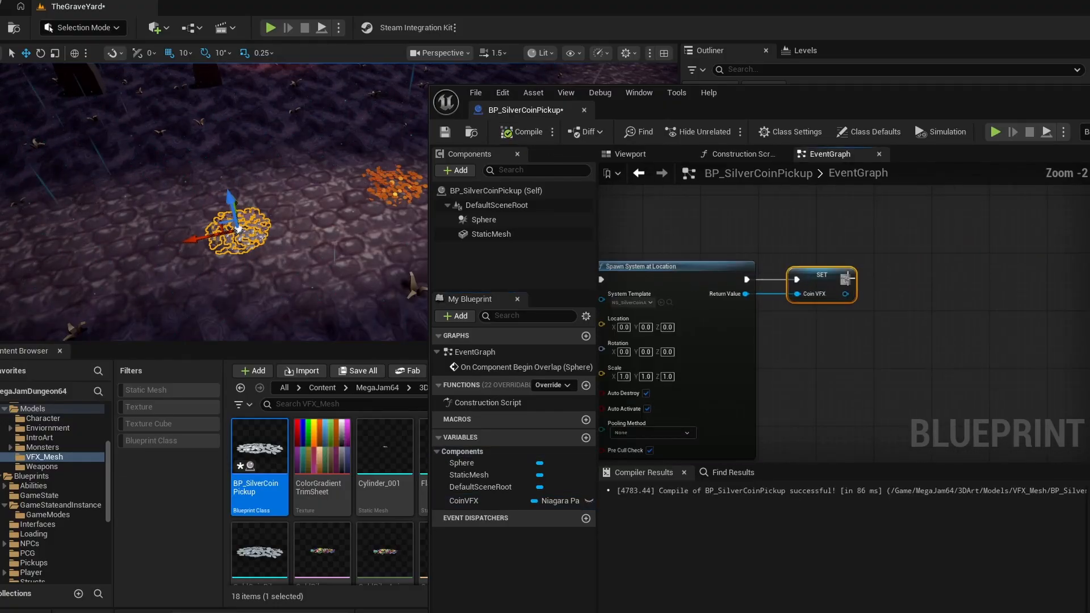
left_click_drag(845, 279, 891, 273)
type("play sound")
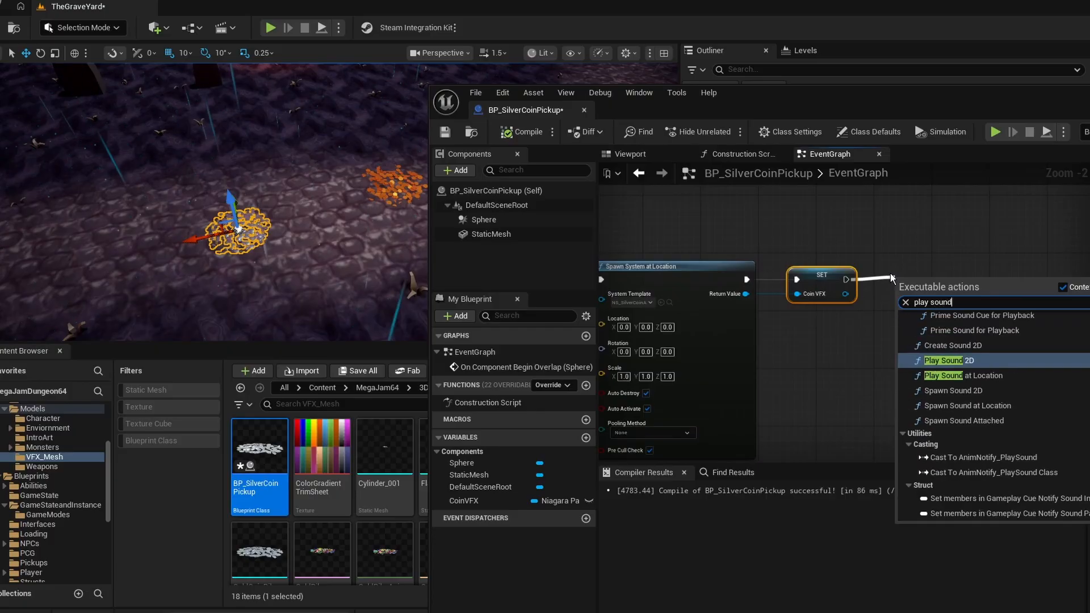
left_click(952, 376)
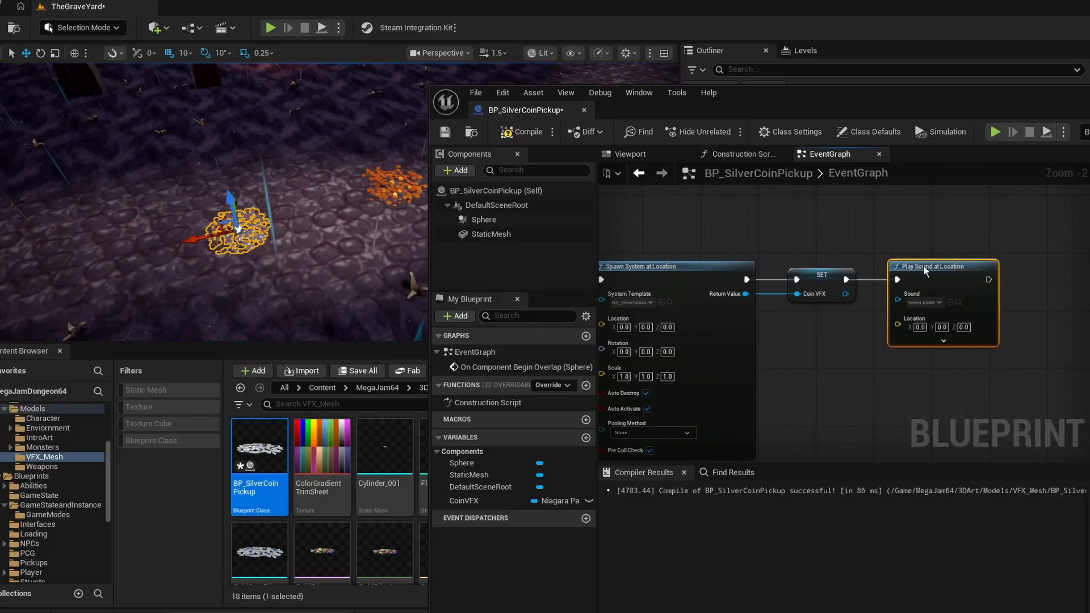
scroll(909, 273, "up", 2)
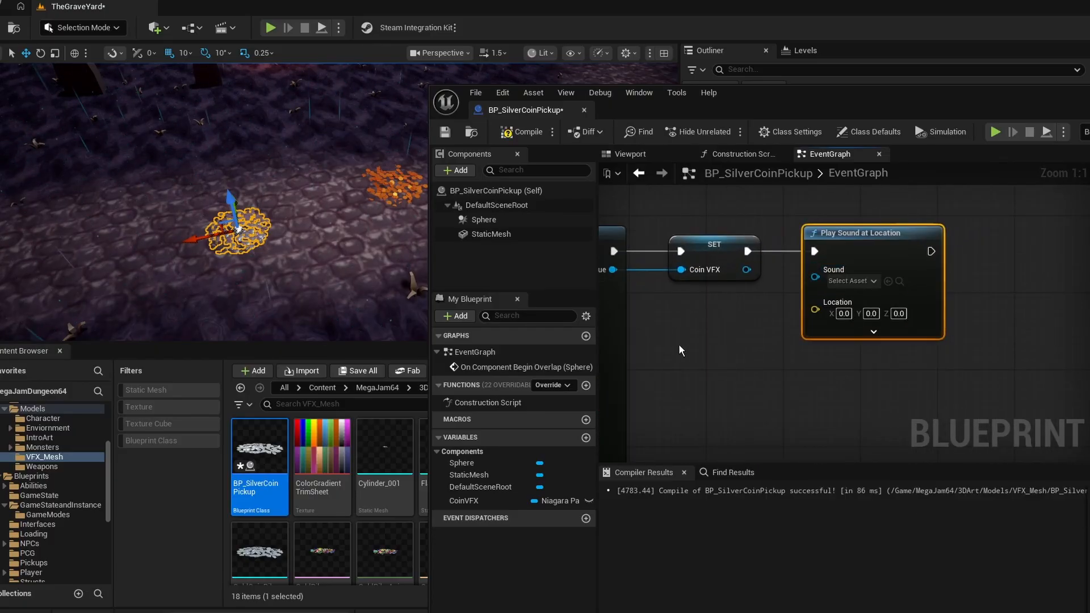
left_click(519, 134)
Step: Add a Delay node after Play Sound at Location with a duration of 1.0
scroll(832, 322, "down", 6)
scroll(783, 344, "up", 2)
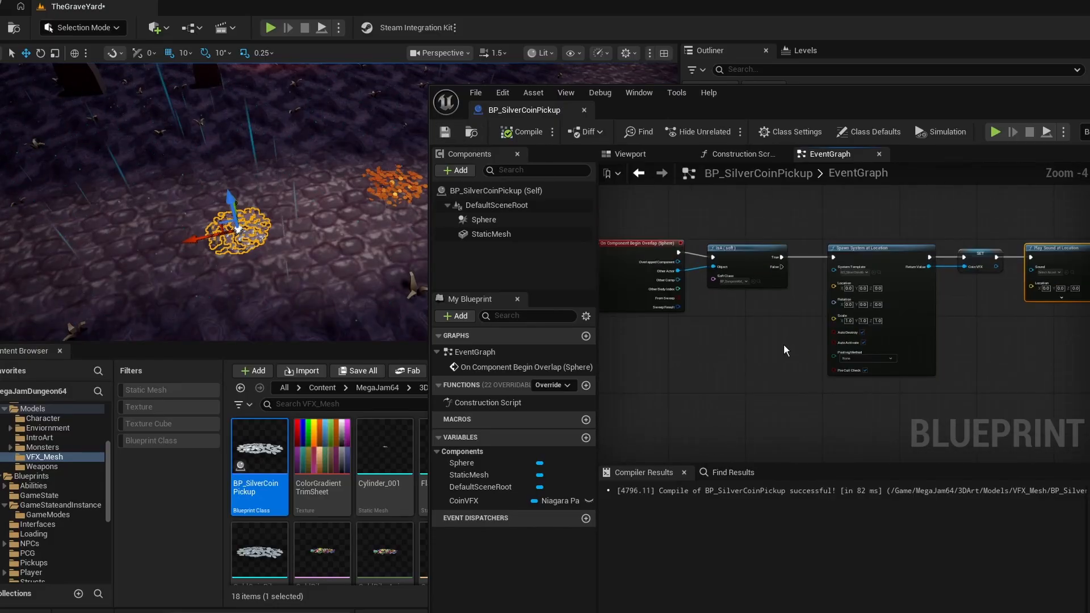
right_click_drag(784, 344, 723, 358)
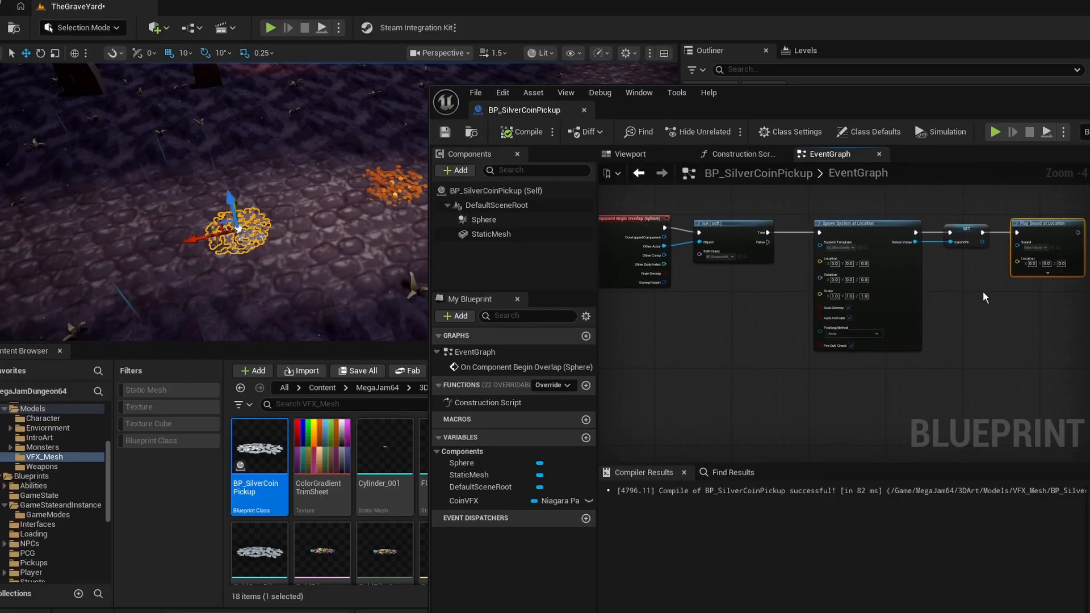
right_click_drag(983, 291, 798, 340)
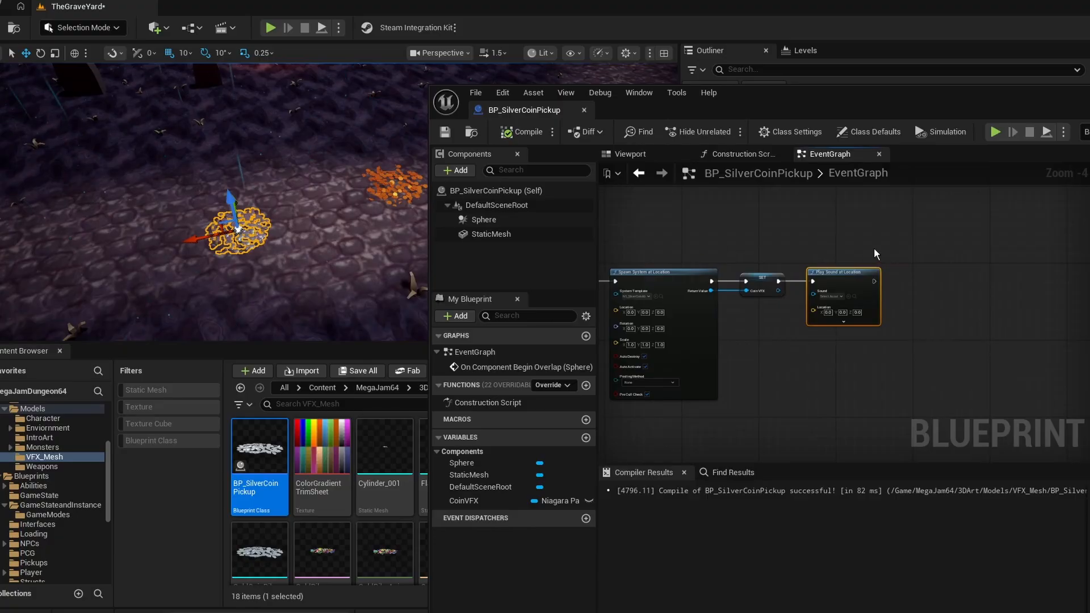
scroll(874, 253, "up", 2)
left_click_drag(818, 288, 846, 292)
type("delay")
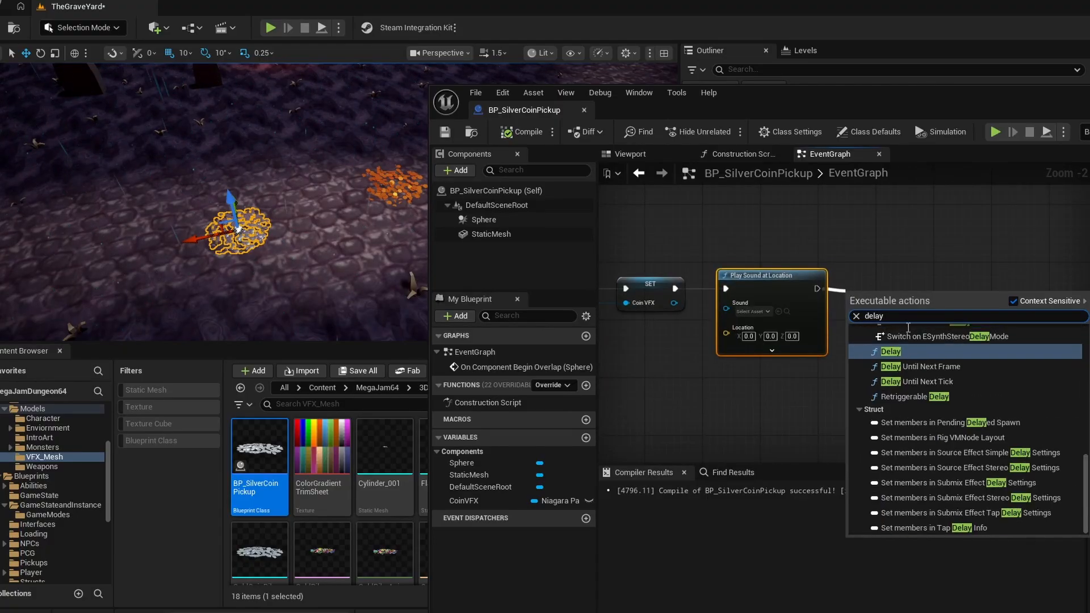
left_click(914, 354)
left_click_drag(923, 294, 920, 278)
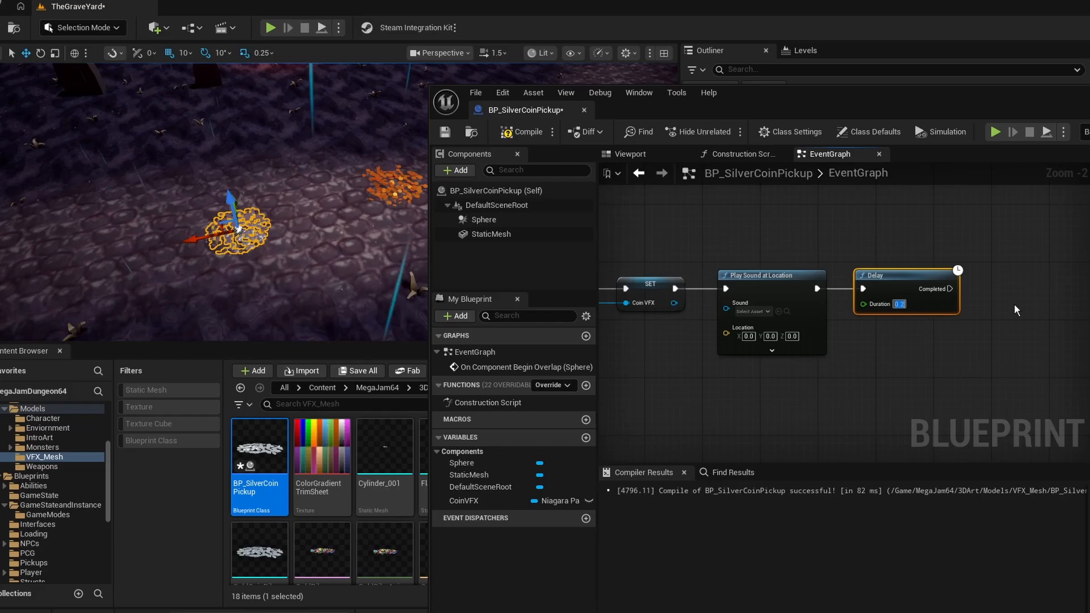
type("1")
key("Return")
Step: Add a Destroy Actor node on the Delay's Completed output, targeting self
type("des")
left_click_drag(962, 290, 1035, 277)
key("Return")
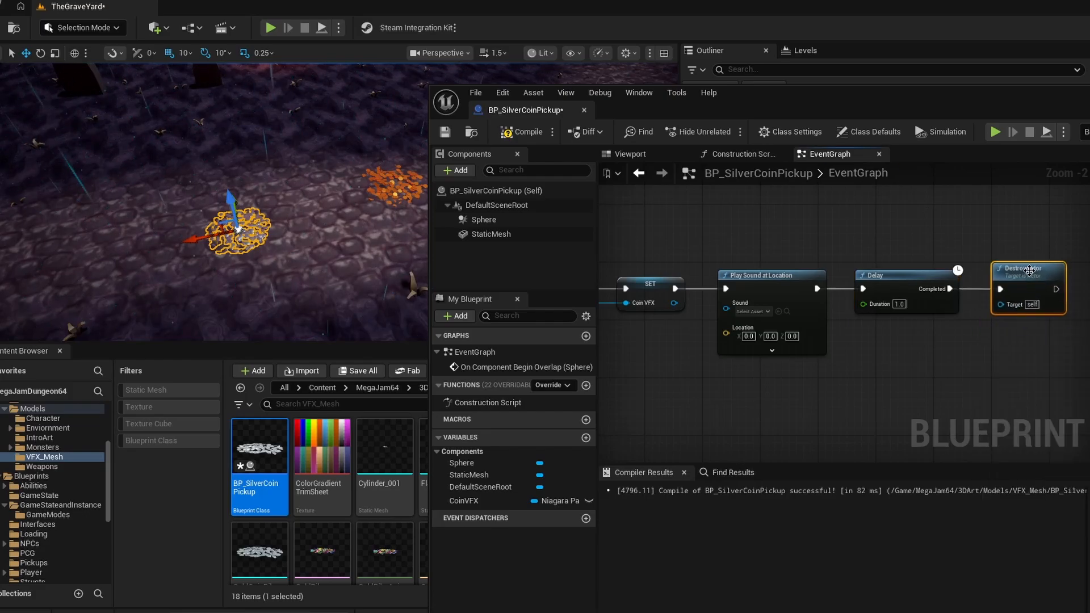
Step: Move the Delay and Destroy Actor nodes together to open a gap after Play Sound at Location
scroll(727, 279, "down", 2)
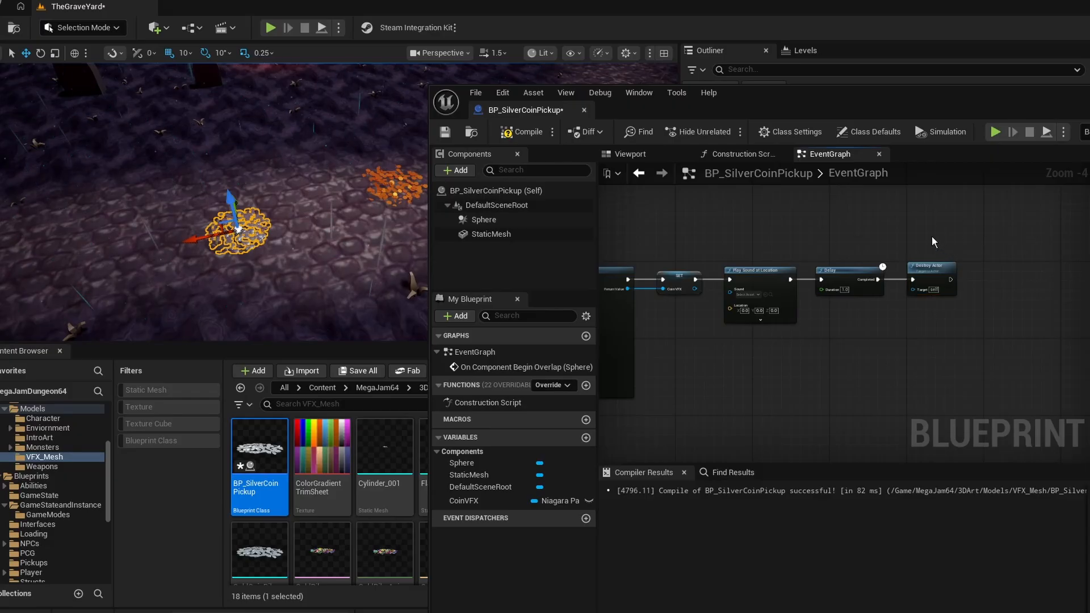
right_click_drag(932, 237, 995, 252)
left_click_drag(1044, 249, 916, 301)
right_click_drag(915, 296, 721, 271)
left_click_drag(723, 261, 796, 255)
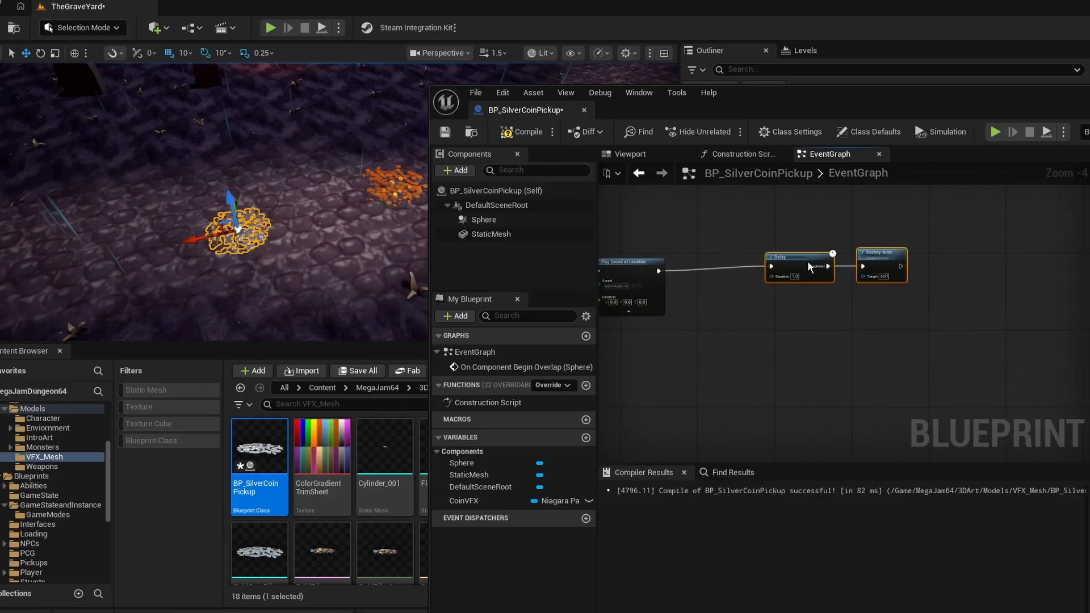
Step: Insert a Sequence node between Play Sound at Location and Delay, and compile the Blueprint
key("q")
left_click_drag(659, 271, 687, 257)
type("seq")
key("Return")
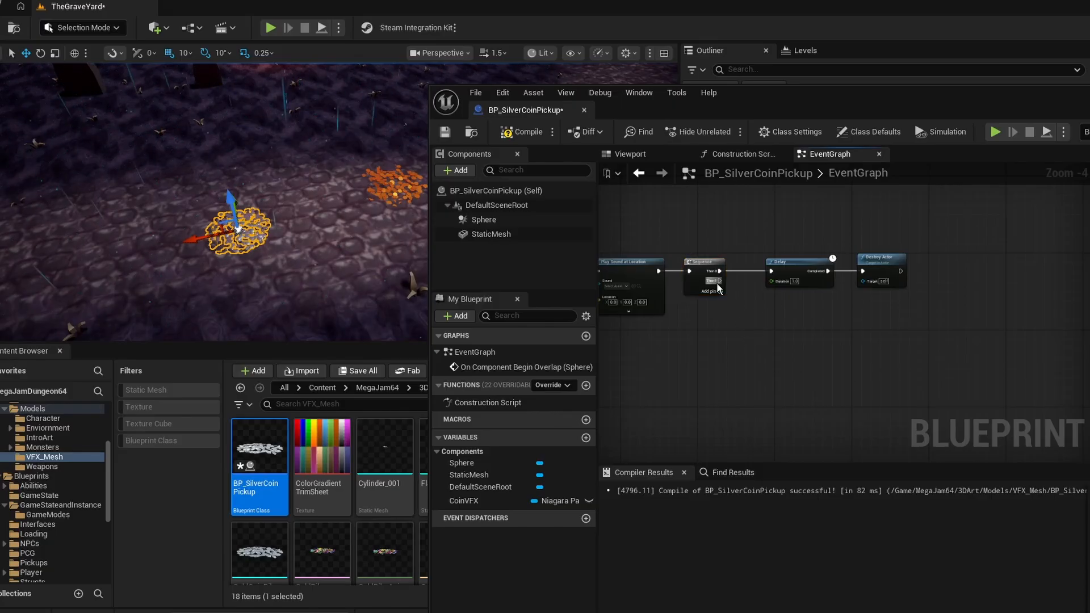
right_click_drag(818, 368, 963, 370)
right_click_drag(795, 343, 1032, 336)
scroll(1004, 321, "down", 1)
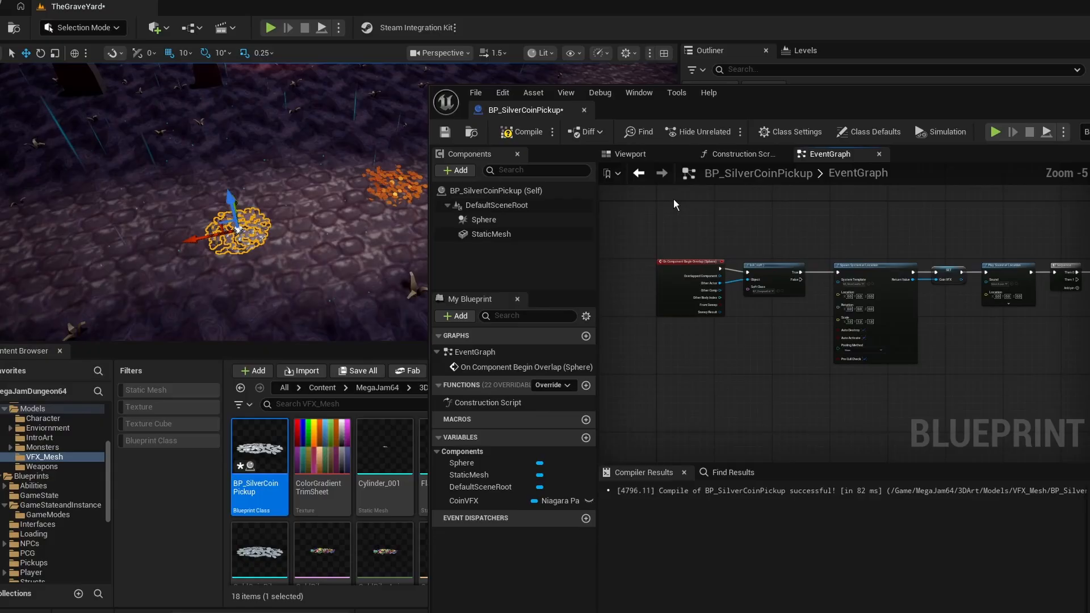
left_click(526, 134)
right_click_drag(852, 398, 838, 397)
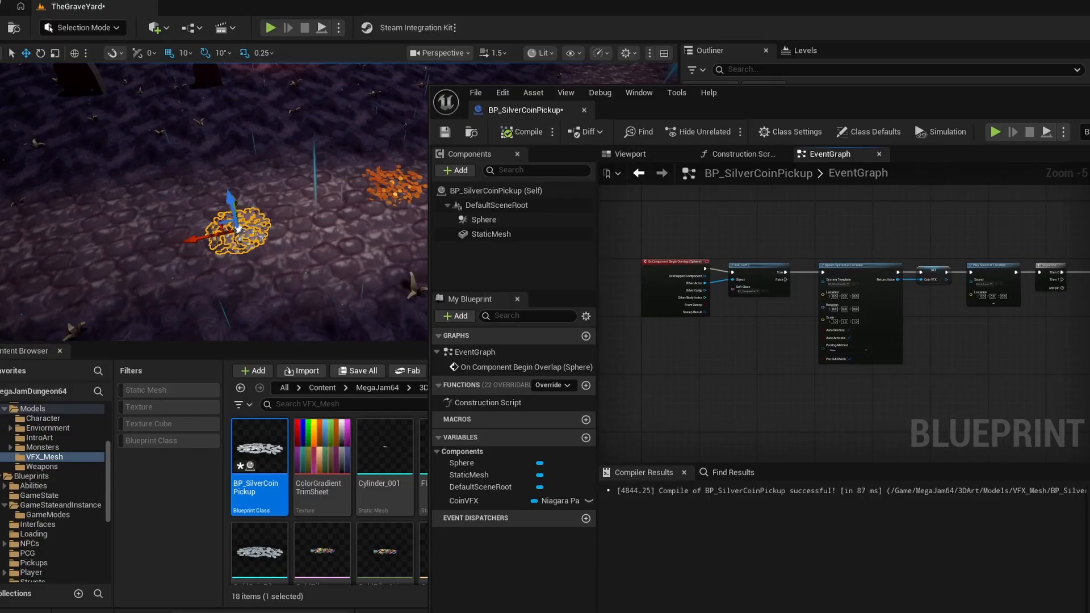
Step: Play-test the level by walking the character over the silver coin pickup, and stop the session
left_click(387, 28)
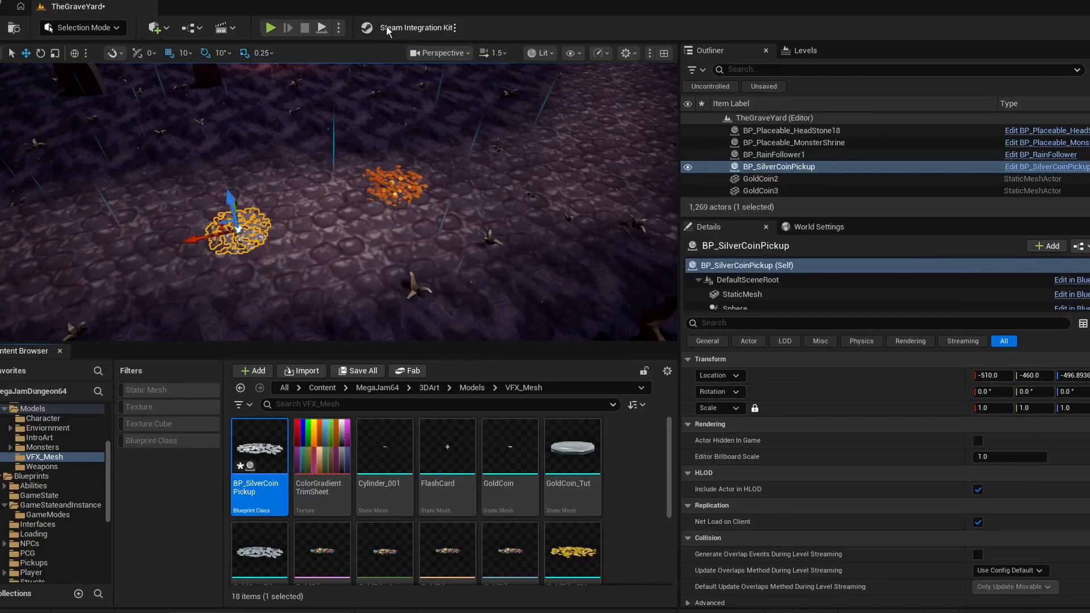
left_click(271, 28)
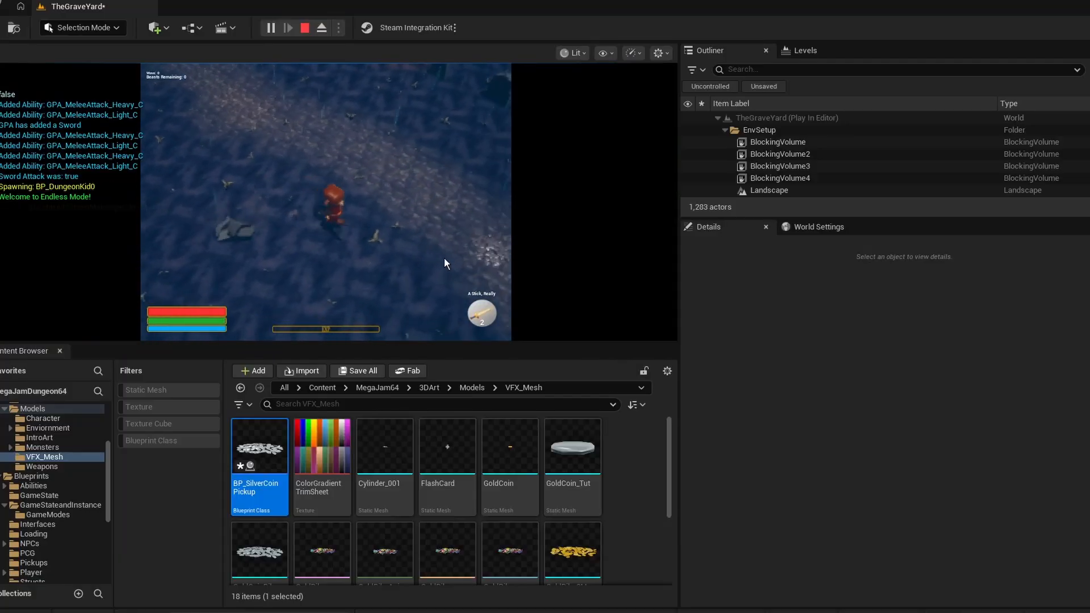
key("d")
key("d")
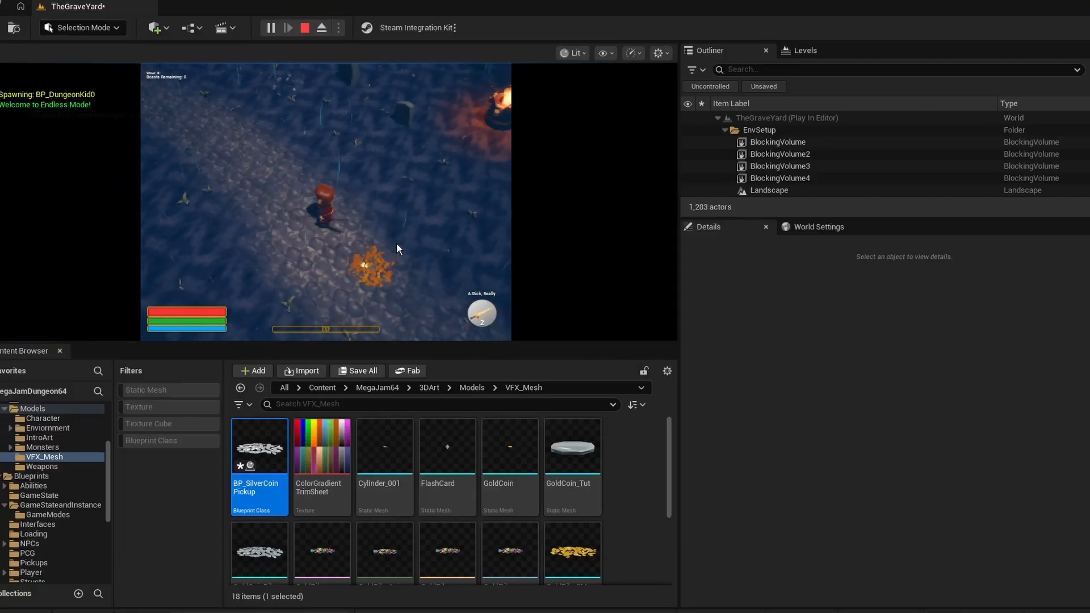
key("a")
left_click(305, 28)
Step: Reopen BP_SilverCoinPickup and feed a Get Actor Location node targeting self into the Location input of Spawn System at Location
double_click(259, 448)
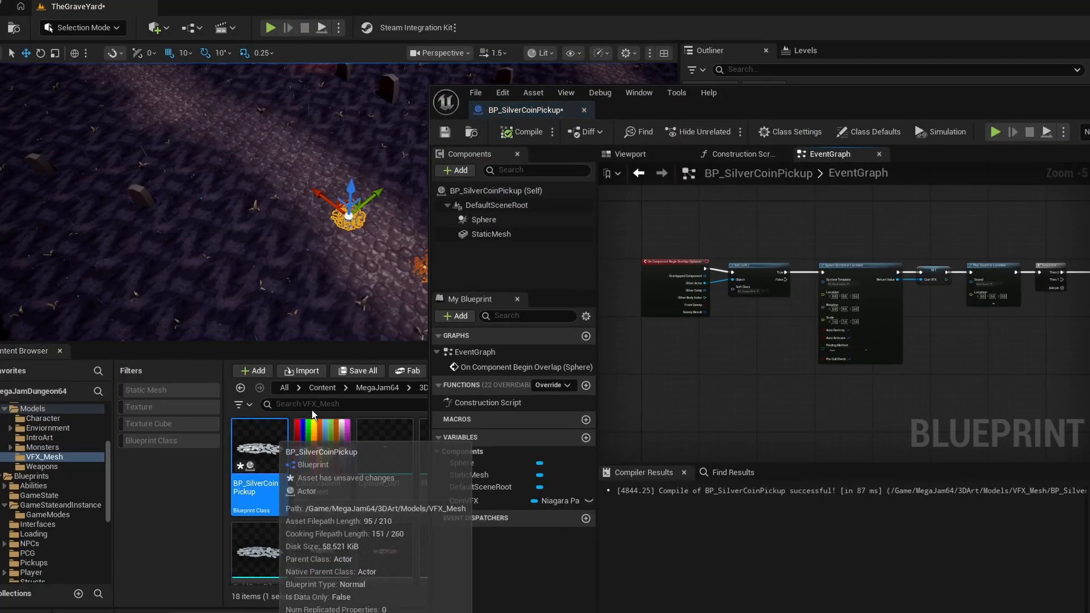
scroll(527, 278, "up", 2)
right_click(448, 322)
type("get actor loca")
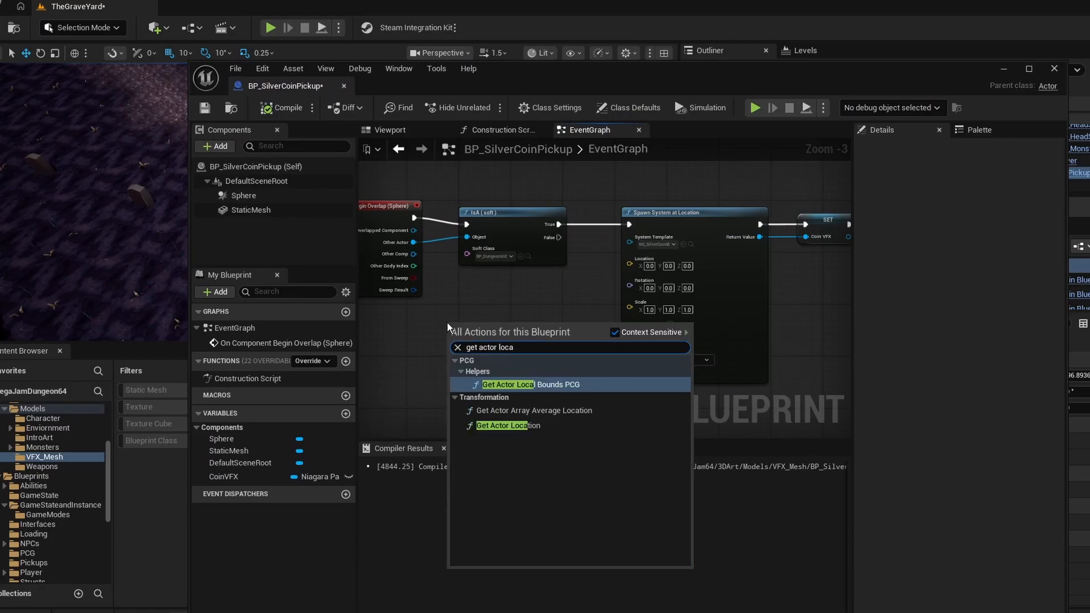
key("Return")
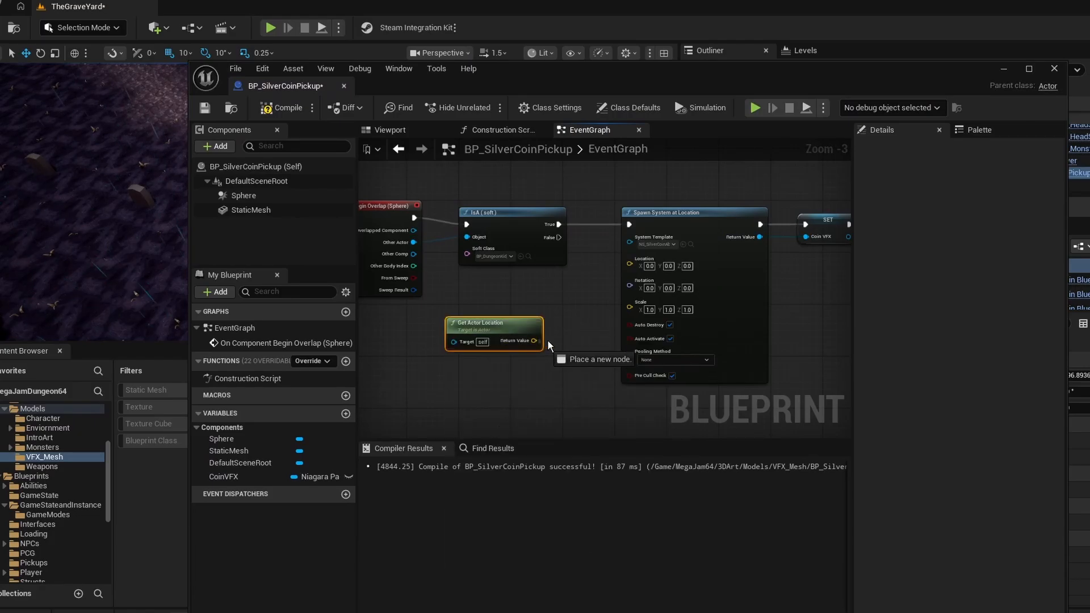
left_click_drag(635, 261, 635, 262)
left_click_drag(483, 329, 518, 290)
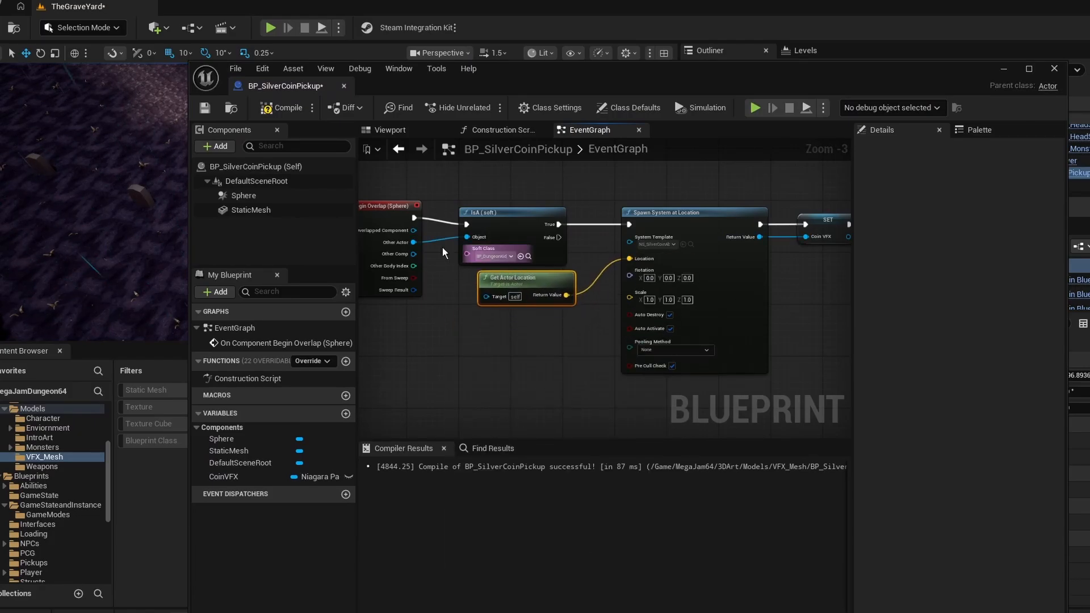
Step: Add a Get Actor Rotation node targeting self and connect it to the Rotation input of Spawn System at Location
right_click(467, 358)
type("getactor roa")
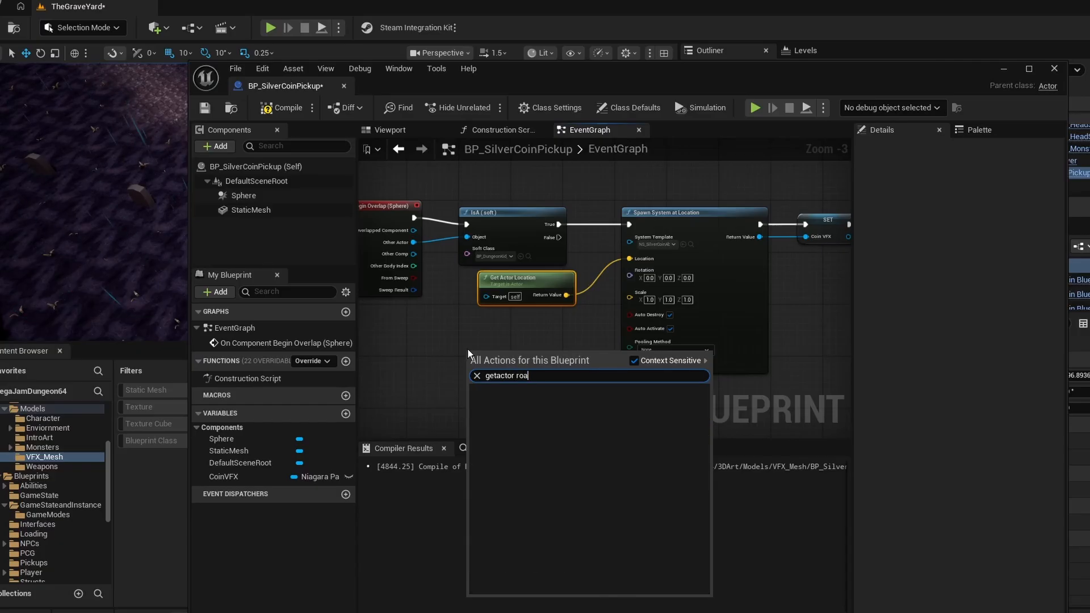
key("ctrl+a")
type("get a")
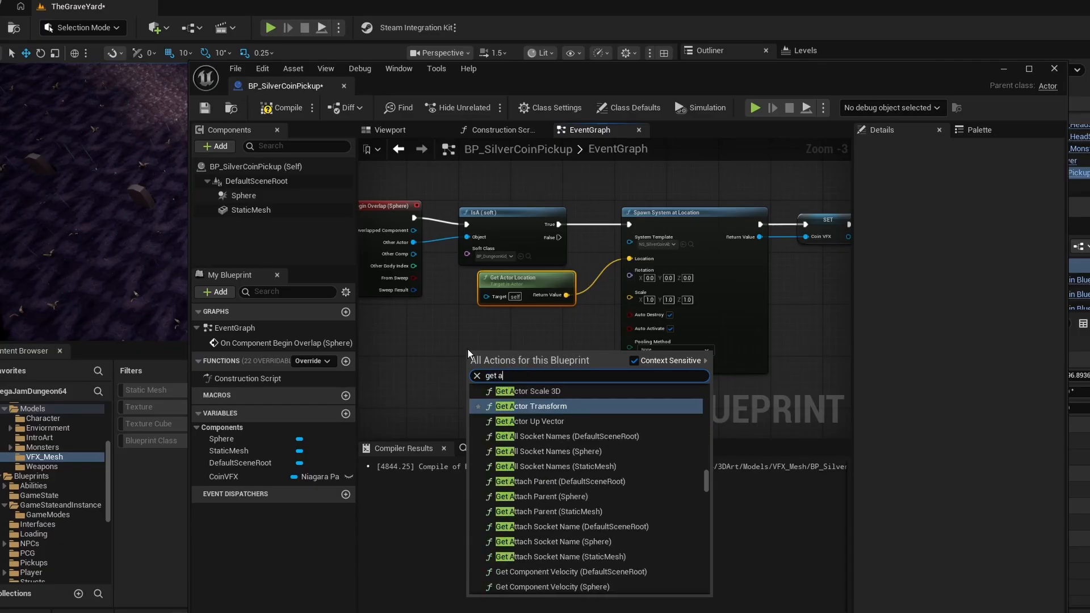
type("ctor ror ra")
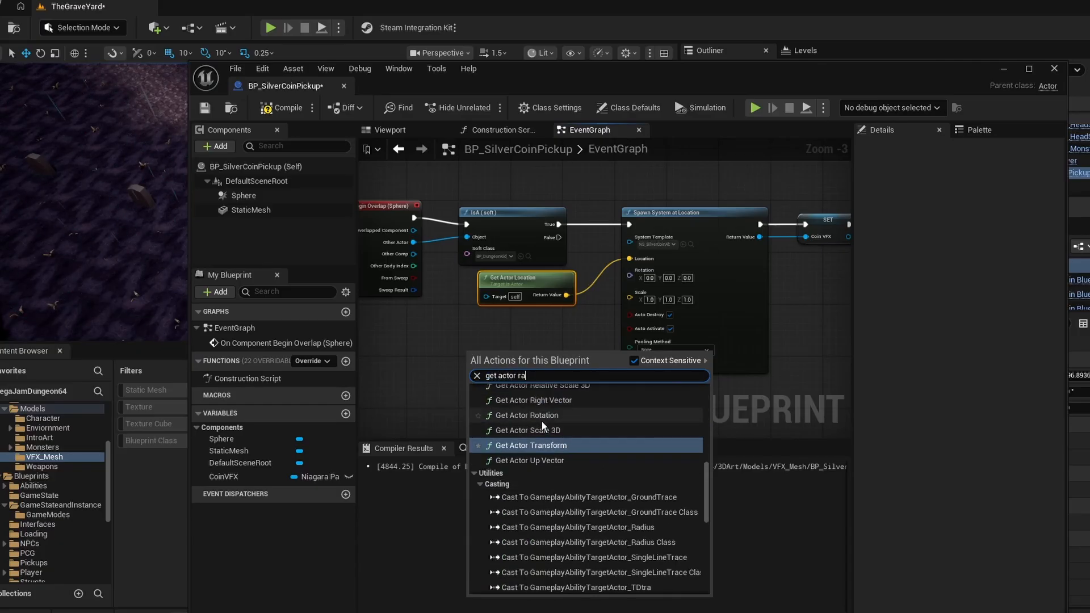
left_click(539, 409)
scroll(552, 357, "up", 2)
left_click_drag(552, 358, 650, 254)
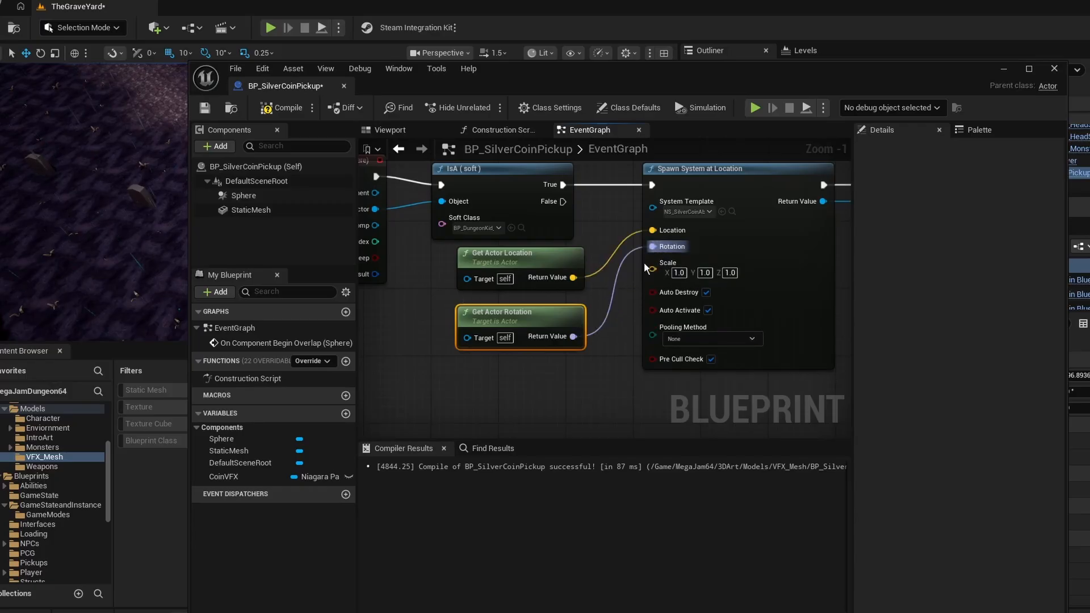
Step: Close the Blueprint editor and play-test the coin pickup again by walking the character over the silver coins
left_click(1055, 69)
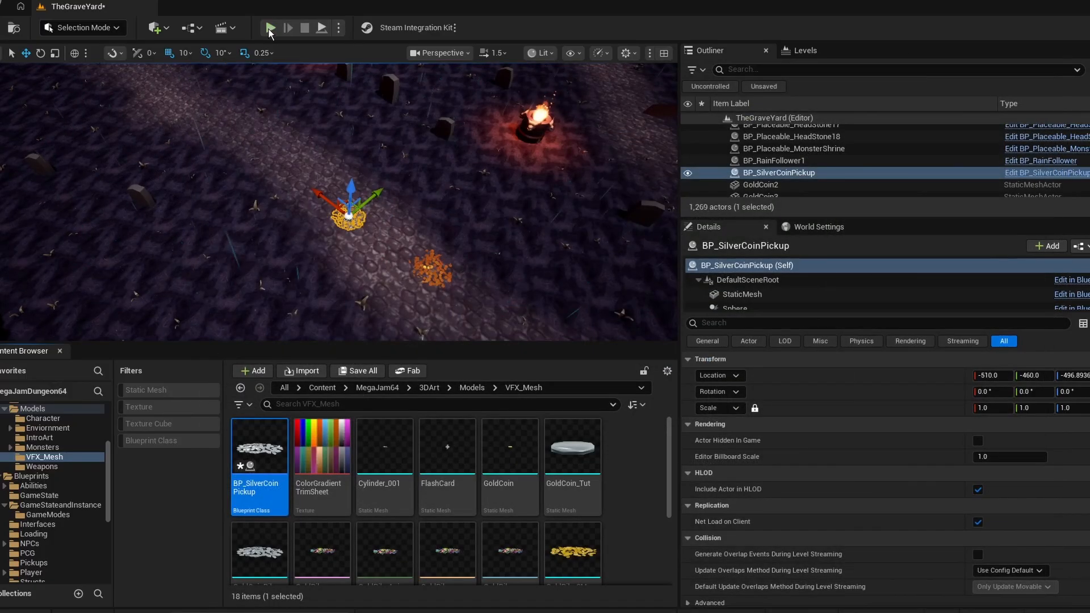
left_click(270, 27)
key("w")
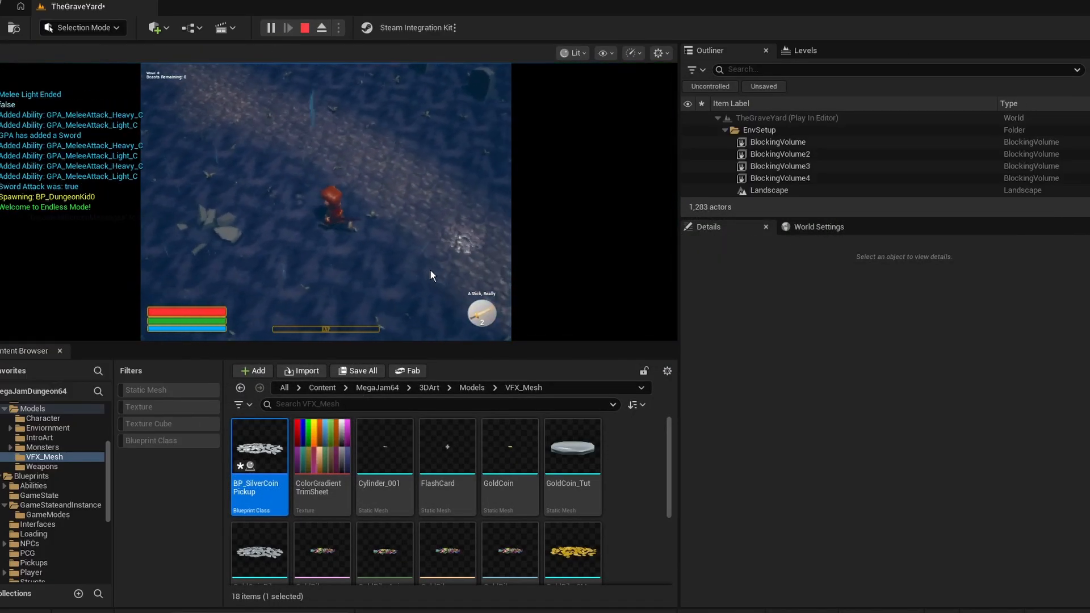
key("d")
key("a")
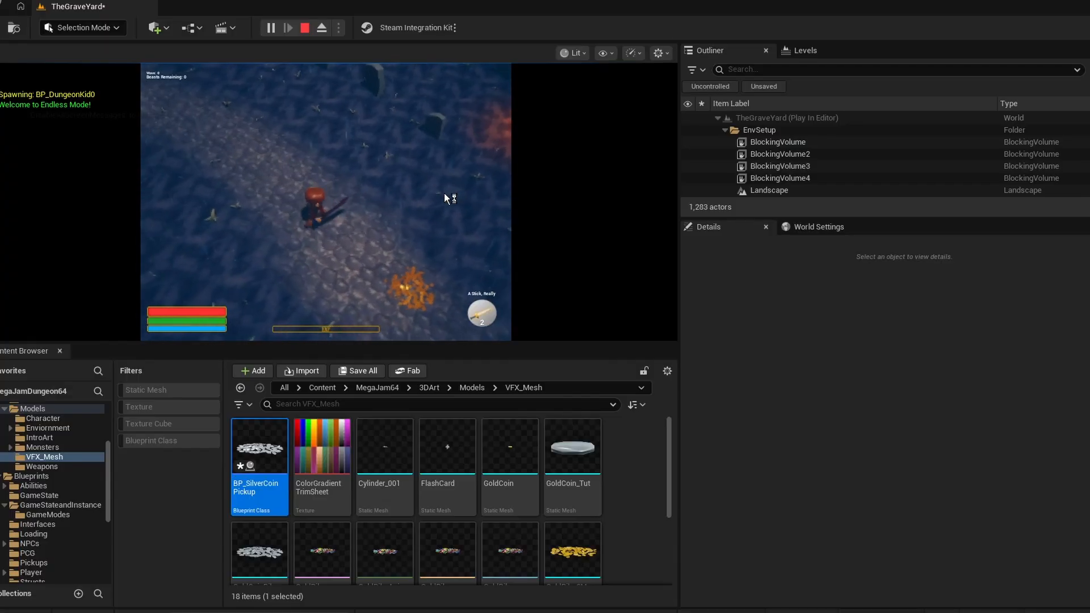
Step: Move the Play Sound at Location, Sequence, Delay and Destroy Actor nodes together to open a gap after the CoinVFX setter
right_click_drag(818, 249, 484, 263)
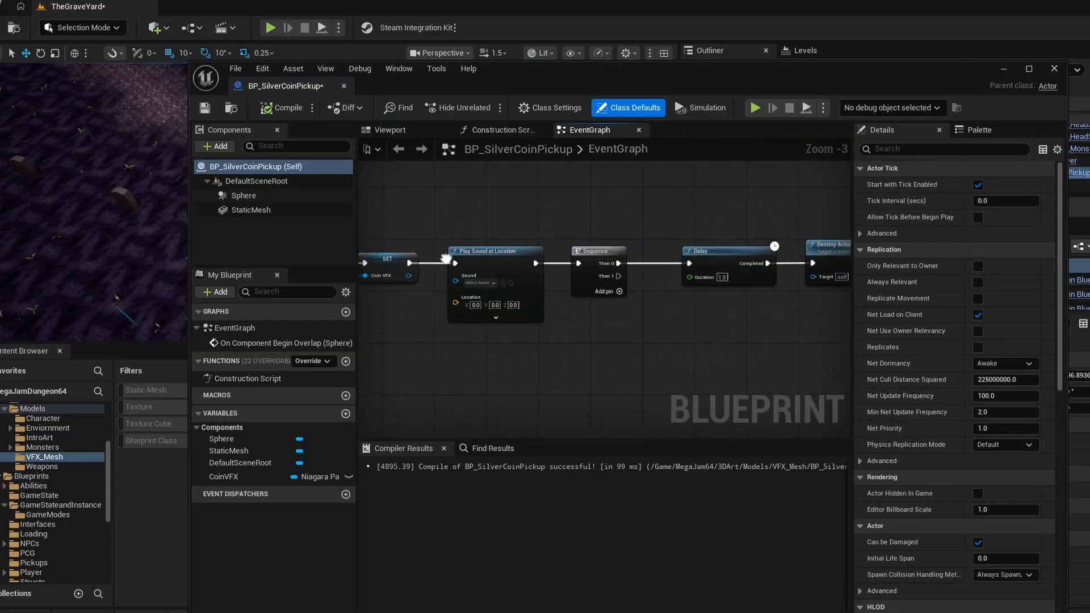
scroll(670, 253, "down", 1)
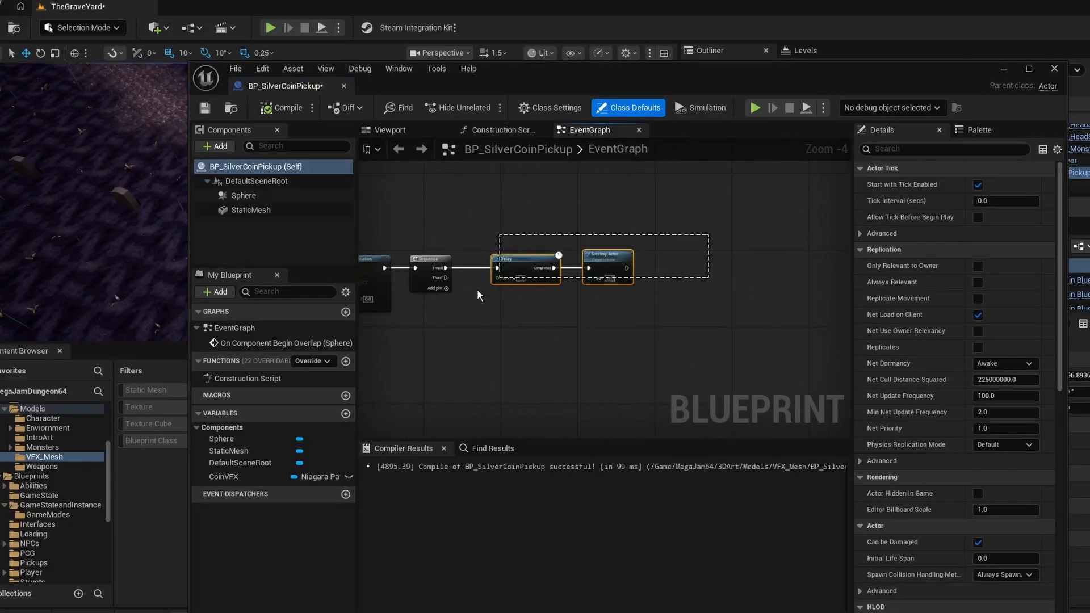
left_click_drag(478, 296, 382, 303)
right_click_drag(423, 291, 563, 269)
left_click_drag(503, 243, 647, 243)
right_click_drag(430, 257, 633, 270)
scroll(633, 270, "up", 3)
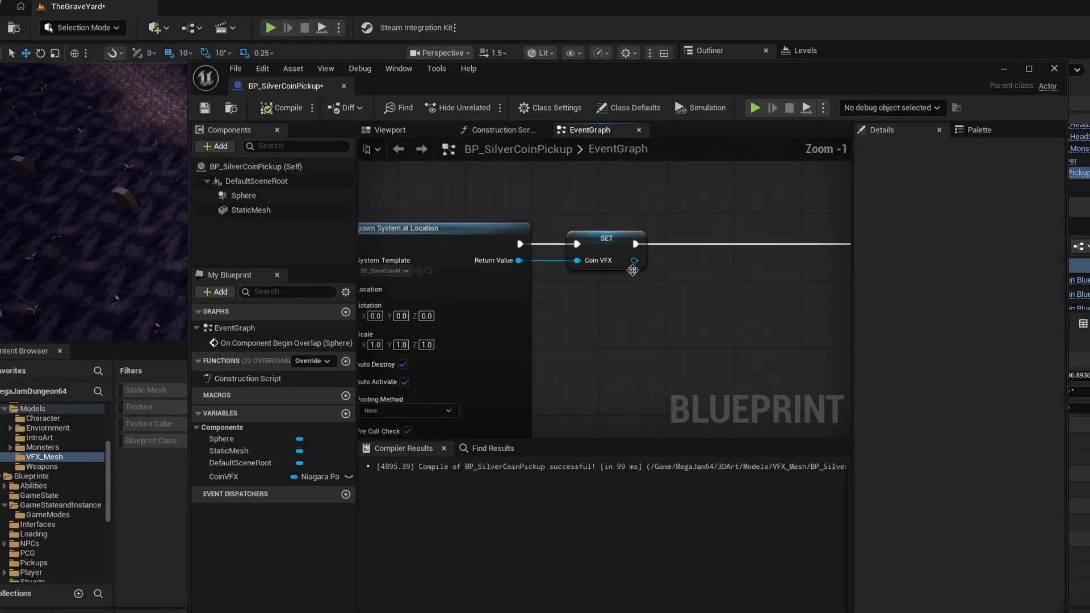
Step: Search the actions available from the CoinVFX setter's output for a Set Niagara Variable node
scroll(633, 270, "up", 1)
right_click_drag(594, 319, 469, 333)
left_click_drag(426, 310, 499, 335)
type("set")
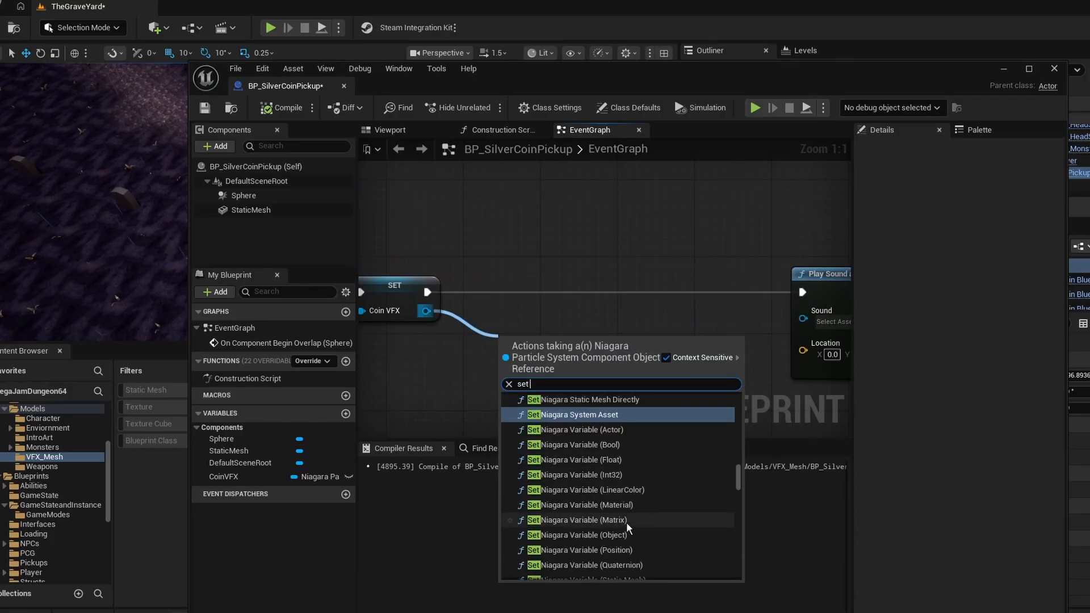
scroll(666, 533, "down", 1)
scroll(647, 513, "down", 3)
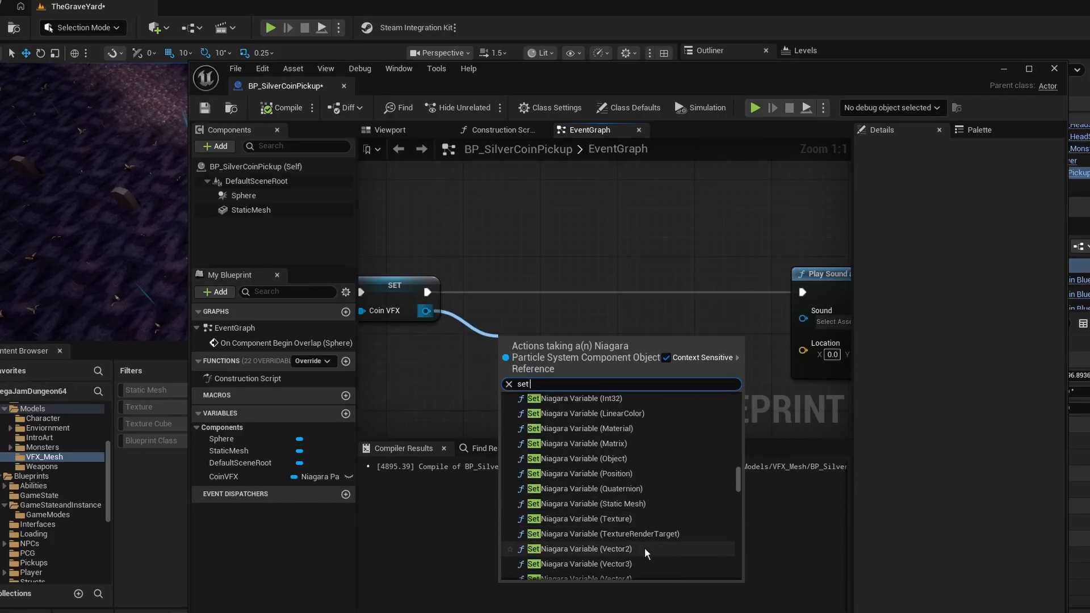
Step: Add a Set Niagara Variable (Vector3) node targeting Coin VFX and wire it between the Coin VFX SET and Play Sound at Location nodes
left_click(626, 563)
left_click_drag(505, 369, 428, 292)
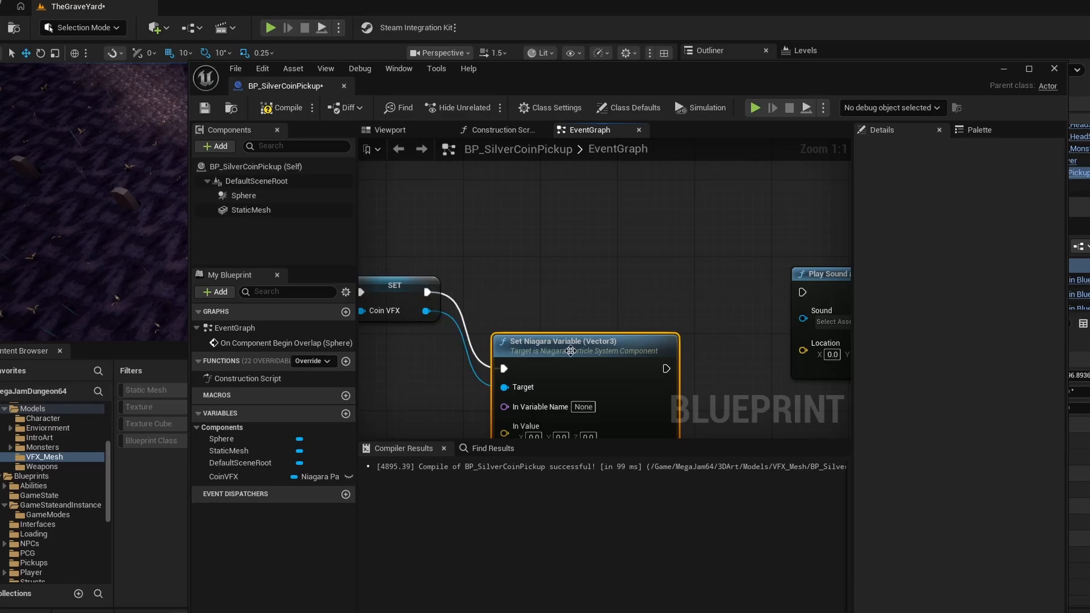
left_click_drag(572, 348, 561, 262)
left_click_drag(803, 297, 802, 296)
left_click_drag(610, 258, 639, 267)
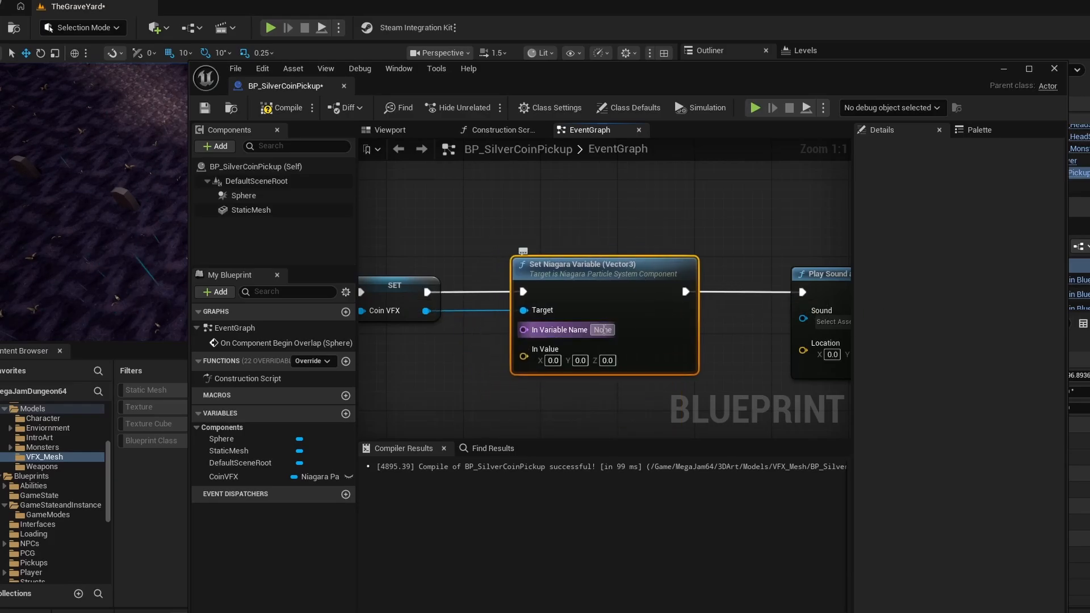
Step: Set the In Variable Name of the Set Niagara Variable (Vector3) node to PlayerLocation
left_click(604, 330)
type("PlayerLocation")
key("Return")
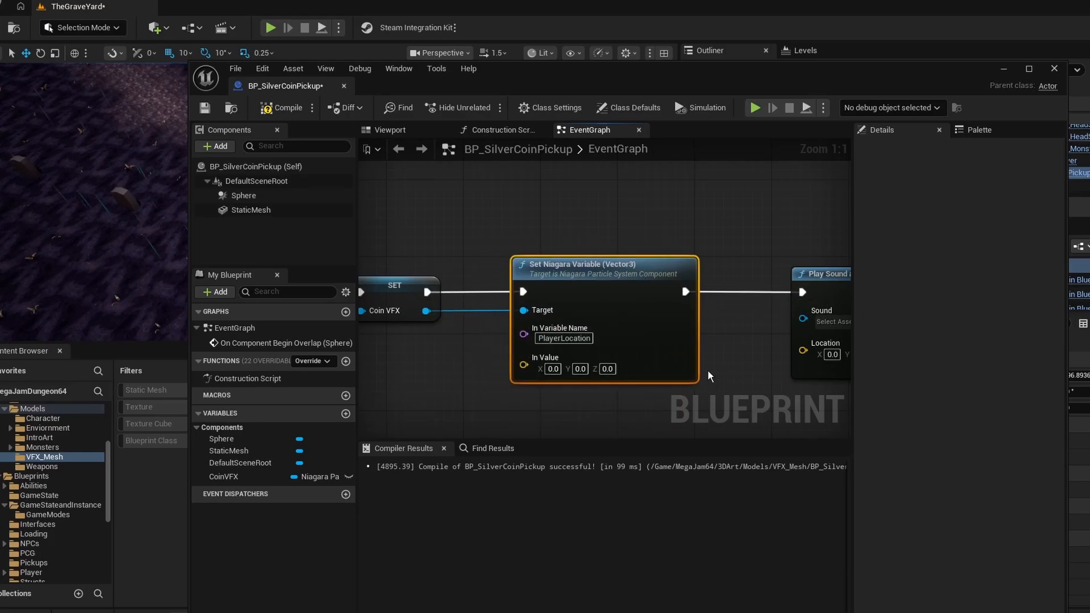
Step: Promote the Other Actor output of On Component Begin Overlap (Sphere) to a variable, keeping the name Other Actor
scroll(621, 246, "down", 2)
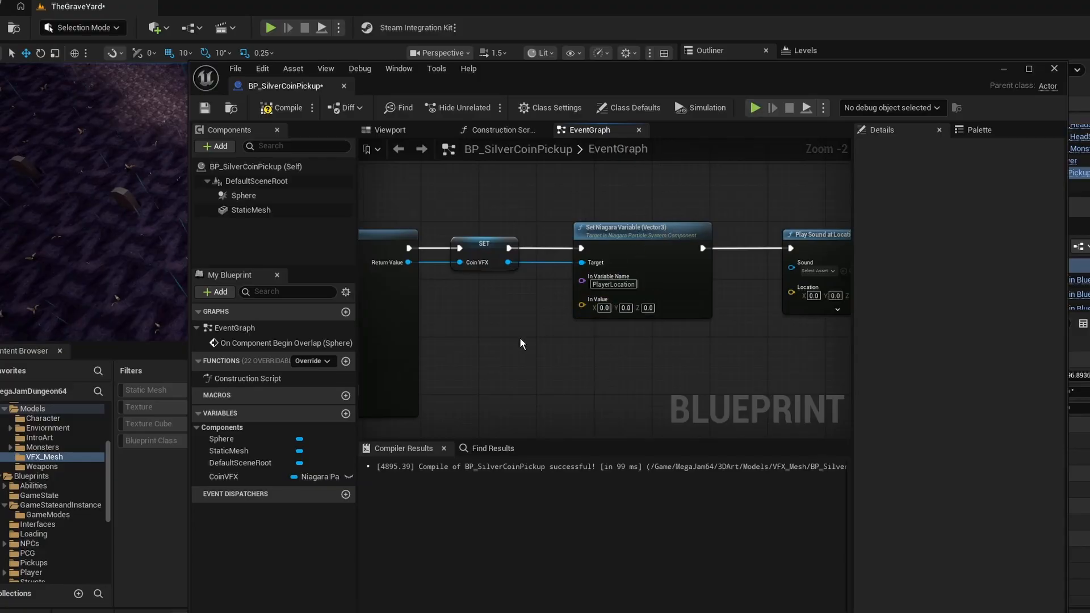
right_click(481, 329)
key("Escape")
scroll(499, 294, "down", 2)
right_click_drag(499, 294, 693, 292)
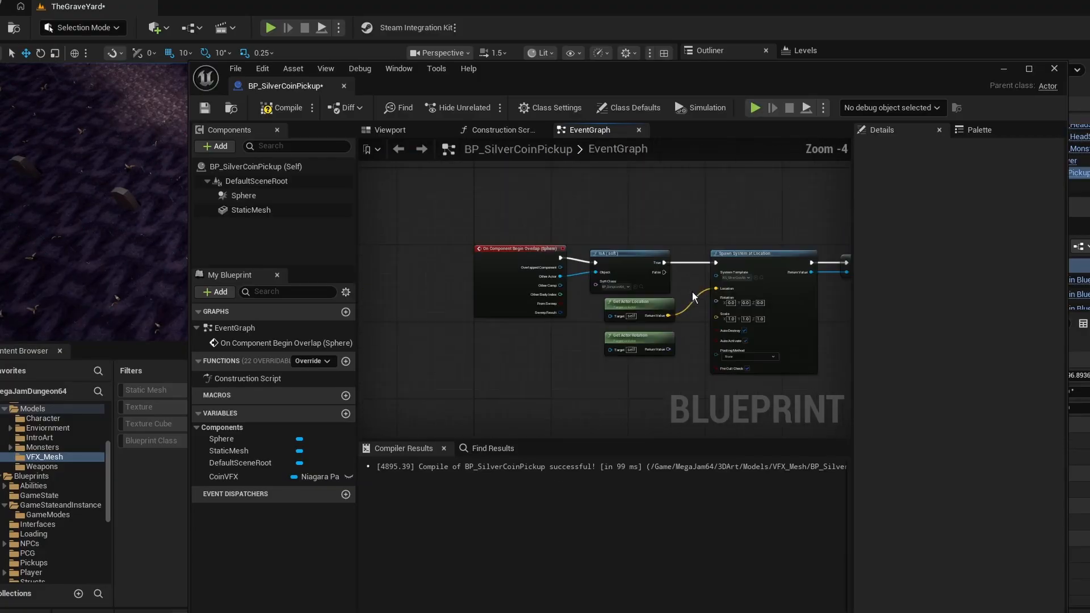
scroll(692, 292, "up", 1)
left_click_drag(513, 271, 523, 367)
left_click(572, 442)
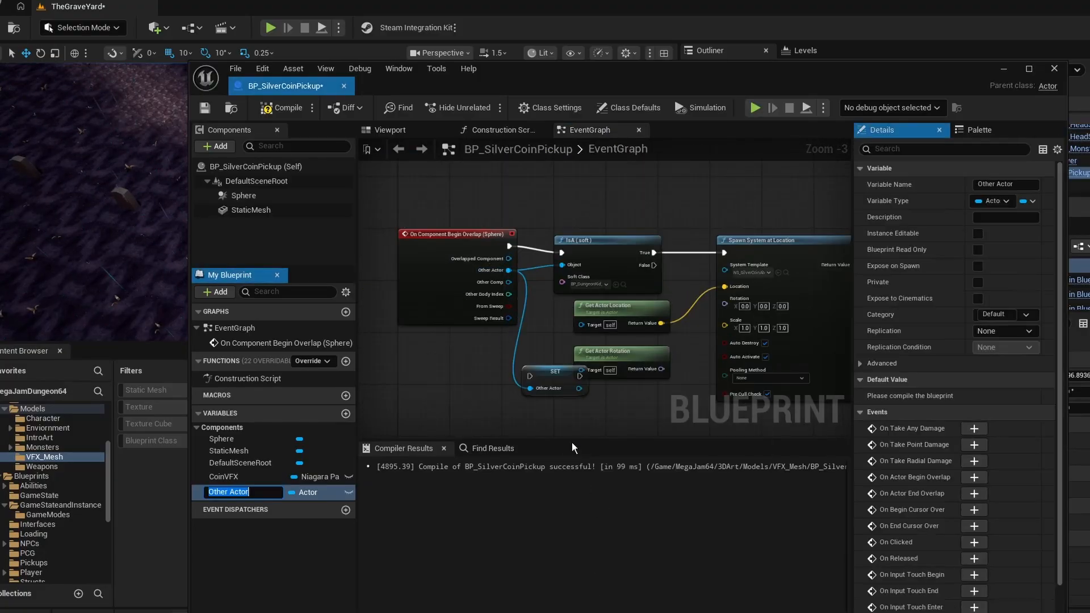
key("Return")
Step: Wire the Other Actor SET node between the IsA True output and Spawn System at Location, adding reroute points to its data wire
right_click_drag(568, 352, 605, 365)
left_click(557, 340)
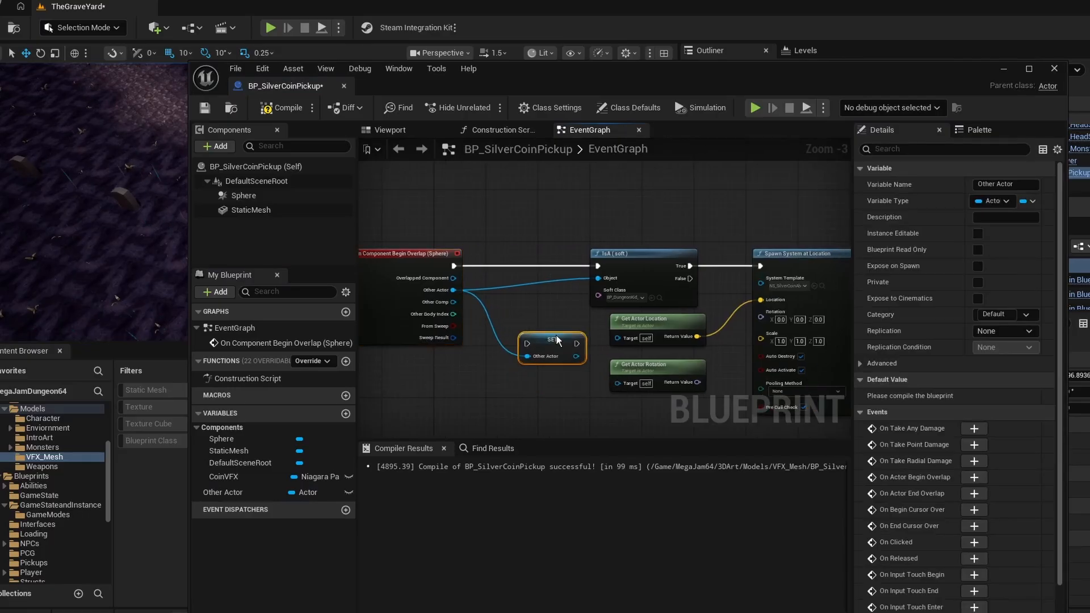
left_click_drag(631, 254, 539, 254)
left_click_drag(533, 348, 670, 283)
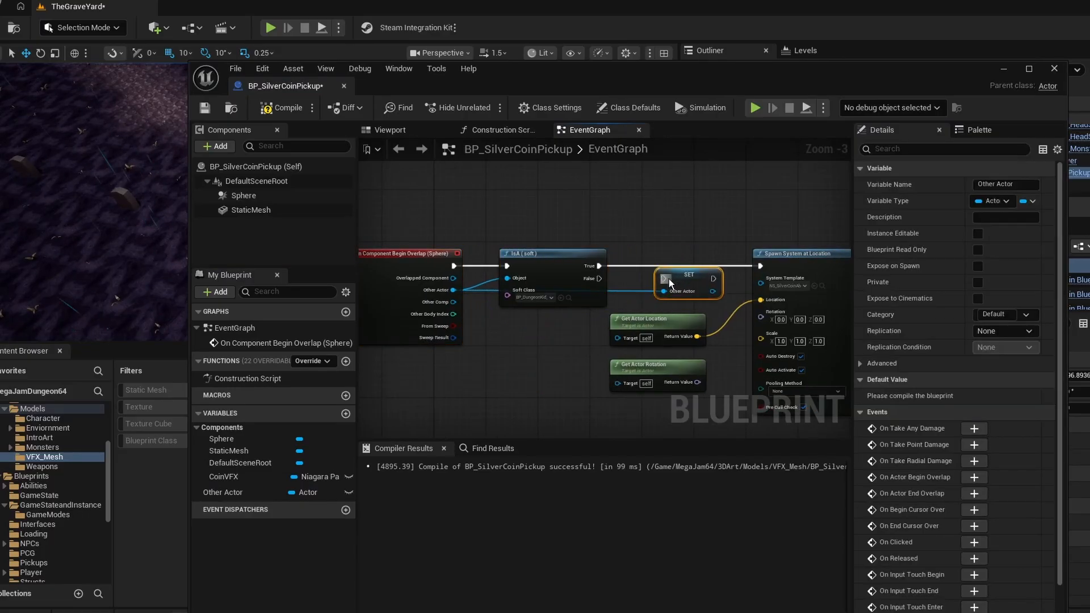
left_click_drag(601, 270, 601, 268)
left_click_drag(714, 279, 719, 282)
double_click(636, 291)
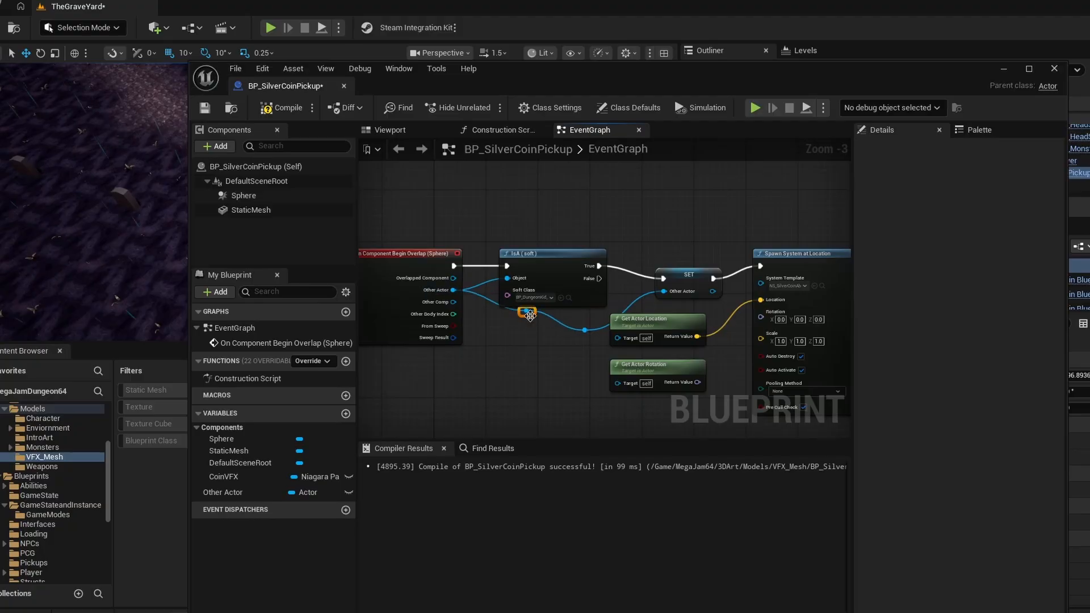
Step: Add an Other Actor getter below Set Niagara Variable (Vector3) and feed its Get Actor Location result into In Value
scroll(526, 311, "up", 1)
left_click(511, 286)
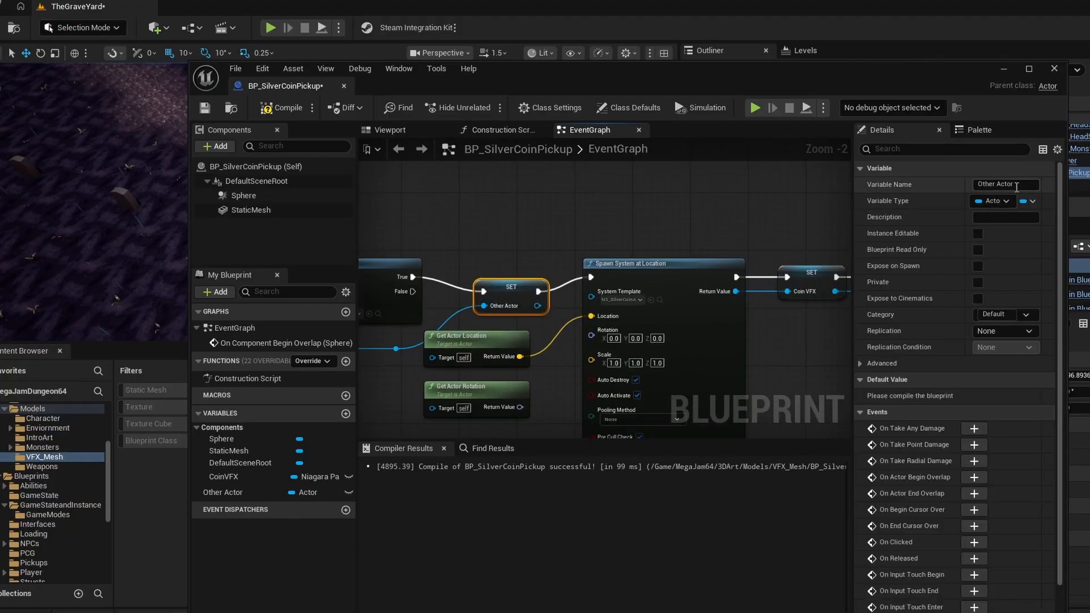
right_click_drag(733, 186, 334, 187)
left_click(224, 492)
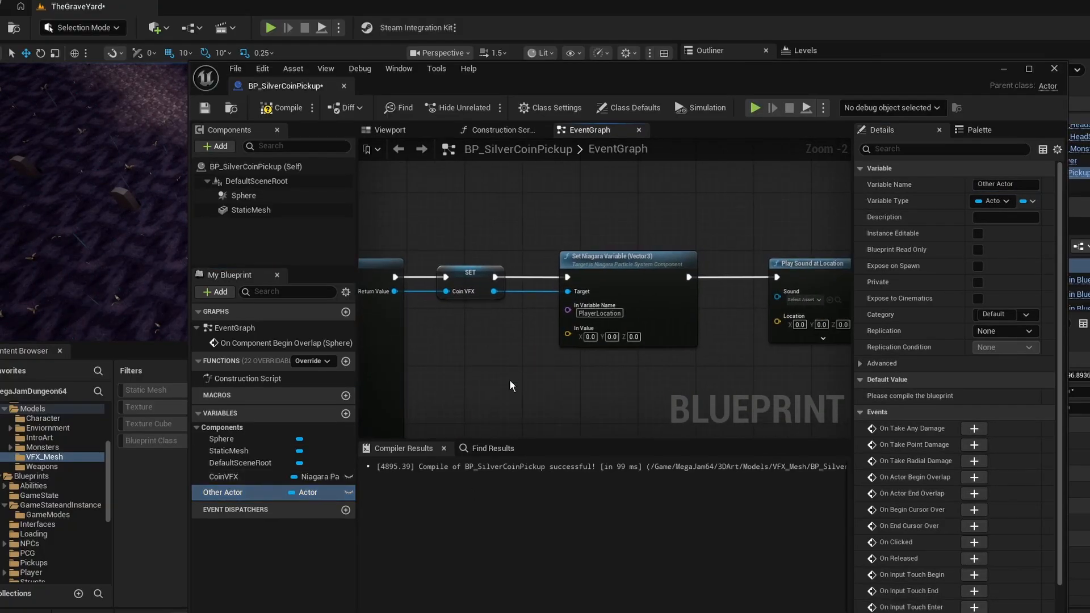
left_click_drag(510, 386, 502, 363, "ctrl")
left_click_drag(529, 360, 513, 392)
type("get")
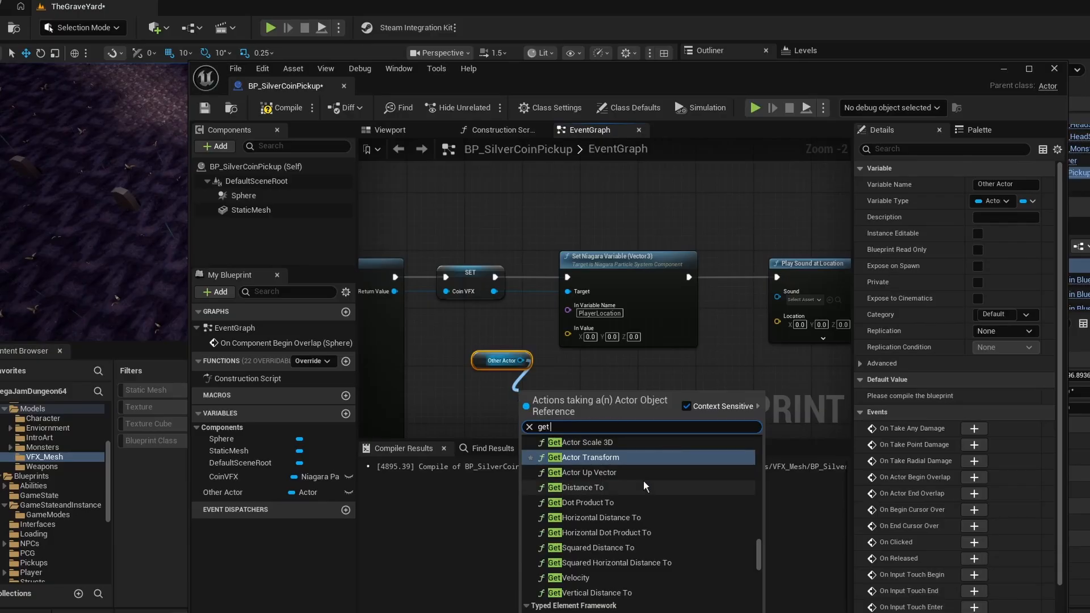
type(" actor ")
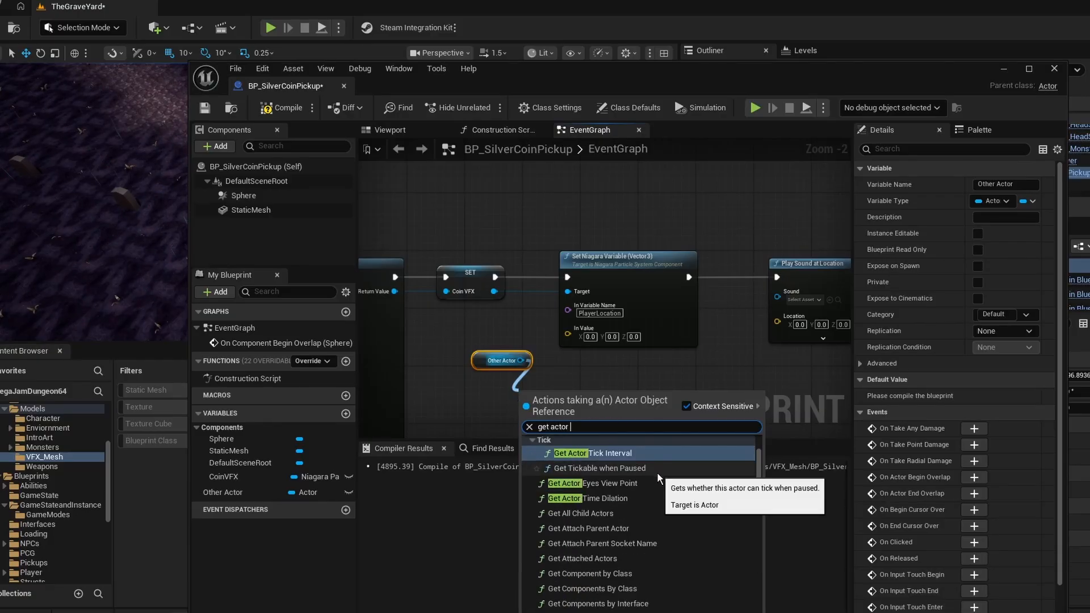
type("location")
left_click(568, 487)
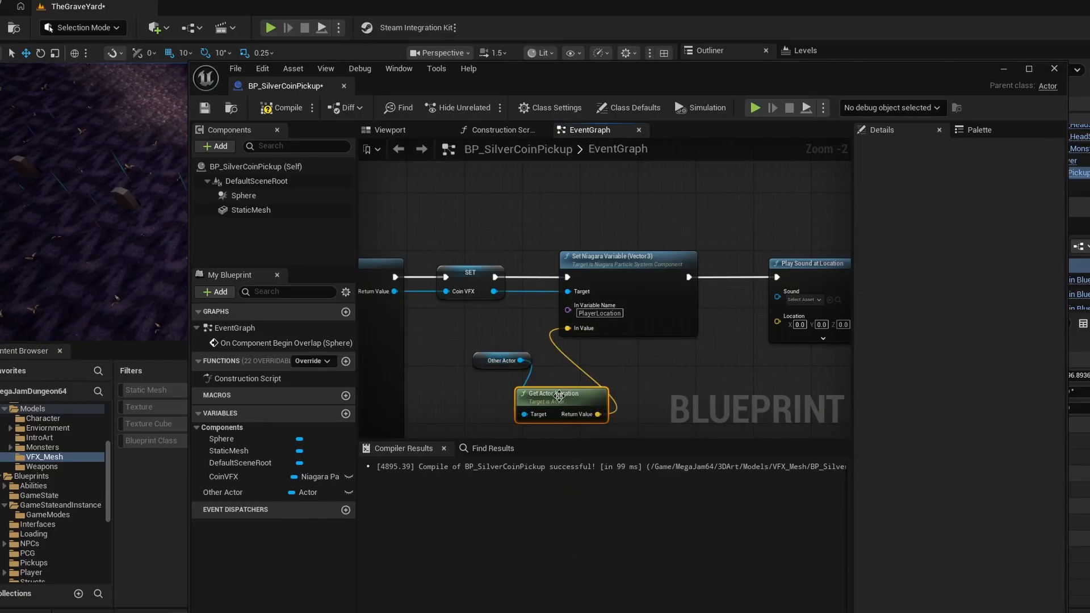
Step: Select the Set Niagara Variable node group, compile the blueprint and move its window aside to uncover the level viewport
left_click(502, 361)
scroll(518, 343, "down", 5)
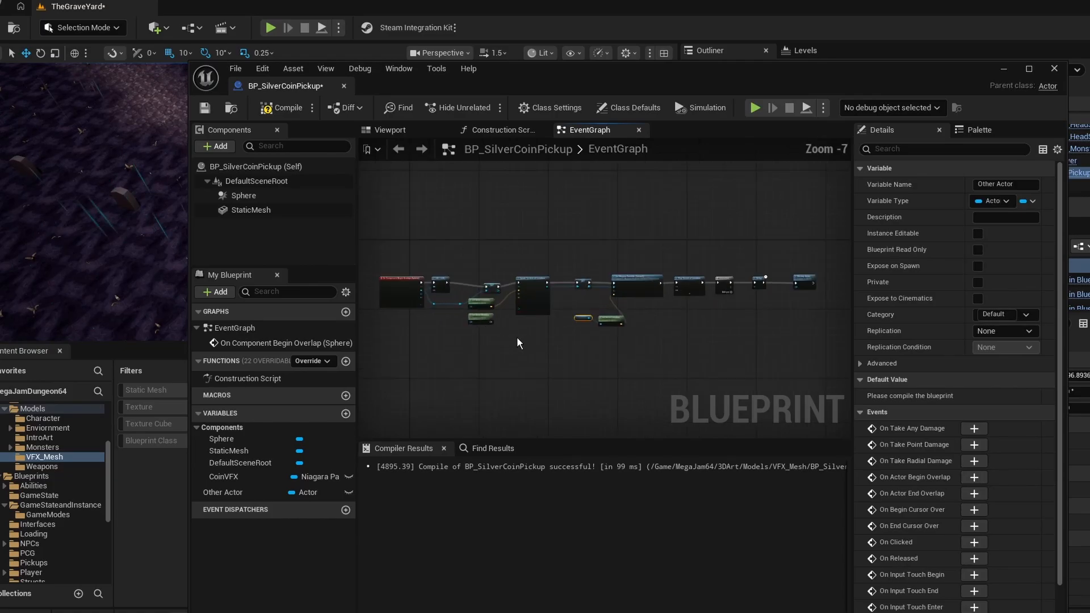
scroll(518, 343, "up", 2)
left_click_drag(714, 227, 589, 315)
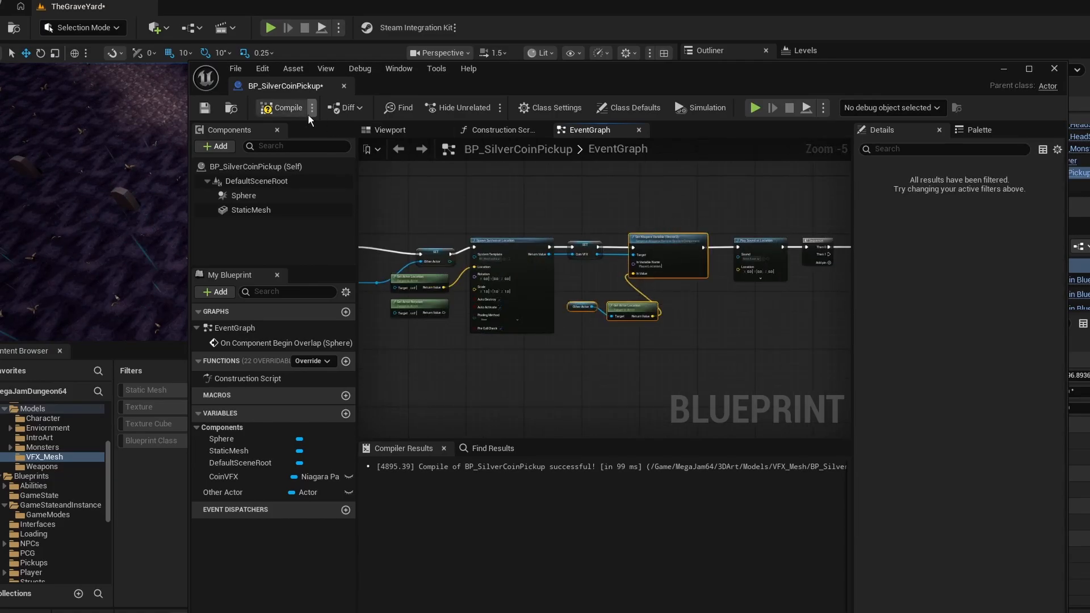
left_click_drag(739, 82, 1088, 46)
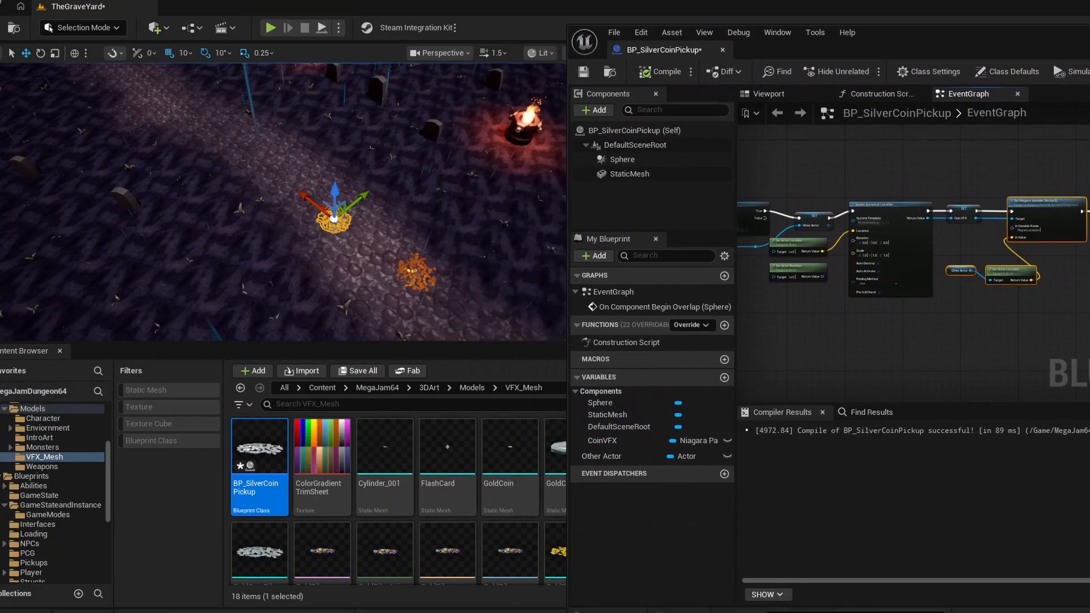
left_click_drag(816, 20, 1001, 39)
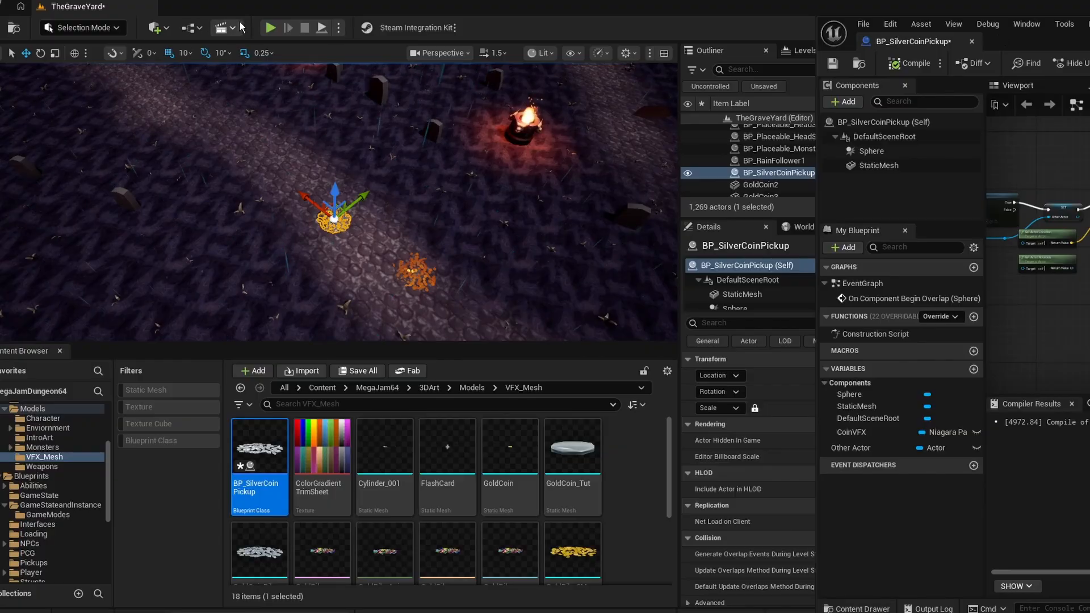
Step: Play-test the level by walking the character through the silver coin pickup, and stop the session
left_click(271, 27)
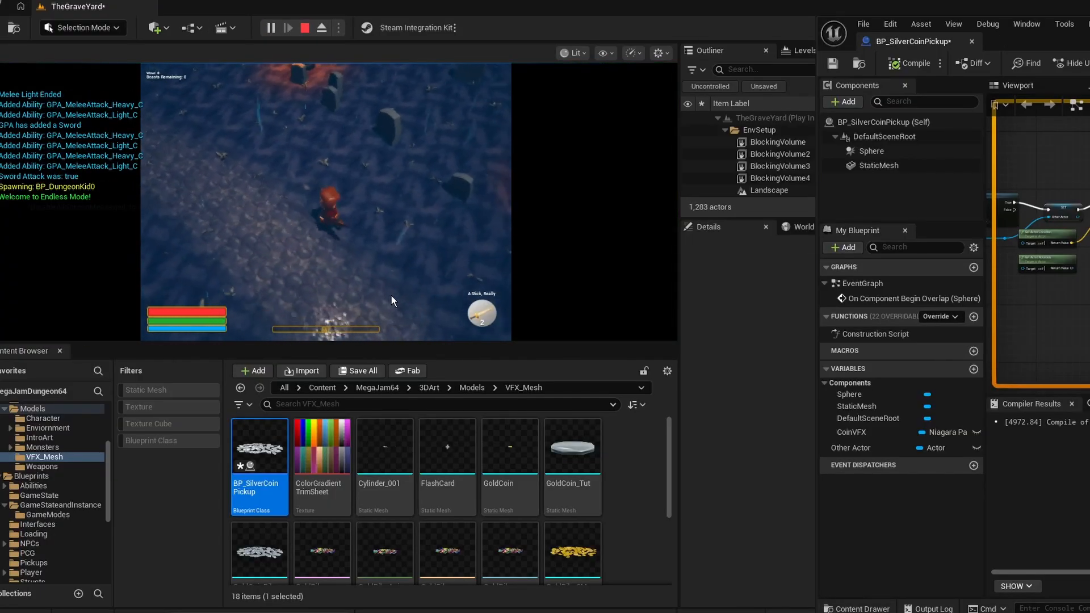
key("s")
key("a")
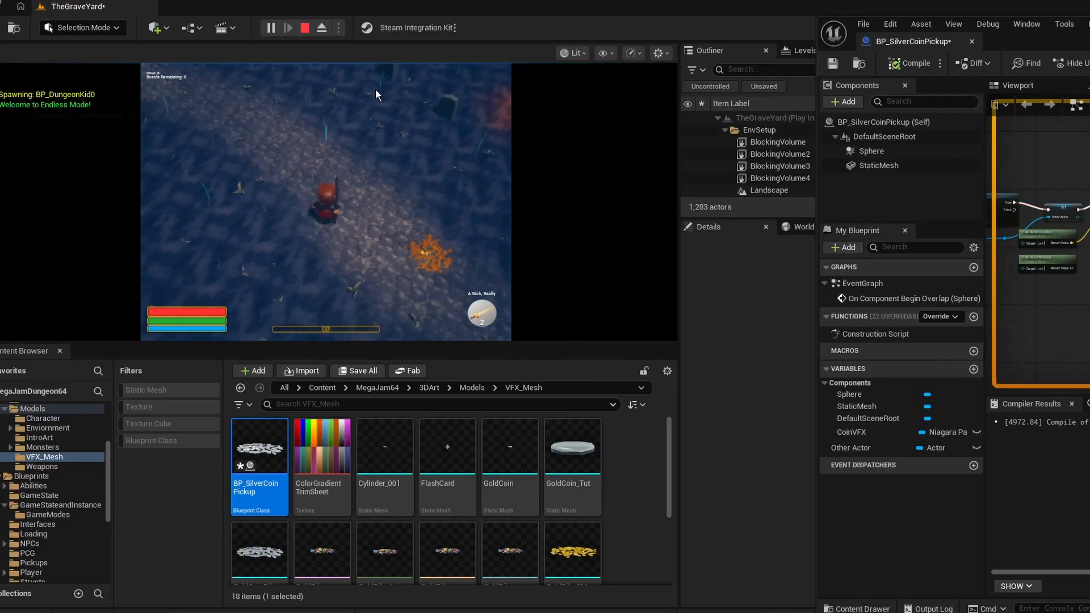
left_click(305, 28)
Step: Cut the Set Niagara Variable, Other Actor and Get Actor Location nodes from the overlap chain and reconnect the Coin VFX SET to Play Sound at Location
left_click_drag(1085, 41, 456, 75)
scroll(399, 236, "up", 5)
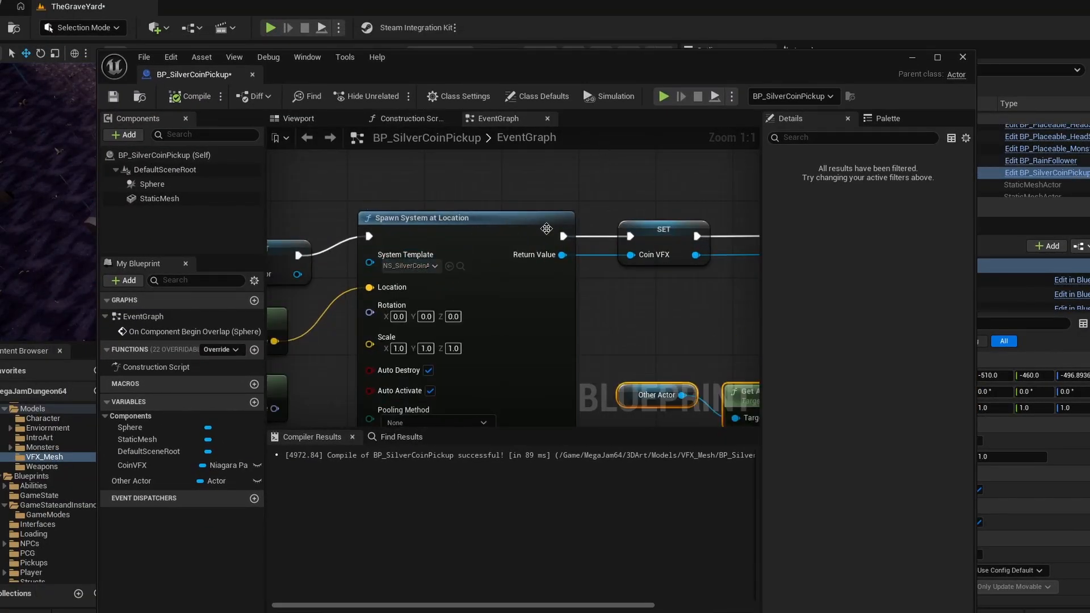
left_click_drag(642, 79, 534, 63)
right_click_drag(547, 297, 420, 256)
scroll(420, 256, "down", 6)
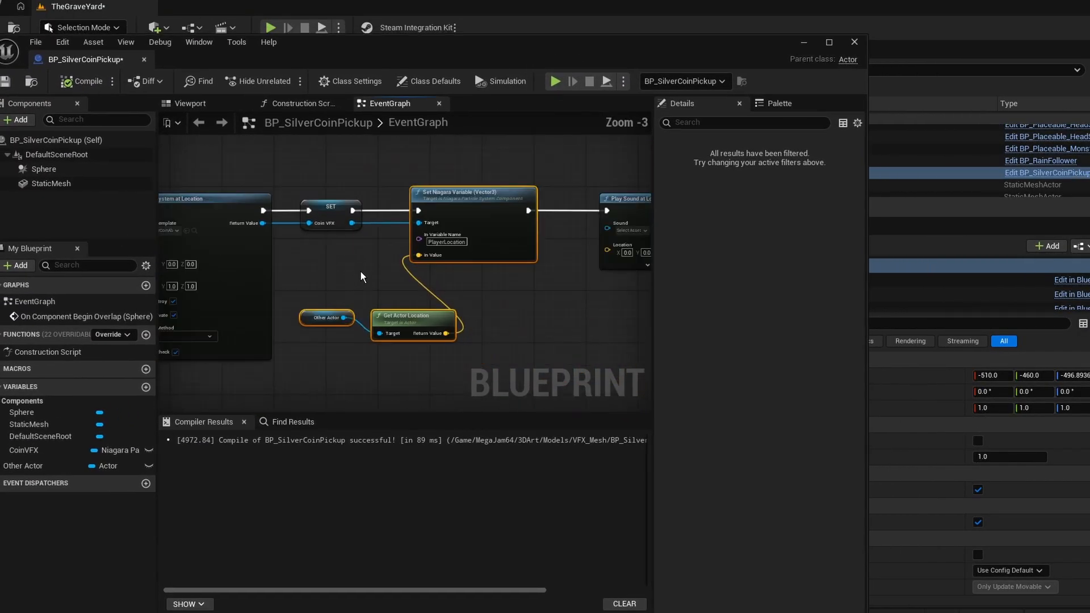
left_click_drag(487, 261, 487, 261)
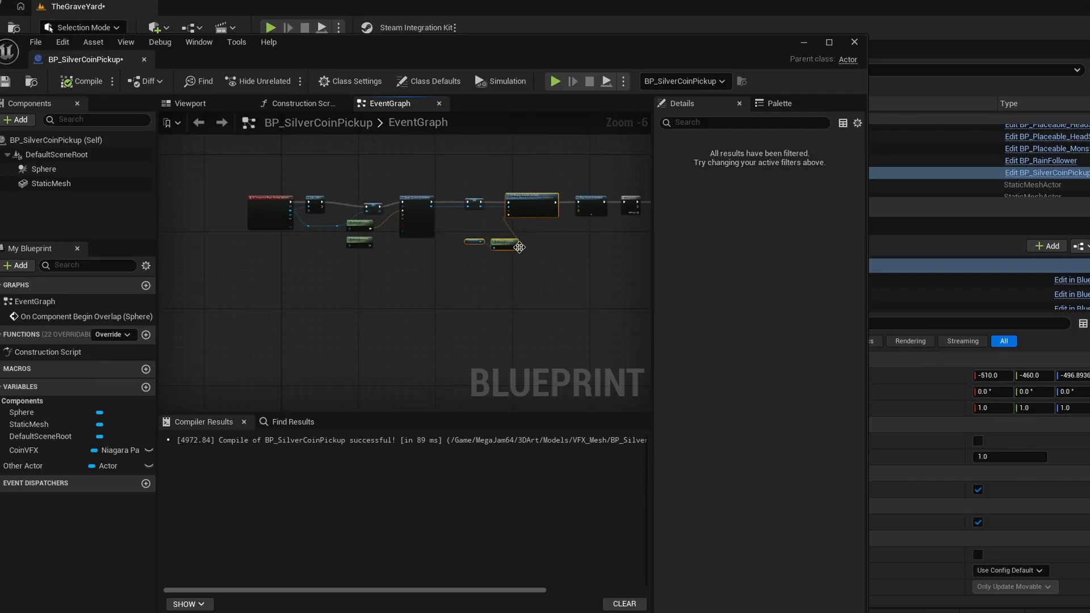
scroll(599, 206, "up", 2)
key("Delete")
left_click_drag(558, 197, 560, 198)
Step: Add an Event Tick node below the overlap event and paste the cut PlayerLocation nodes beside it
right_click_drag(366, 274, 651, 178)
right_click_drag(227, 285, 475, 332)
right_click(468, 316)
type("event t")
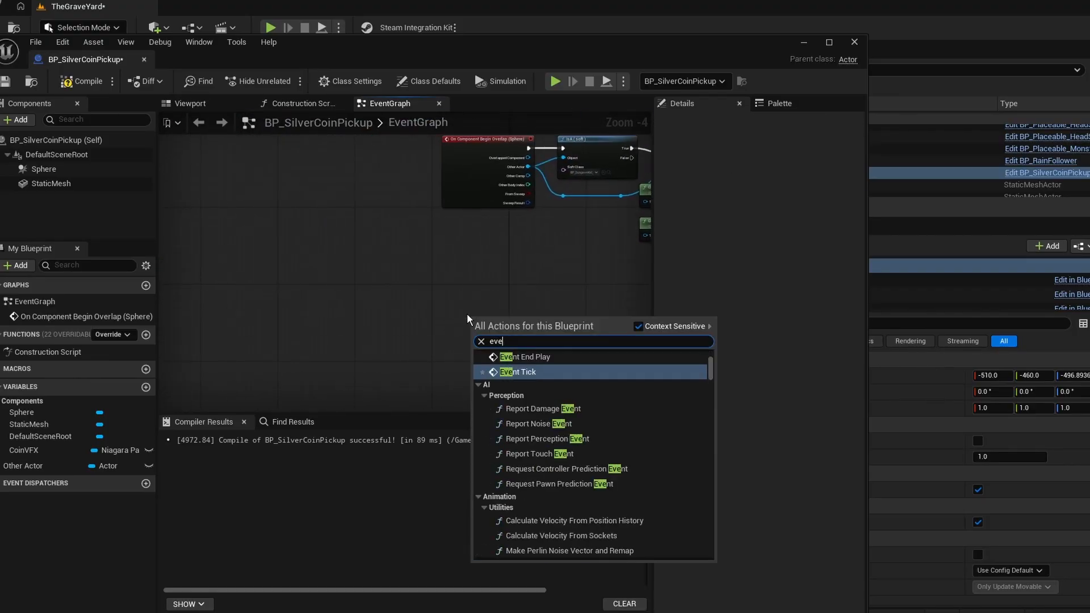
left_click(522, 373)
scroll(546, 331, "up", 2)
right_click_drag(548, 336, 544, 159)
key("ctrl+v")
Step: Add a Coin VFX getter with an Is Valid check between Event Tick and Set Niagara Variable (Vector3), and compile the blueprint
left_click_drag(23, 465, 423, 193)
left_click(386, 230)
type("is va")
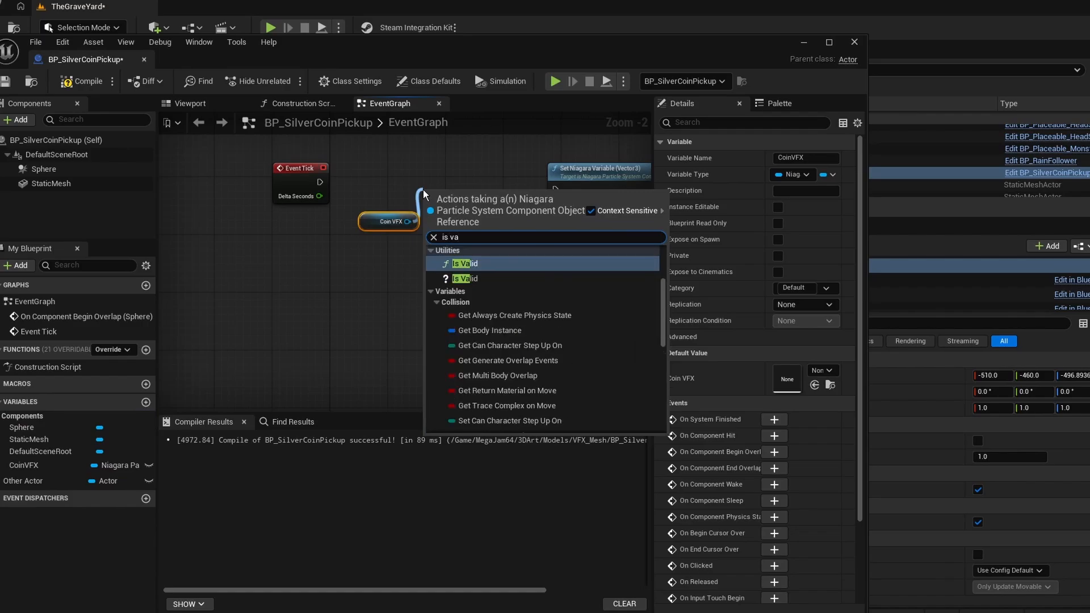
left_click(465, 278)
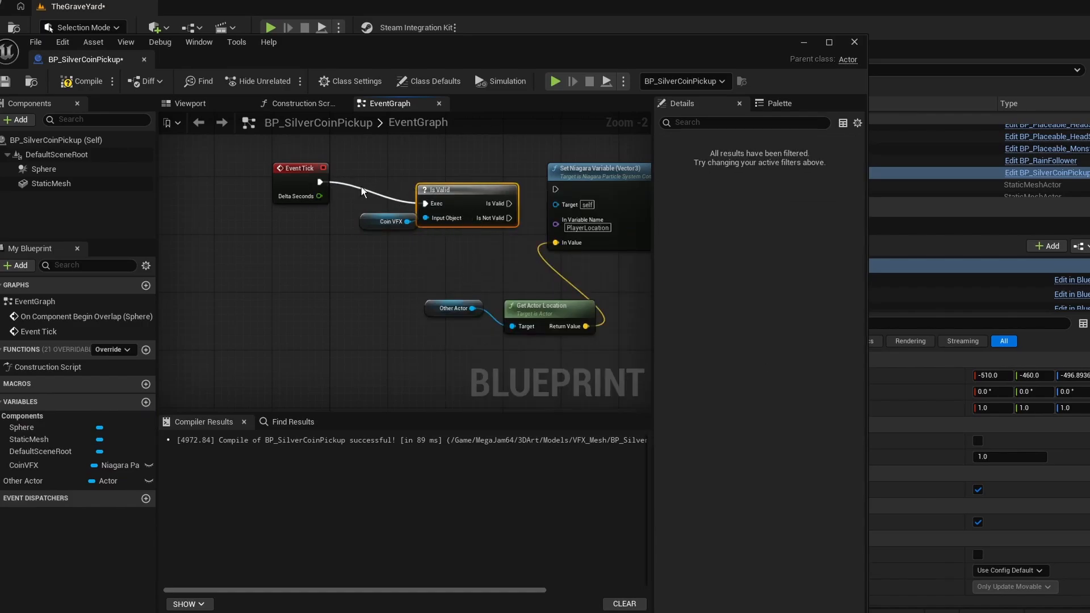
left_click_drag(433, 192, 432, 176)
right_click_drag(364, 229, 297, 247)
left_click(297, 247)
left_click(82, 86)
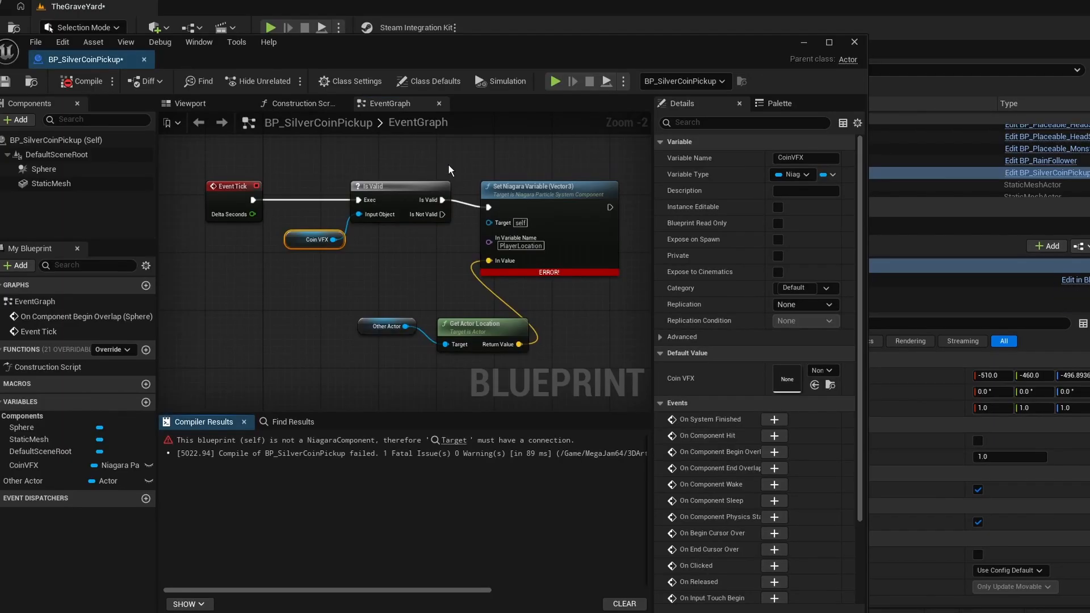
Step: Connect the Coin VFX getter to the Target of Set Niagara Variable (Vector3) and recompile the blueprint
right_click_drag(531, 180, 477, 162)
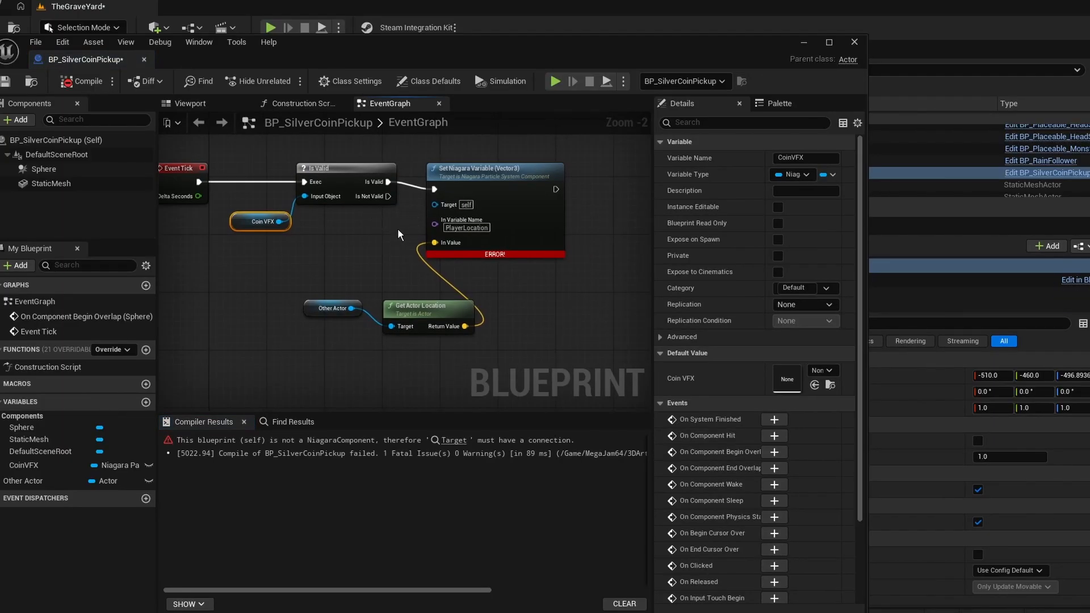
left_click_drag(279, 221, 435, 203)
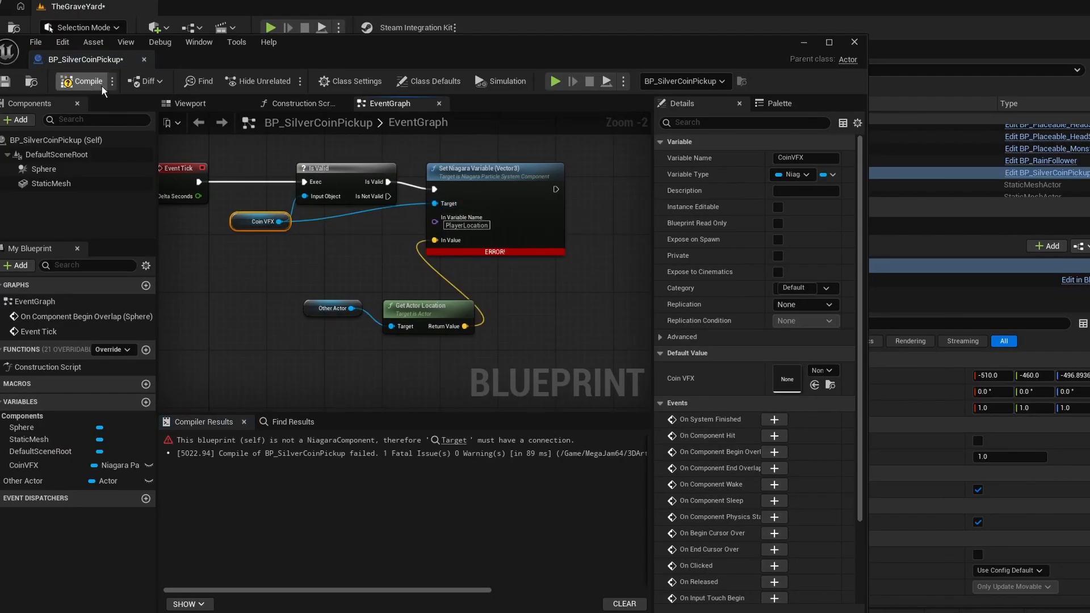
left_click(82, 81)
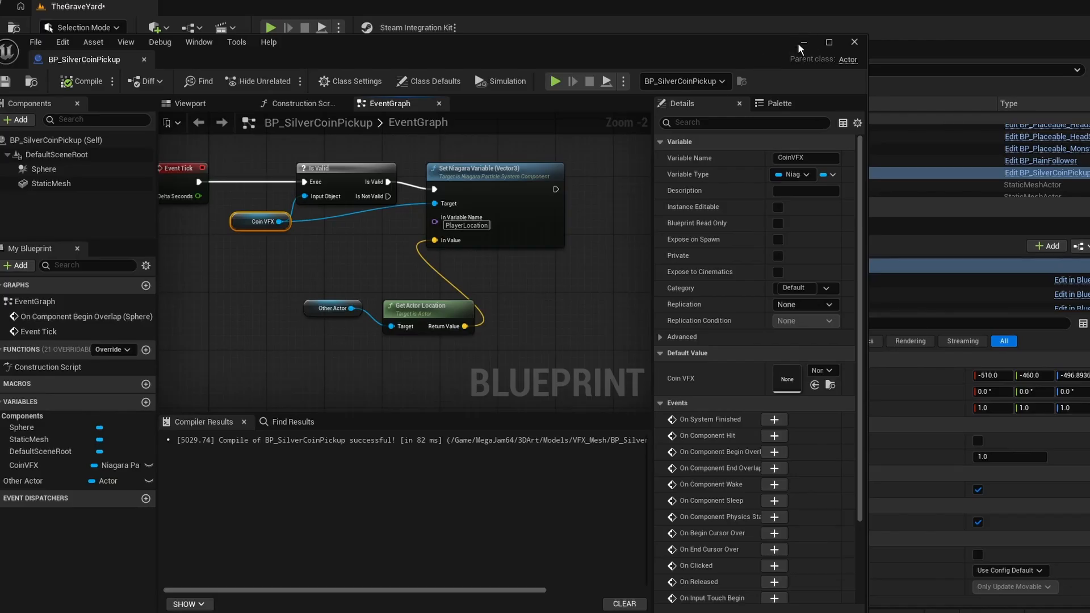
Step: Minimize the blueprint window, play-test the coin pickup by moving the character around it, and stop the session
left_click(802, 44)
left_click(271, 27)
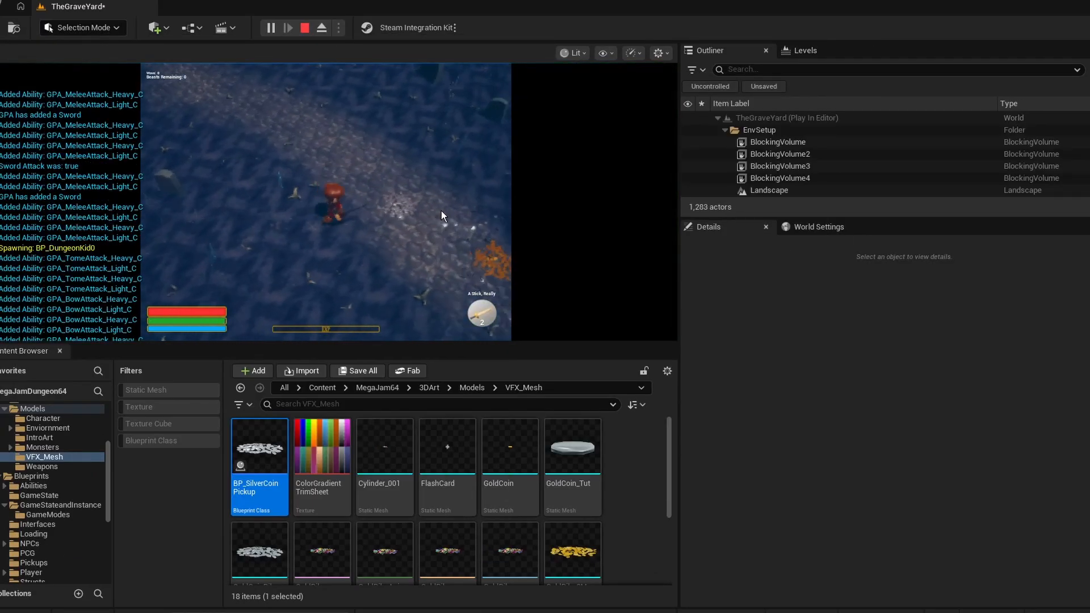
key("d")
key("a")
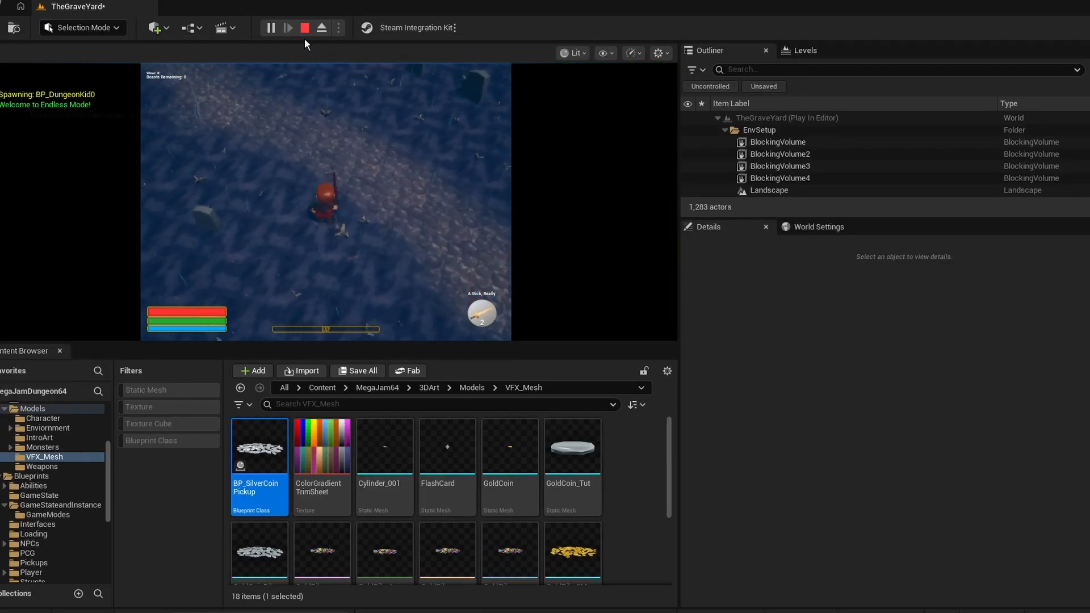
left_click(304, 27)
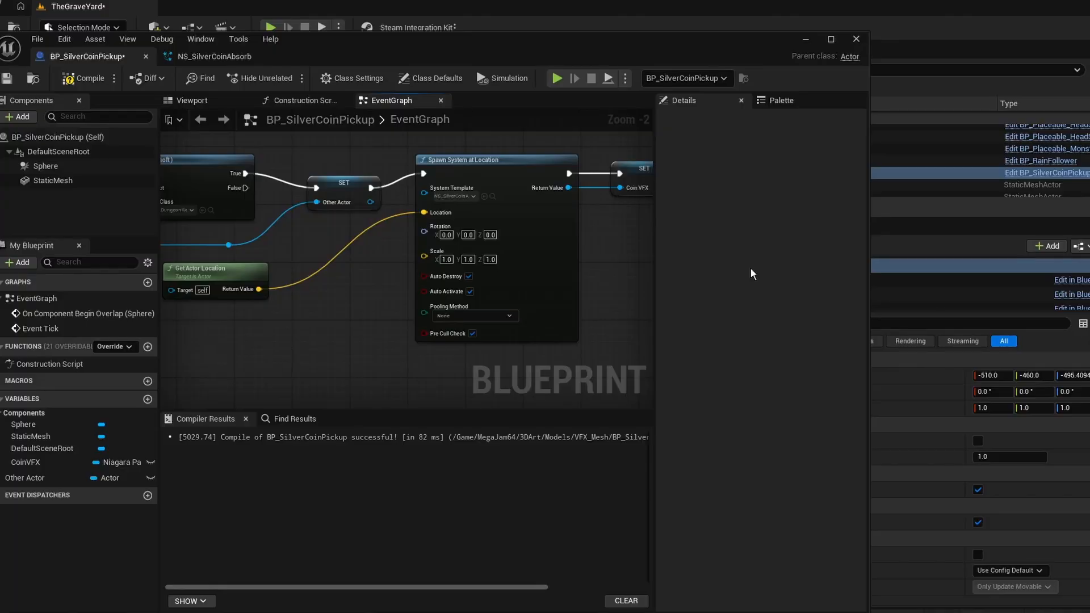
Step: Insert a vector Add node with a Z offset of 2 between Get Actor Location and the Location of Spawn System at Location
left_click_drag(259, 289, 302, 322)
type("+")
key("Return")
left_click_drag(369, 323, 425, 213)
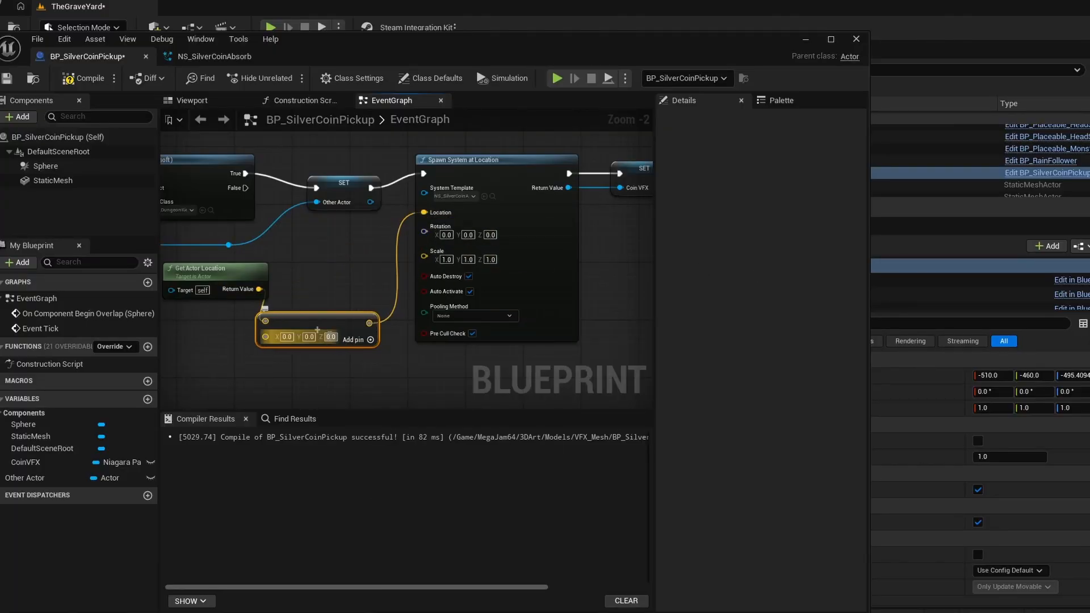
type("2")
key("Return")
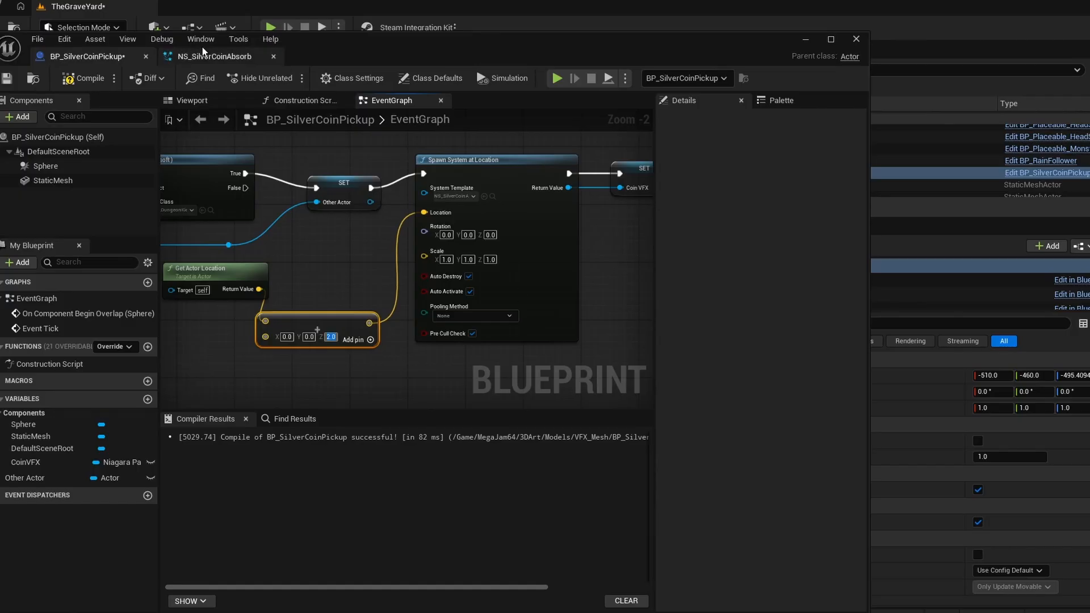
Step: Compile the blueprint, play-test the level full screen by running the character over the silver coin pile, and stop the session
left_click(83, 78)
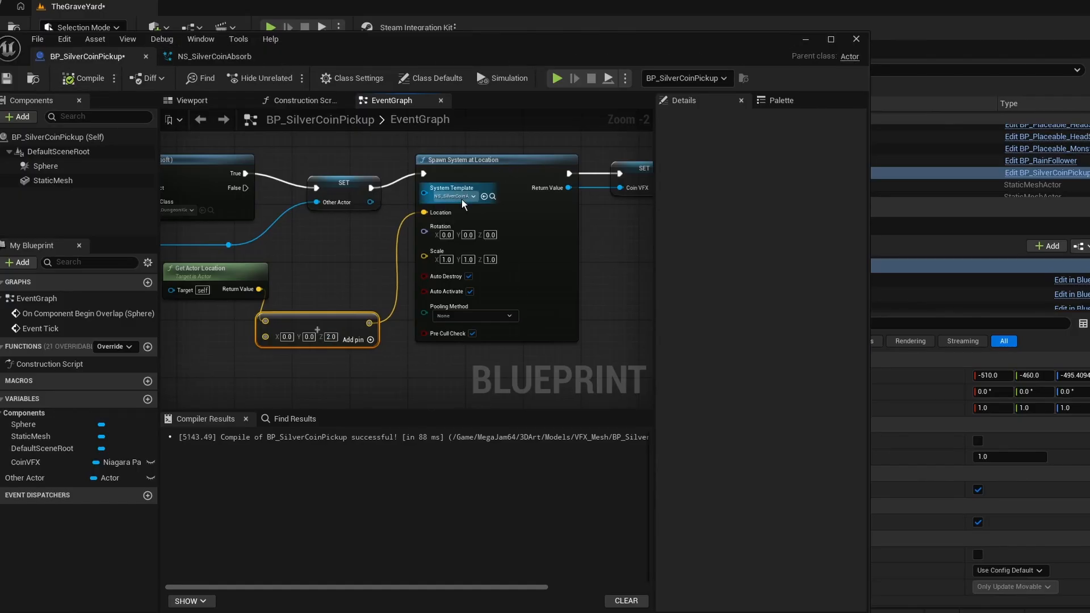
left_click(806, 40)
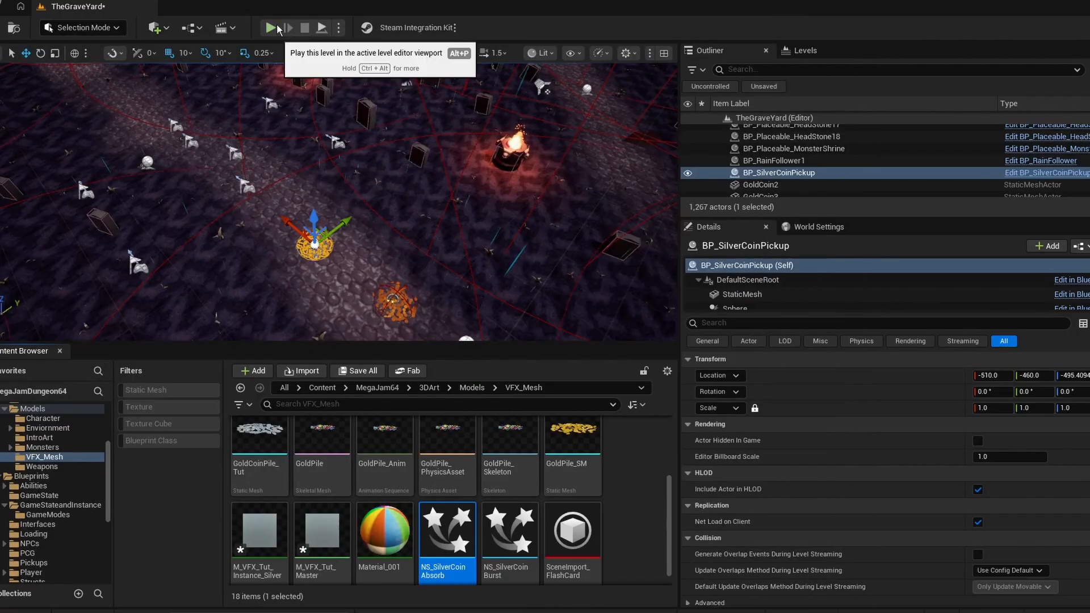
left_click(272, 29)
key("F11")
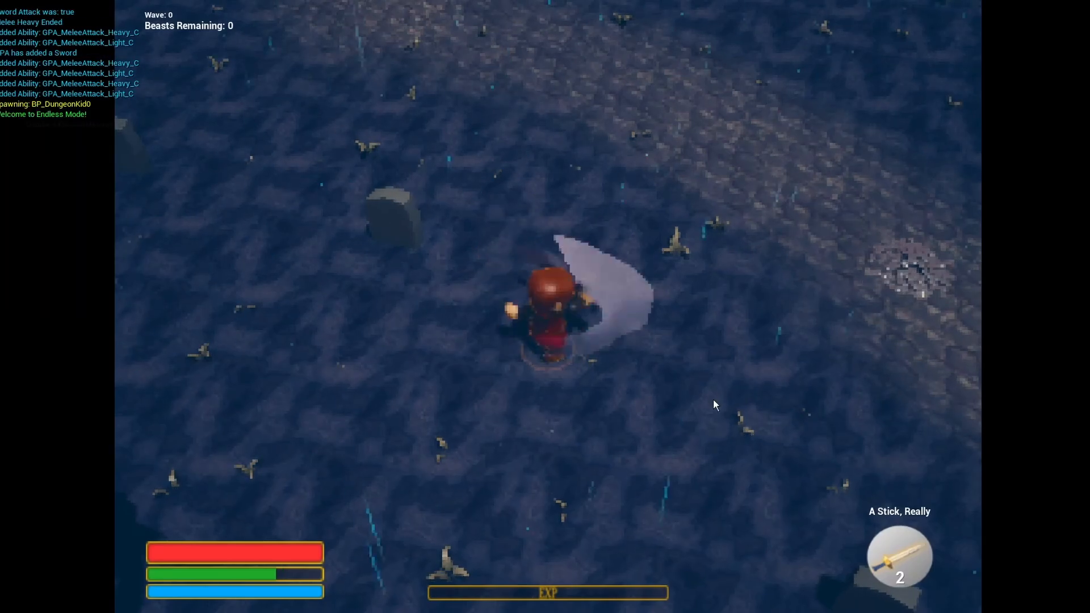
key("d")
key("w")
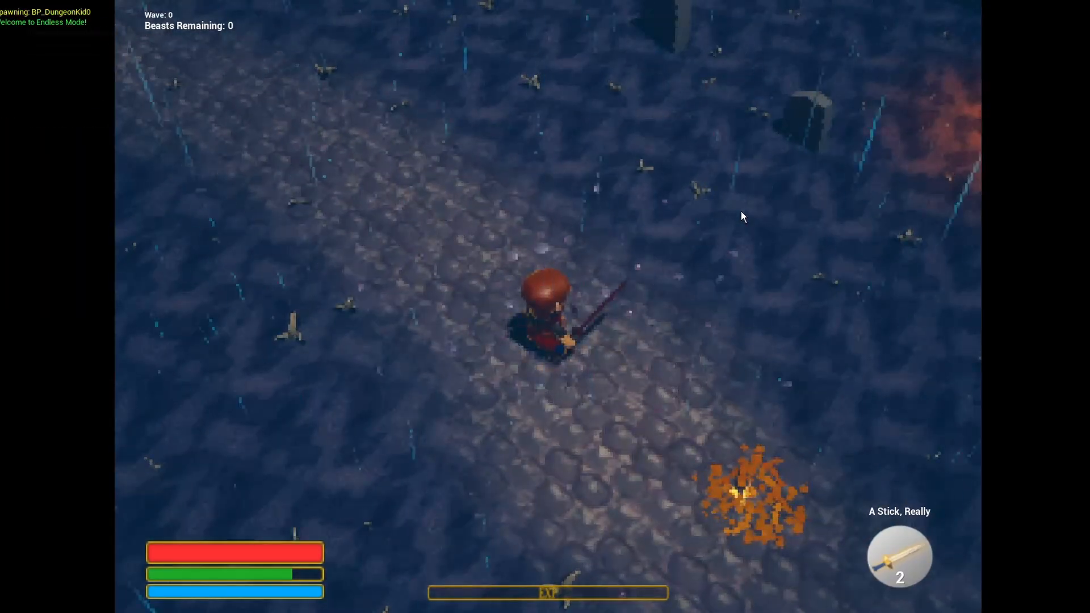
key("s")
key("Escape")
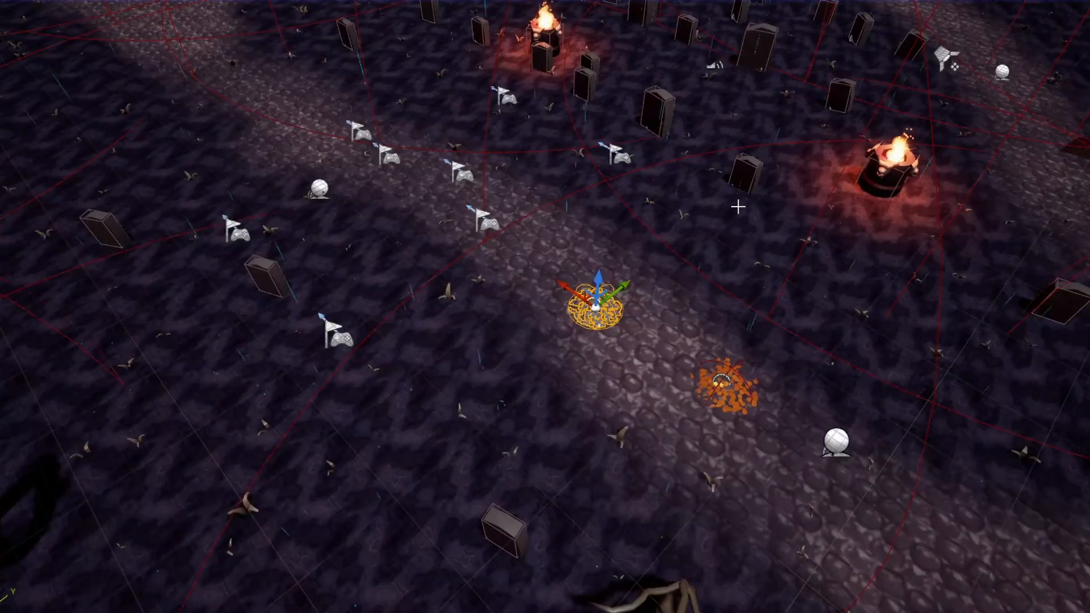
key("F11")
Step: Open NS_SilverCoinAbsorb and examine the Attractor Position input and its usage note in CoinUpCone's Point Attraction Force
double_click(447, 545)
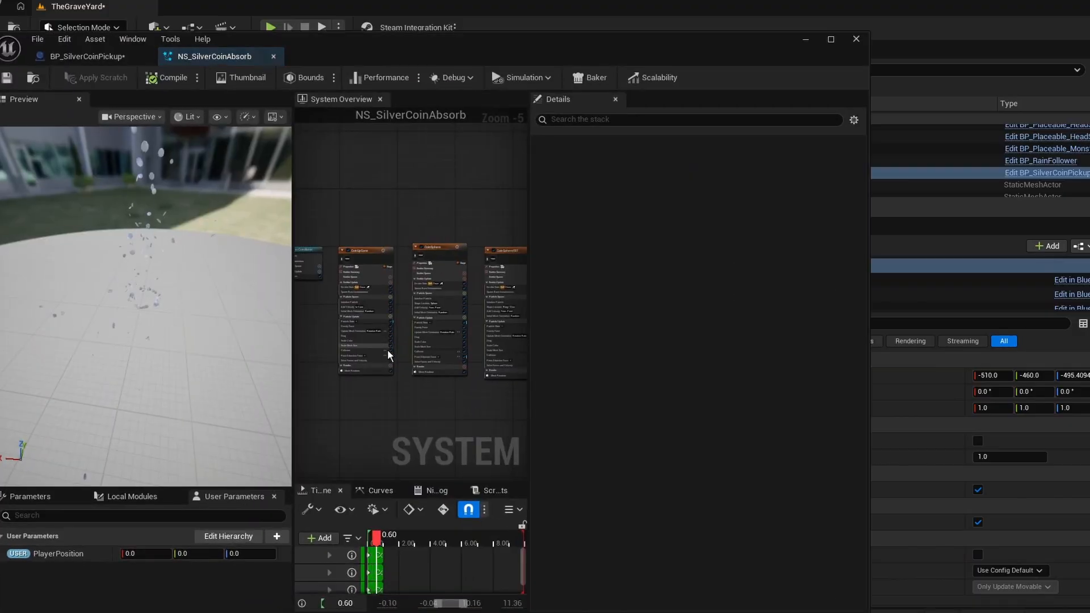
scroll(387, 349, "up", 4)
left_click(358, 366)
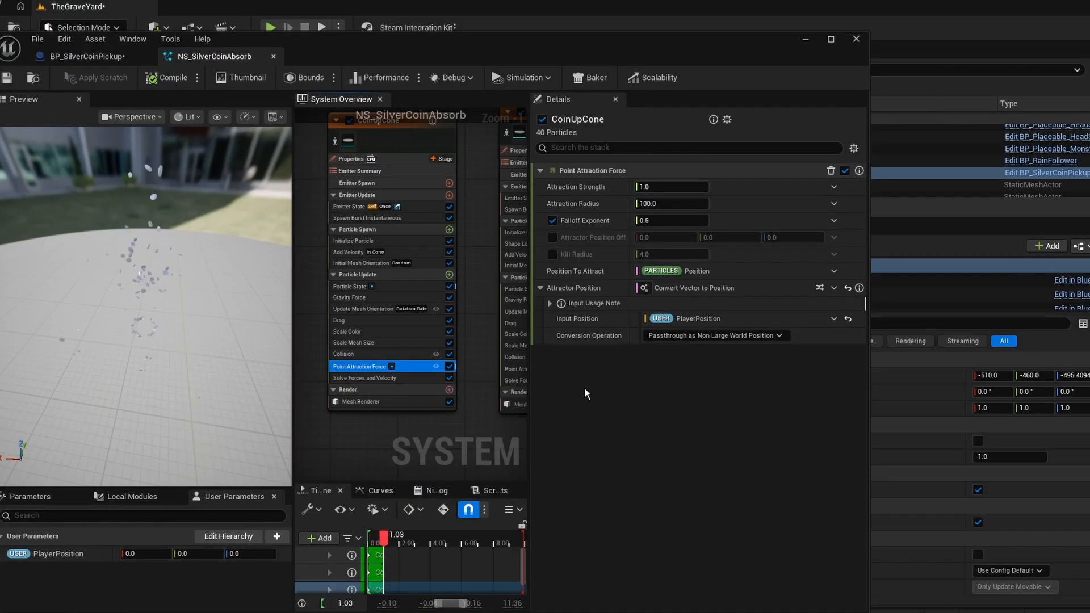
left_click(548, 303)
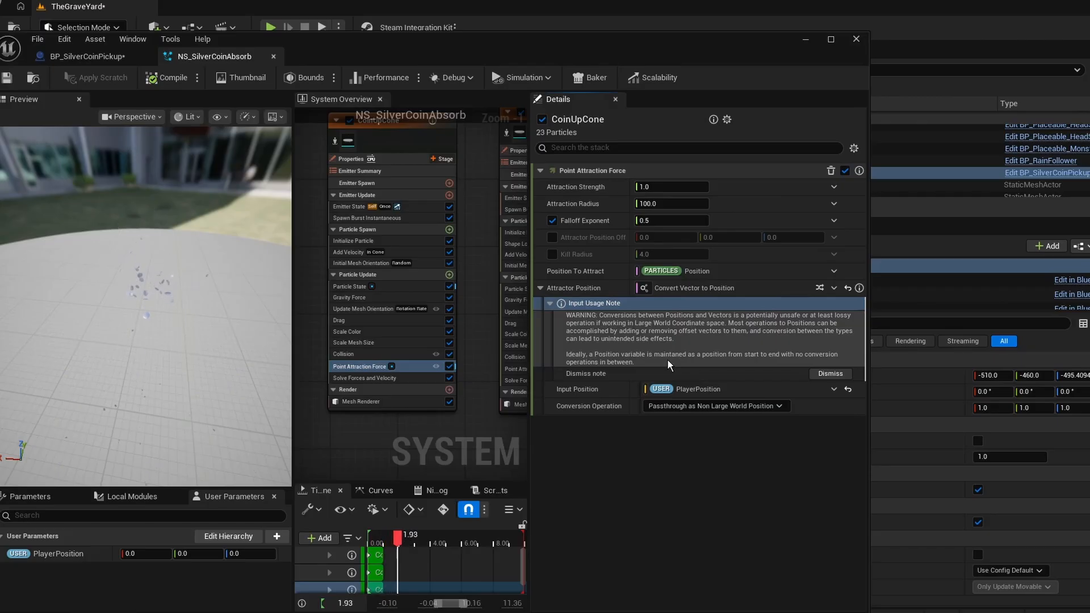
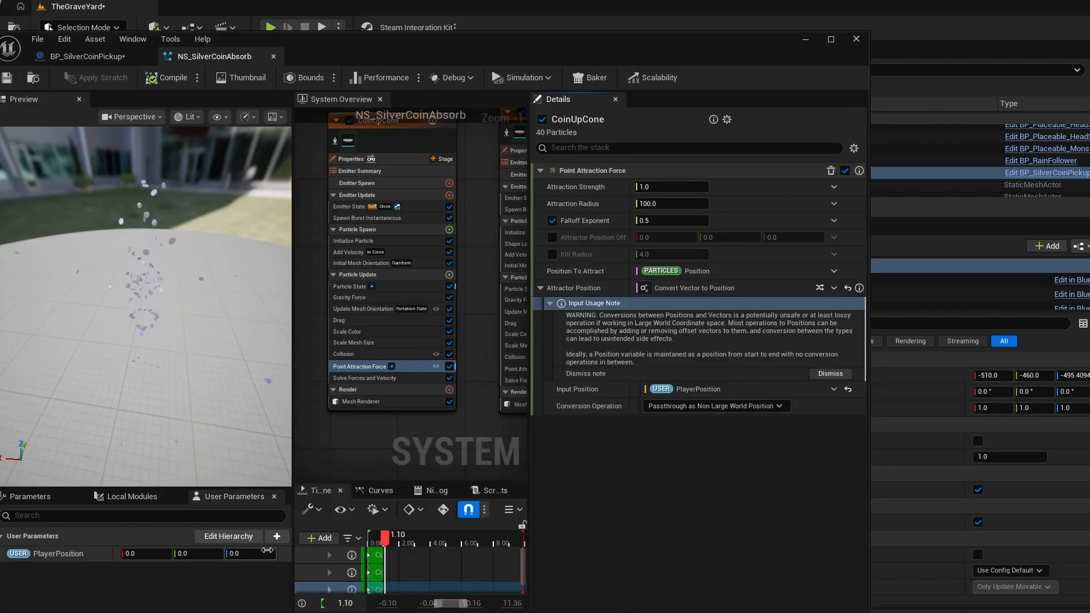
Step: Replace the PlayerPosition vector user parameter with a Position-type PlayerPosition and link it to CoinUpCone's Attractor Position
right_click(96, 555)
left_click(22, 558)
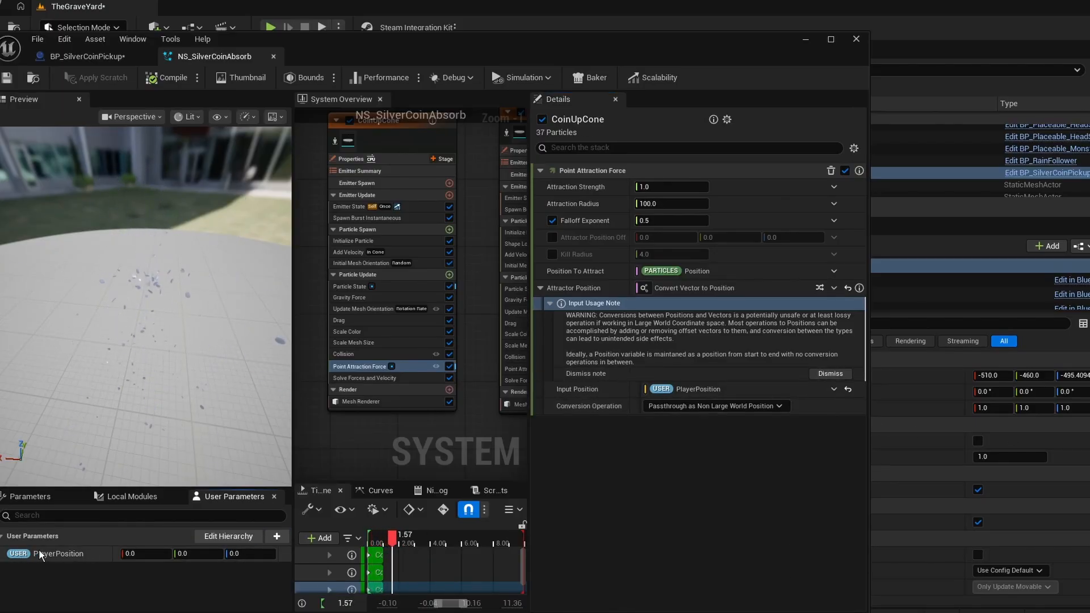
left_click(277, 536)
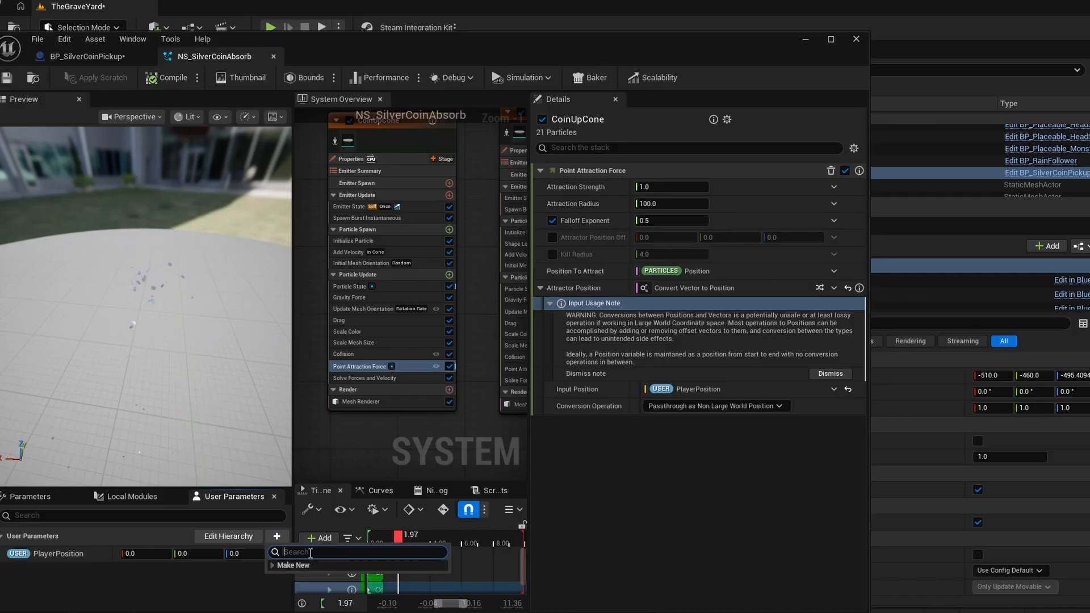
type("position")
left_click(304, 588)
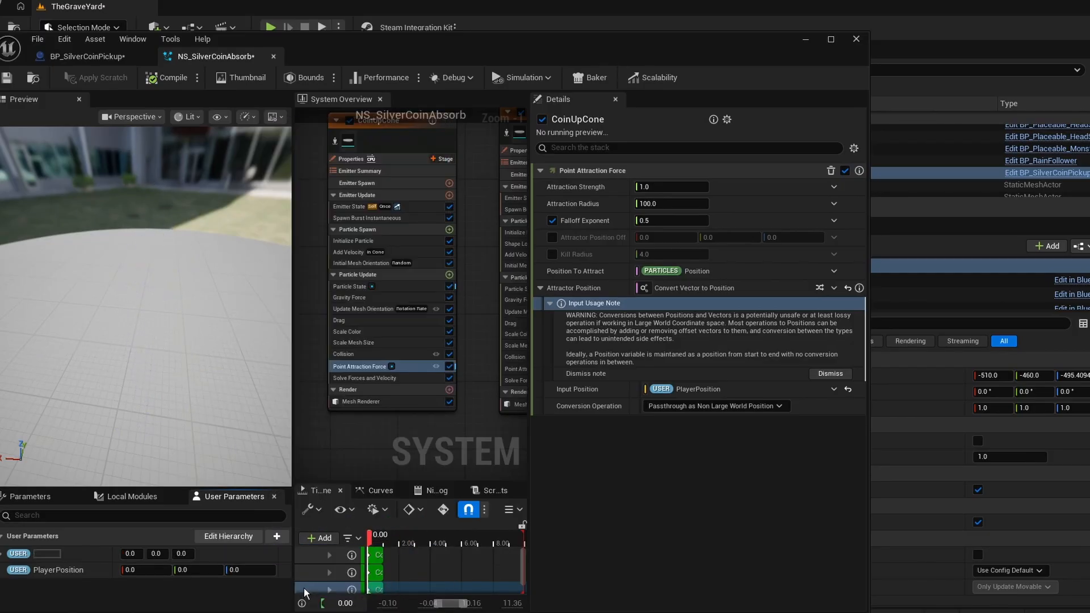
type("PlayerPosition")
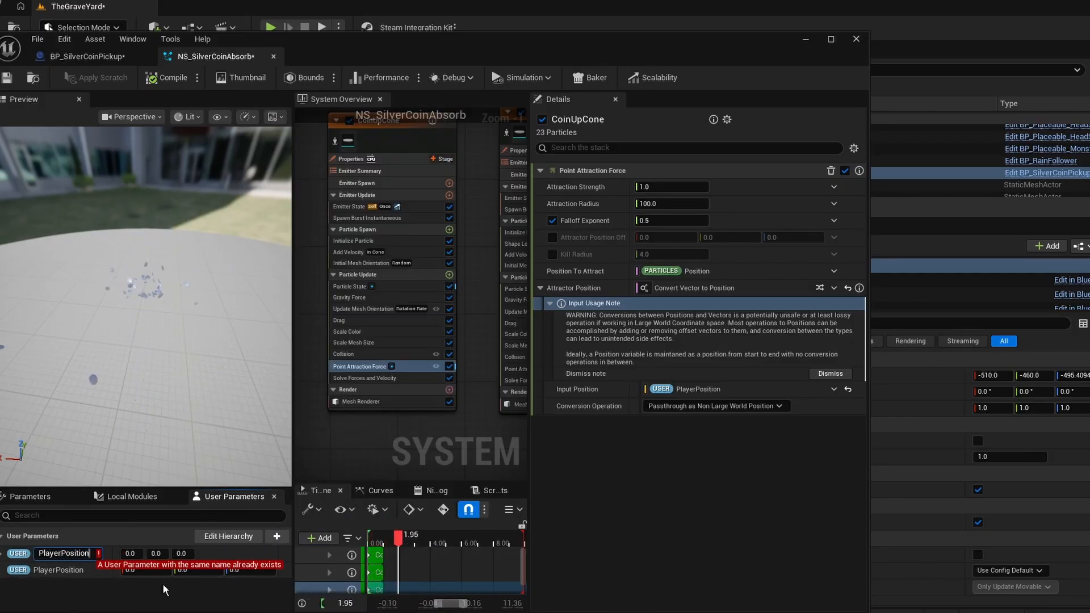
key("Return")
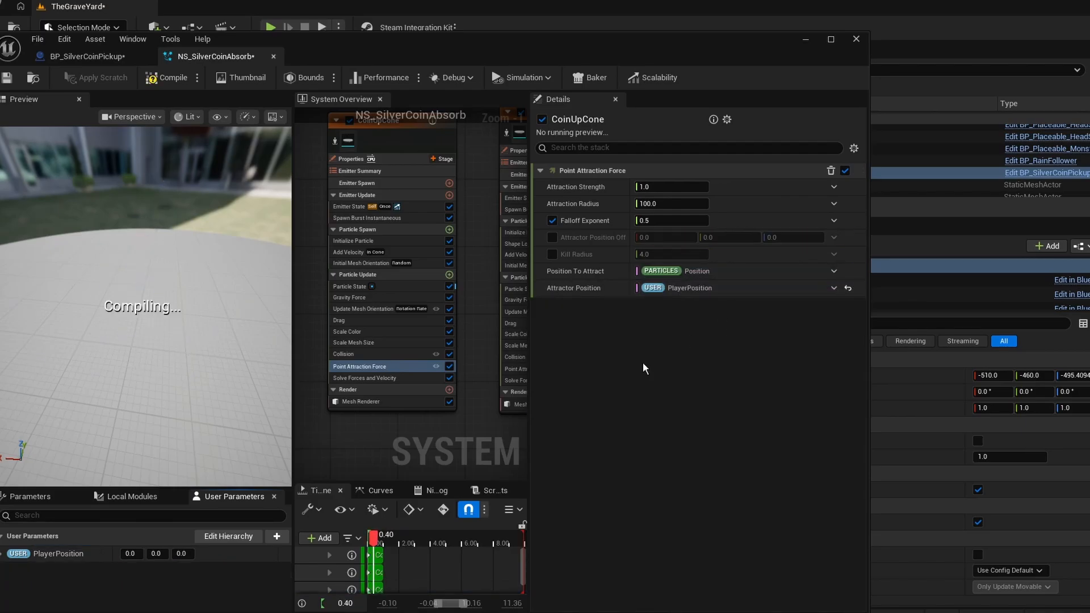
Step: Compile and save the Niagara system, then briefly start and stop a play test of the level
left_click(166, 82)
left_click(8, 78)
left_click(806, 39)
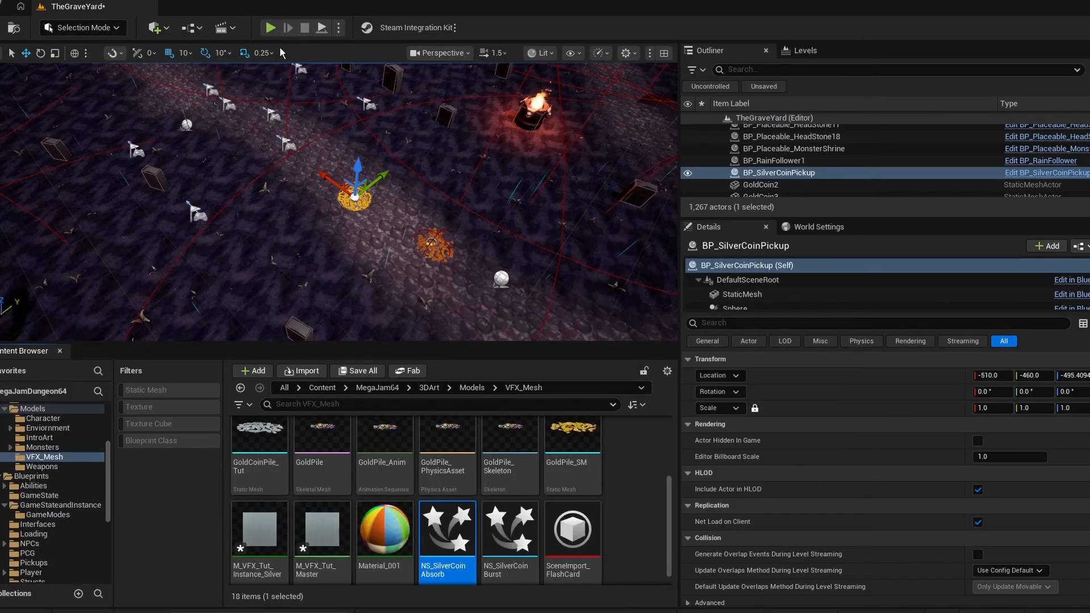
left_click(271, 27)
key("Escape")
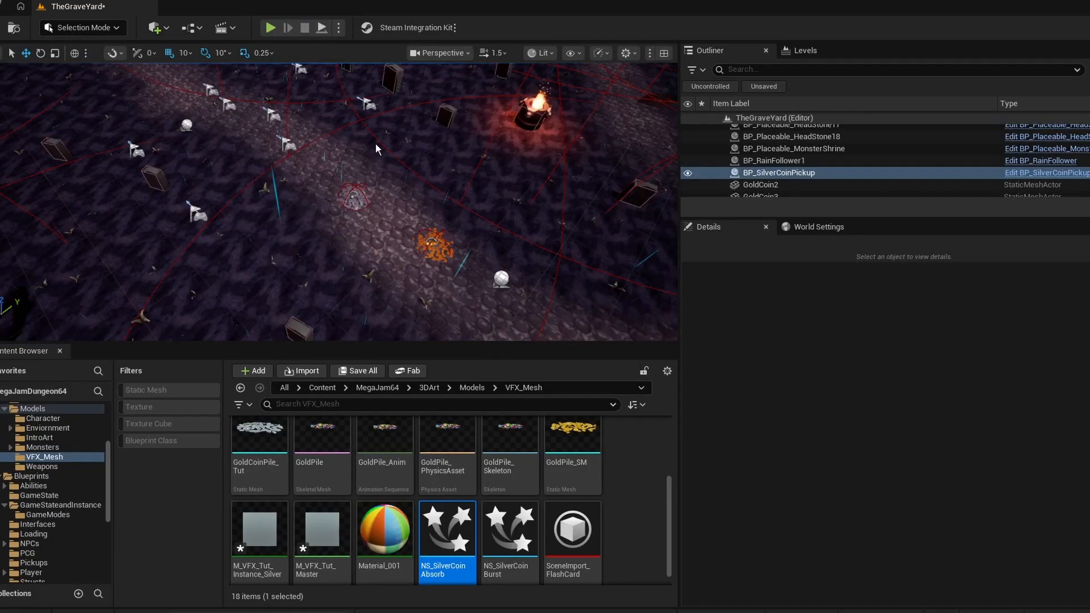
Step: Reset the Attractor Position of CoinSphere's Point Attraction Force and link it to the PlayerPosition user parameter
key("alt+Tab")
right_click_drag(466, 424, 346, 428)
left_click(449, 375)
right_click_drag(463, 440, 376, 442)
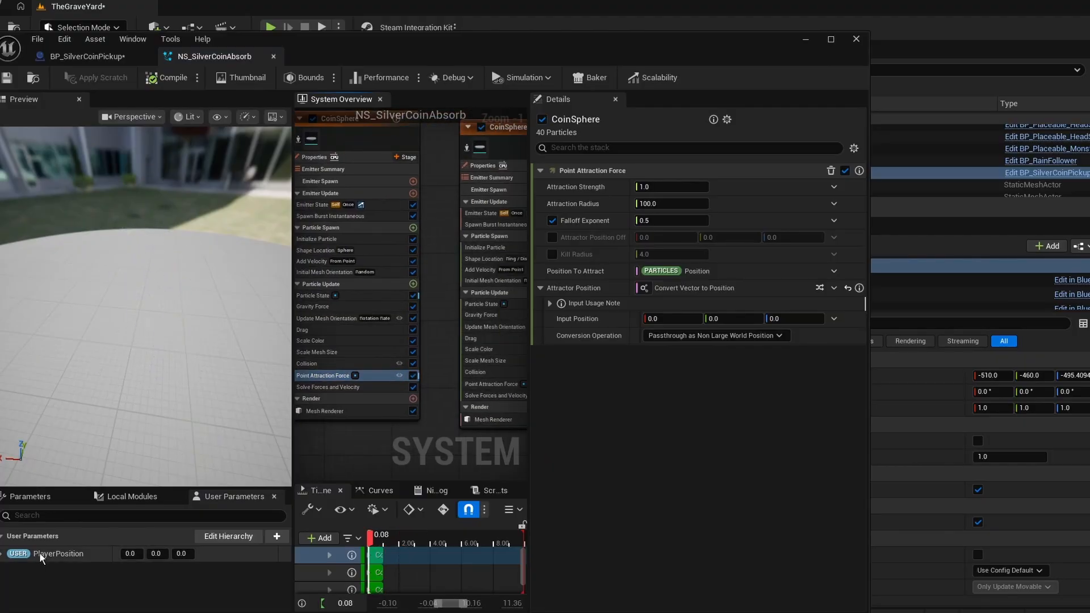
left_click(847, 288)
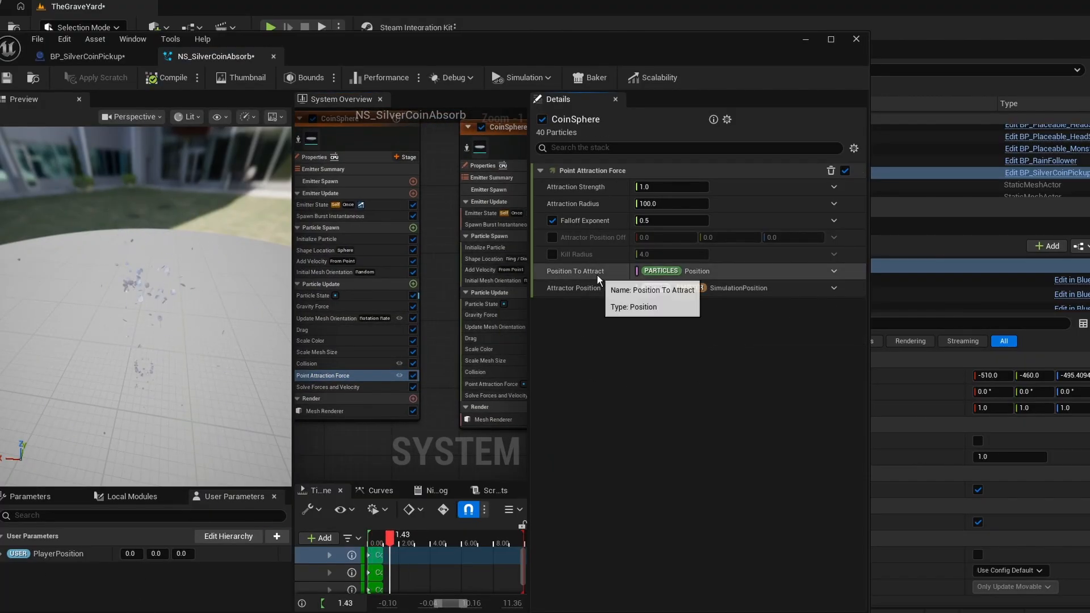
left_click_drag(58, 553, 691, 289)
Step: Reset CoinSphere001's Attractor Position, link it to the PlayerPosition user parameter, and save the Niagara system
right_click_drag(502, 438, 417, 434)
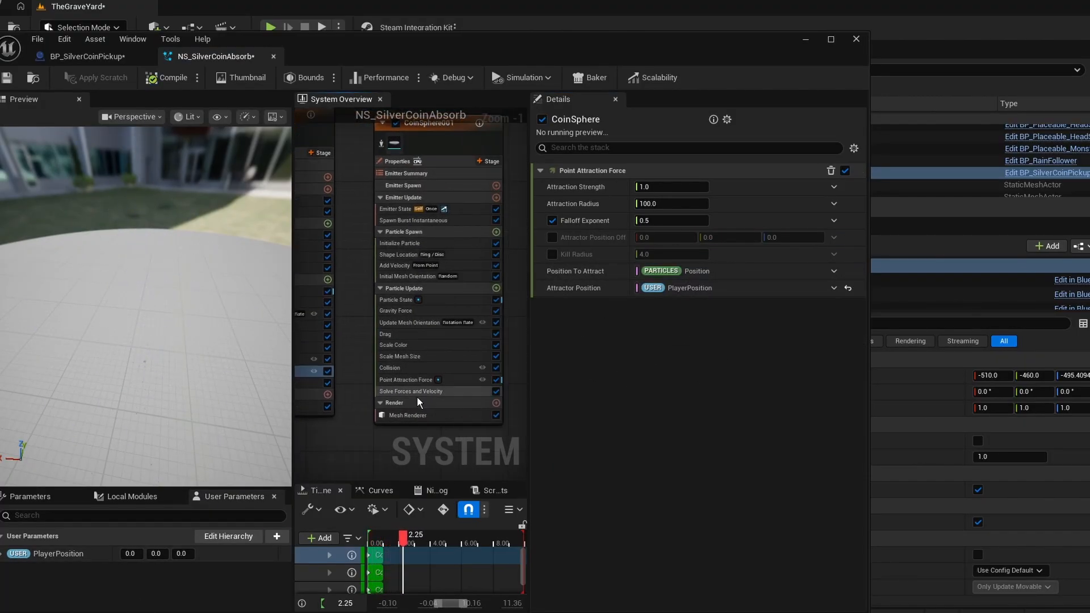
left_click(419, 380)
left_click(848, 288)
left_click_drag(58, 554, 719, 293)
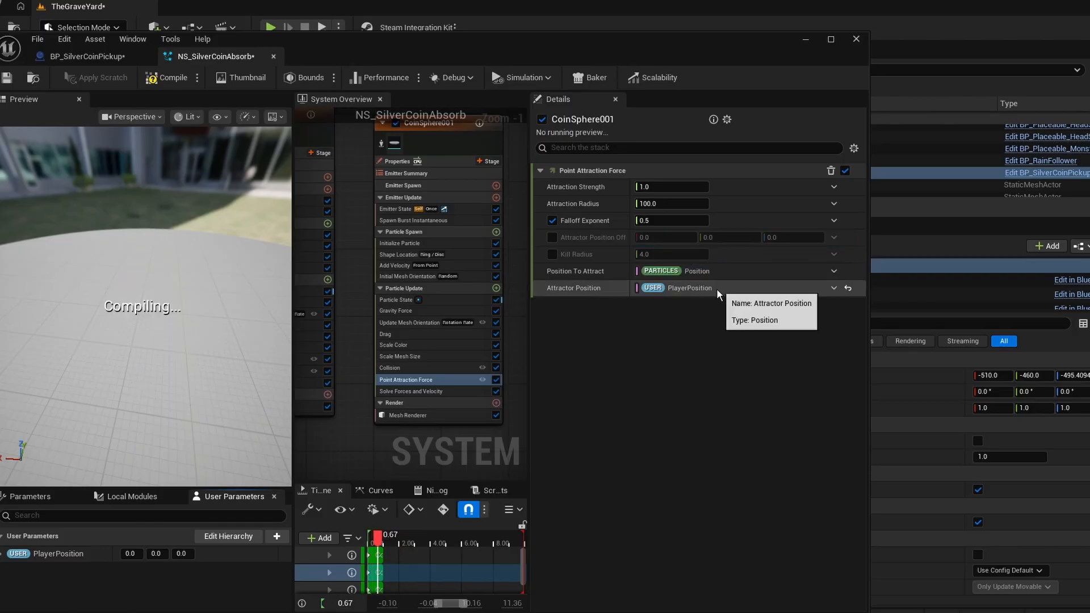
key("ctrl+s")
Step: Drive CoinSphere001's Attraction Strength with Float from Curve, using the linear ramp-up template
left_click(684, 186)
type("1")
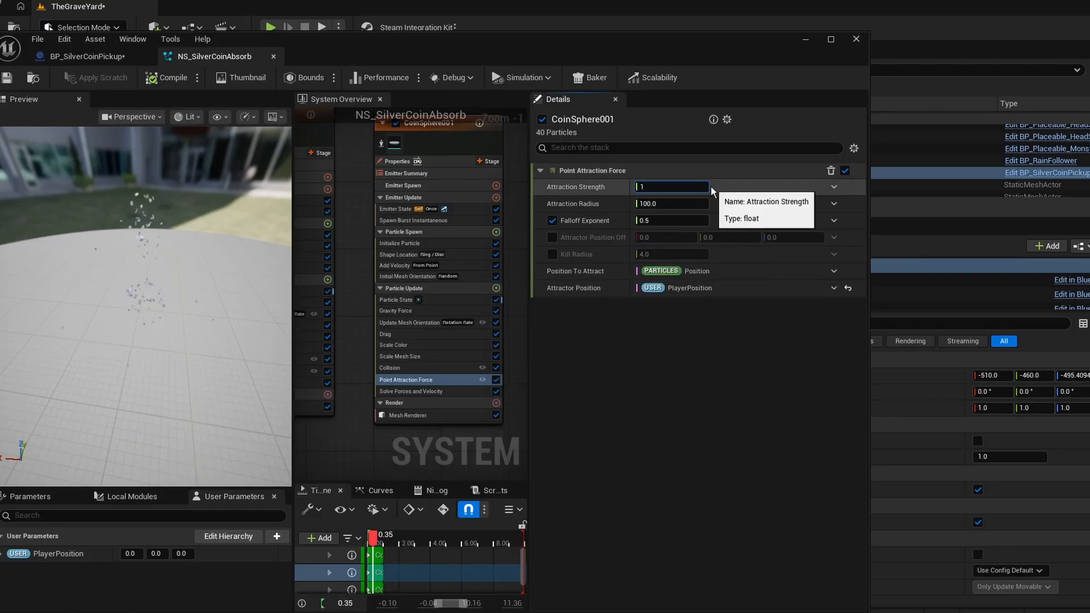
key("Return")
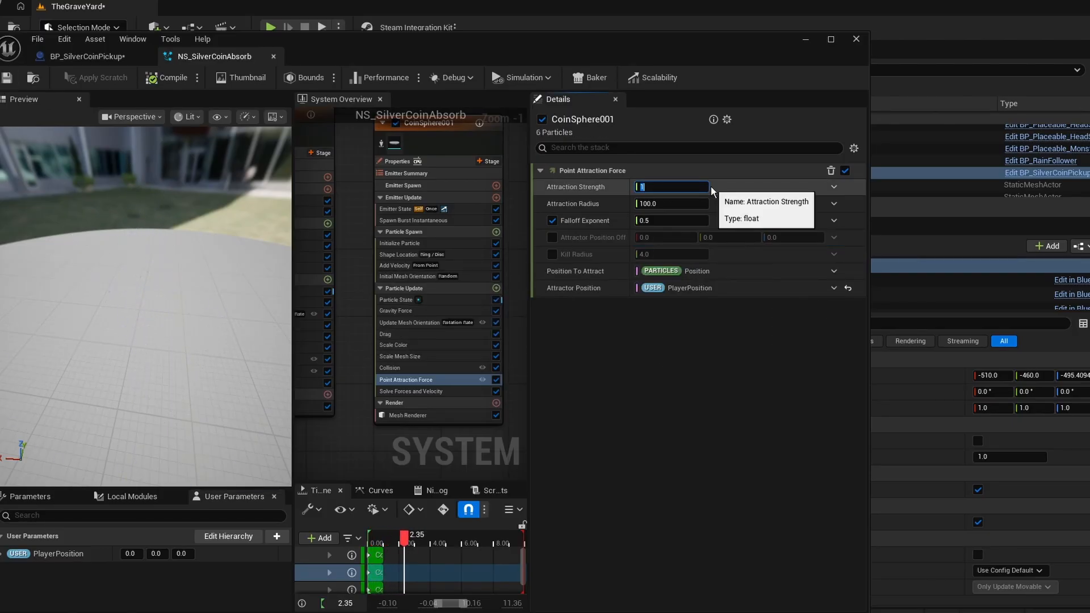
left_click(835, 187)
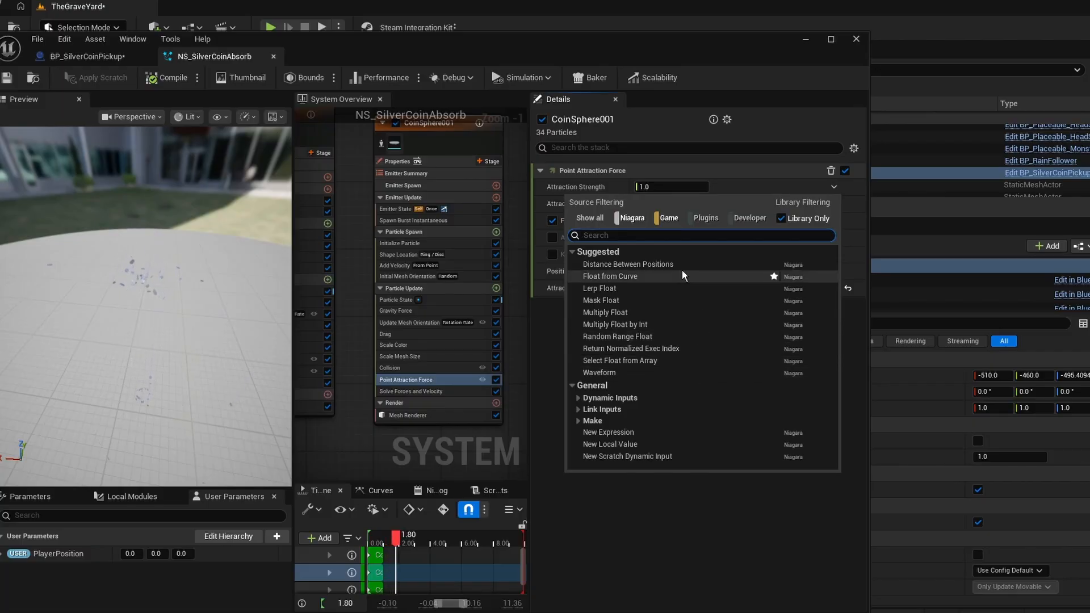
left_click(669, 276)
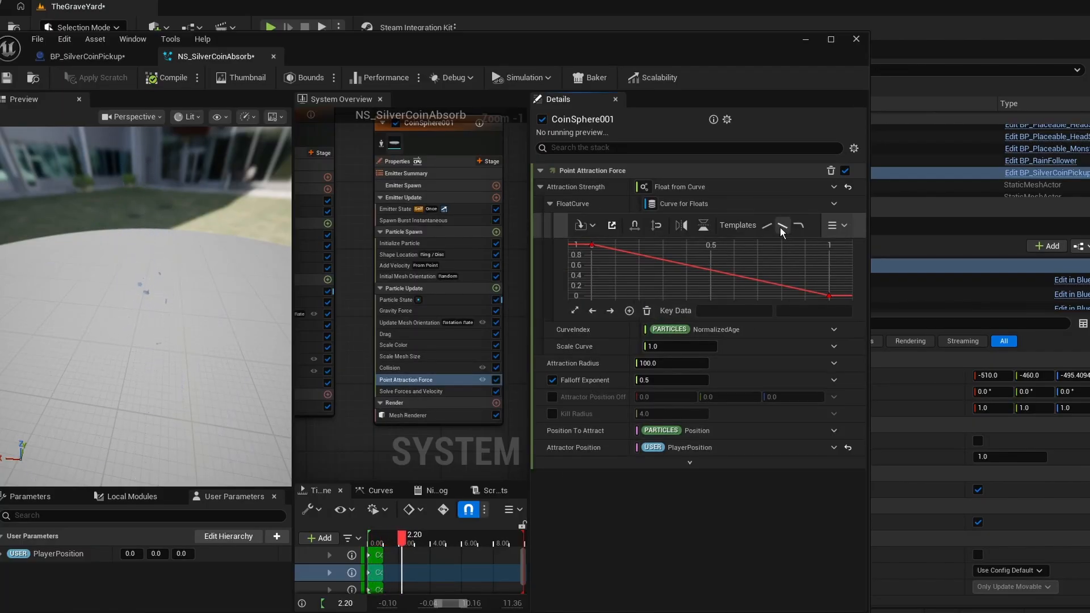
left_click(766, 226)
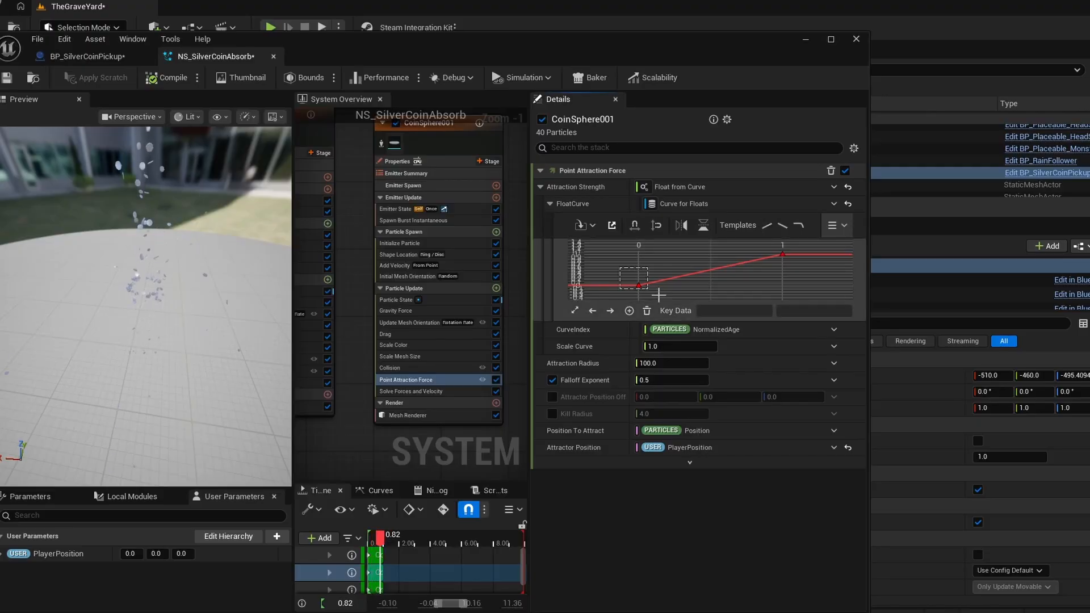
Step: Move the first key of the Attraction Strength curve to 0.25 and set Scale Curve to 1000
left_click_drag(658, 294, 648, 289)
left_click(734, 311)
type(".2")
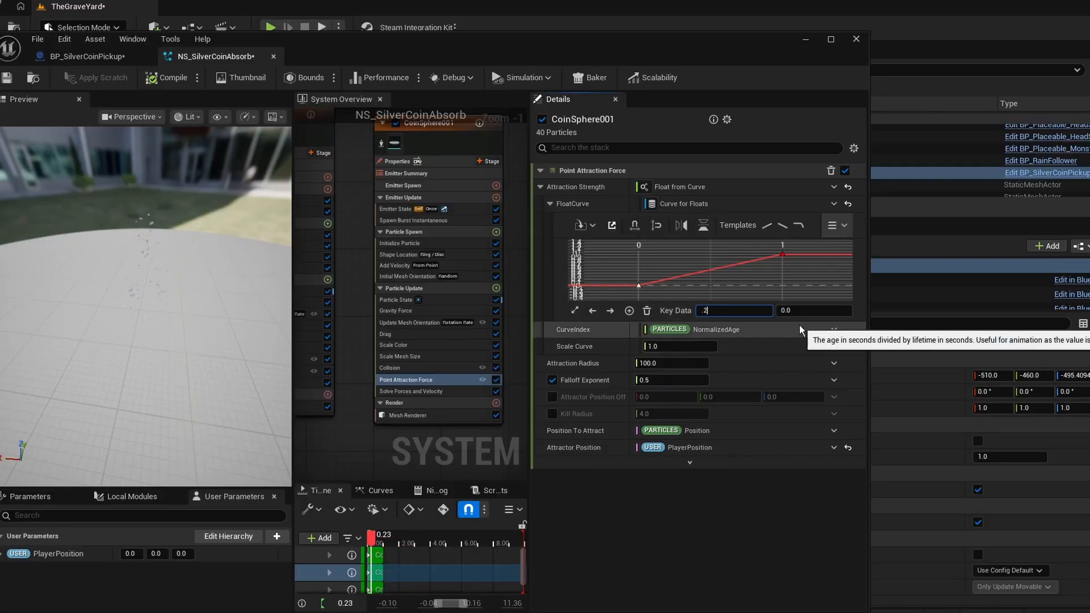
type("5")
key("Return")
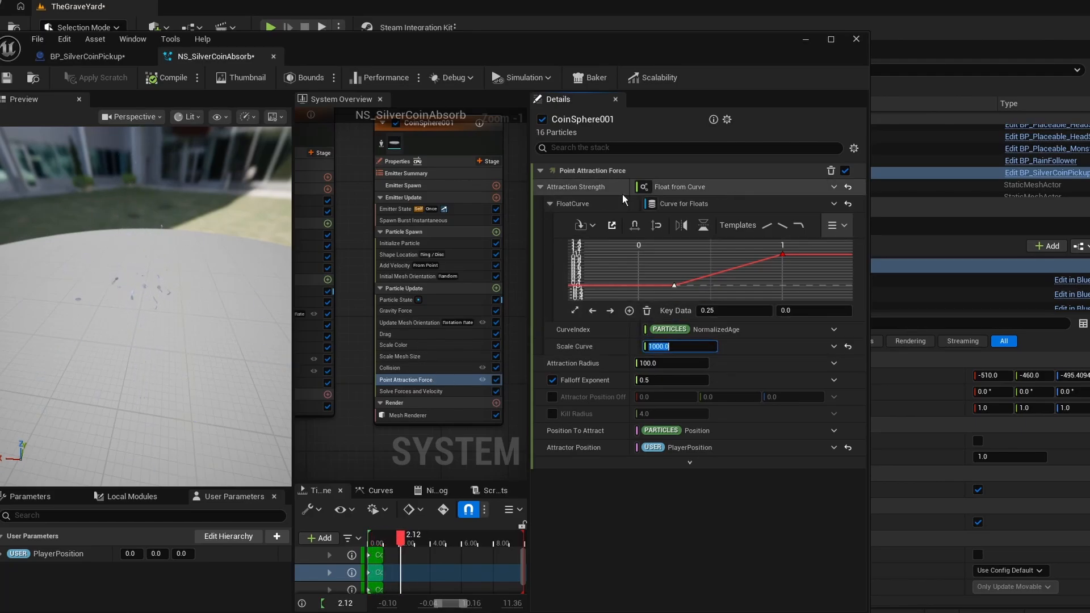
Step: Copy CoinSphere001's Point Attraction Force module into CoinSphere and delete CoinSphere's original Point Attraction Force
right_click(755, 186)
left_click(752, 175)
right_click(751, 175)
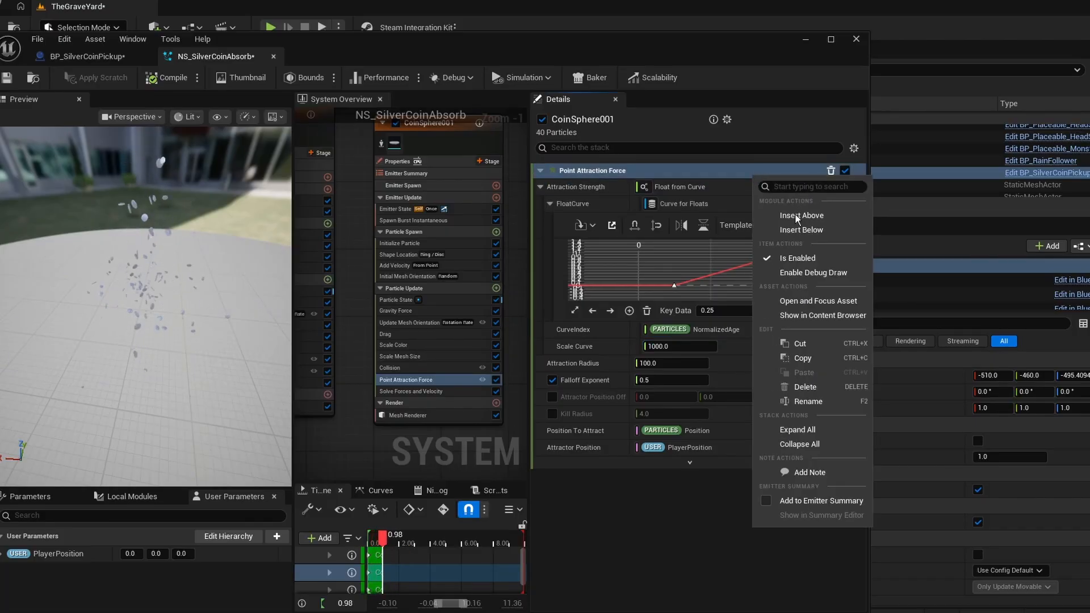
left_click(817, 357)
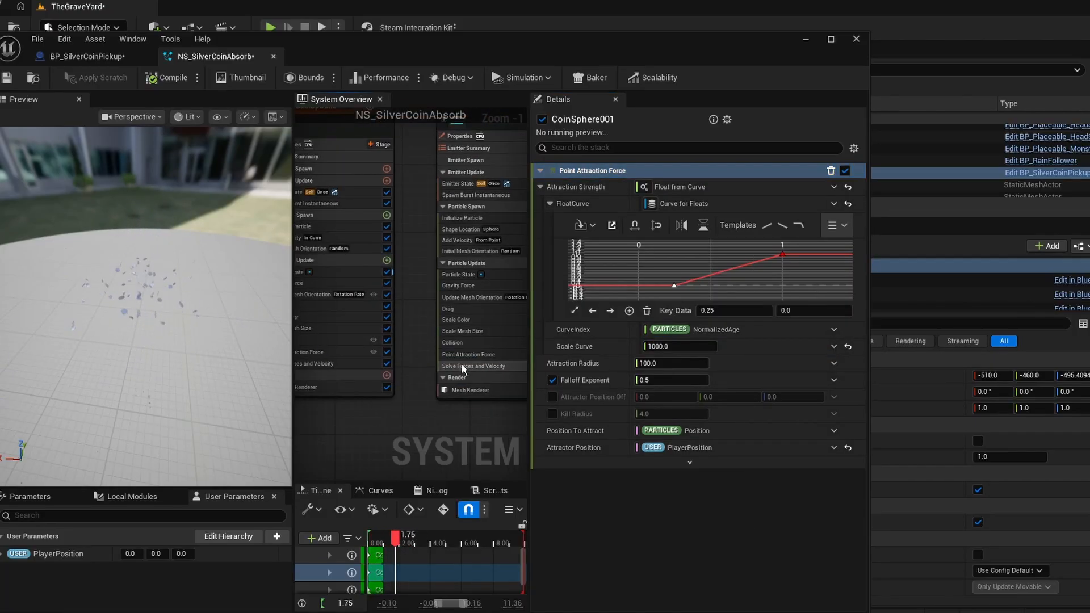
right_click(678, 171)
key("Escape")
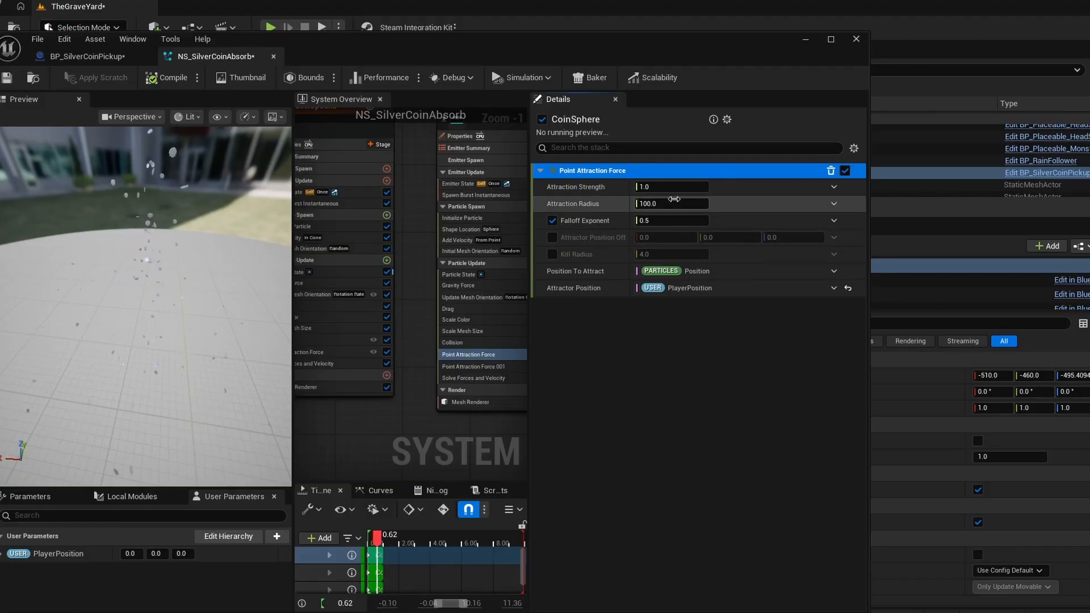
right_click(749, 188)
right_click(728, 172)
left_click(796, 362)
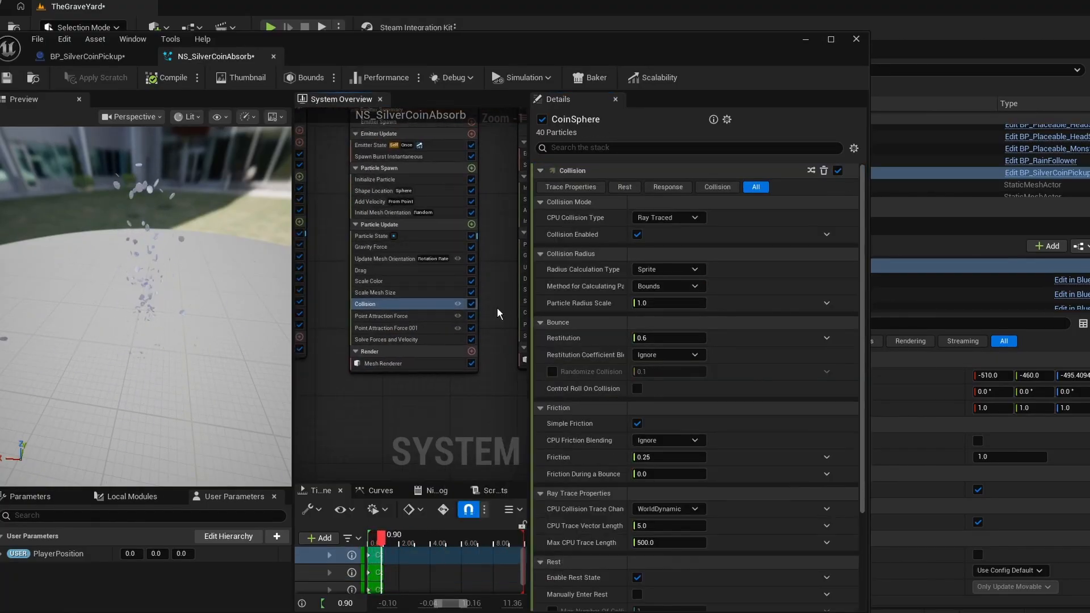
left_click(431, 317)
key("Delete")
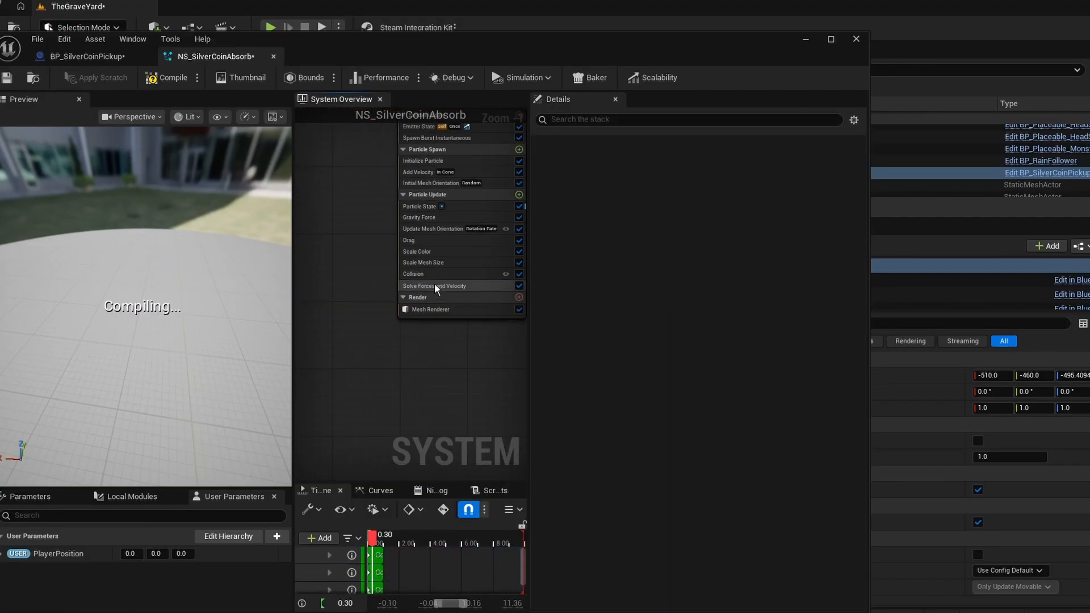
Step: Paste the copied Point Attraction Force into CoinUpCone in place of its original, and play-test the level
right_click(449, 296)
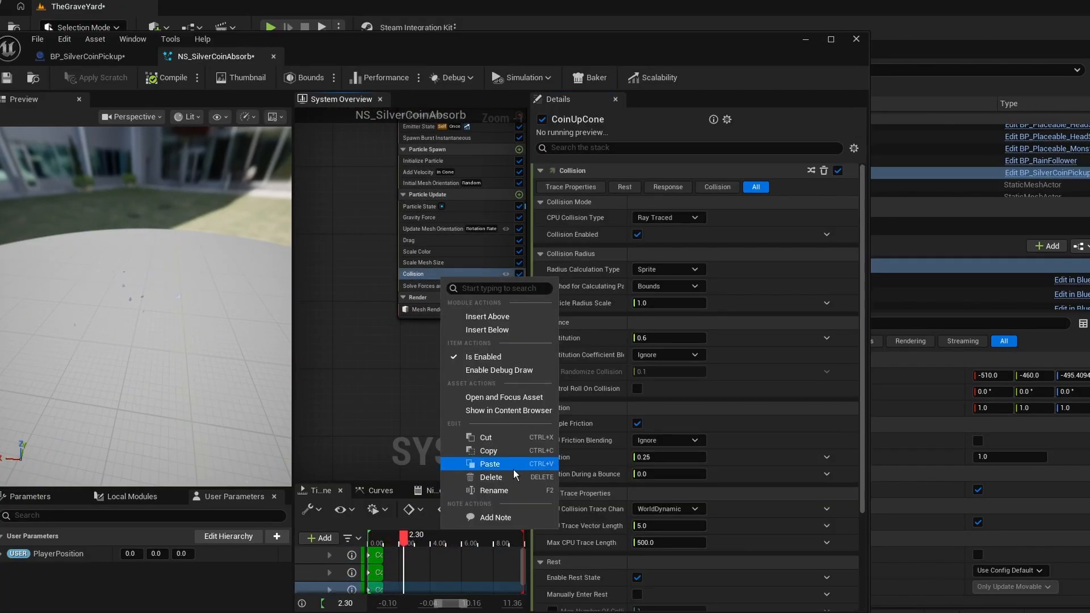
left_click(514, 469)
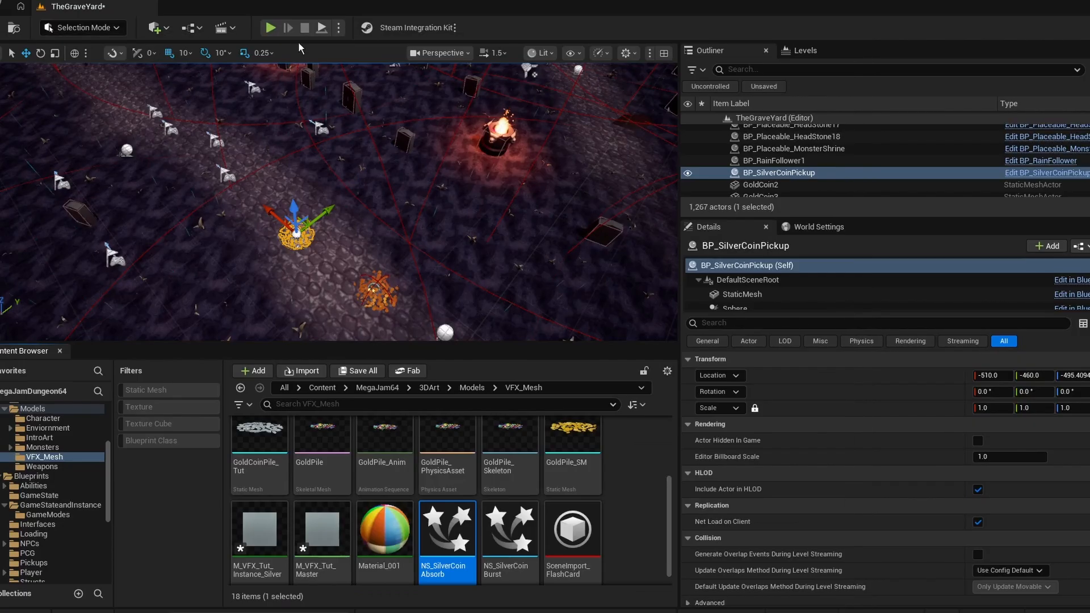
key("alt+p")
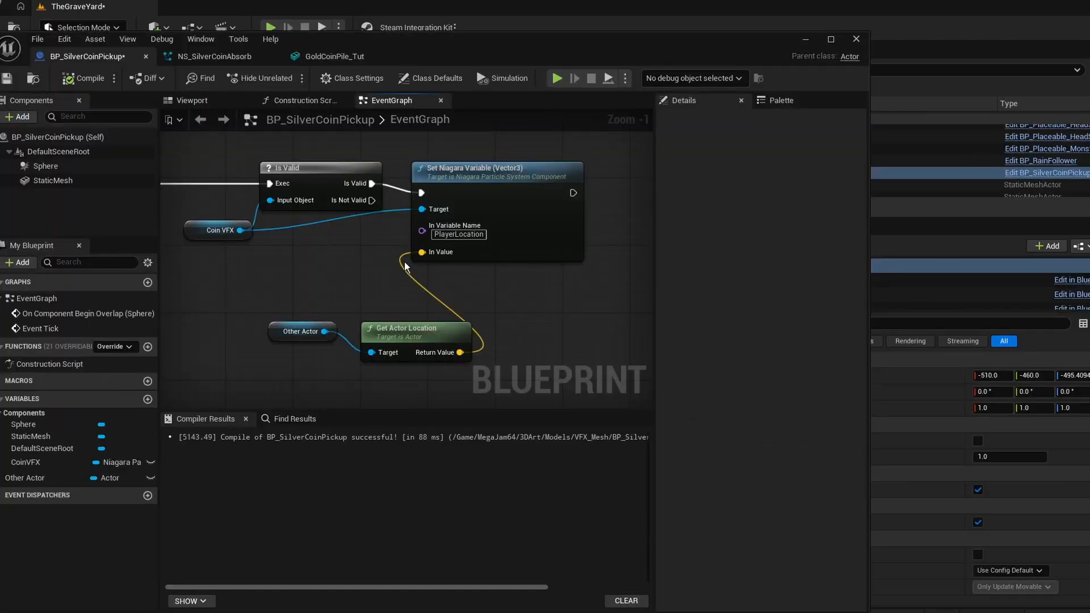
Step: Add a Set Niagara Variable (Position) node targeting Coin VFX and run it from the valid output of the Is Valid check
right_click_drag(578, 230, 443, 263)
left_click_drag(372, 215, 507, 206)
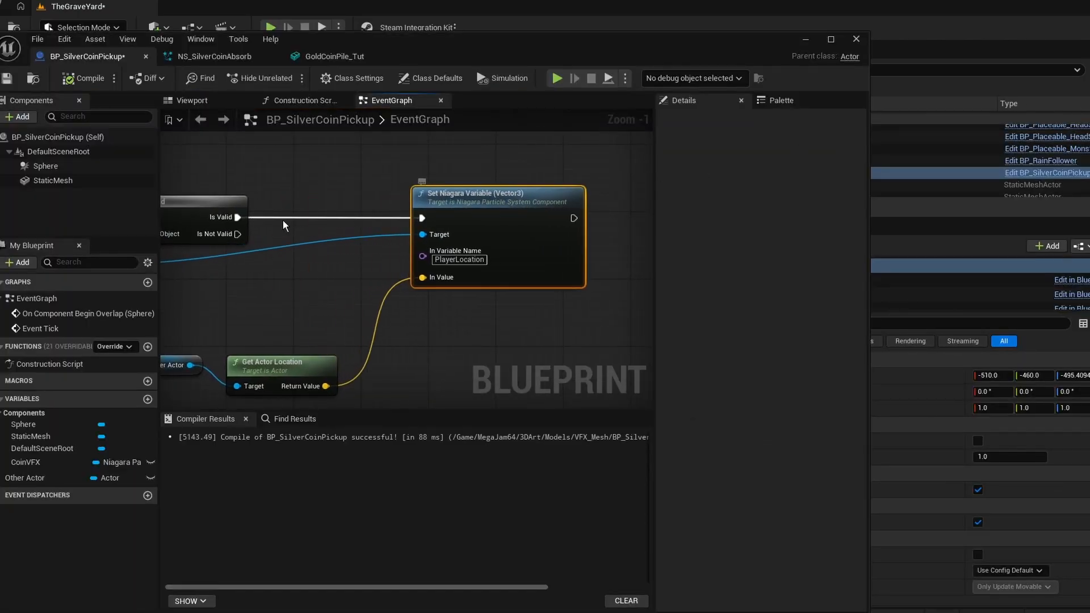
right_click_drag(290, 196, 476, 173)
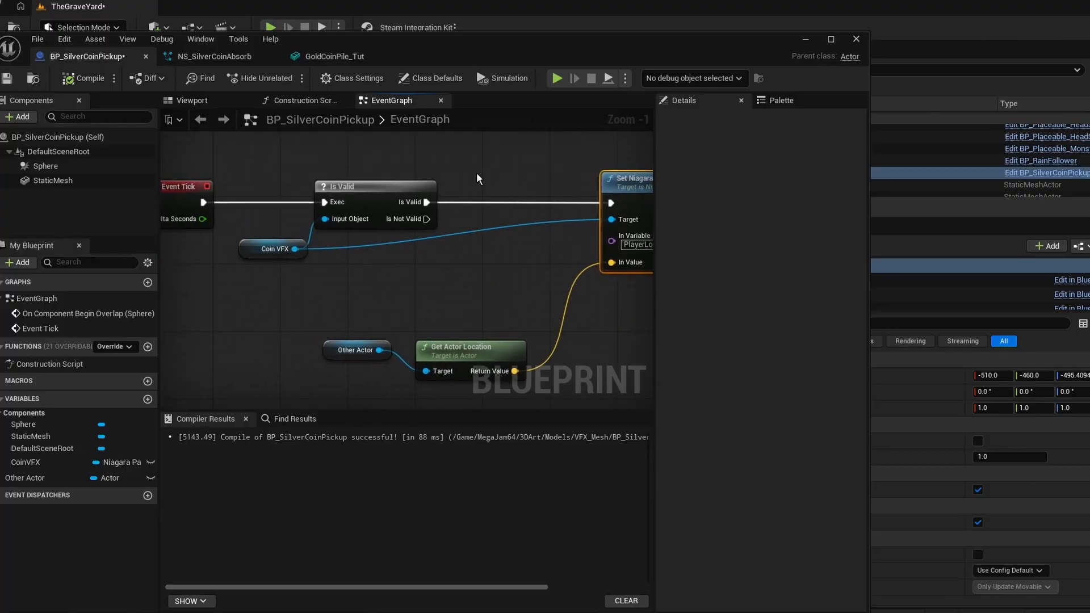
left_click_drag(292, 250, 531, 164)
type("set")
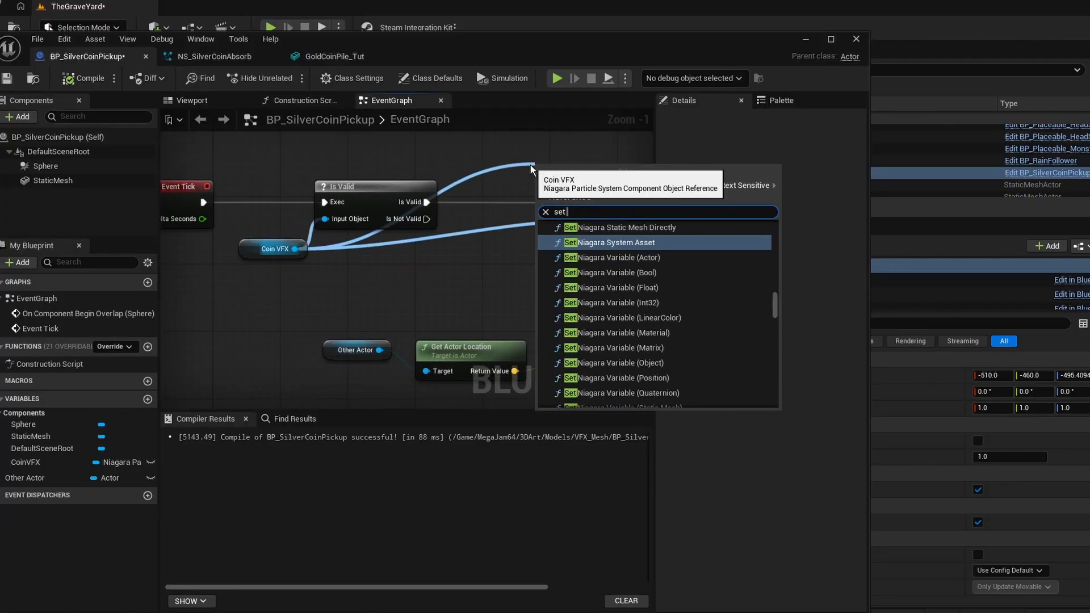
left_click(617, 379)
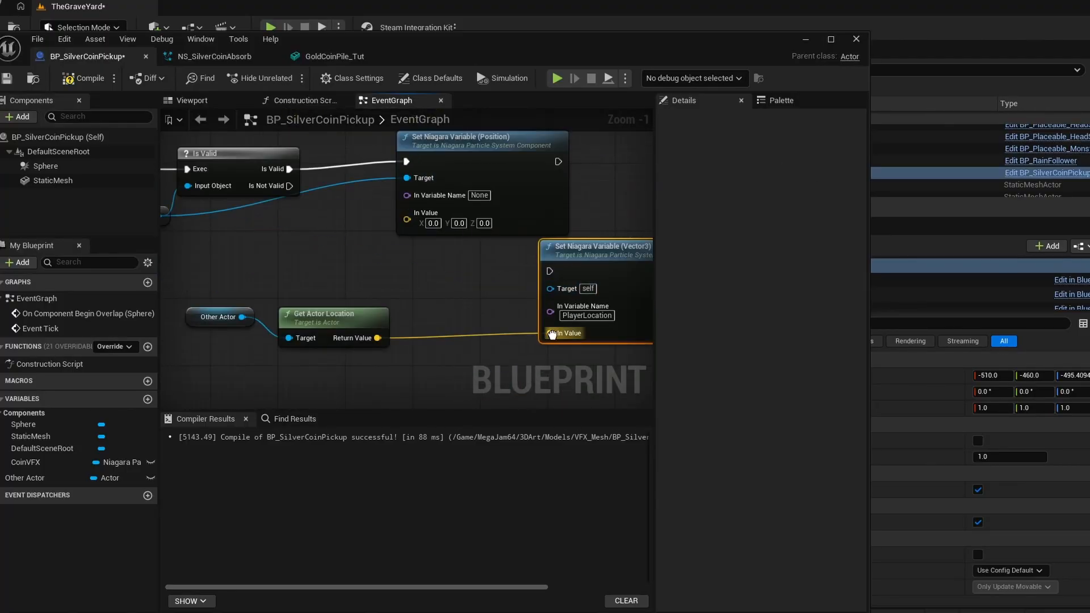
Step: Transfer the actor location link and PlayerLocation name to the Position node, and delete the Set Niagara Variable (Vector3) node
left_click_drag(551, 338, 407, 221, "ctrl")
double_click(580, 316)
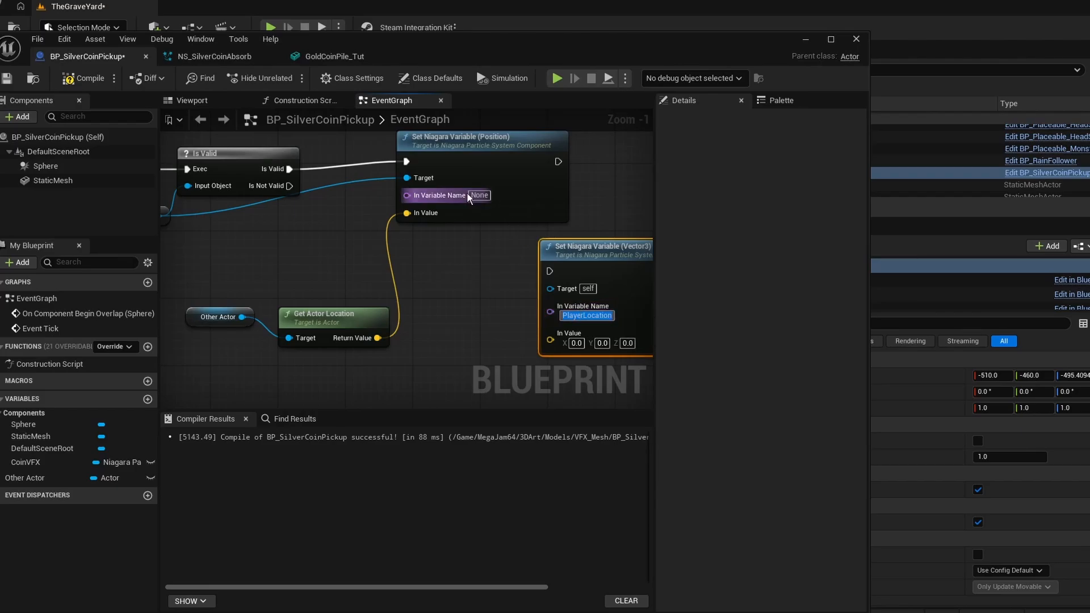
key("ctrl+x")
key("ctrl+v")
right_click_drag(577, 245, 496, 259)
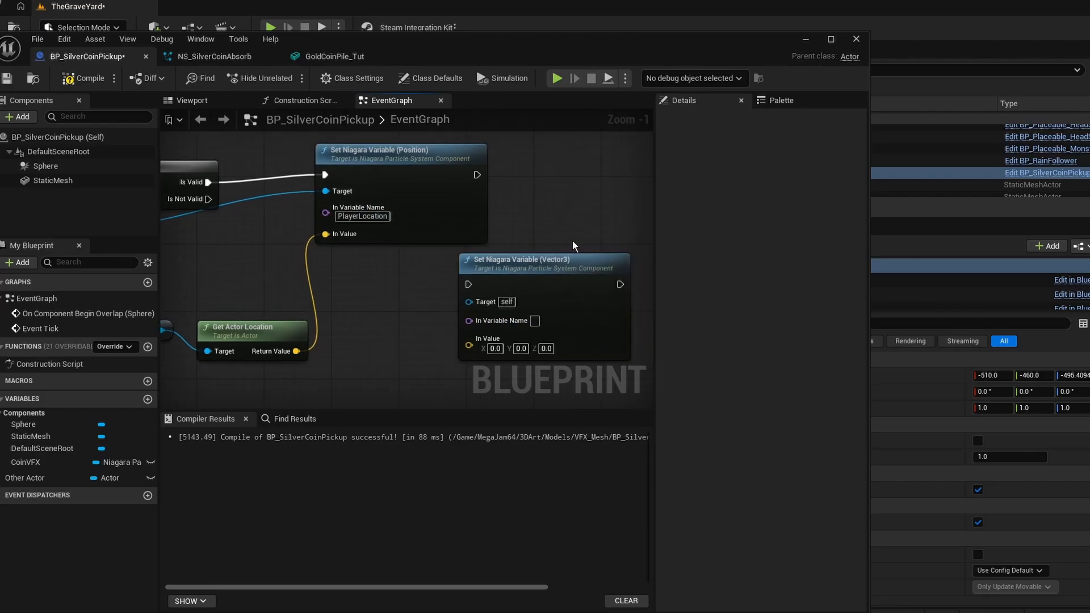
key("Delete")
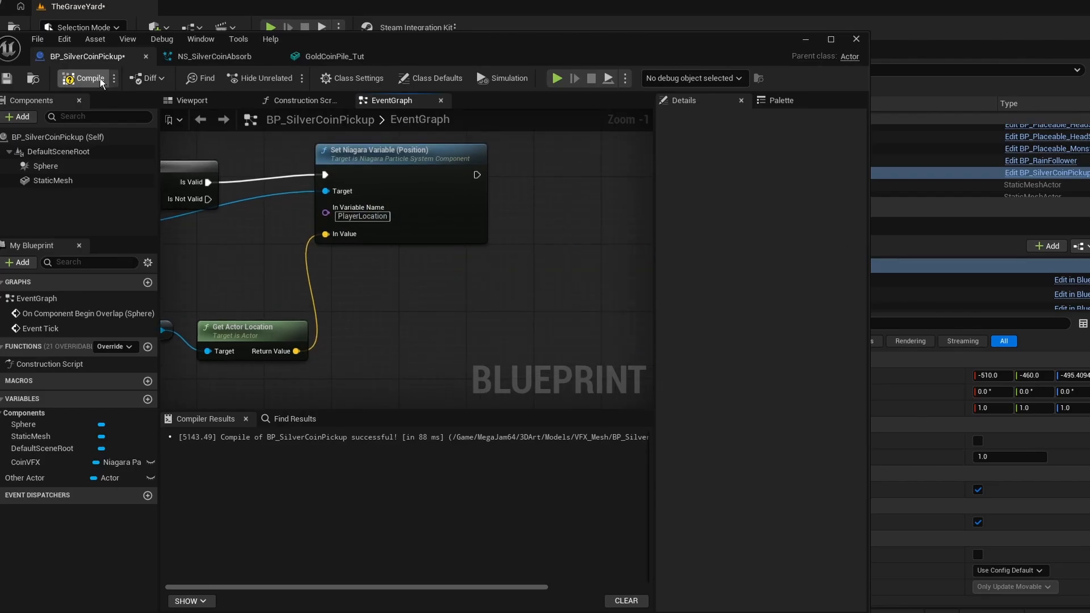
Step: Play-test the level to check how the coins are attracted to the player
left_click(805, 39)
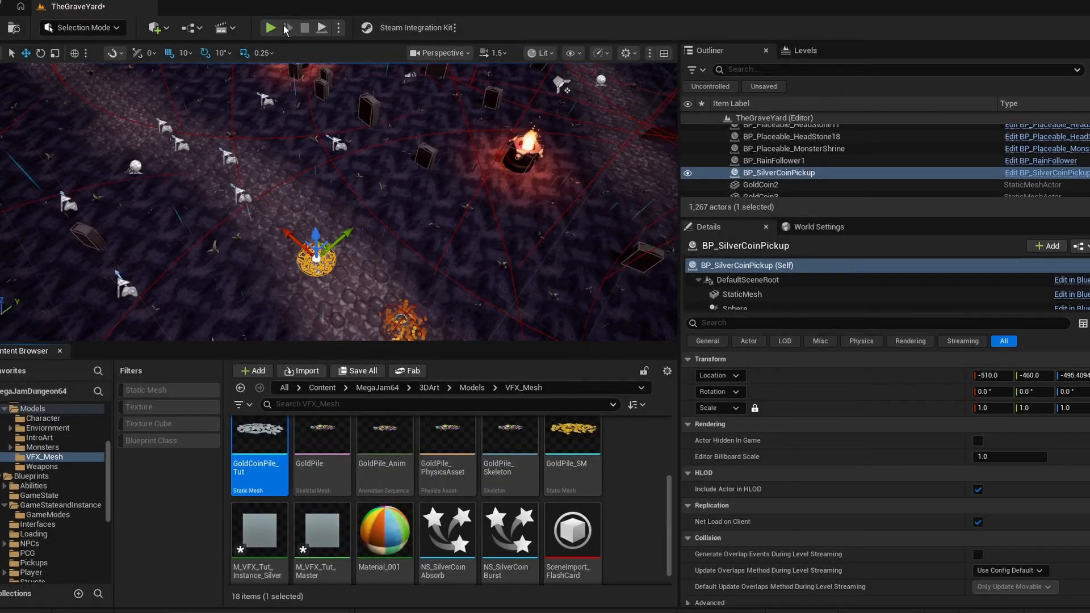
key("alt+p")
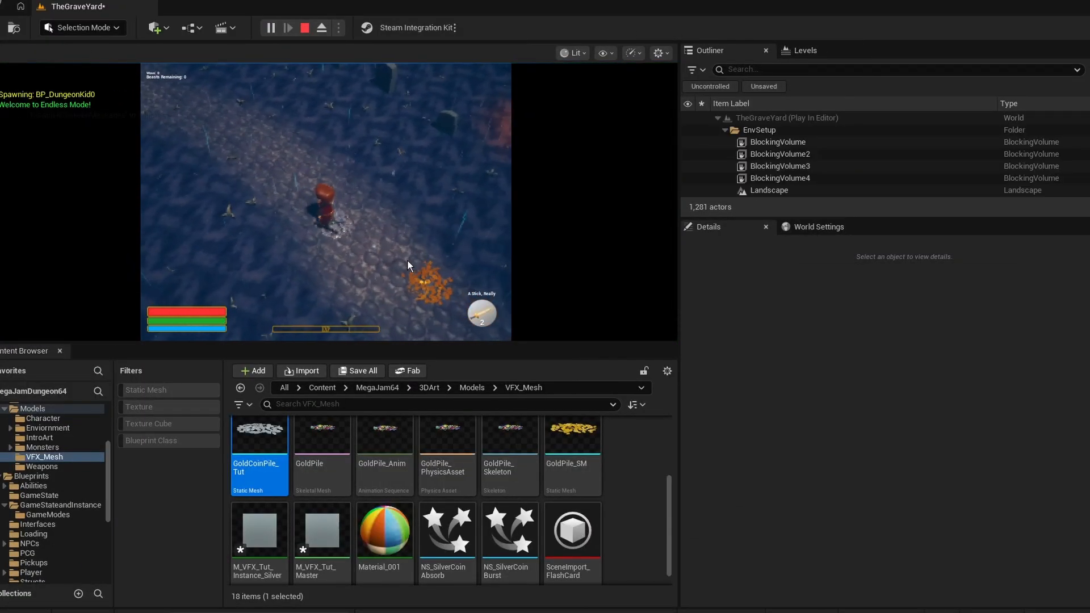
left_click(305, 28)
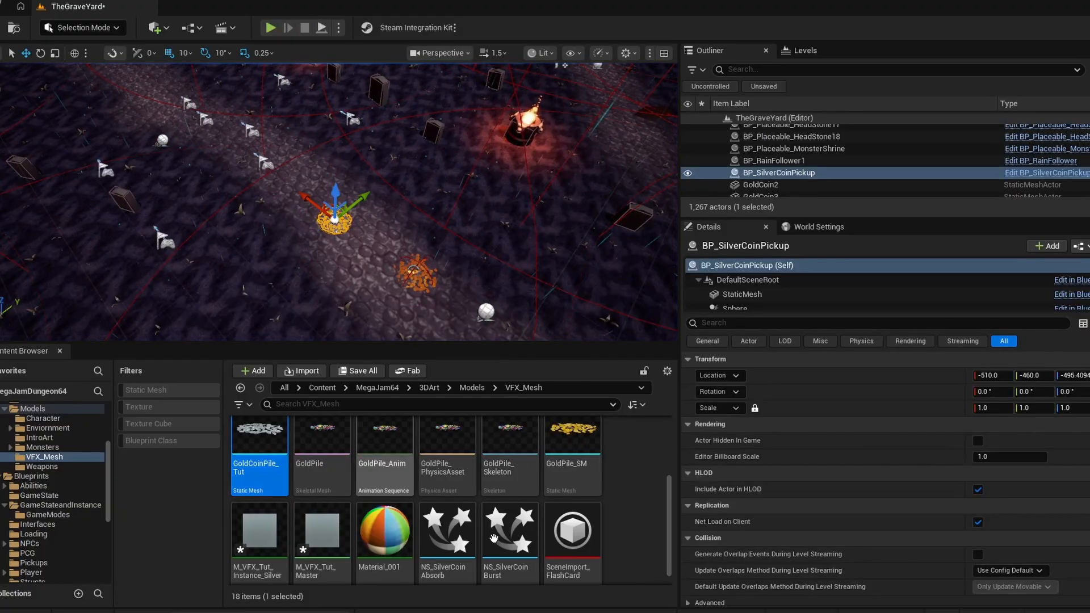
Step: Copy the PlayerPosition parameter name from NS_SilverCoinAbsorb into the Position node's In Variable Name, and play-test the level
double_click(442, 530)
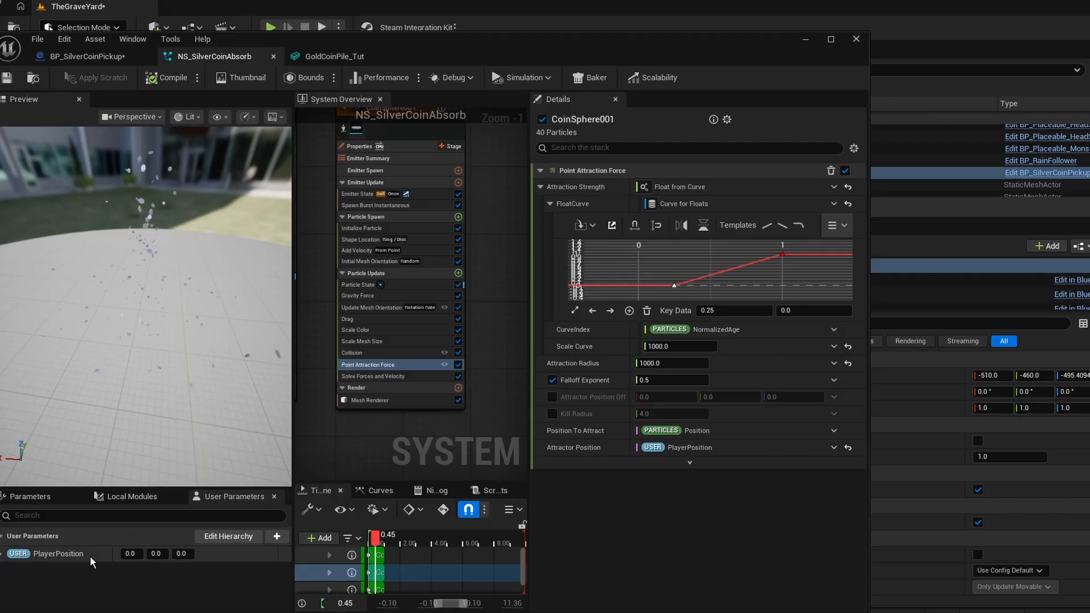
right_click(74, 560)
left_click(105, 612)
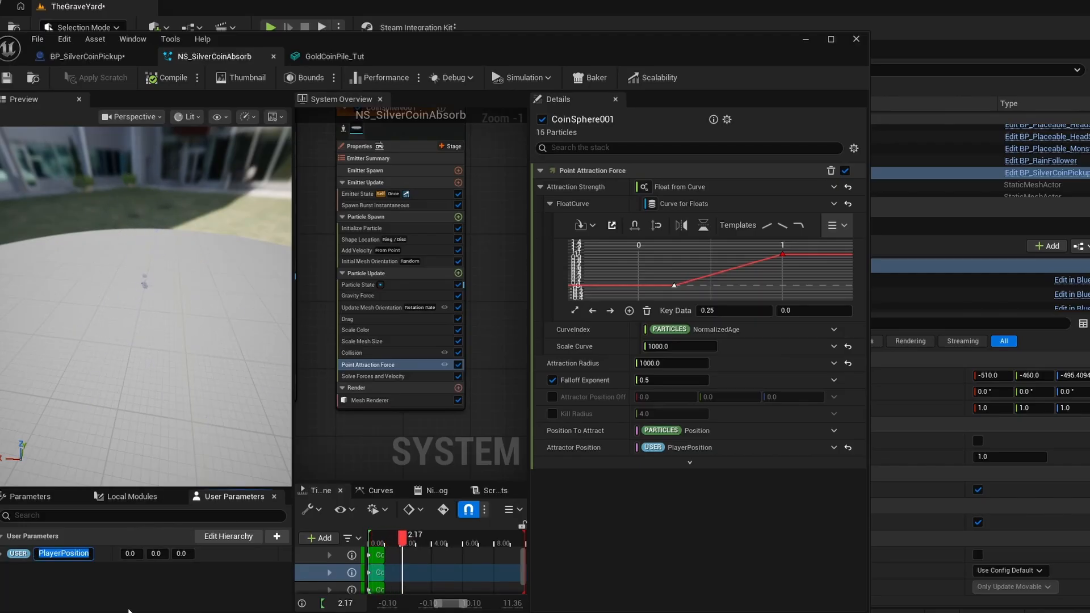
left_click(108, 57)
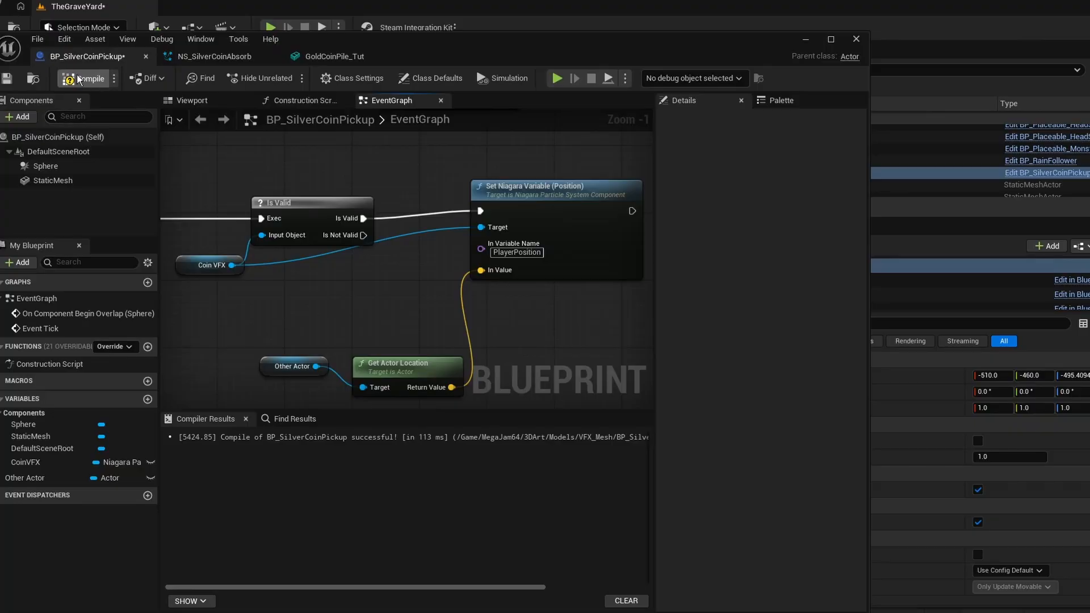
left_click(806, 39)
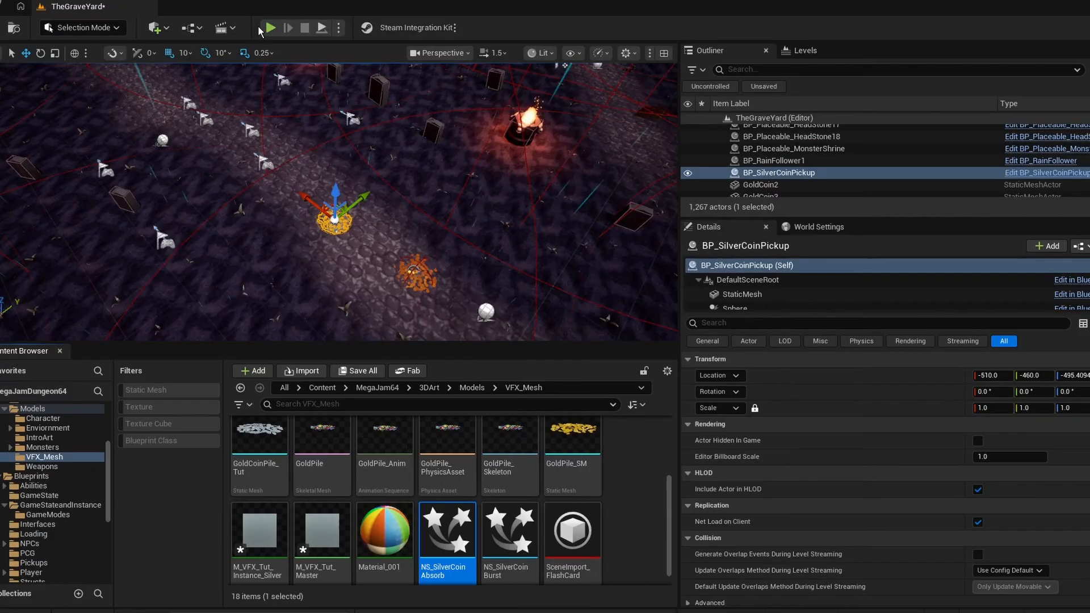
key("alt+p")
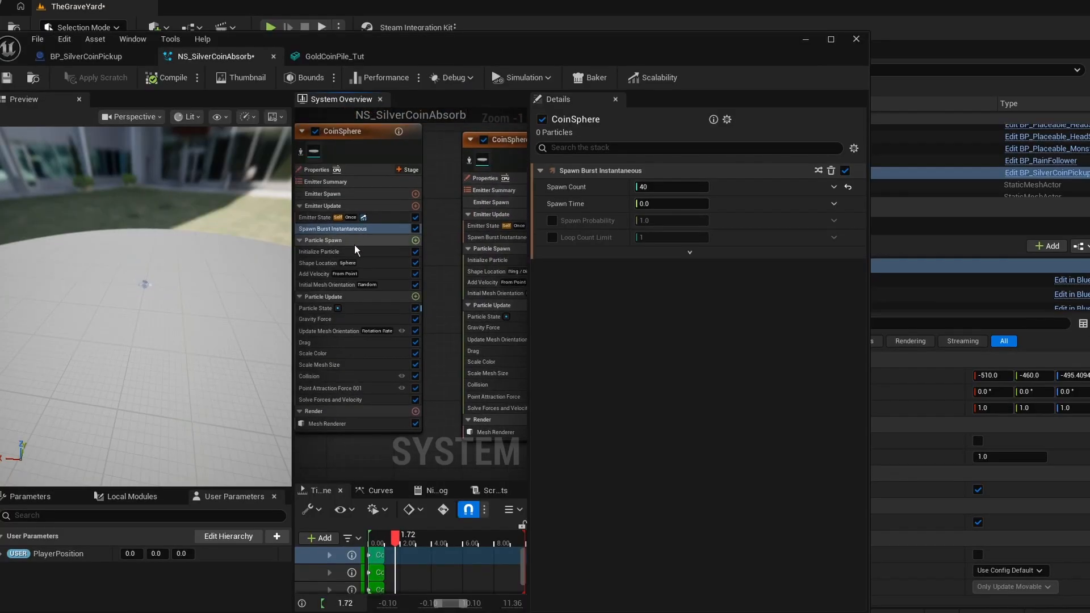
Step: Set CoinSphere's Lifetime Max to 0.75 and CoinSphere001's particle lifetime range to 0.5–1.0
left_click(340, 252)
left_click(695, 252)
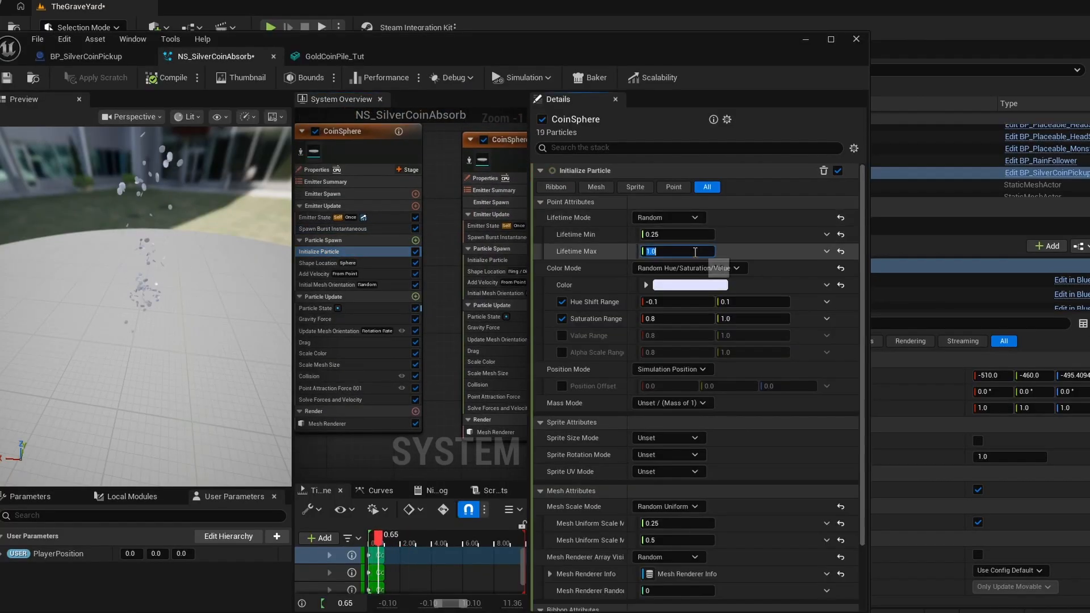
type(".75")
left_click(487, 260)
left_click(676, 251)
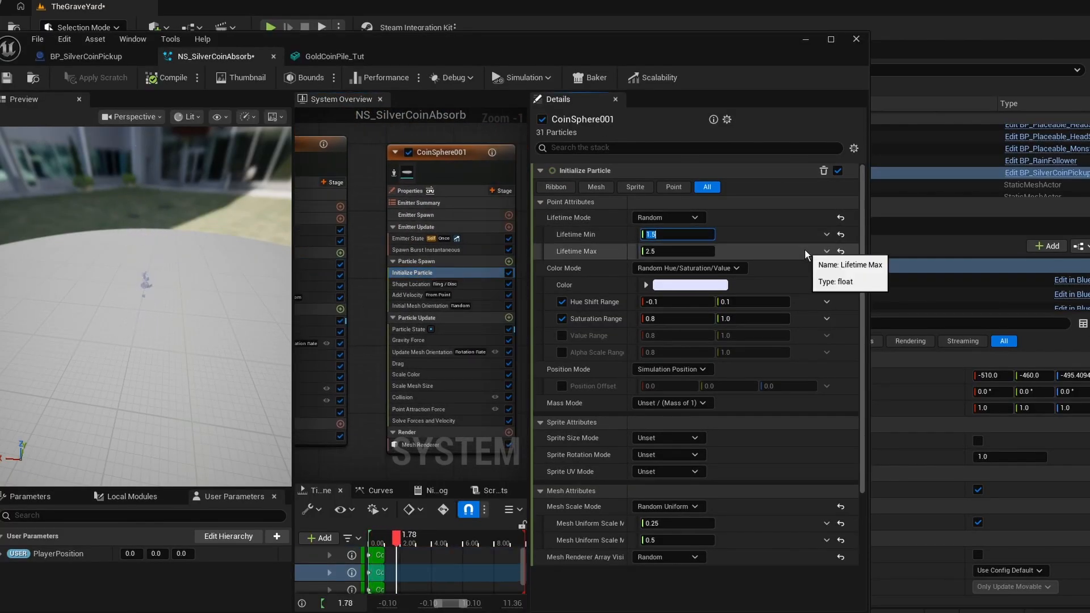
scroll(476, 128, "down", 1)
Step: Set CoinUpCone's particle Lifetime Min to 0.5 and Lifetime Max to 1.0
left_click(336, 253)
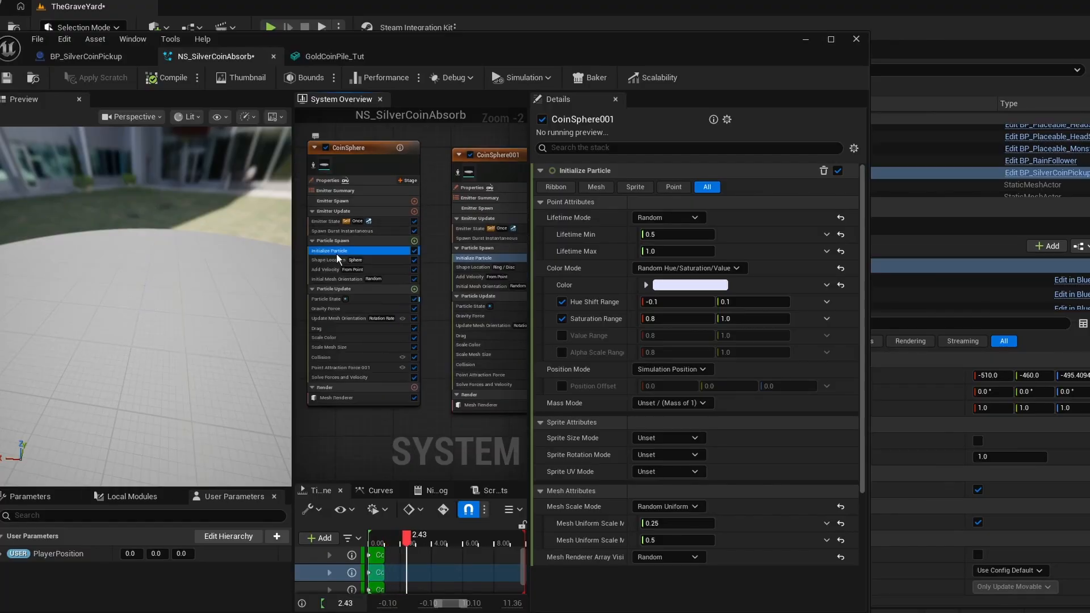
right_click_drag(336, 253, 494, 426)
left_click(340, 248)
left_click(676, 234)
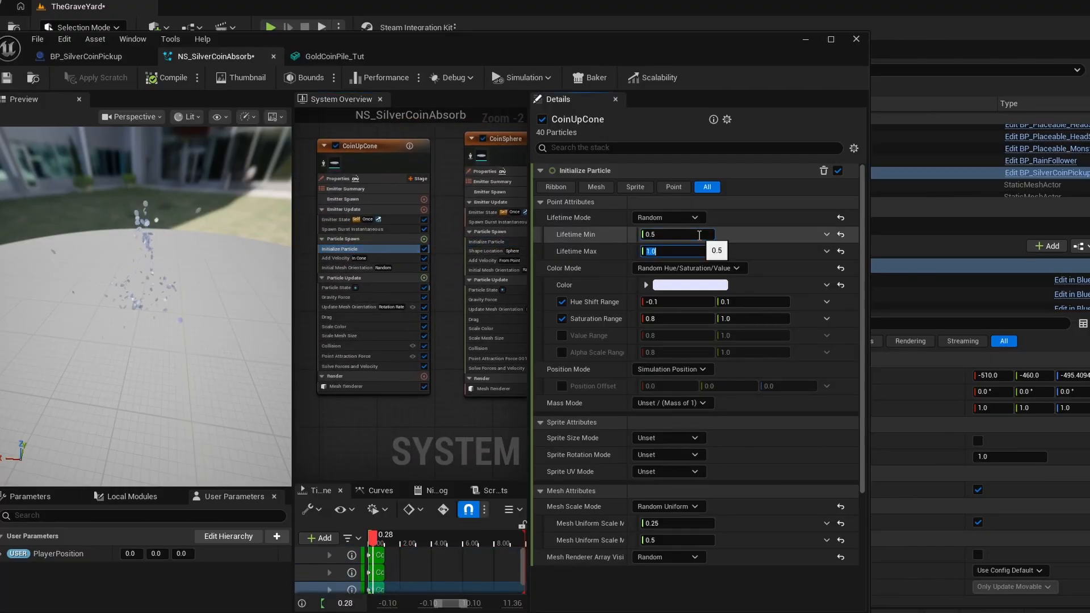
scroll(394, 252, "up", 1)
Step: Set the maximum Velocity Speed of CoinUpCone's Add Velocity module to 1800
left_click(394, 258)
left_click(714, 226)
key("Tab")
type("18")
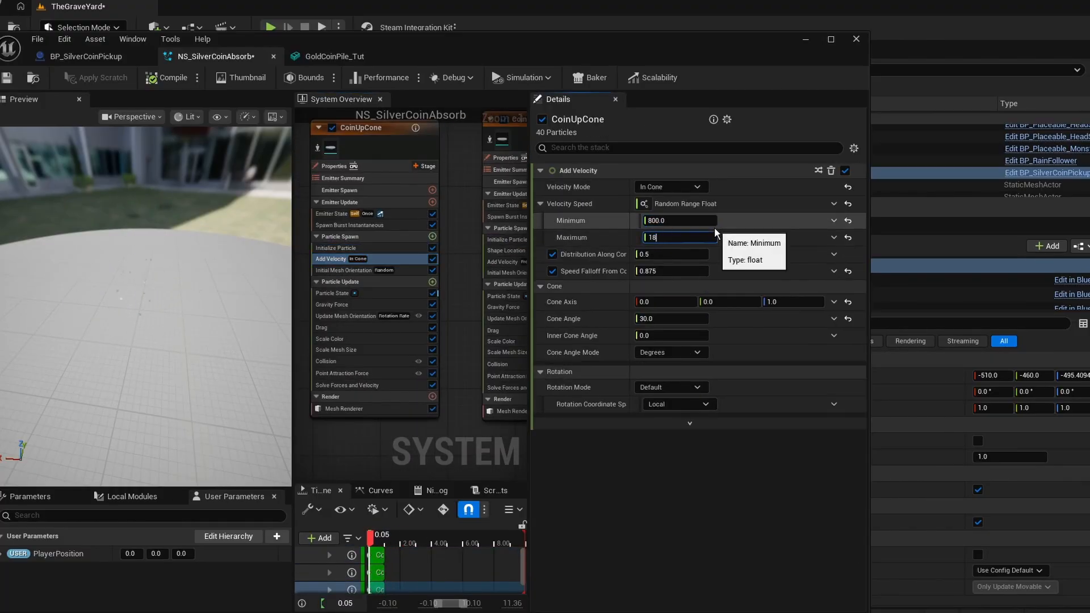
type("00")
key("Return")
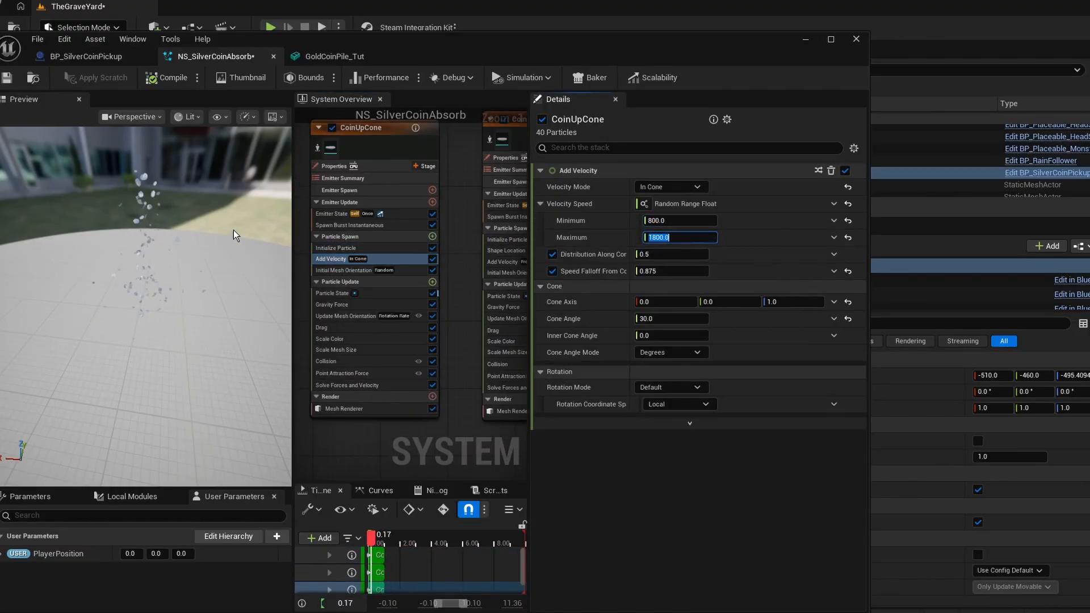
Step: Save NS_SilverCoinAbsorb and play-test the level by moving the character around the coin pickup
left_click(6, 78)
left_click(856, 39)
left_click(271, 27)
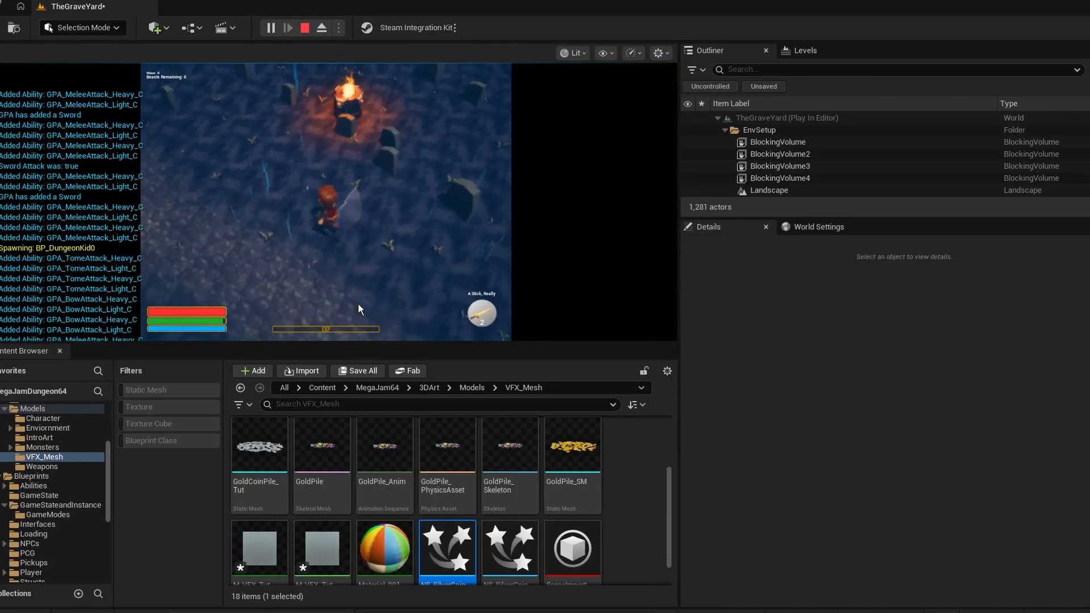
key("w")
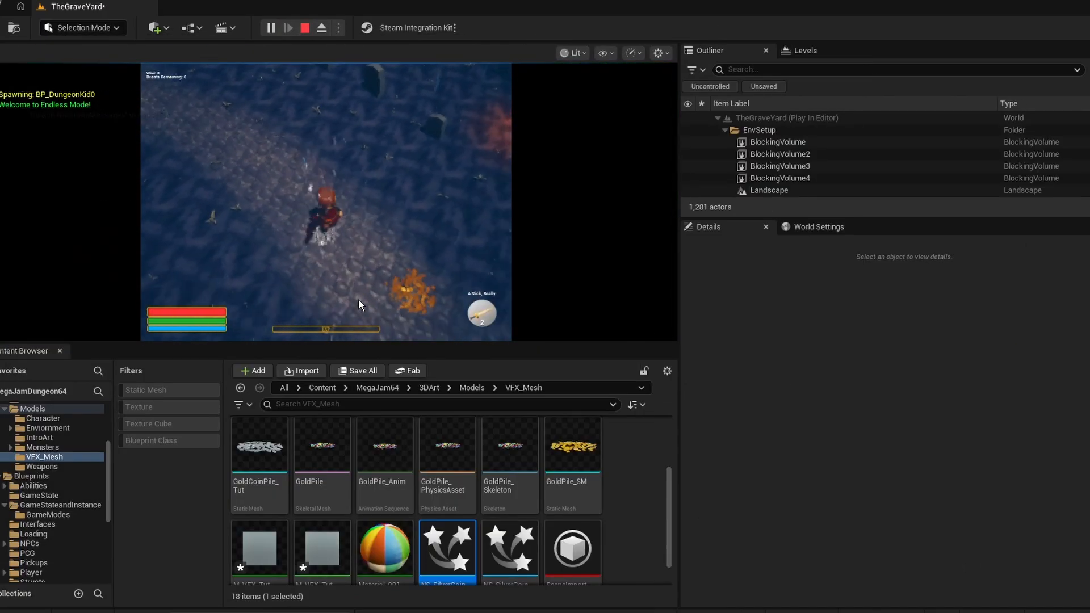
key("d")
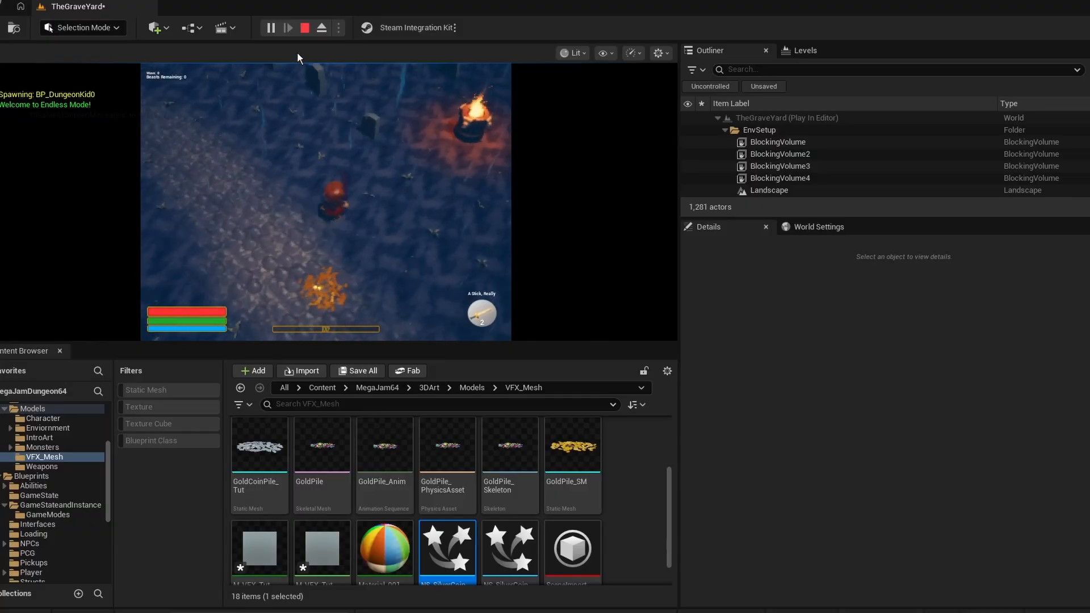
key("Escape")
Step: Set the Spawn Count of CoinSphere's Spawn Burst Instantaneous module to 100
left_click(443, 250)
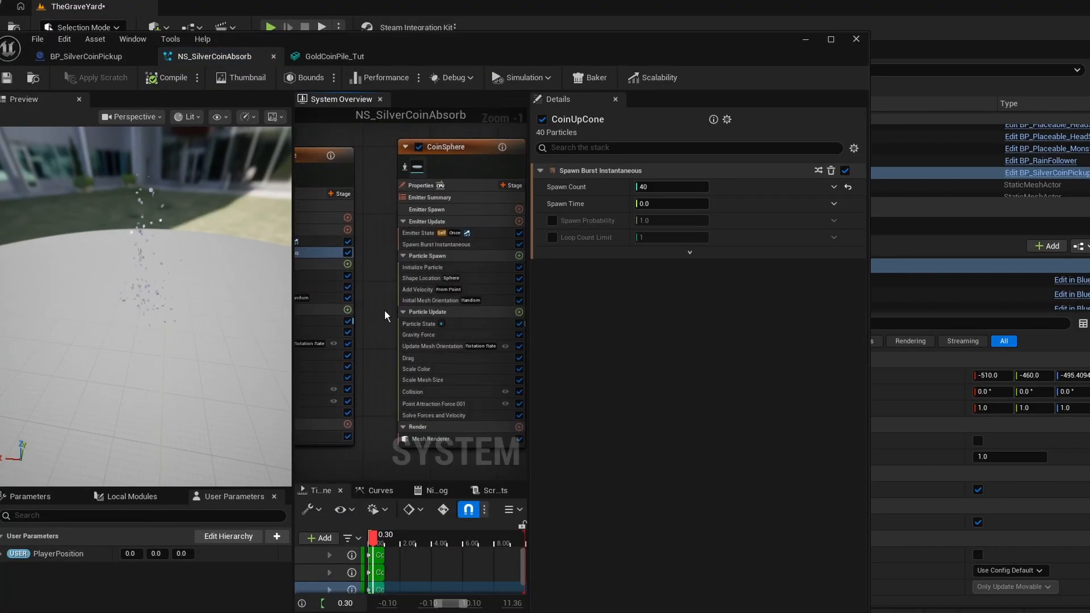
left_click(437, 244)
left_click(690, 190)
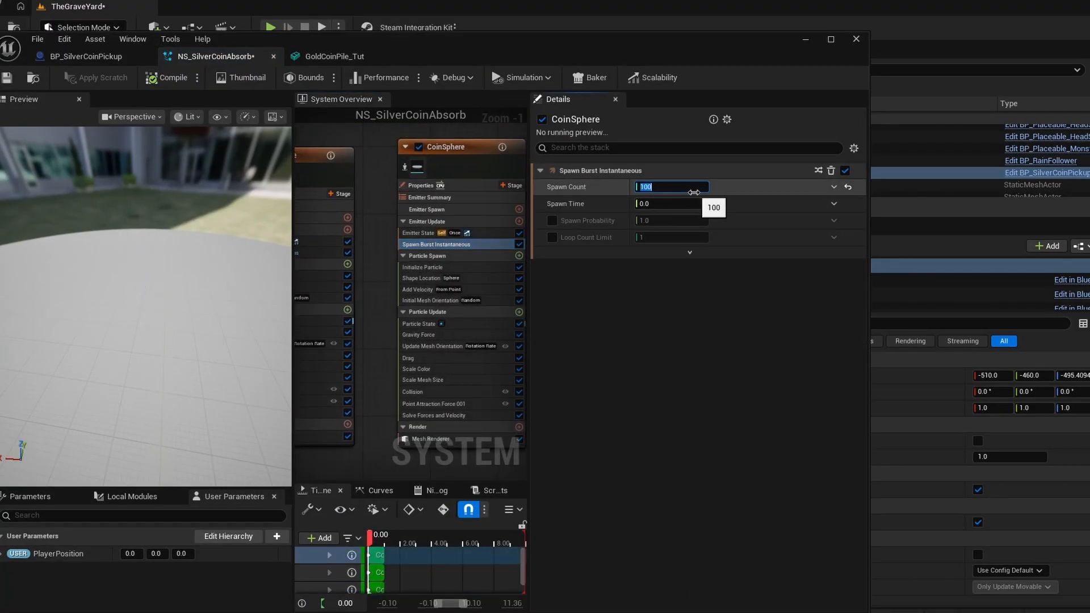
left_click_drag(401, 271, 354, 265)
left_click(397, 239)
left_click(688, 205)
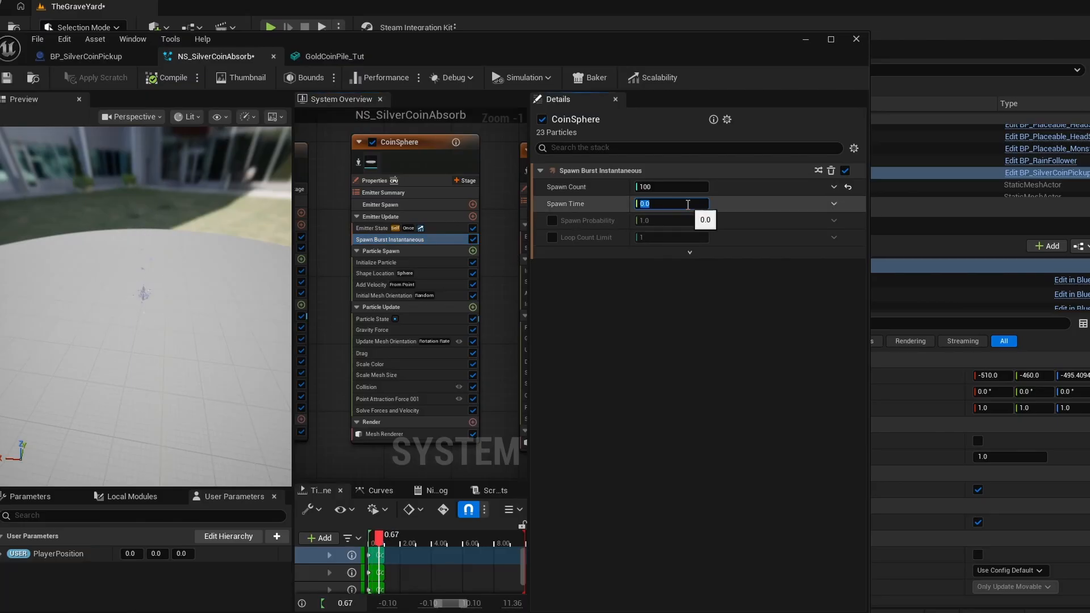
Step: Set the Spawn Count of CoinSphere001's Spawn Burst Instantaneous module to 80
right_click_drag(495, 216, 376, 225)
left_click(439, 254)
left_click(670, 187)
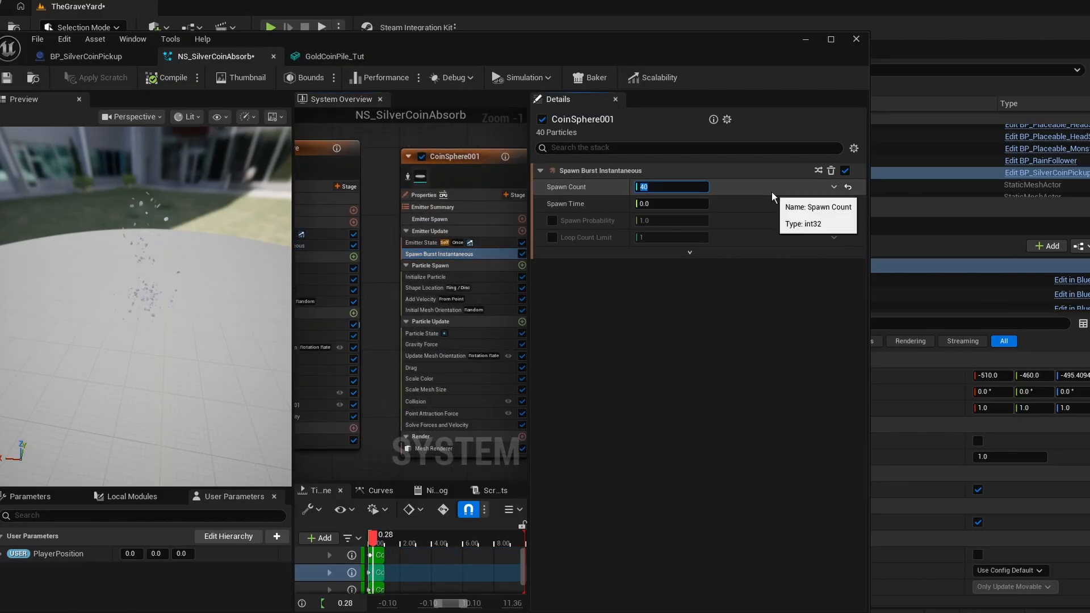
key("Return")
Step: Set CoinSphere001's Shape Location to a Ring Radius of 100 and a Disc Coverage of 1.0
left_click(425, 288)
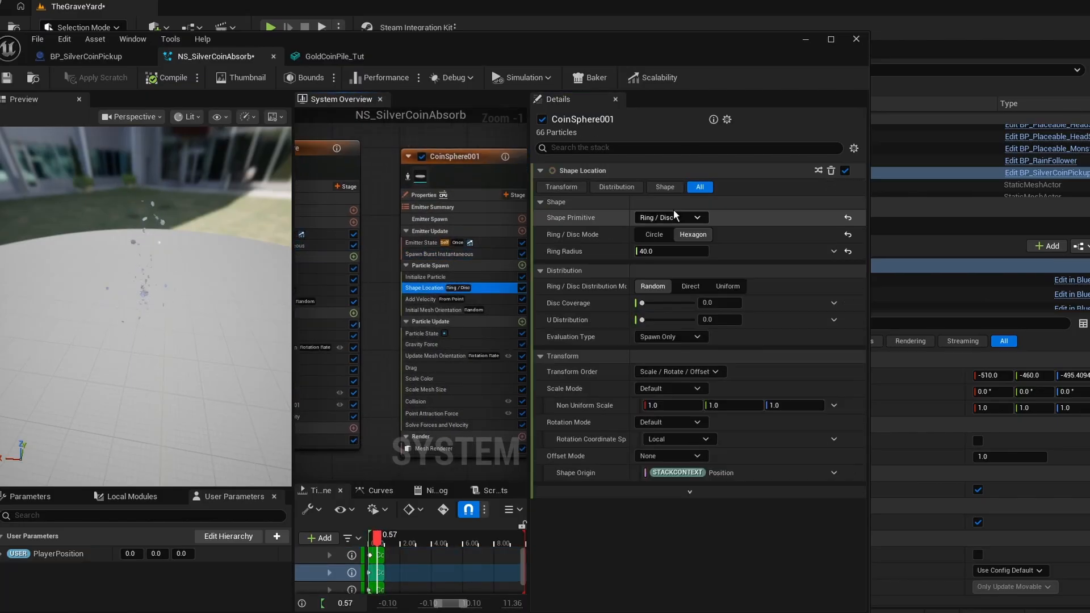
left_click(672, 251)
type("100")
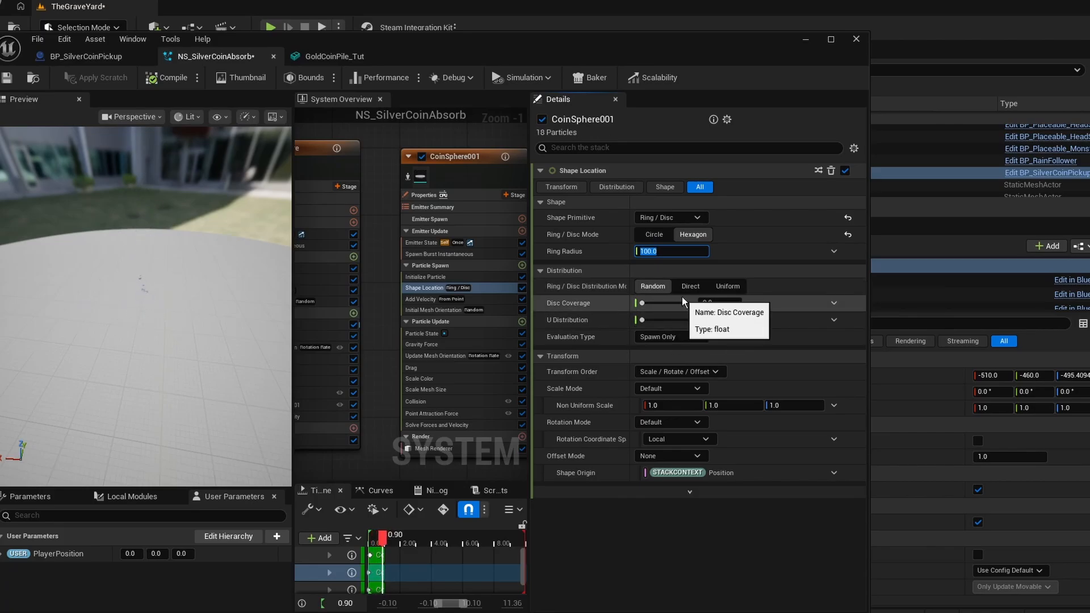
left_click_drag(681, 303, 662, 303)
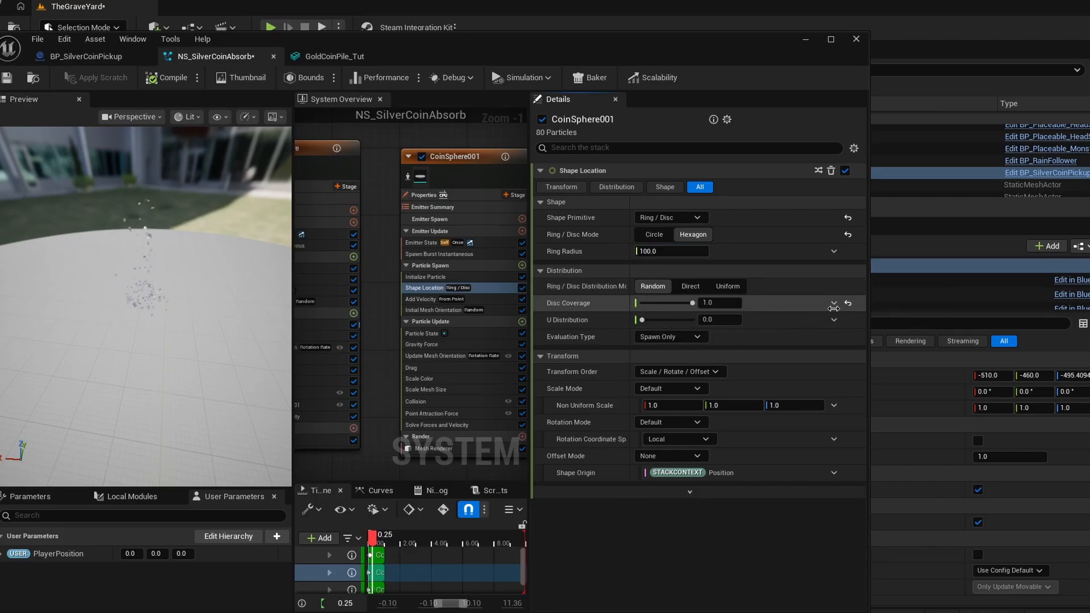
Step: Set CoinSphere001's Velocity Speed range to 600–1200 with Constrain To Radius enabled, and play-test the level
left_click(490, 299)
left_click(686, 220)
type("600")
key("Tab")
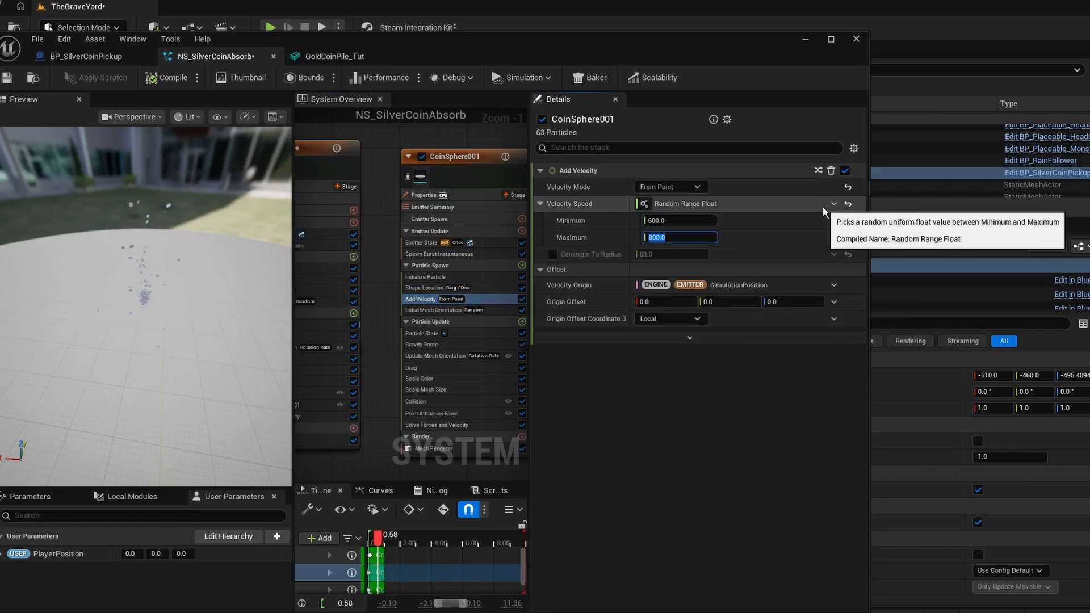
type("1200")
key("Return")
left_click(552, 255)
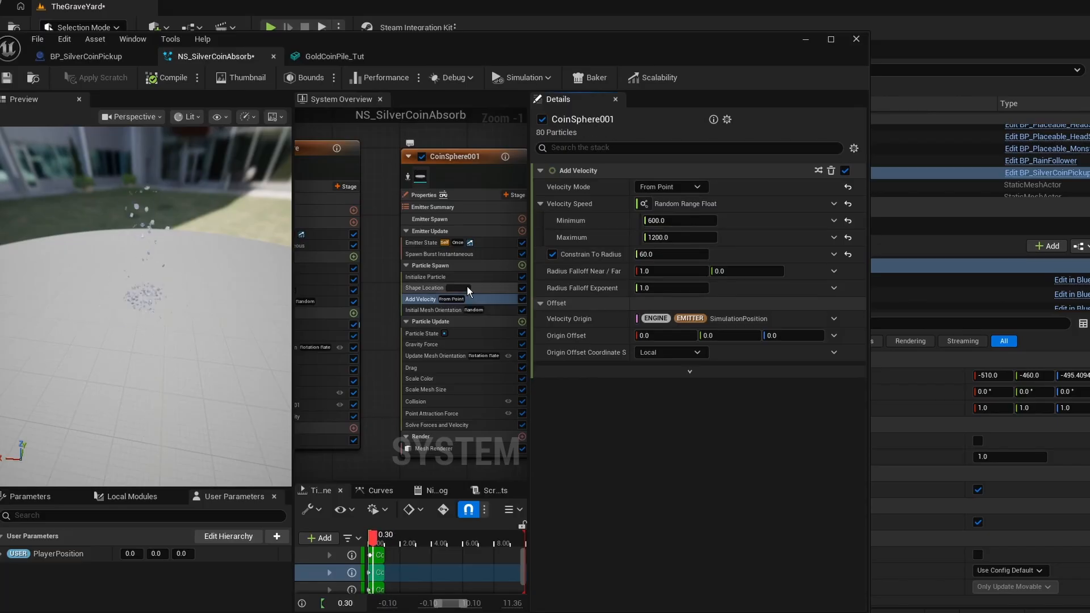
left_click(271, 26)
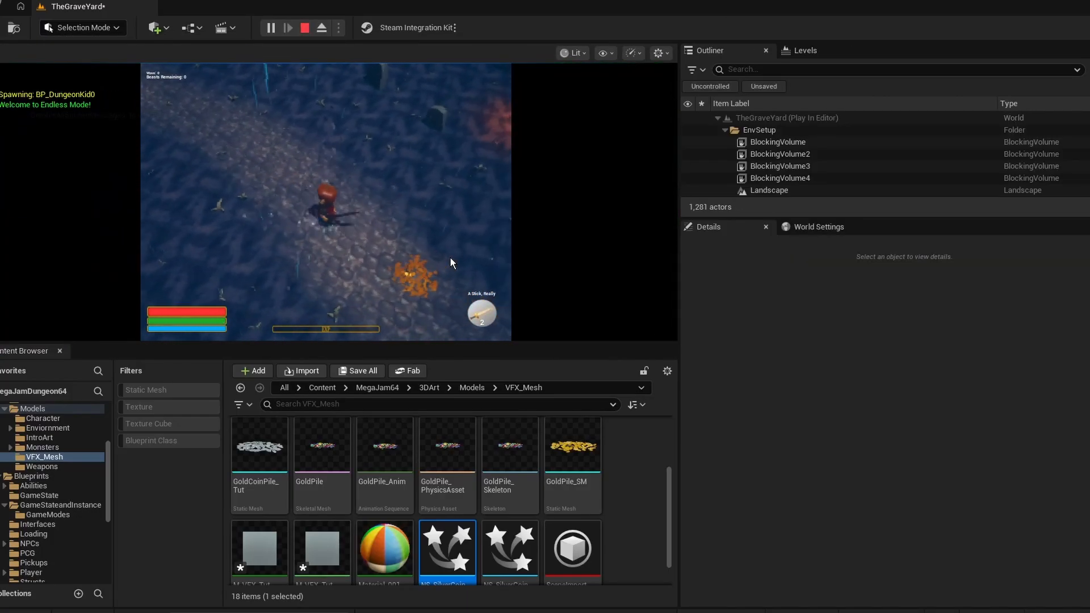
left_click(305, 28)
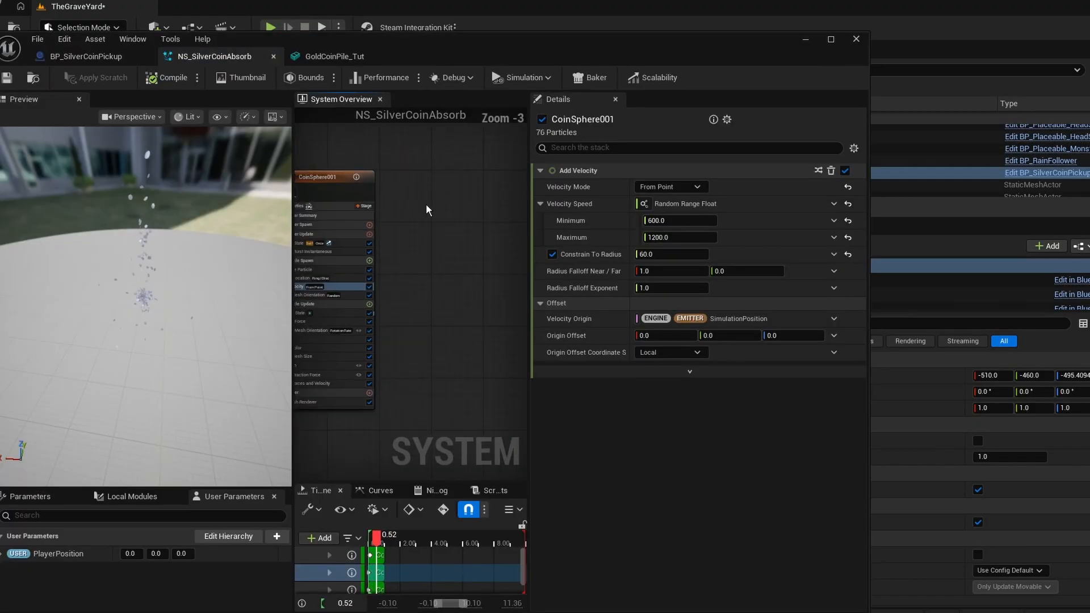
Step: Duplicate the CoinSphere001 emitter within the NS_SilverCoinAbsorb system
left_click(383, 173)
scroll(403, 200, "down", 2)
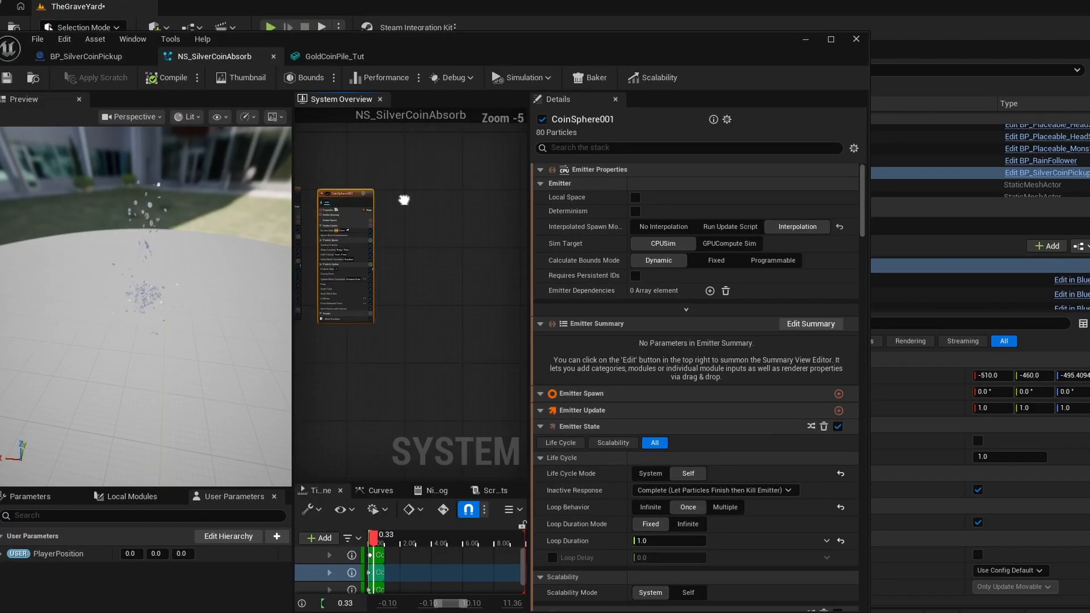
key("ctrl+v")
scroll(458, 197, "up", 2)
right_click_drag(457, 198, 411, 171)
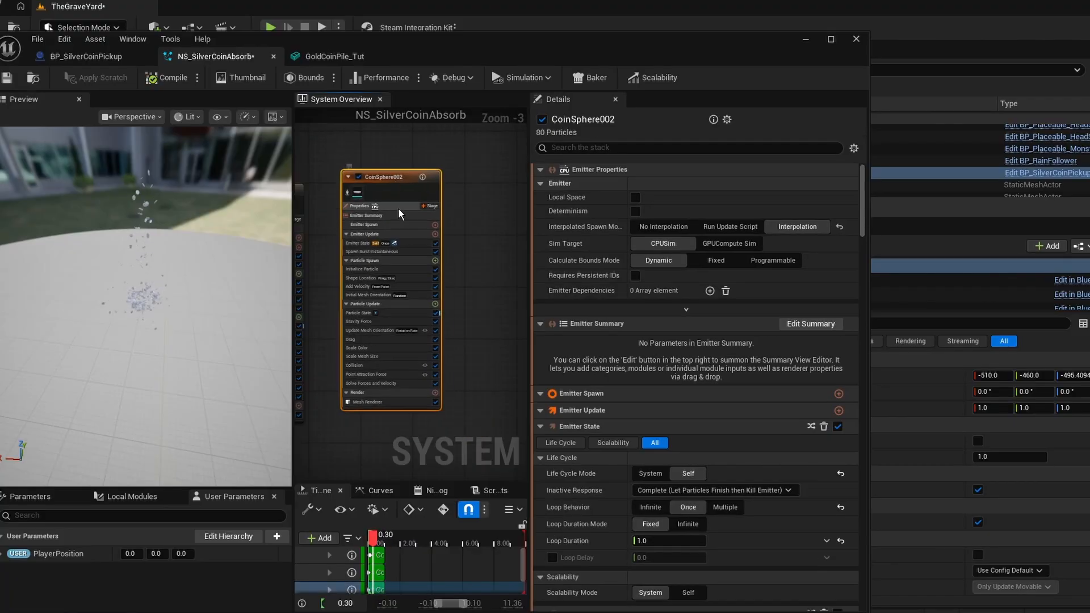
Step: Delete the Gravity Force, Update Mesh Orientation and Drag modules from CoinSphere002's Particle Update stage
left_click(398, 207)
scroll(360, 289, "up", 3)
right_click(332, 386)
left_click(386, 334)
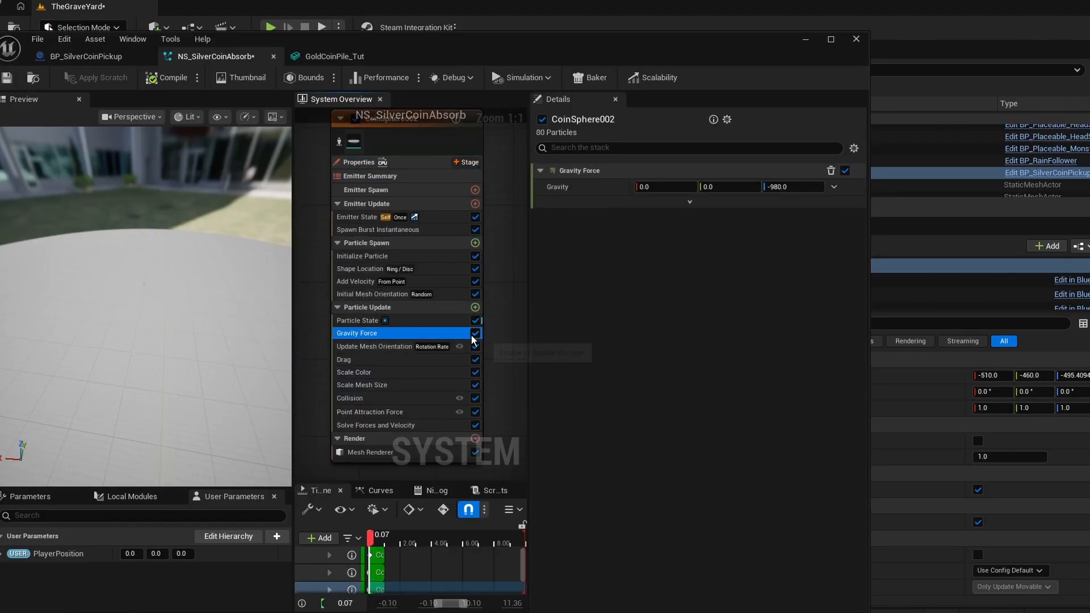
key("Delete")
left_click(387, 335)
key("Delete")
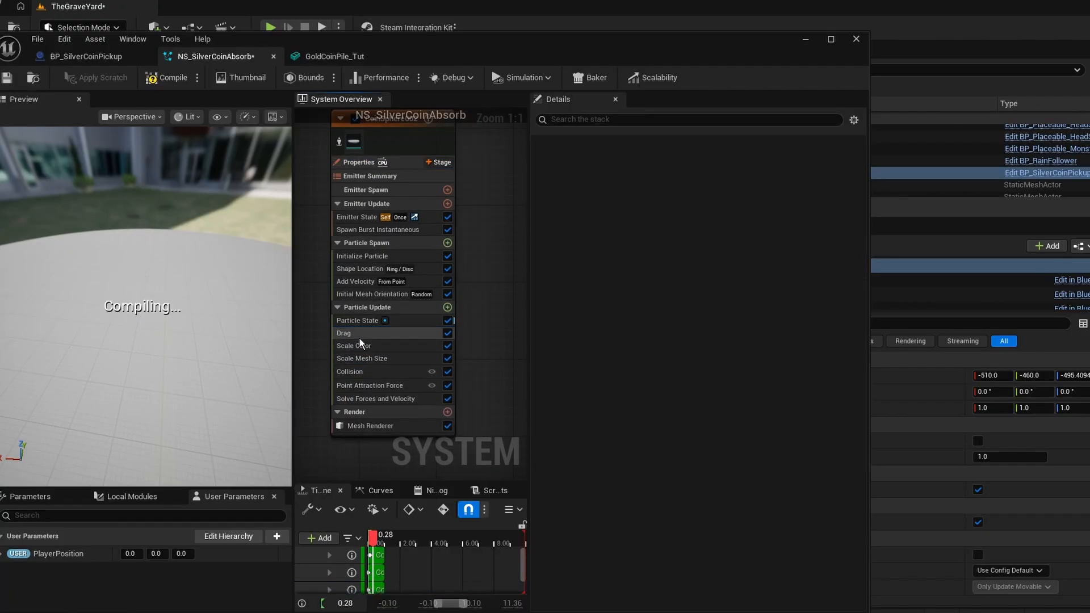
left_click(361, 335)
key("Delete")
Step: Delete the Scale Mesh Size, Collision and Point Attraction Force modules from CoinSphere002's Particle Update stage
left_click(374, 346)
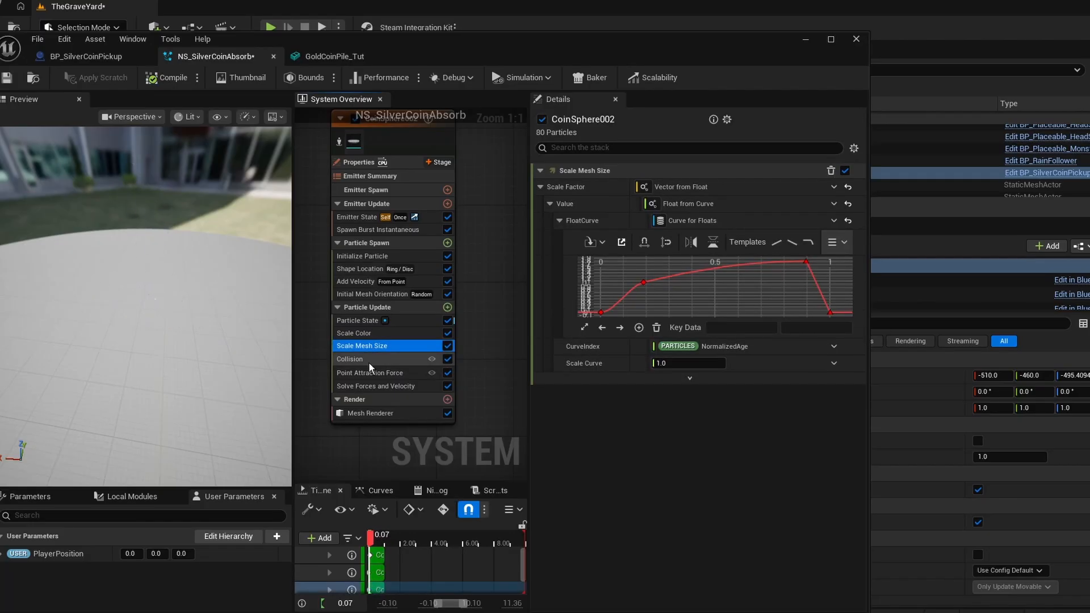
key("Delete")
left_click(359, 349)
key("Delete")
left_click(358, 346)
key("Delete")
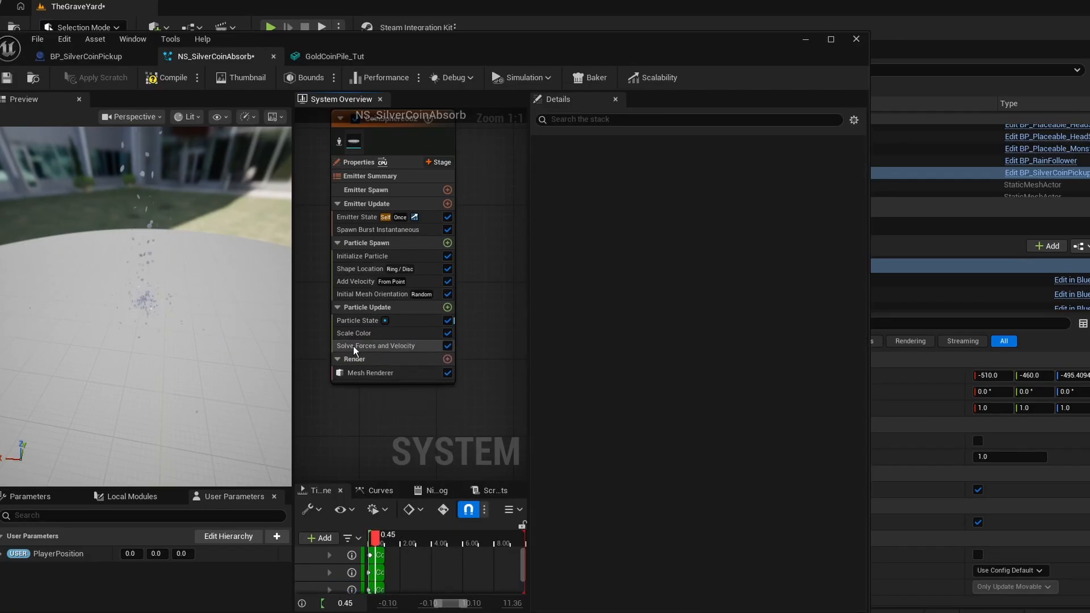
Step: Set CoinSphere002's Mesh Renderer mesh to GoldCoinPile_Tut and its Spawn Burst Instantaneous Spawn Count to 1
left_click(372, 372)
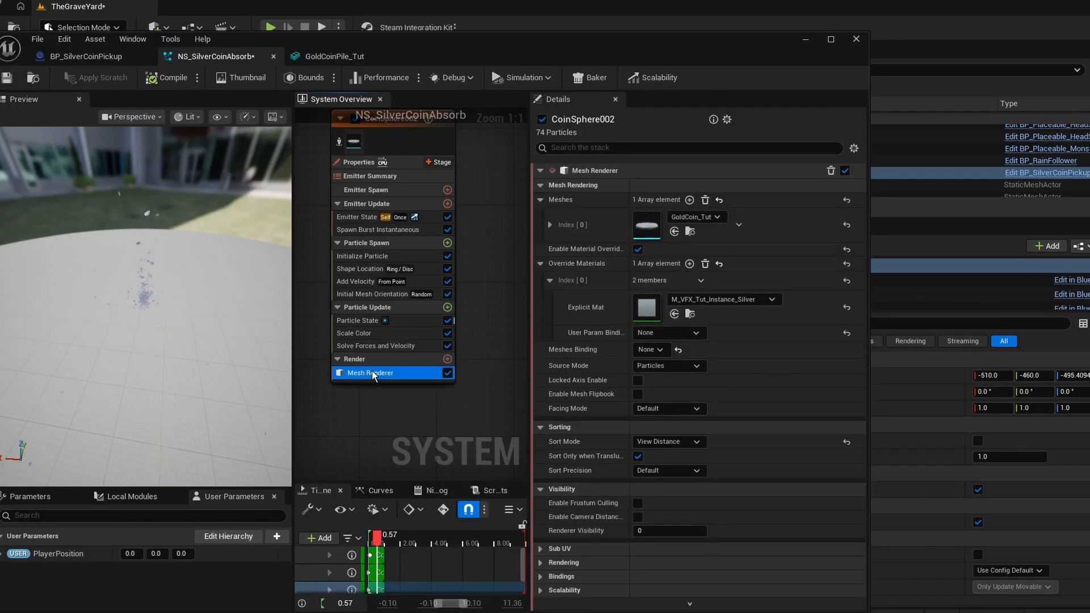
left_click(698, 218)
left_click(765, 373)
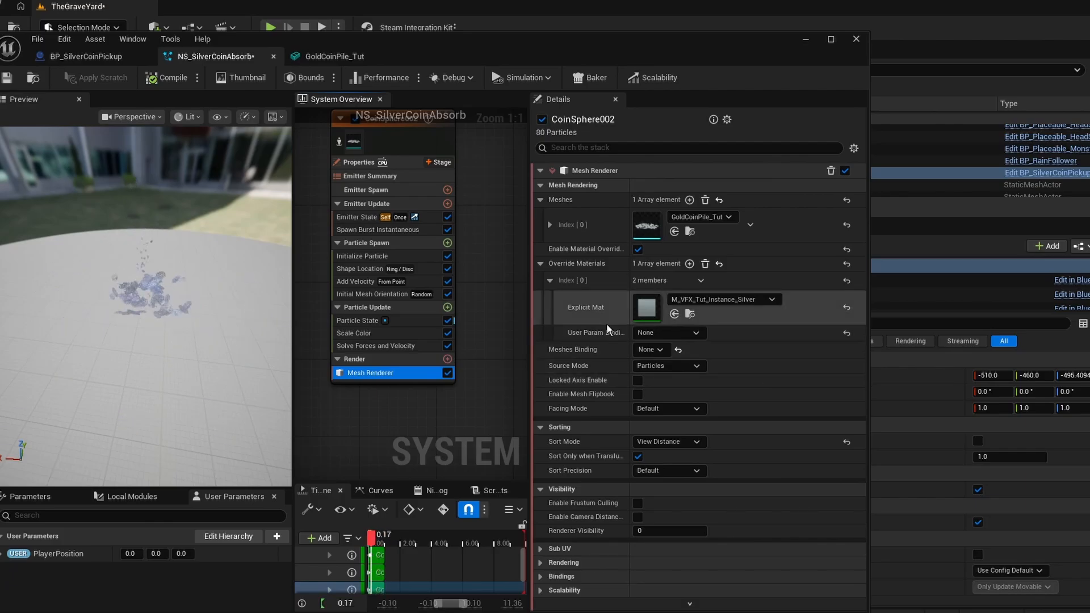
left_click(363, 229)
left_click(665, 189)
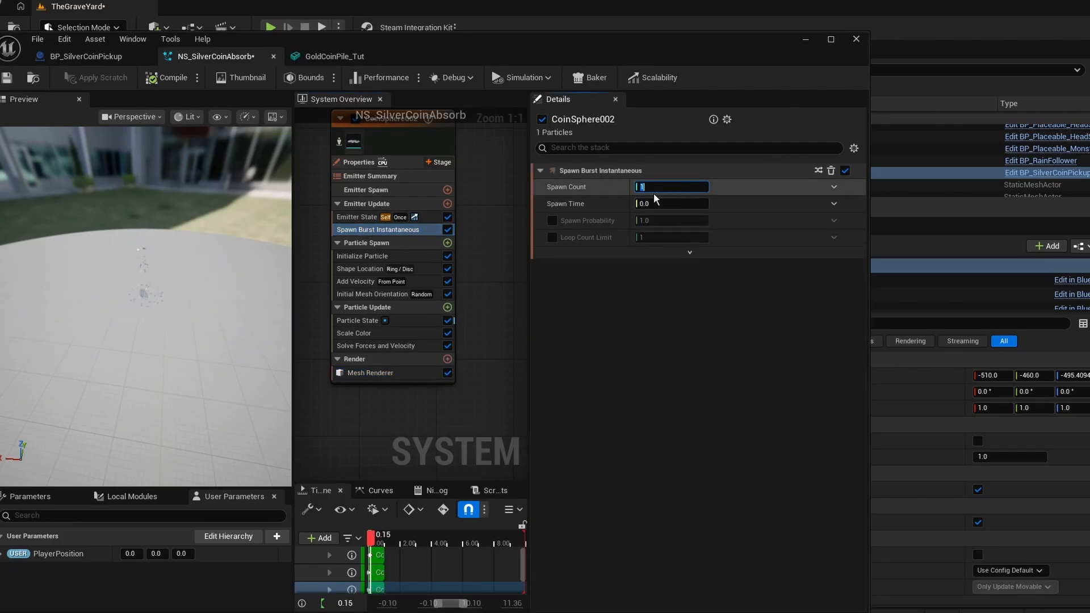
Step: Delete the Shape Location, Add Velocity and Initial Mesh Orientation modules from CoinSphere002's Particle Spawn stage
left_click(355, 269)
left_click(688, 218)
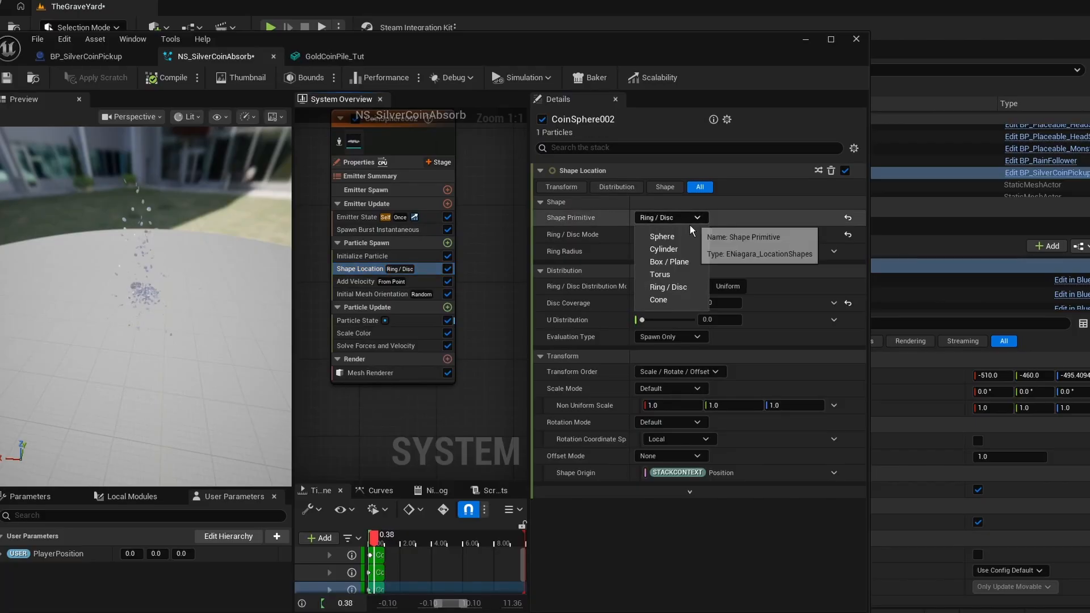
left_click(356, 267)
key("Delete")
left_click(361, 268)
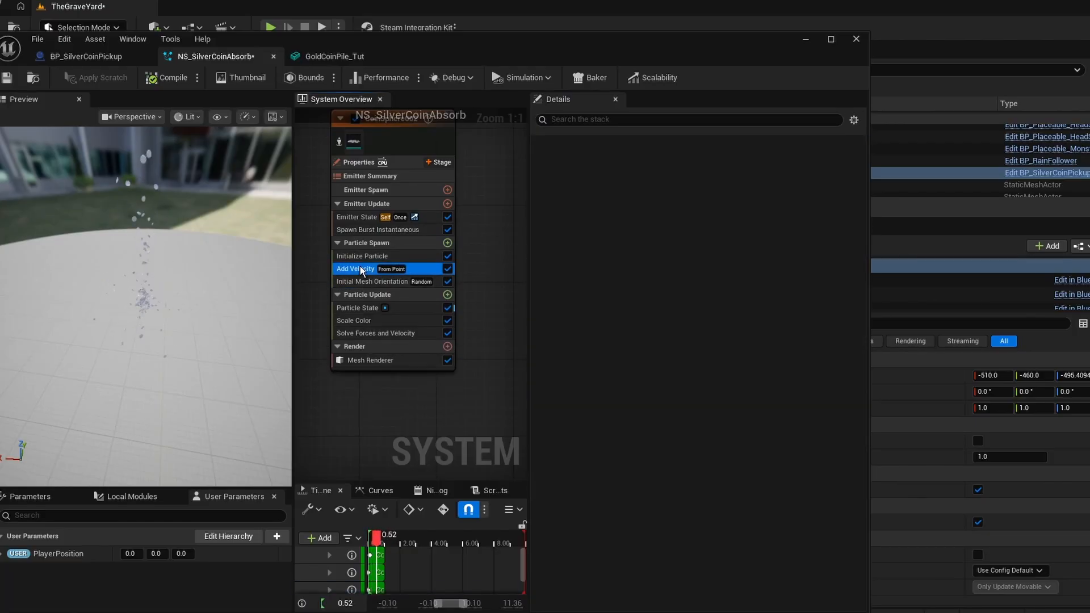
key("Delete")
left_click(377, 268)
key("Delete")
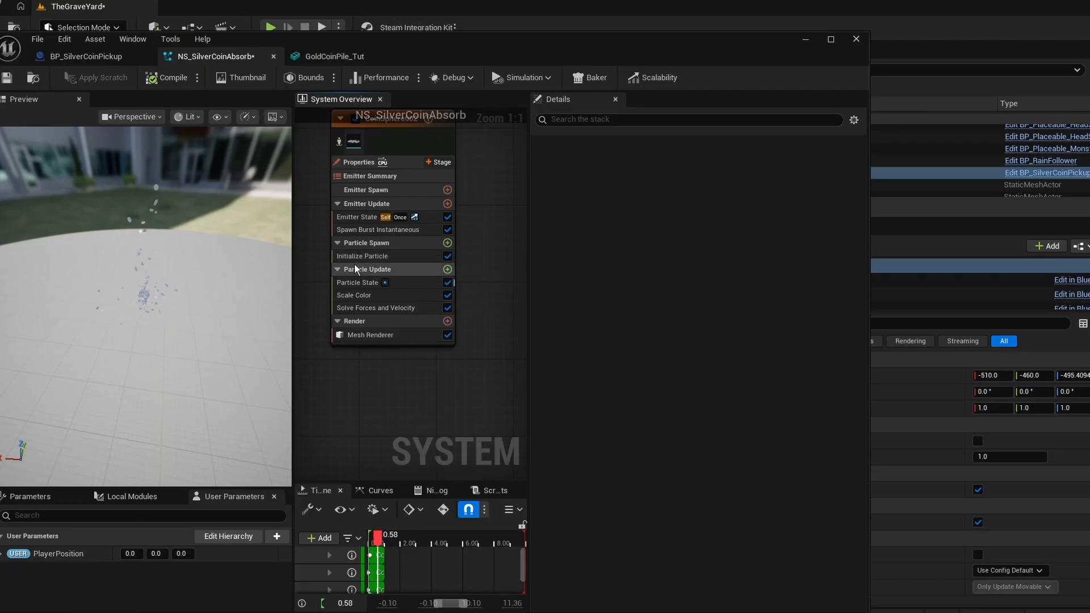
Step: Set CoinSphere002's Mesh Scale Mode in Initialize Particle to Uniform with a scale of 1.0
left_click(363, 257)
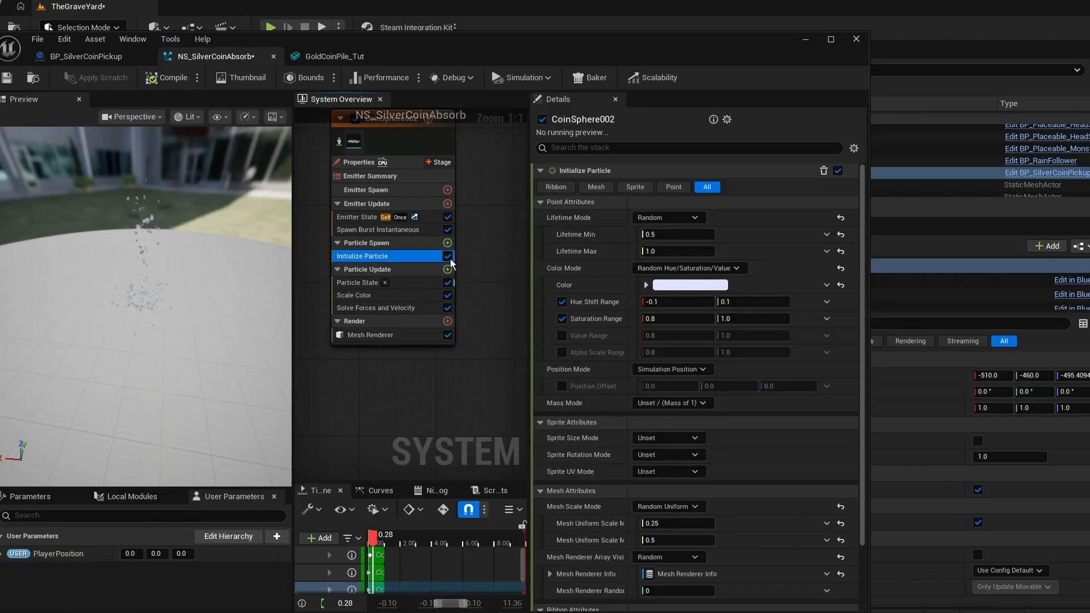
left_click(841, 506)
left_click(692, 505)
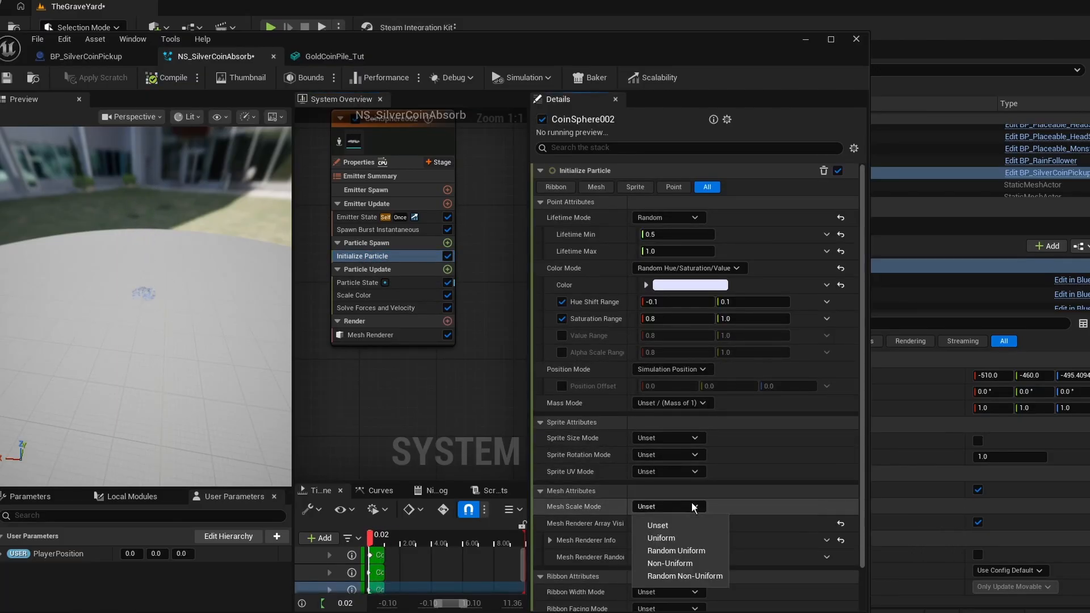
left_click(692, 536)
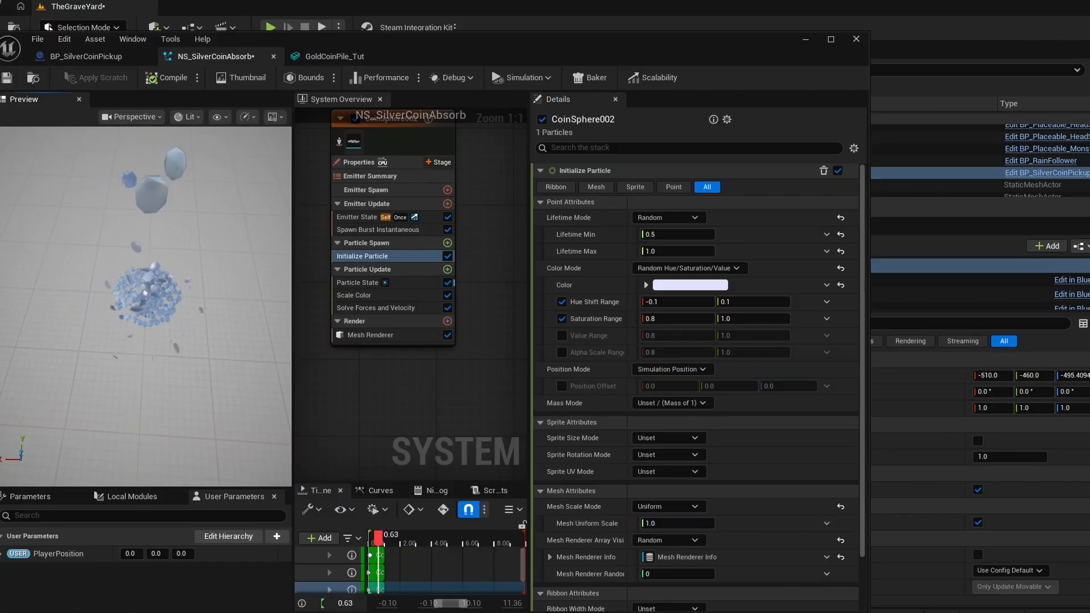
Step: Preview NS_SilverCoinAbsorb as a temporary actor in the level, nudge it to X -670, and delete it
left_click_drag(500, 48, 135, 91)
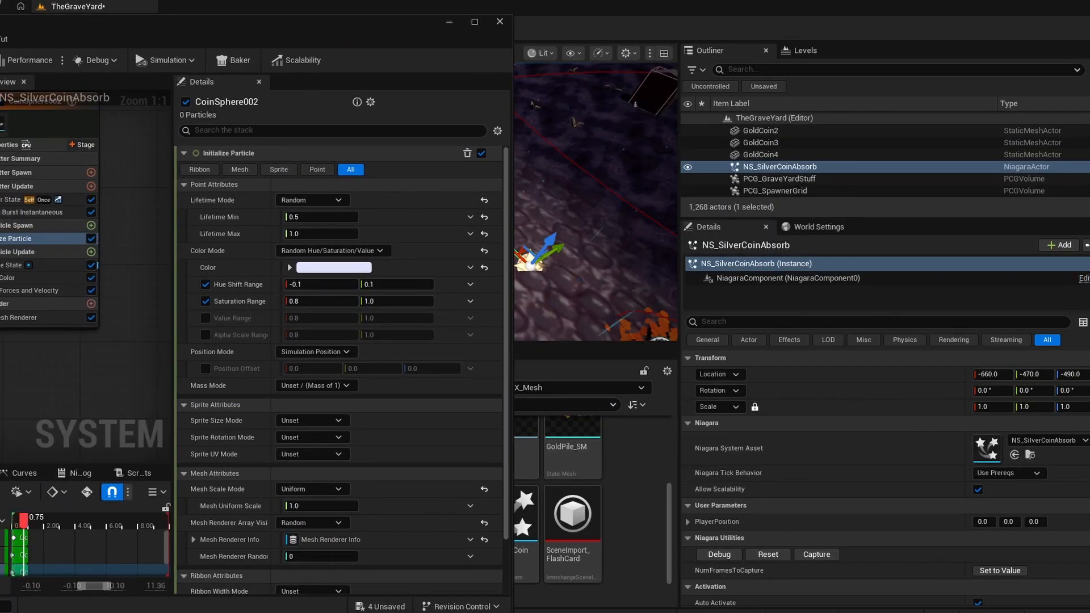
left_click_drag(224, 21, 56, 21)
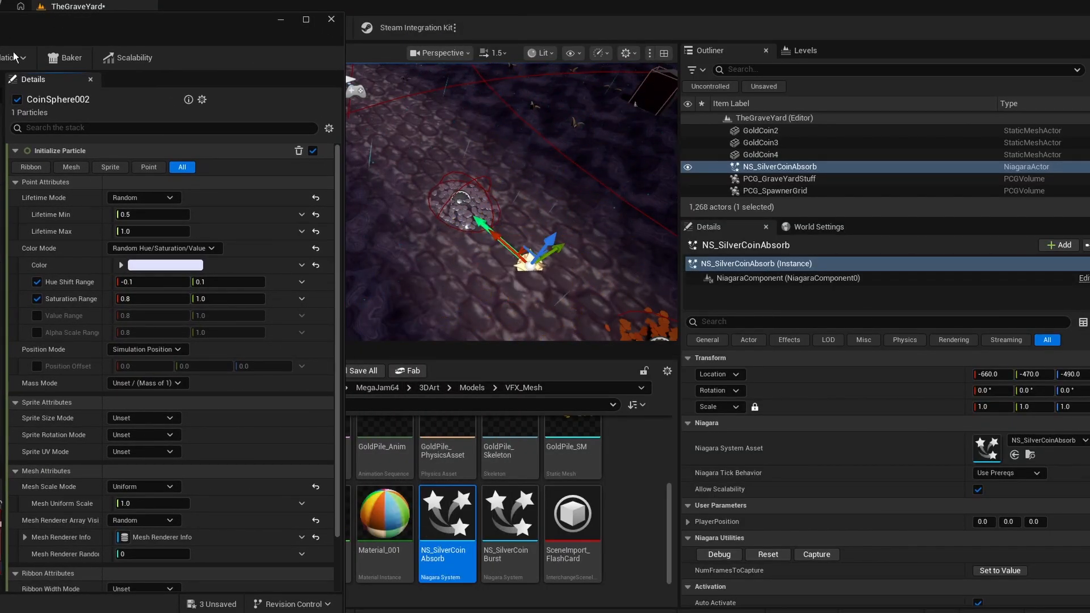
left_click_drag(503, 242, 510, 248)
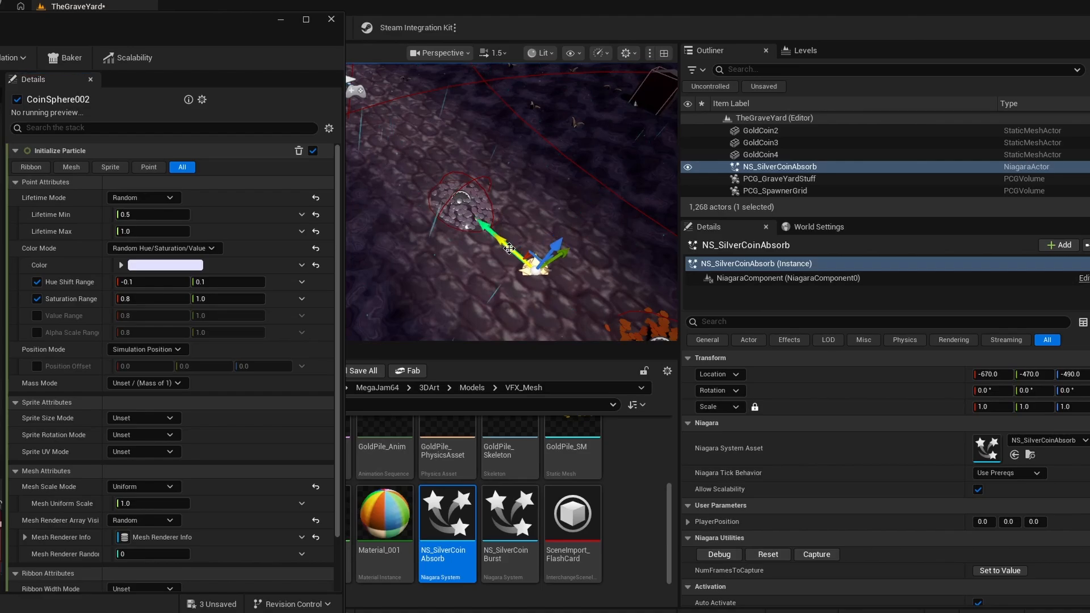
key("Delete")
Step: Play-test the level by walking the character over the silver coin pickup, and stop the session
left_click_drag(3, 20, 278, 104)
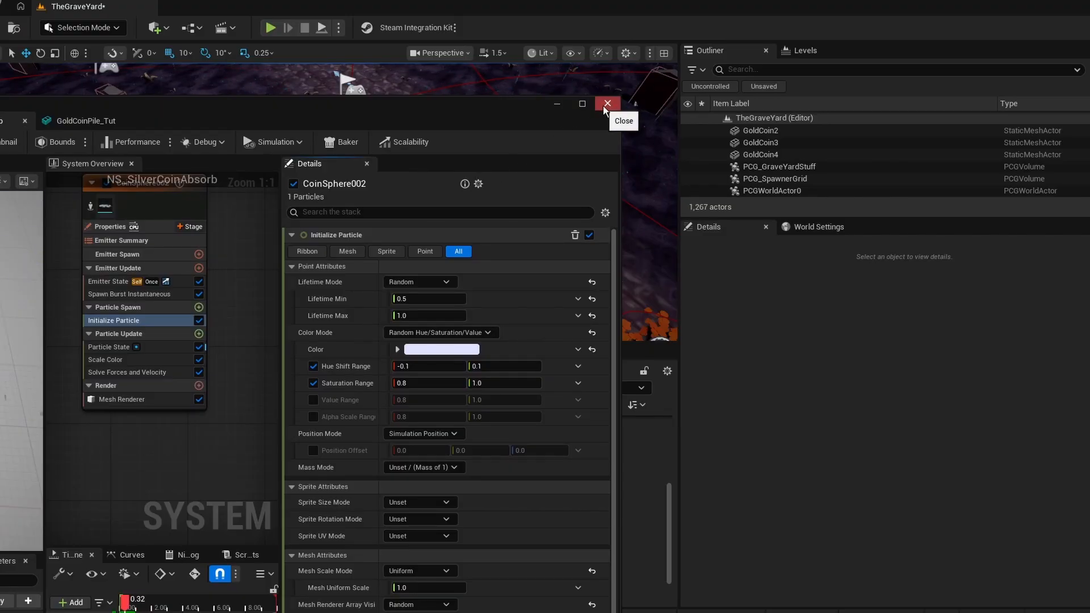
left_click(558, 106)
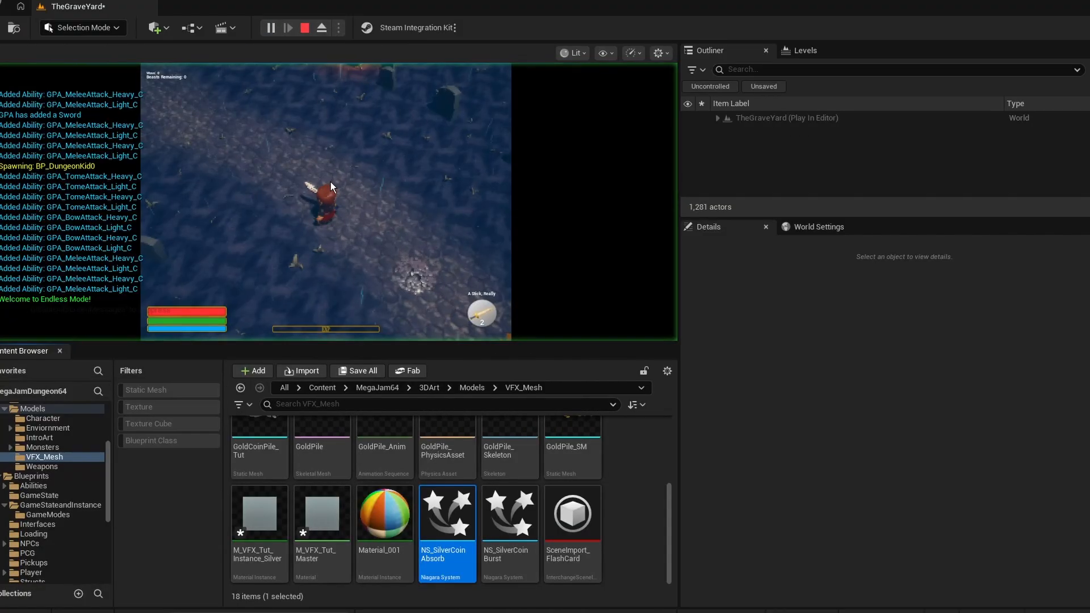
key("d")
key("s")
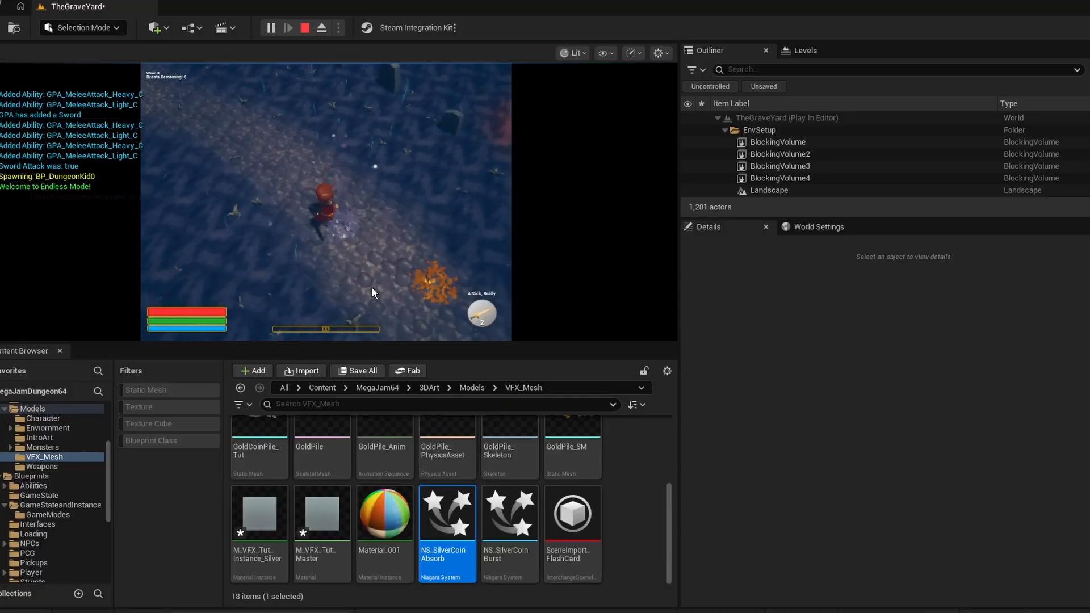
left_click(305, 28)
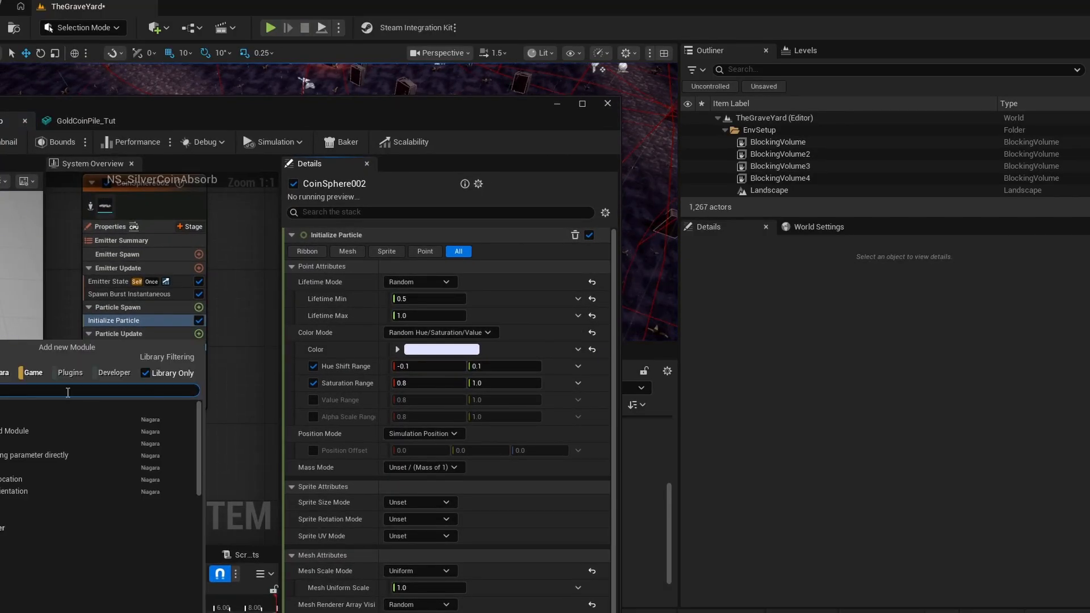
Step: Add a Dynamic Material Parameters module to CoinSphere002's Particle Update stage and rename the emitter CoinPile
left_click(68, 438)
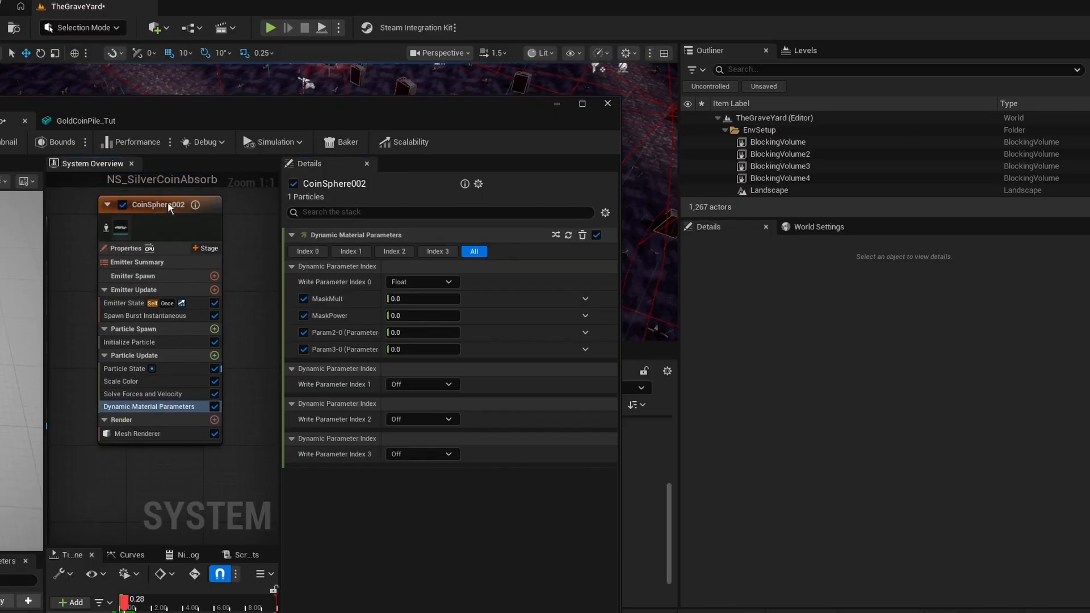
scroll(164, 238, "down", 2)
left_click(172, 223)
type("C")
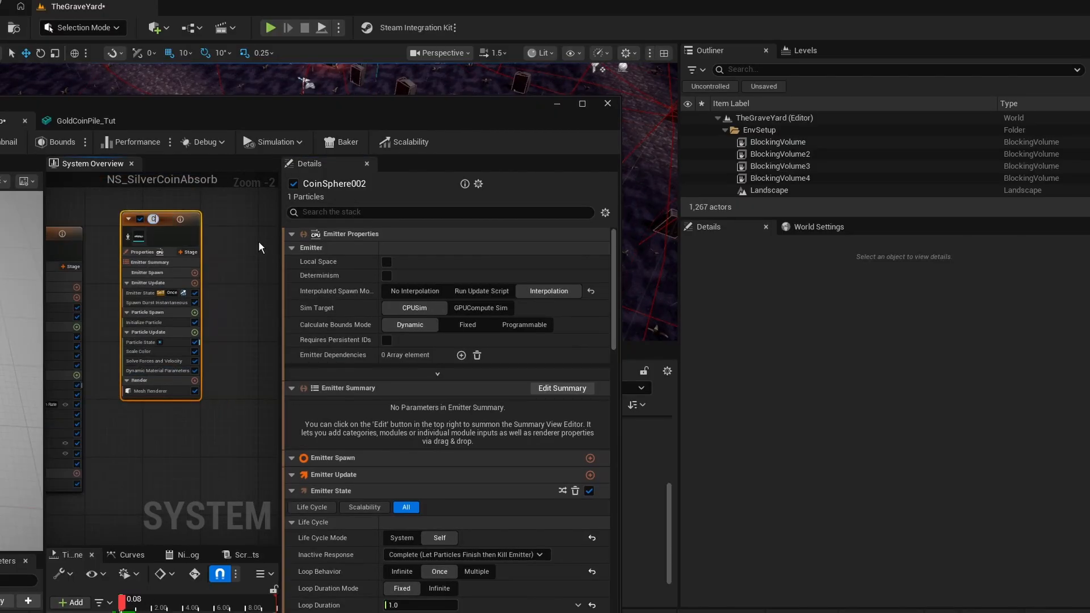
type("oinPile")
key("Return")
scroll(142, 348, "up", 2)
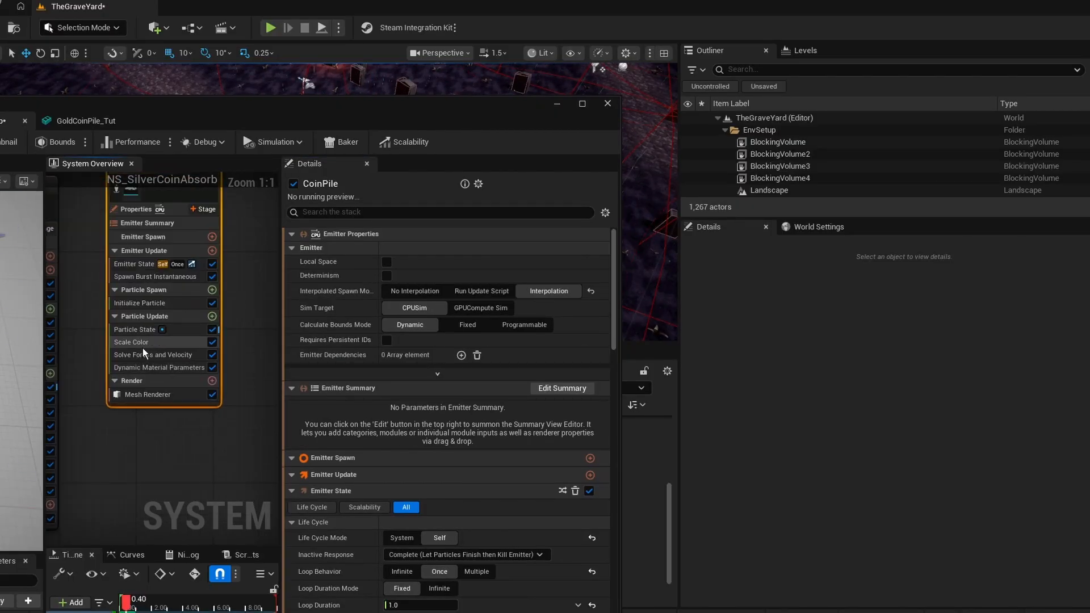
Step: Move Dynamic Material Parameters above Scale Color and drive MaskMult with Float from Curve using the linear ramp-up template
left_click(152, 370)
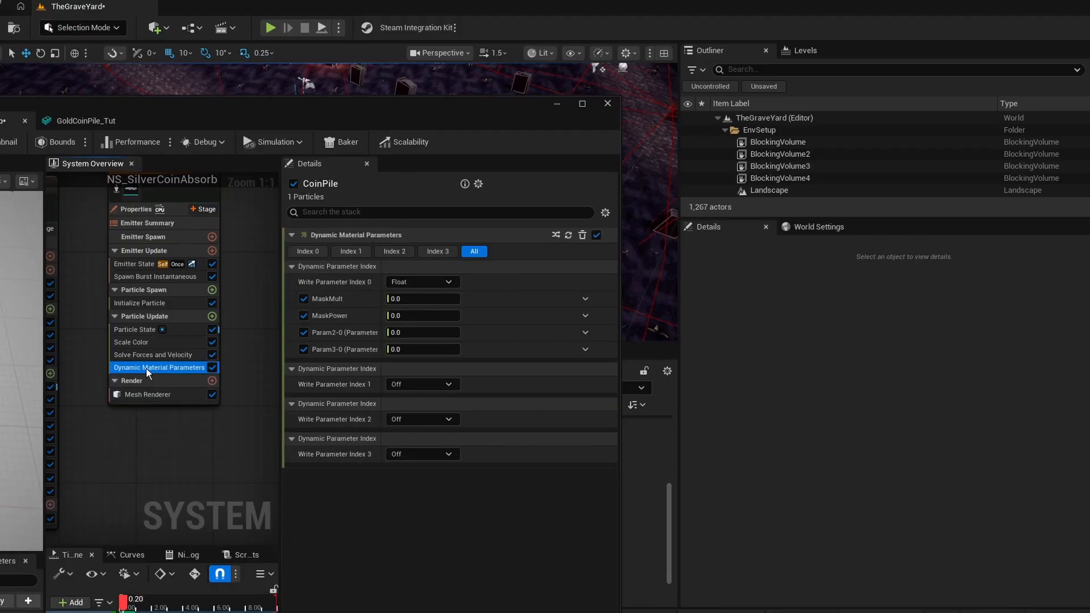
left_click_drag(145, 368, 145, 343)
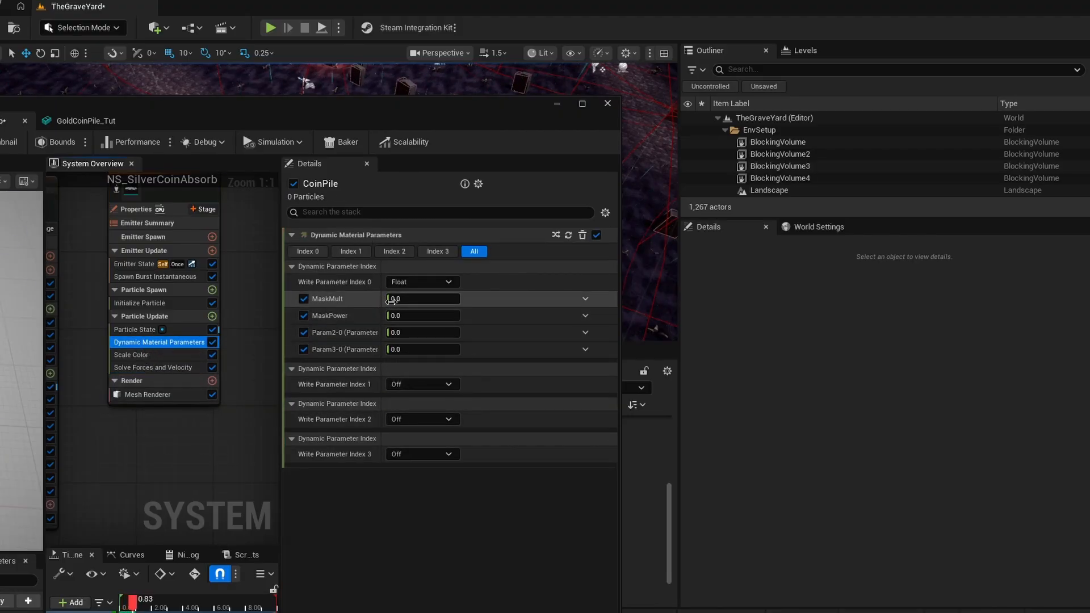
left_click(449, 300)
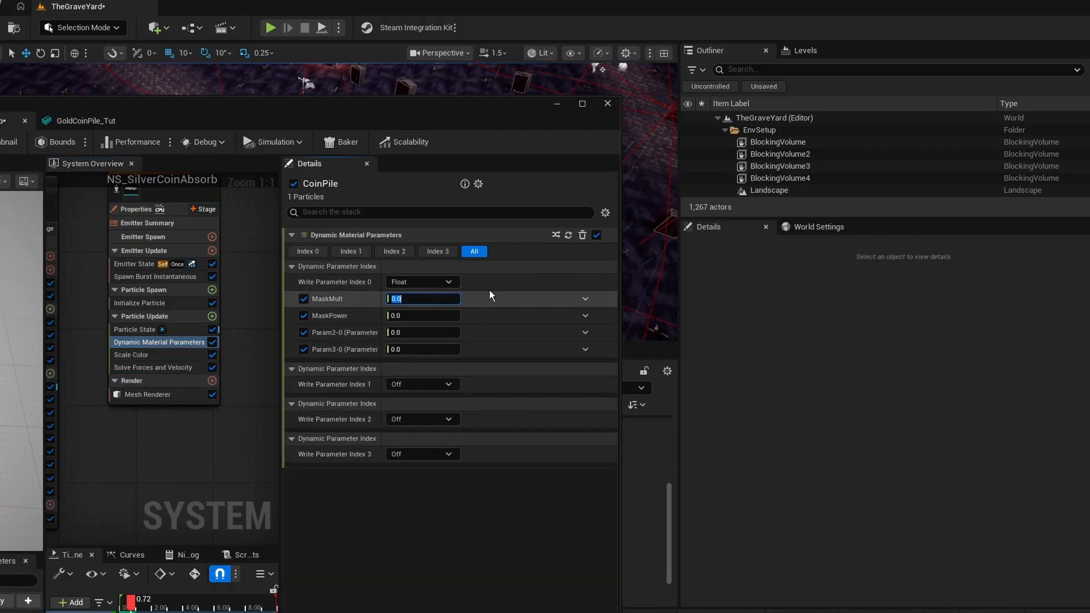
left_click(586, 299)
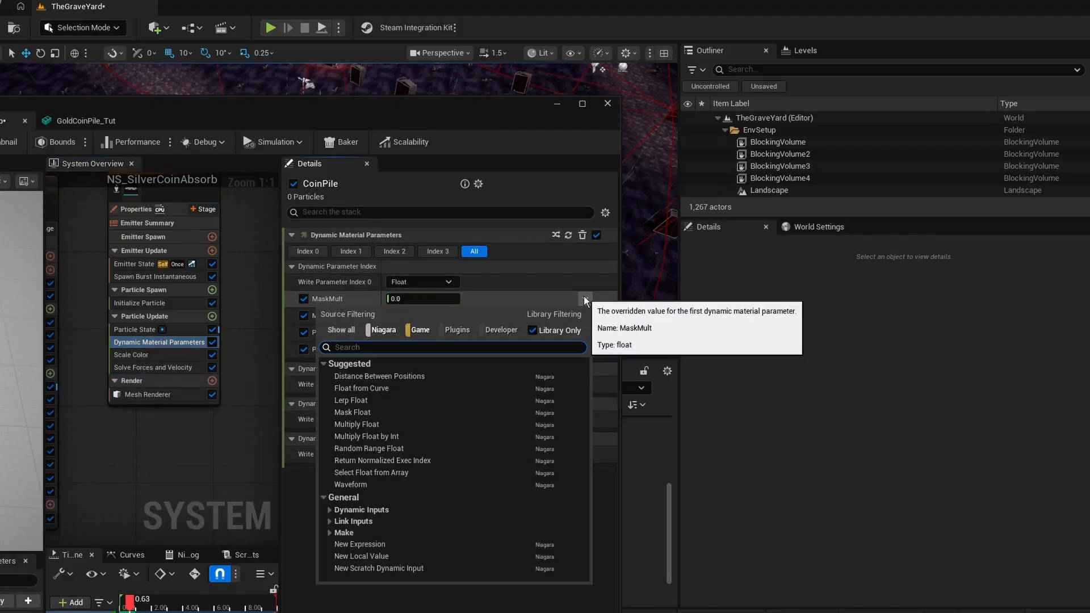
left_click(407, 391)
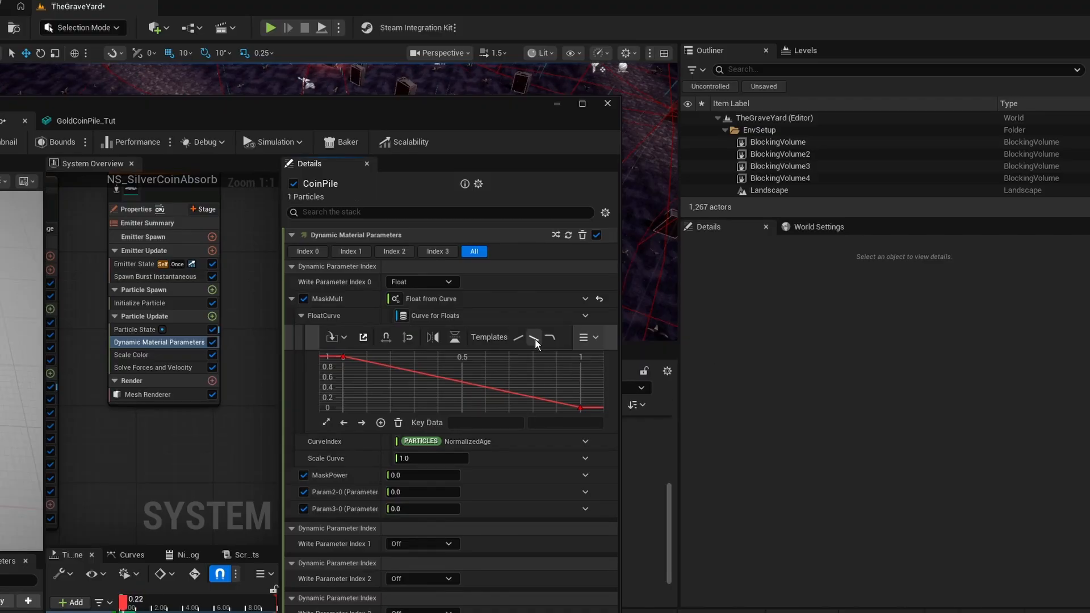
left_click(519, 338)
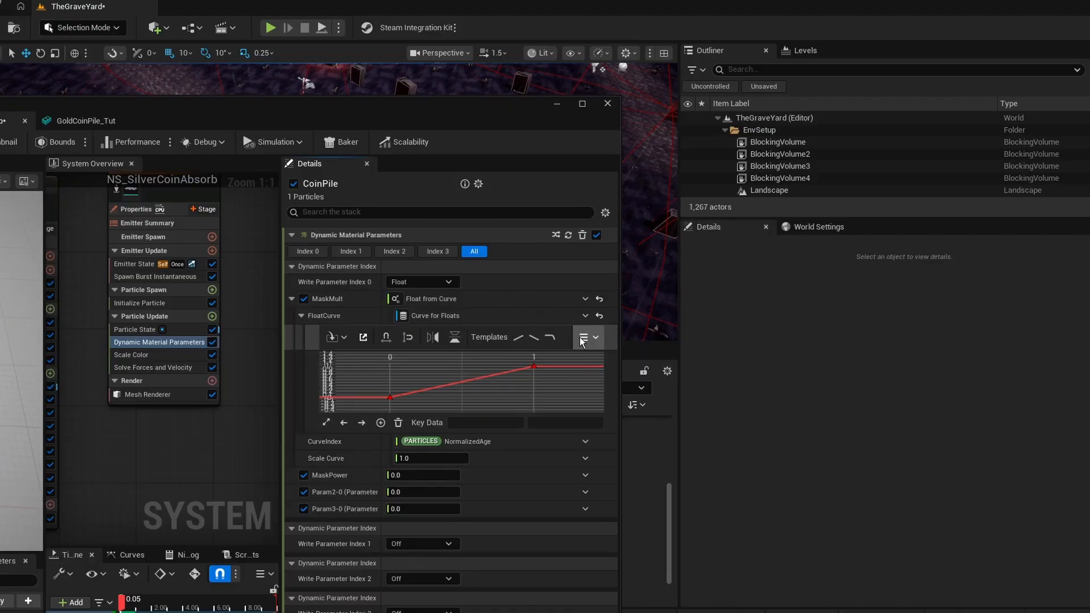
Step: Reshape the MaskMult curve into a smooth rise between its keys at 0 and 1, without an intermediate key
left_click(595, 362)
left_click(419, 378)
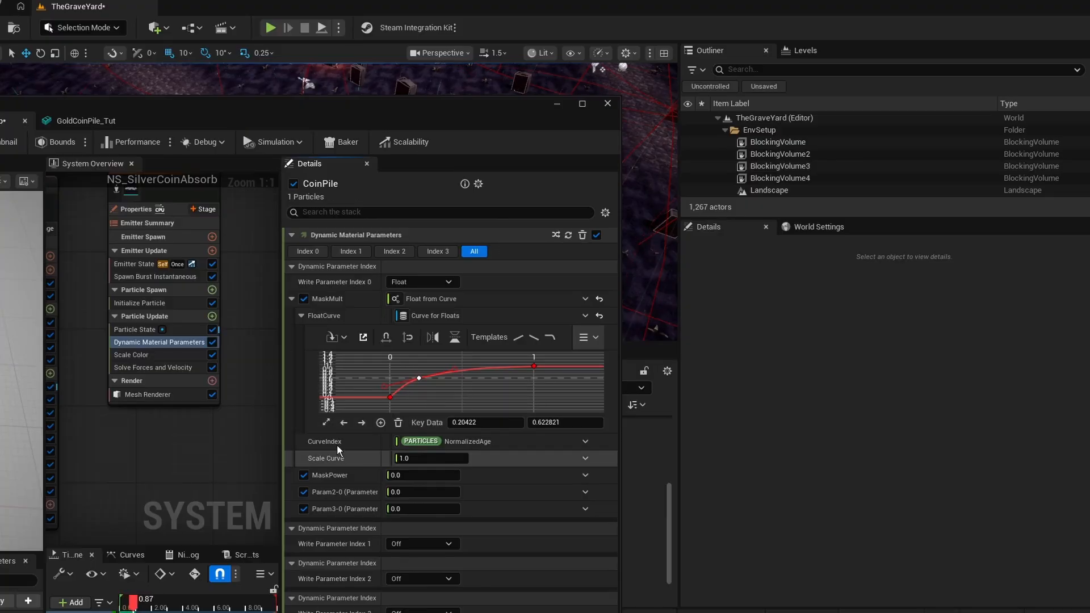
key("Delete")
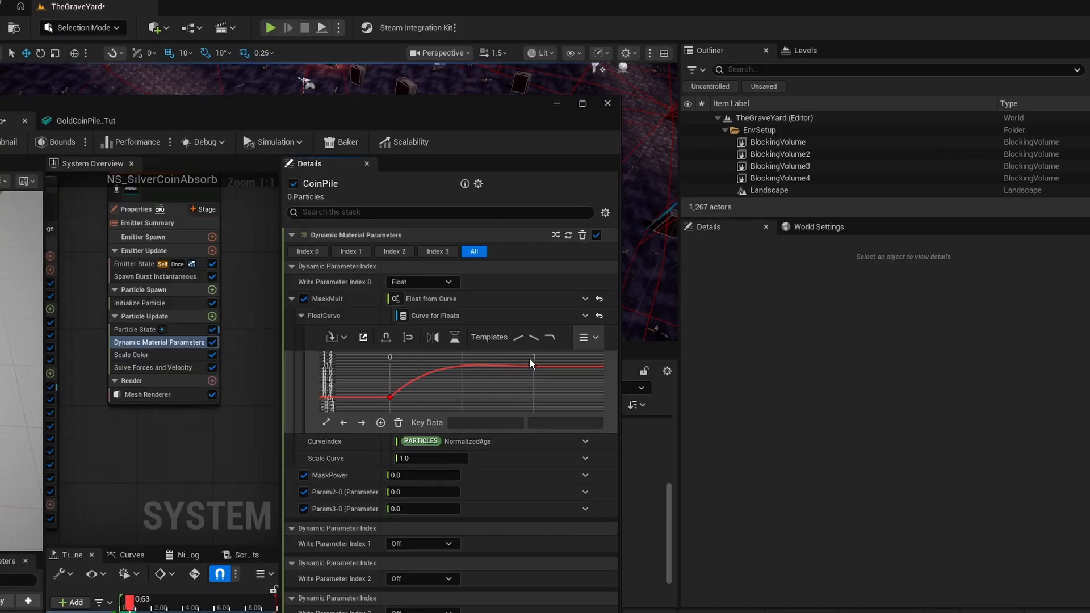
left_click(533, 366)
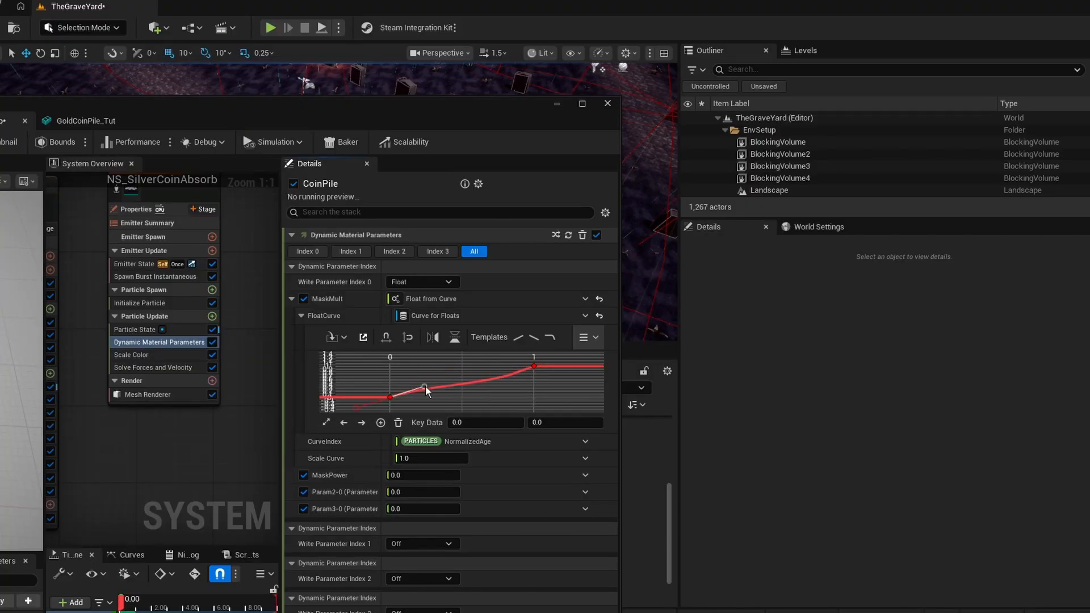
left_click(534, 366)
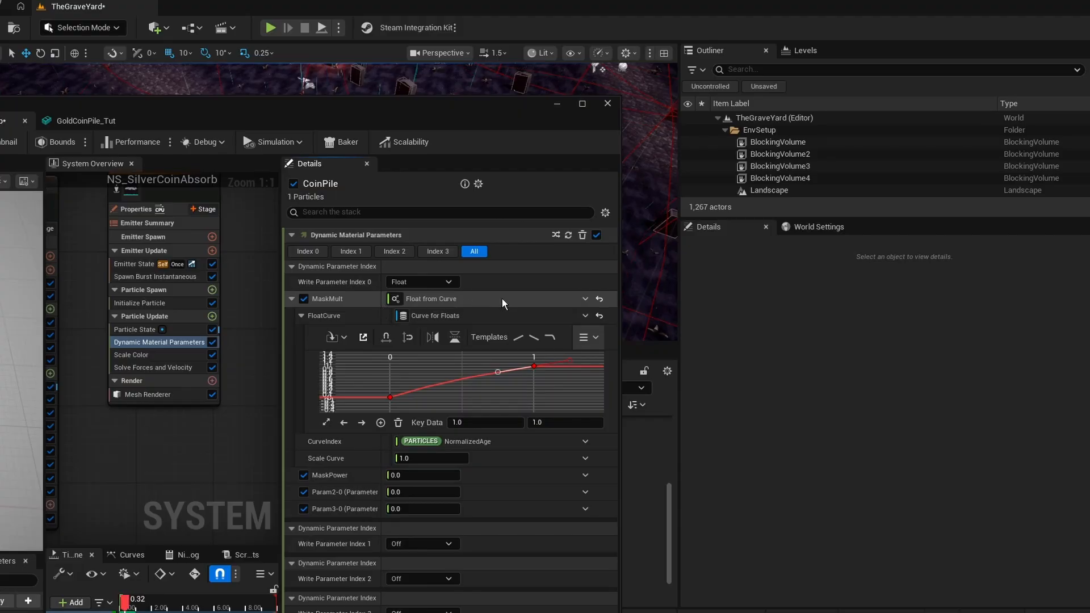
Step: Set MaskPower to 0.5 in CoinPile's Dynamic Material Parameters module and review the MaskMult input again
left_click(290, 299)
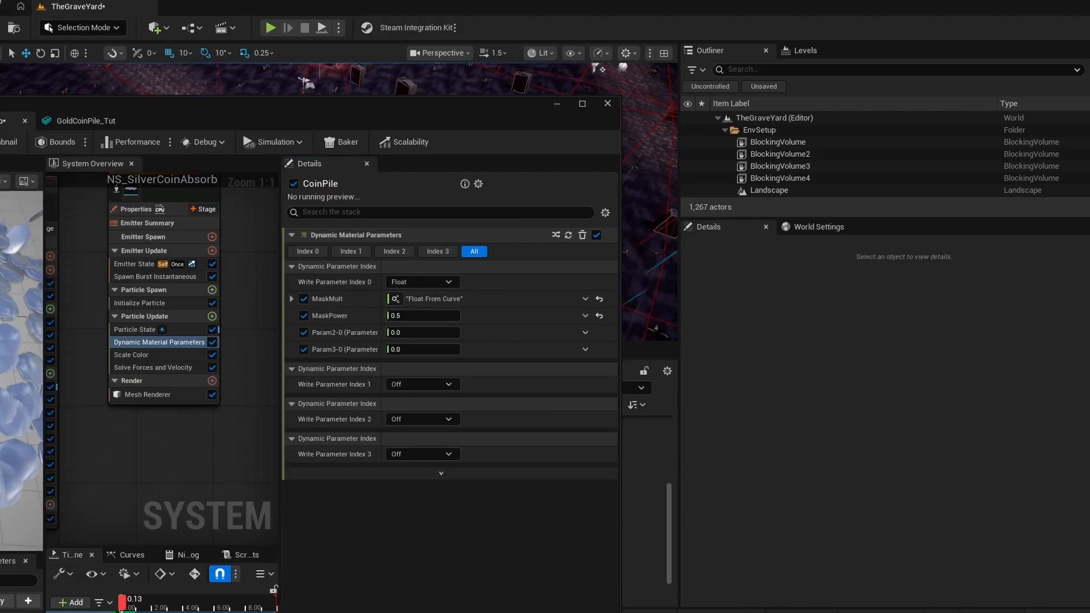
left_click(215, 281)
right_click(184, 264)
left_click(233, 318)
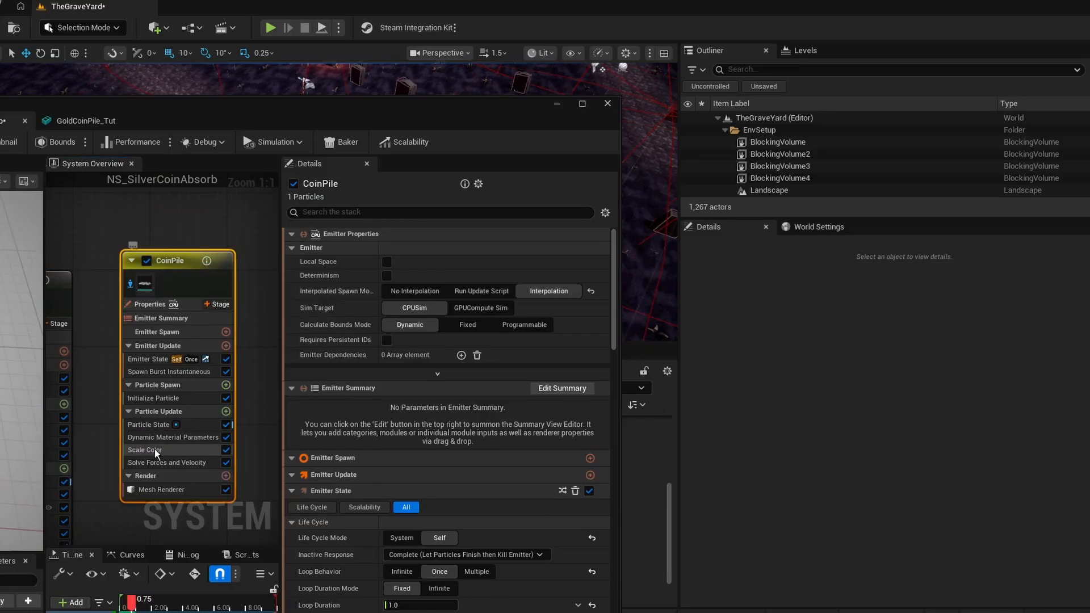
left_click(170, 437)
left_click(291, 299)
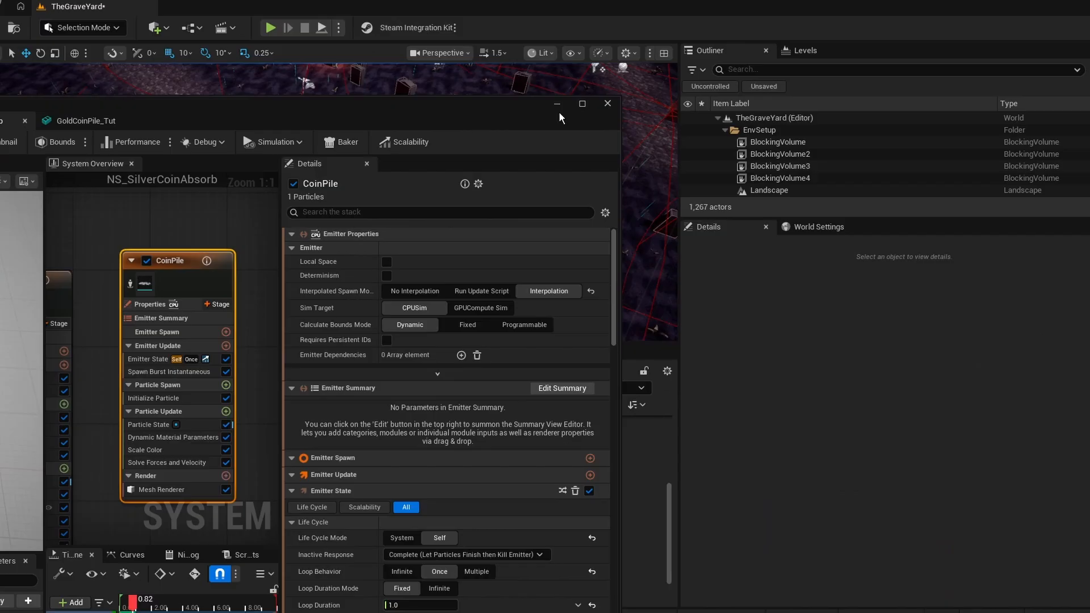
Step: Play-test the level to check the coin pile's dissolve at the silver coin pickup, and stop the session
key("alt+p")
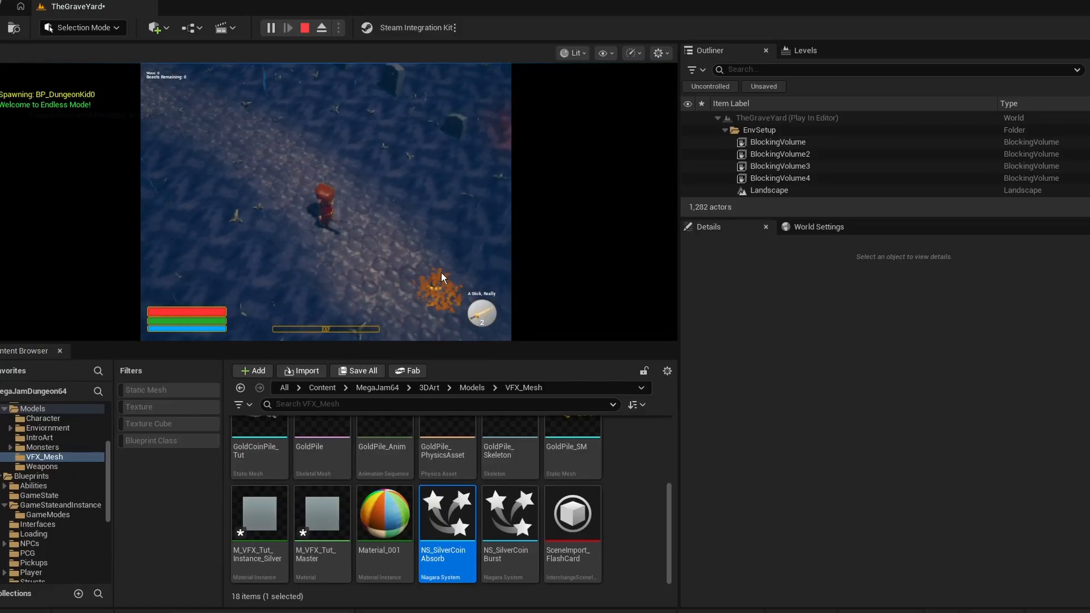
left_click(304, 30)
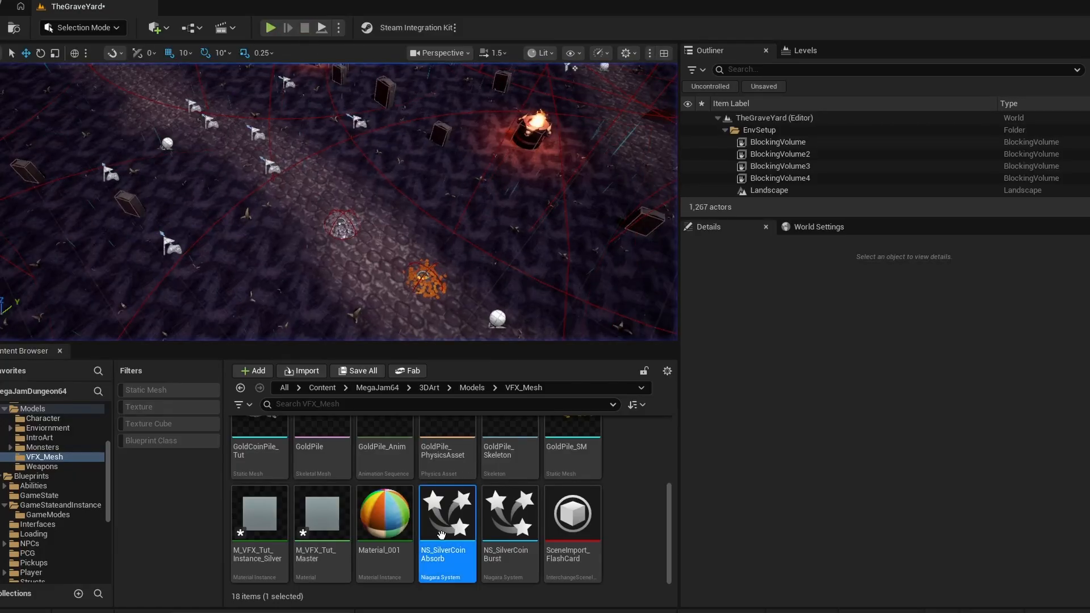
Step: In BP_SilverCoinPickup's event graph, delete the Delay node and connect Sequence's Then 0 directly to Destroy Actor
double_click(448, 523)
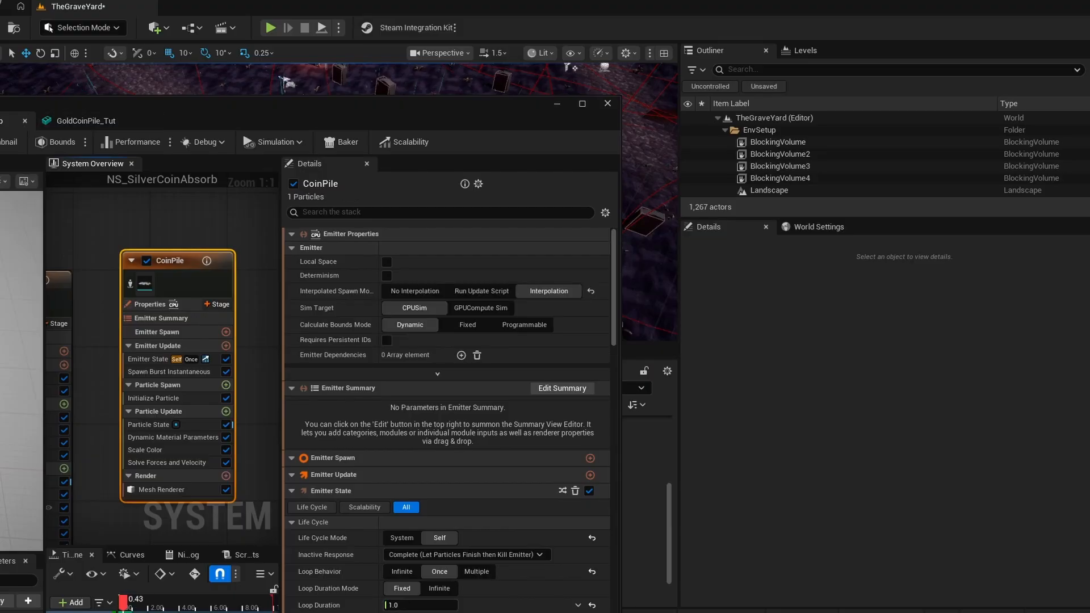
left_click(1, 121)
scroll(237, 262, "down", 5)
right_click_drag(237, 262, 74, 373)
scroll(206, 358, "up", 5)
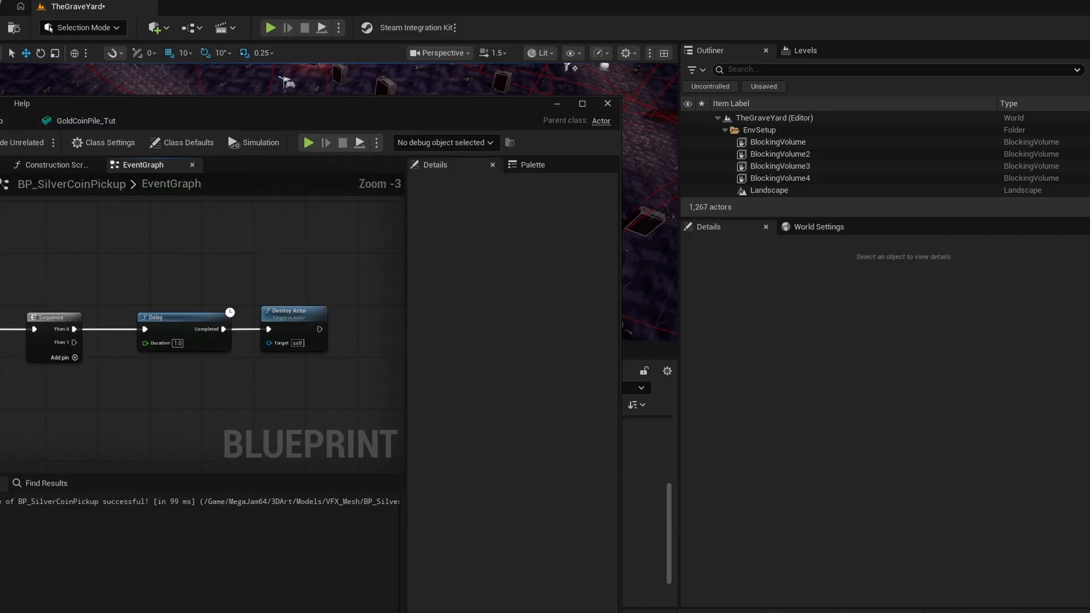
left_click_drag(324, 115, 483, 59)
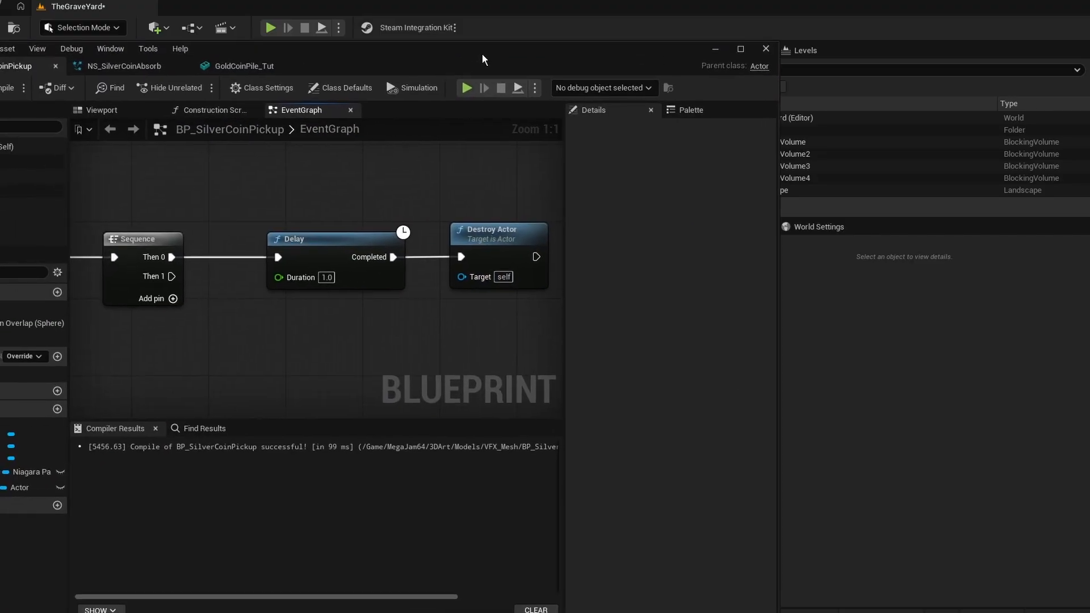
left_click_drag(318, 181, 352, 227)
key("Delete")
left_click_drag(171, 257, 461, 256)
left_click_drag(515, 230, 283, 230)
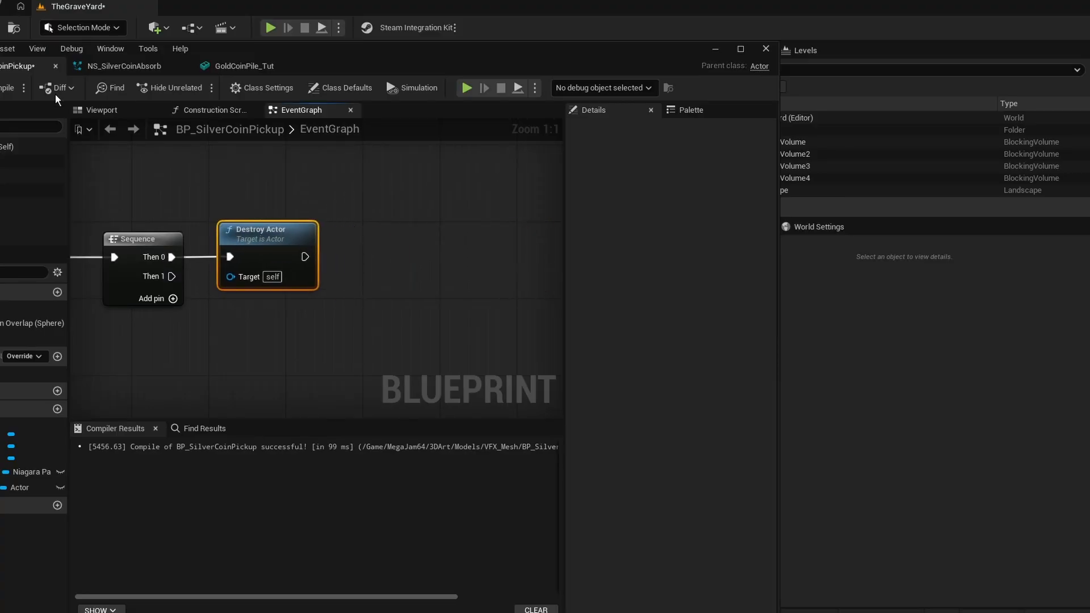
Step: Play-test the pickup without the delay, including in a fullscreen view, and stop the session
left_click(715, 50)
key("alt+p")
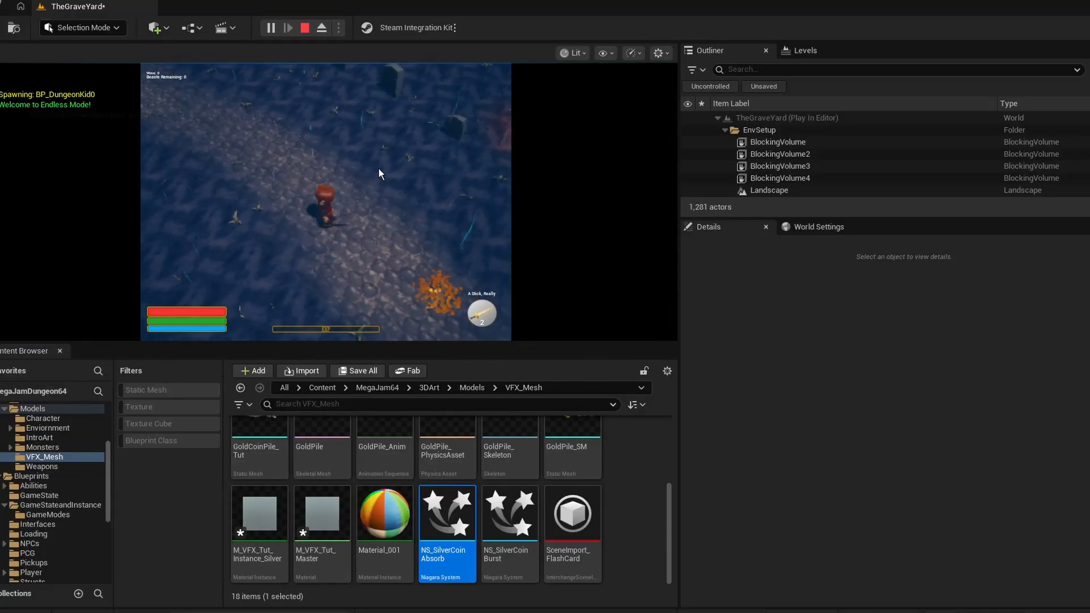
left_click(305, 27)
right_click_drag(381, 205, 380, 262)
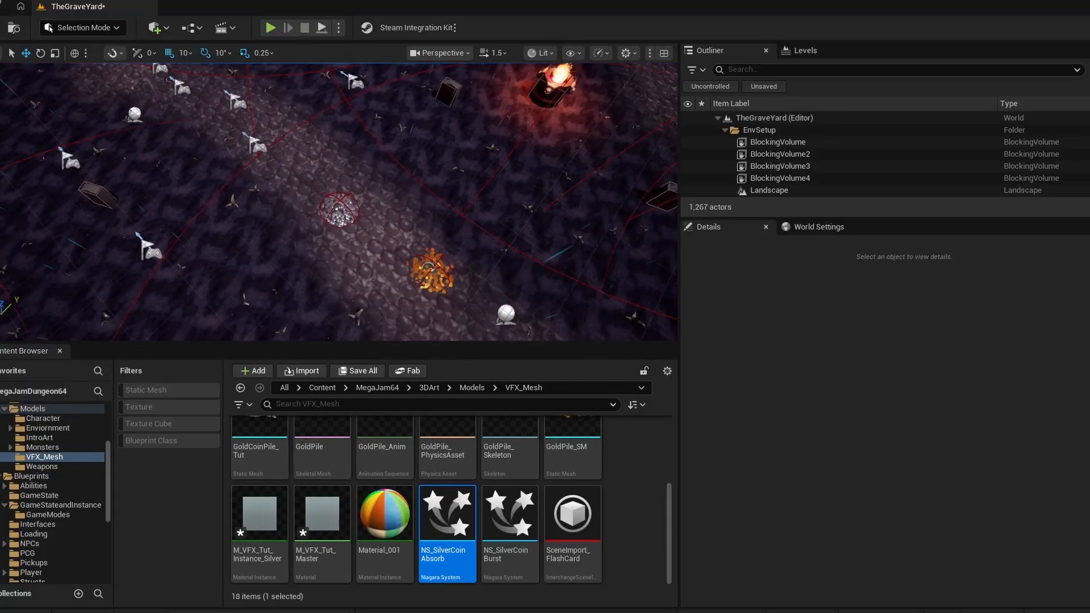
key("F11")
key("alt+p")
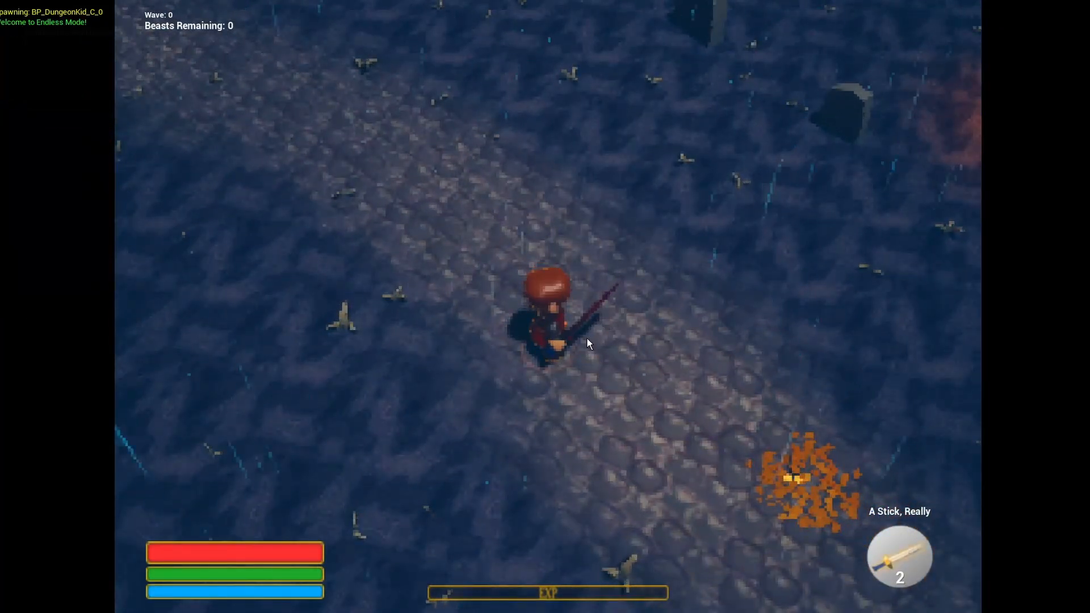
key("F11")
left_click(305, 27)
scroll(321, 455, "up", 2)
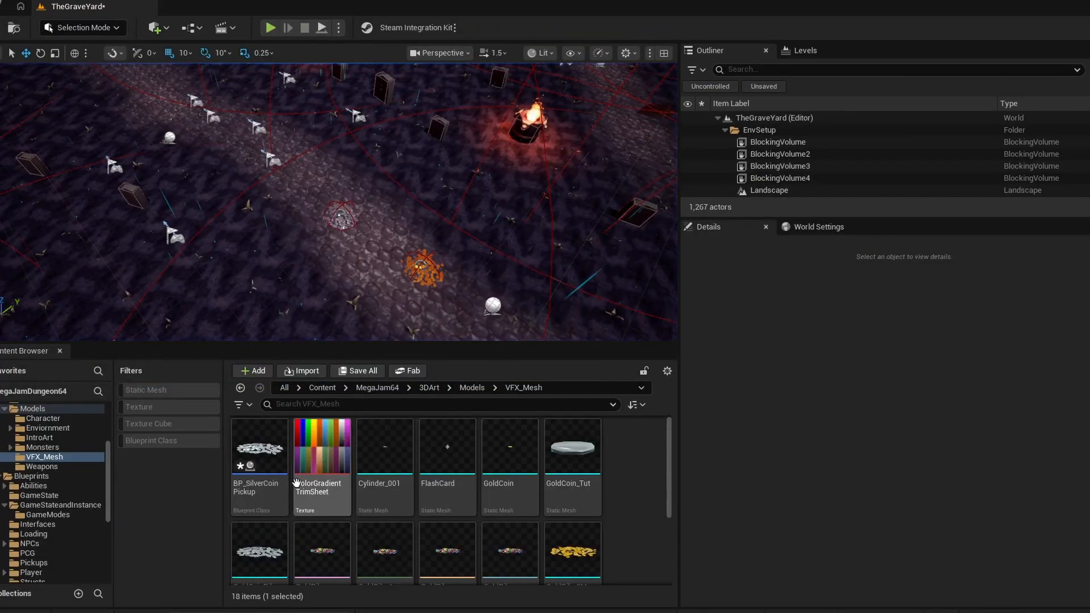
Step: In BP_SilverCoinPickup, insert a Delay node with a duration of 1.0 between Sequence and Destroy Actor
double_click(260, 454)
left_click_drag(285, 232, 426, 239)
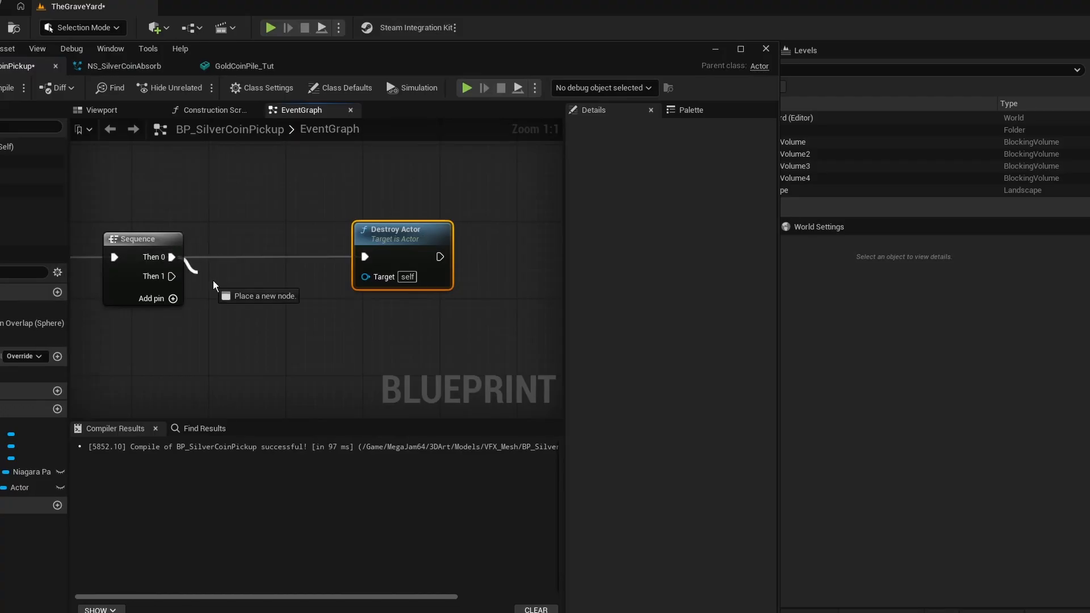
left_click_drag(213, 280, 215, 282)
type("delay")
left_click(278, 339)
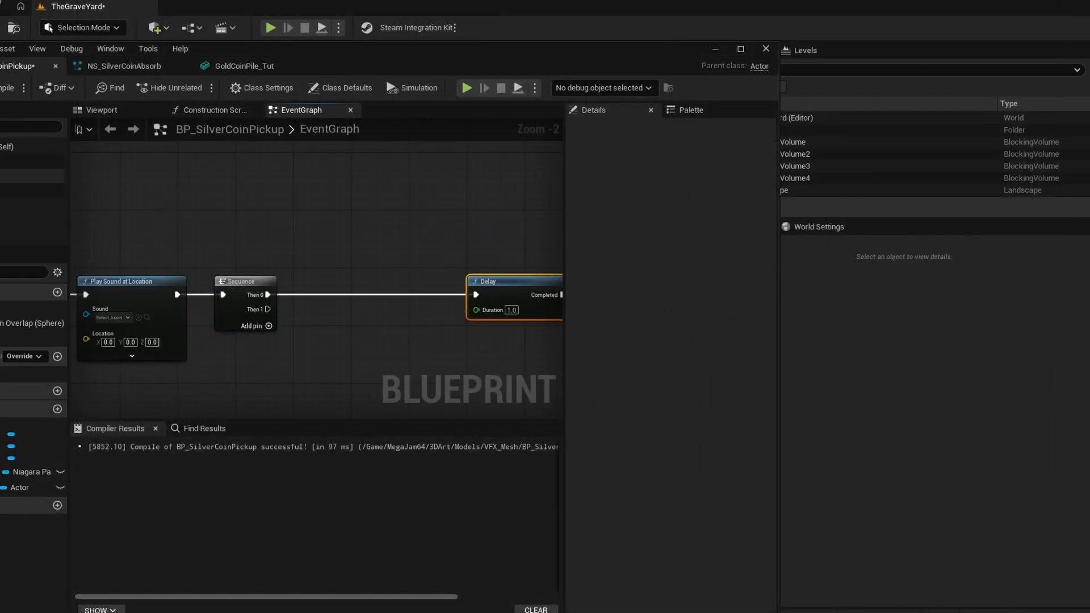
Step: Insert a Set Hidden in Game node targeting Sphere between Sequence and Delay, with New Hidden enabled, and regroup the nodes after it
right_click(295, 229)
type("hidd")
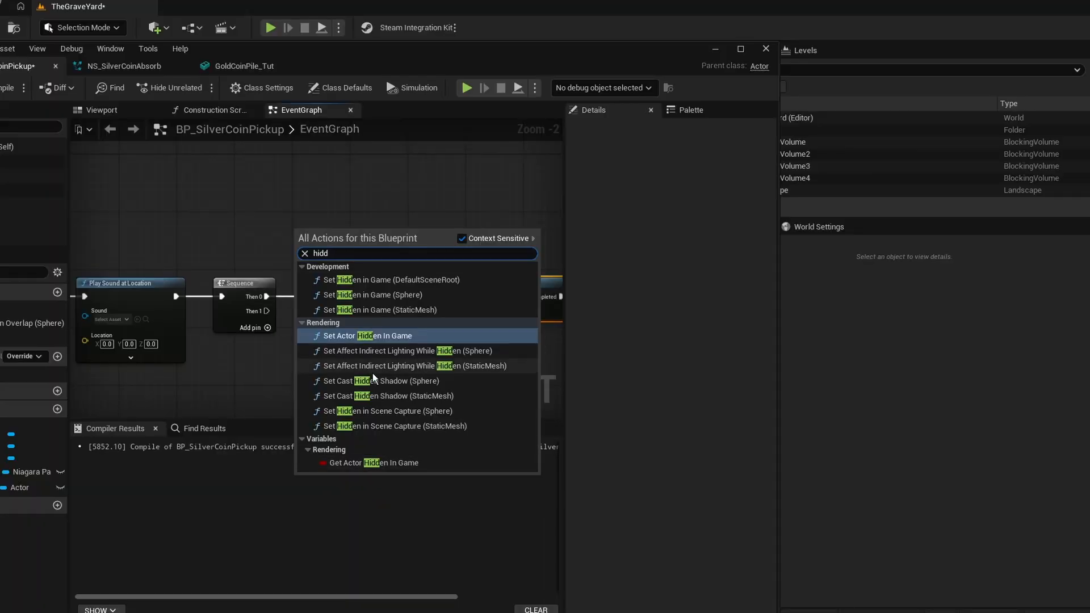
left_click(403, 292)
left_click_drag(359, 243, 389, 280)
left_click_drag(330, 296, 267, 299)
left_click(372, 326)
right_click_drag(373, 329, 130, 321)
left_click_drag(451, 227, 303, 309)
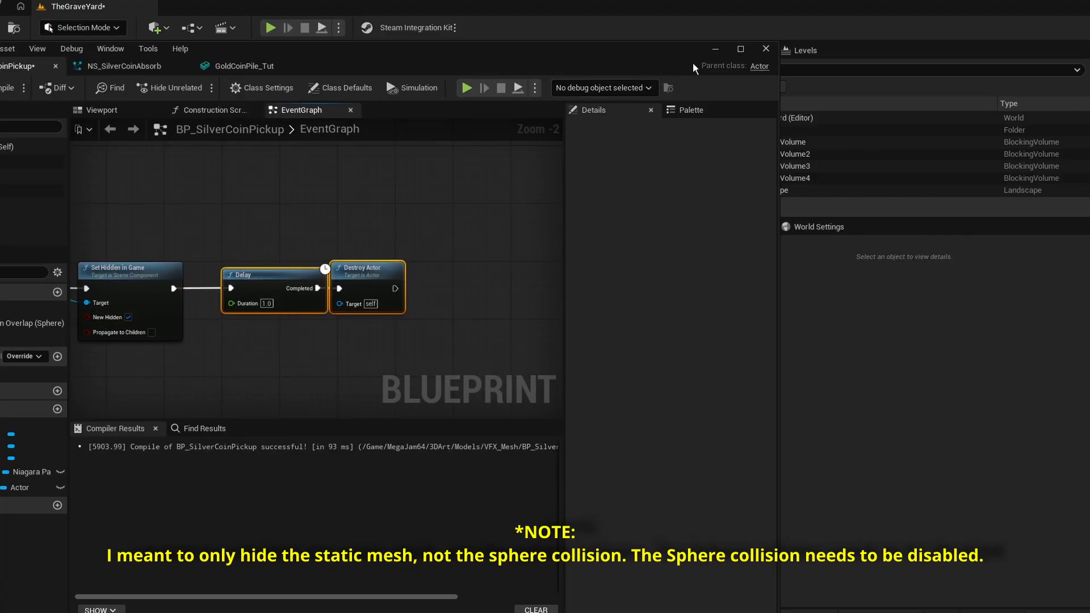
Step: Play-test the pickup with the Set Hidden in Game node in place, and stop the session
left_click(715, 49)
left_click(271, 27)
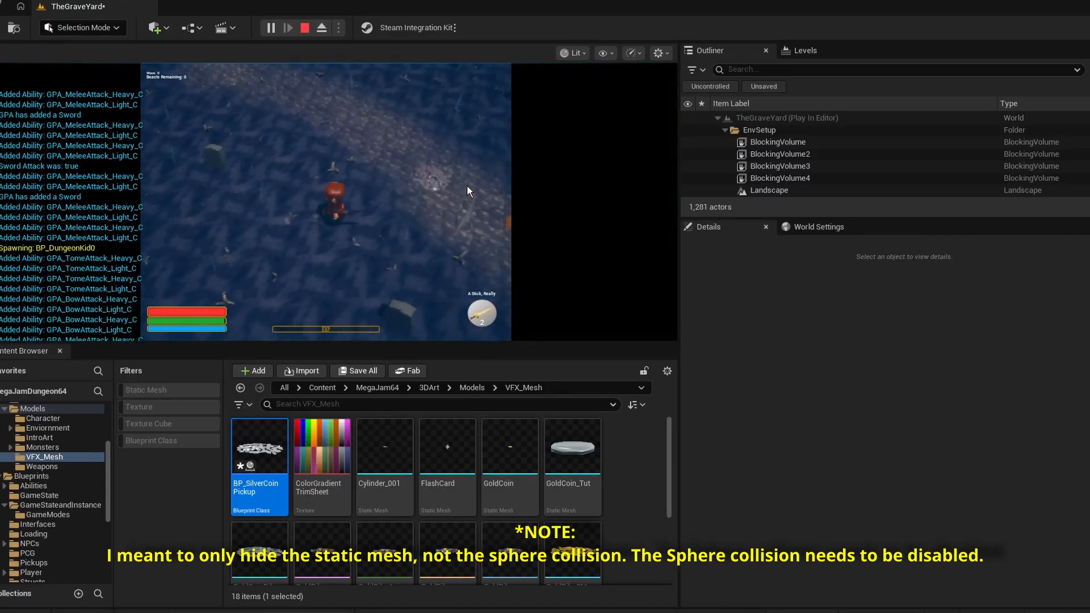
key("w")
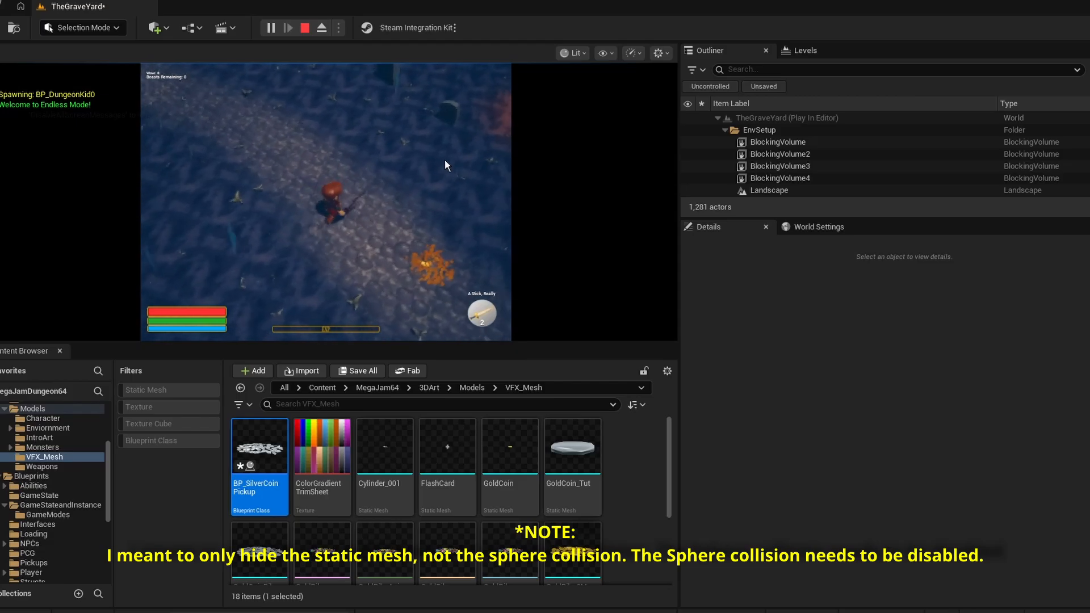
left_click(305, 29)
Step: Insert a Set Active node for Sphere, with New Active off, between Set Hidden in Game and Delay, and compile the blueprint
double_click(260, 446)
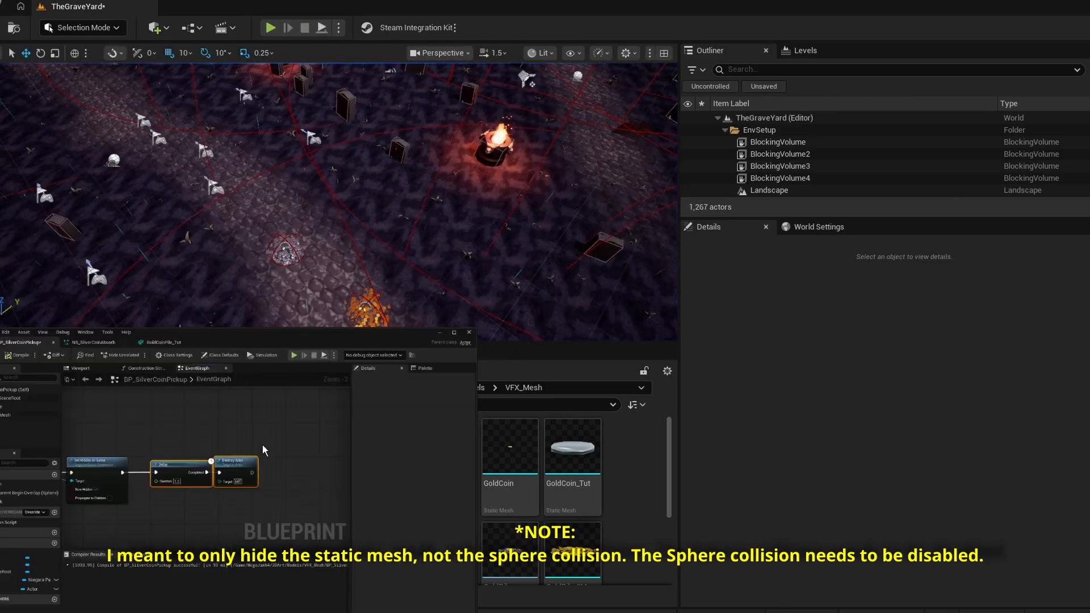
left_click_drag(263, 276, 392, 274)
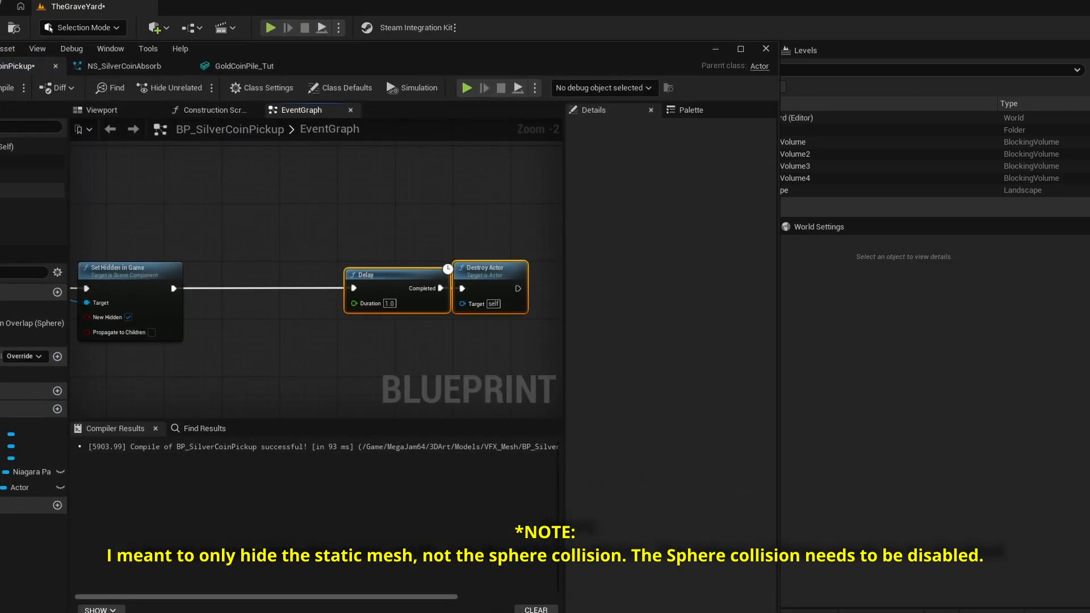
left_click_drag(32, 190, 195, 202)
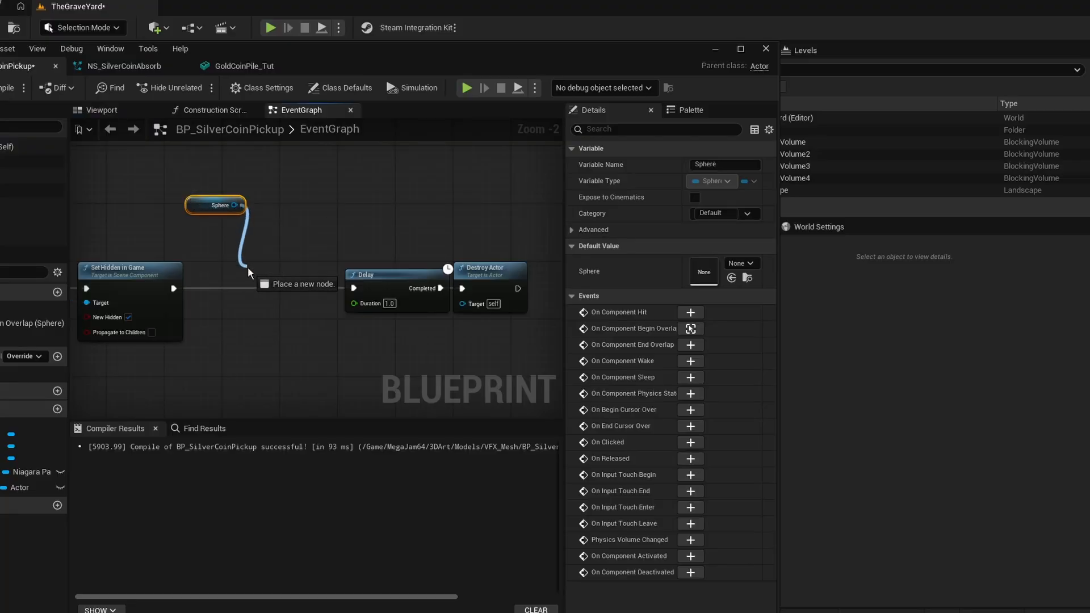
left_click_drag(248, 268, 250, 272)
type("set active")
left_click(297, 343)
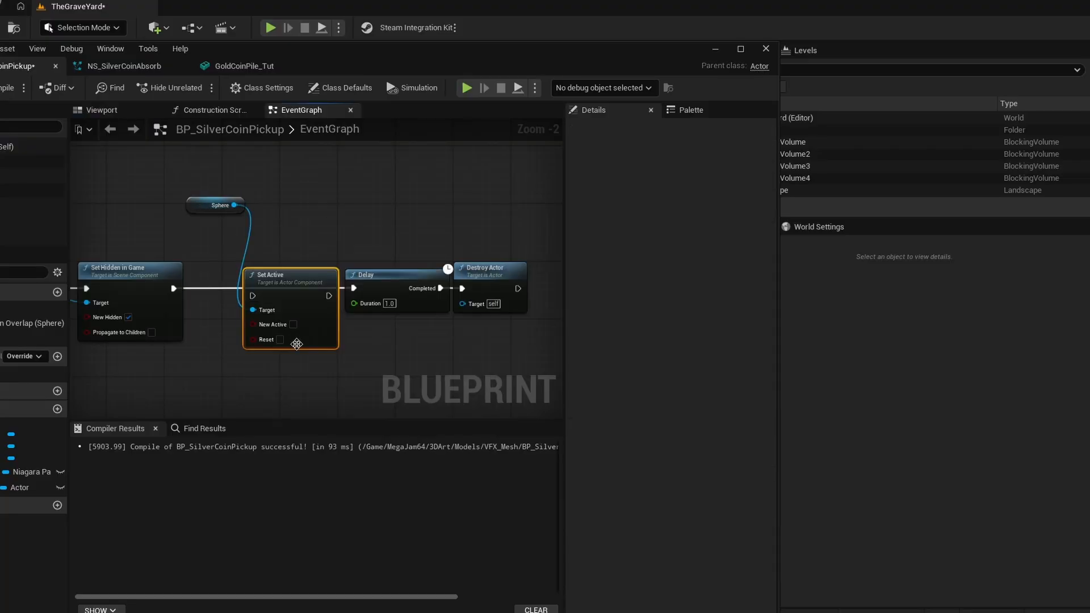
left_click_drag(296, 344, 275, 336)
left_click_drag(307, 289, 366, 291)
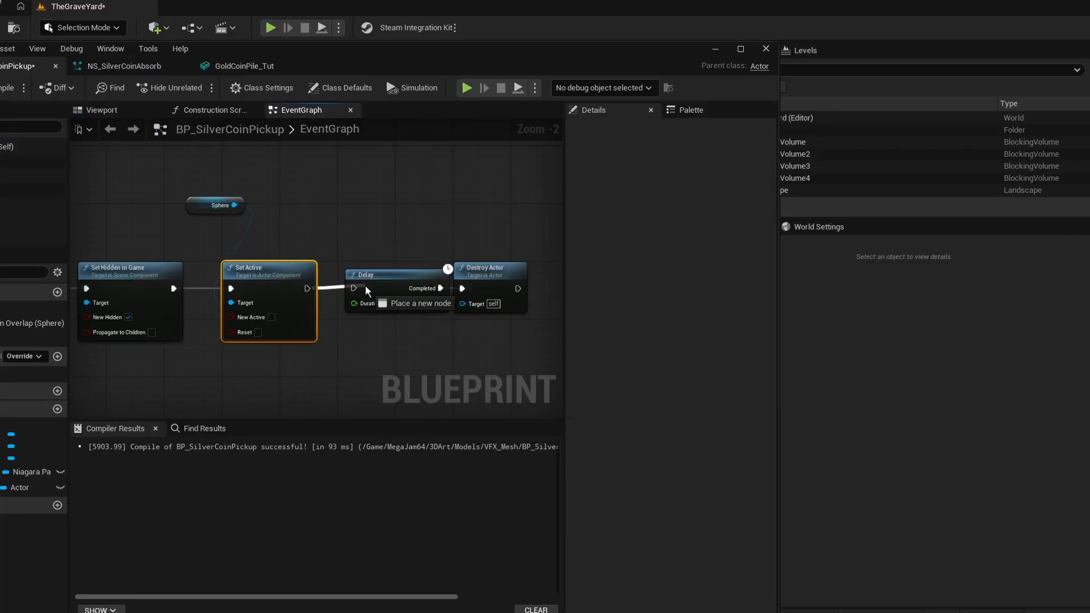
left_click(1, 95)
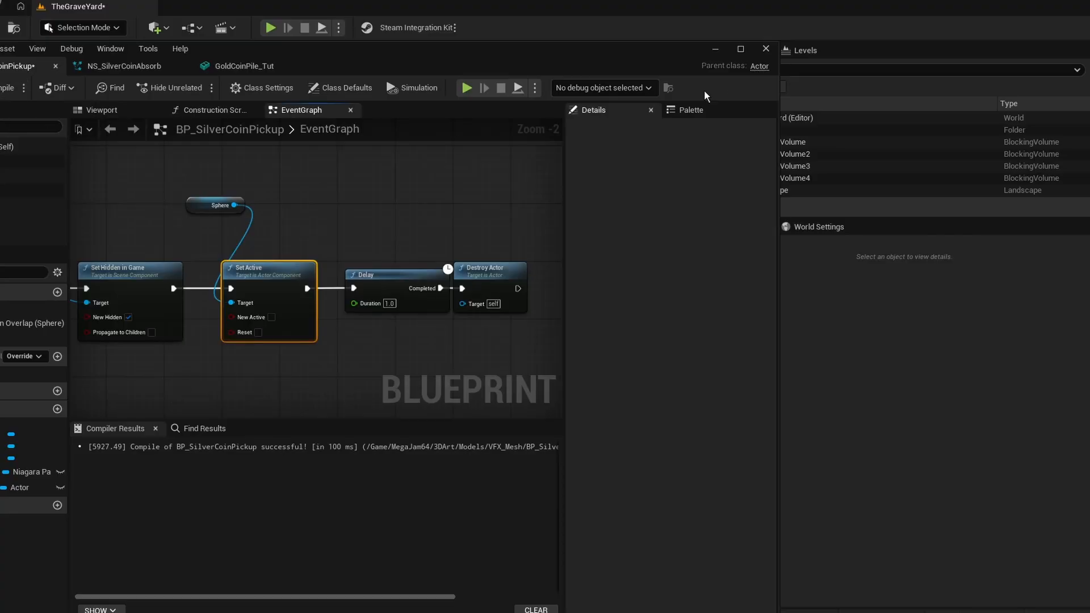
Step: Play-test the pickup in a fullscreen view with the sphere being deactivated, and stop the session
left_click(716, 49)
key("F11")
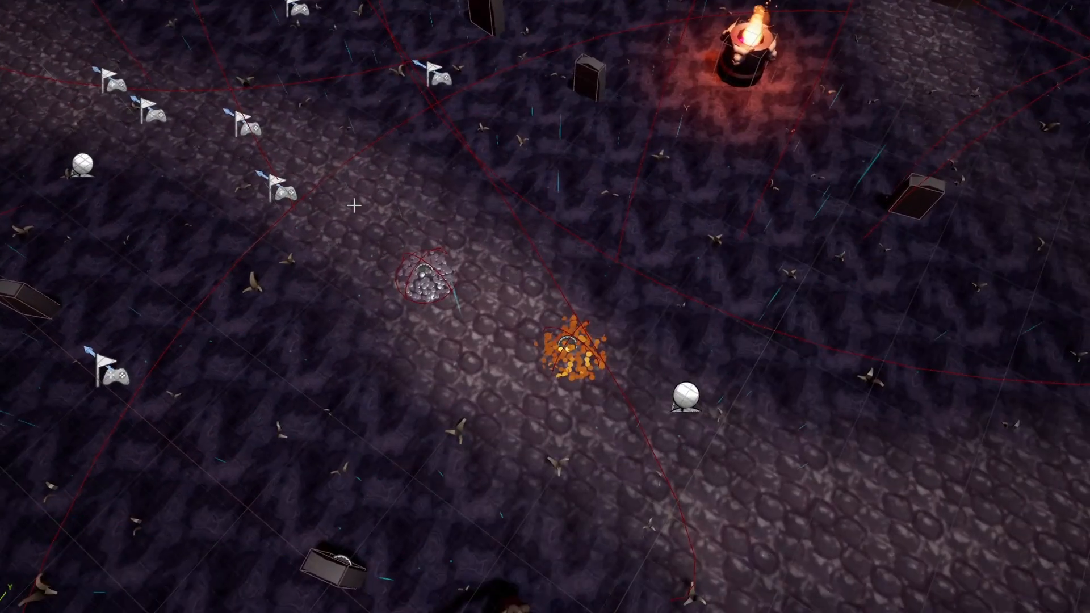
key("alt+p")
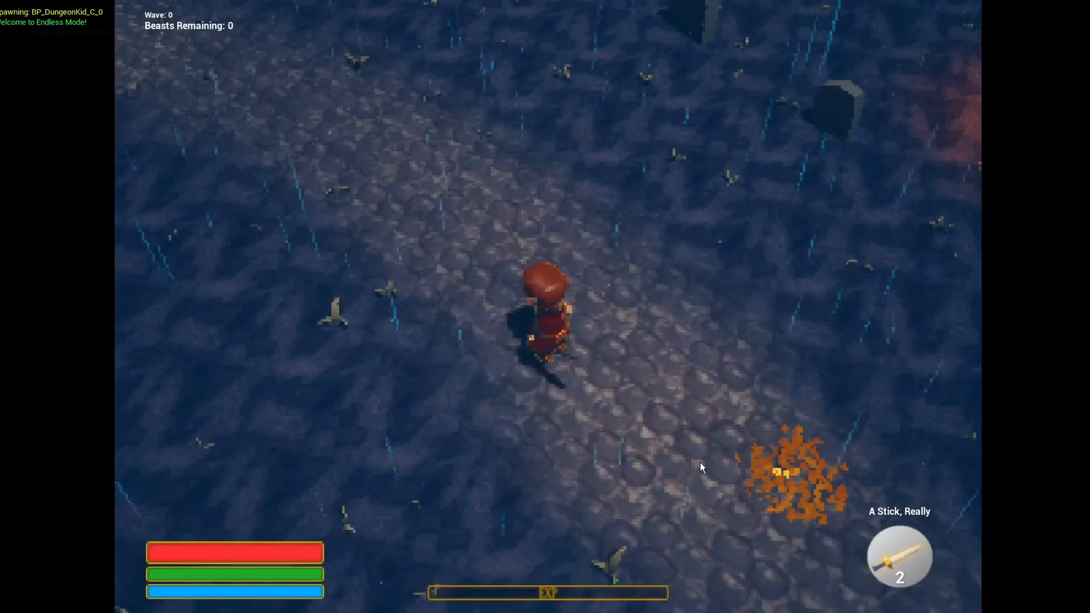
key("F11")
key("Escape")
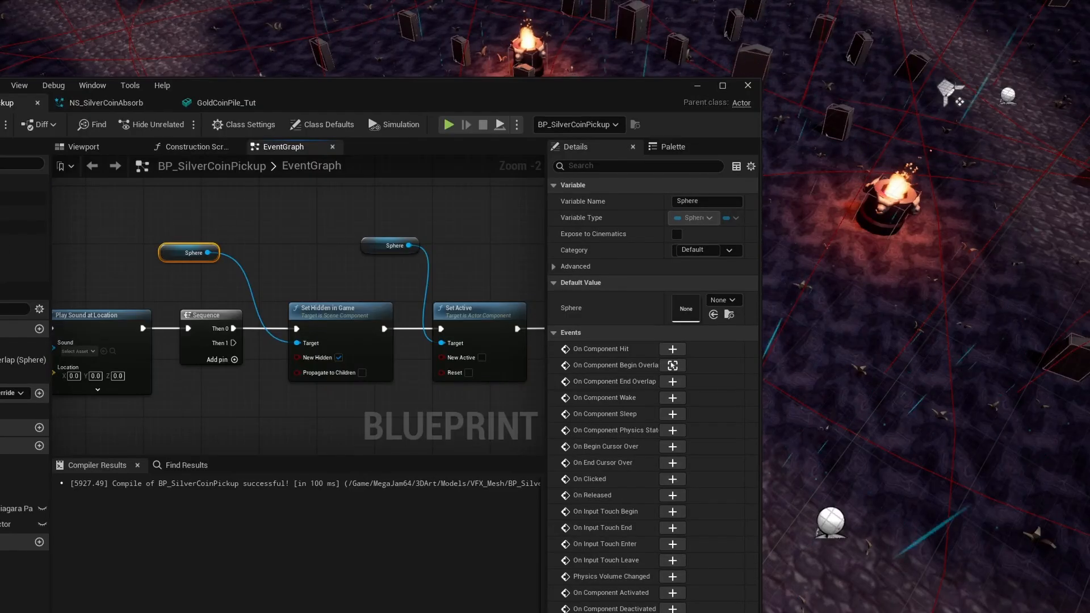
Step: Replace the Sphere target of Set Hidden in Game with the StaticMesh component and rename that component CoinPileMesh
key("Delete")
left_click_drag(2, 229, 302, 345)
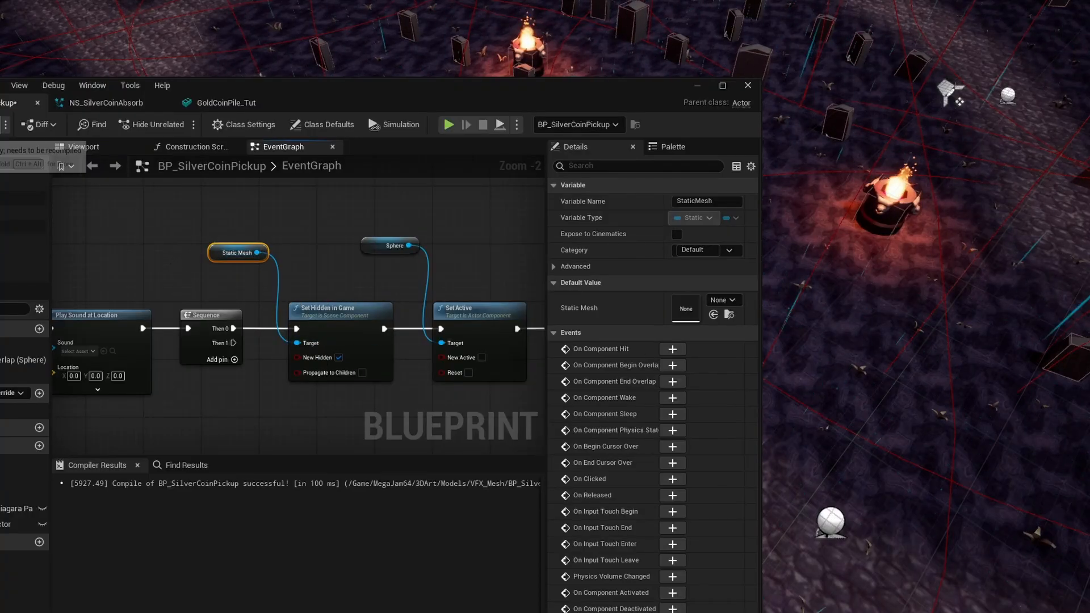
left_click(17, 228)
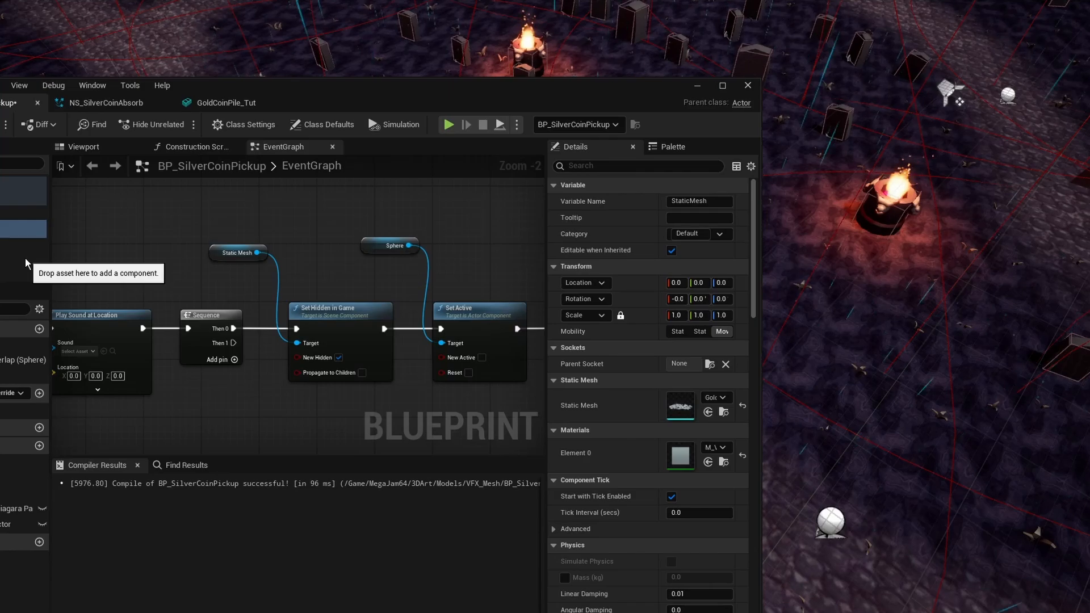
key("Return")
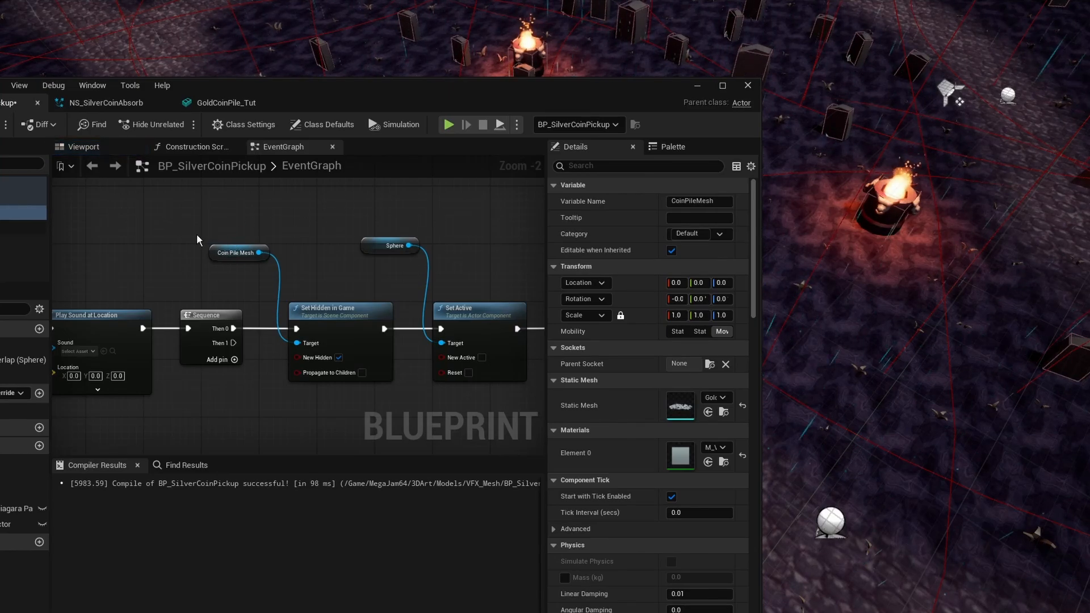
Step: Play-test the level in fullscreen by walking the character over the silver coin piles
left_click(700, 88)
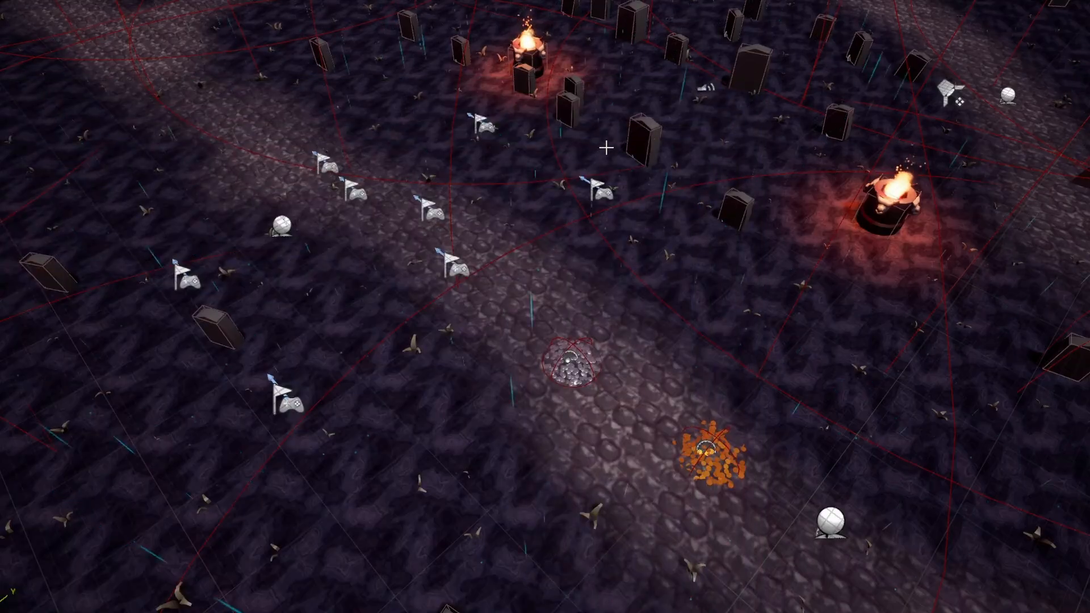
key("alt+p")
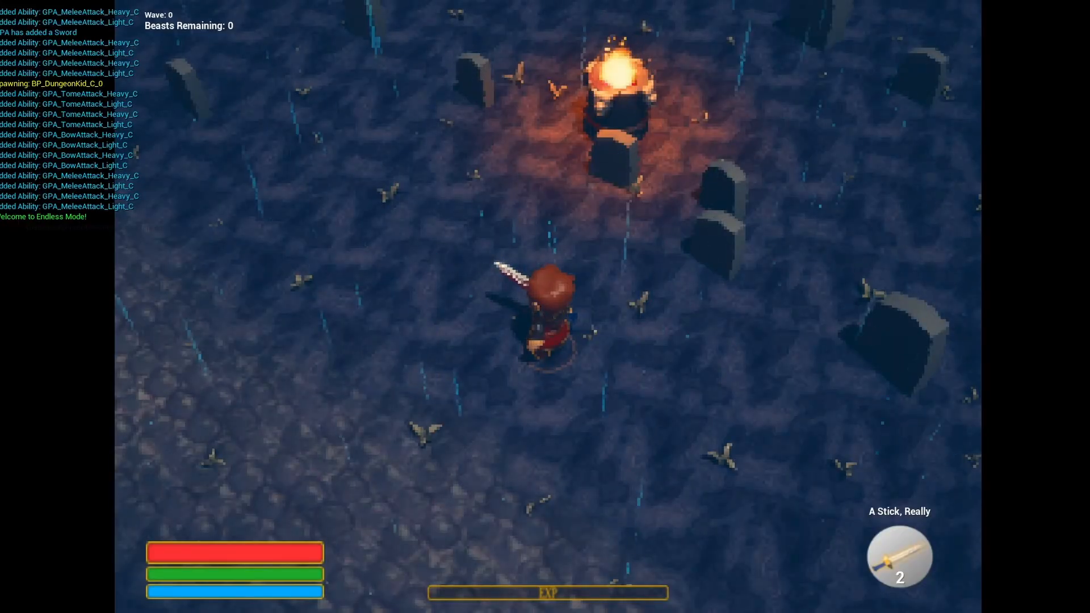
key("s")
key("d")
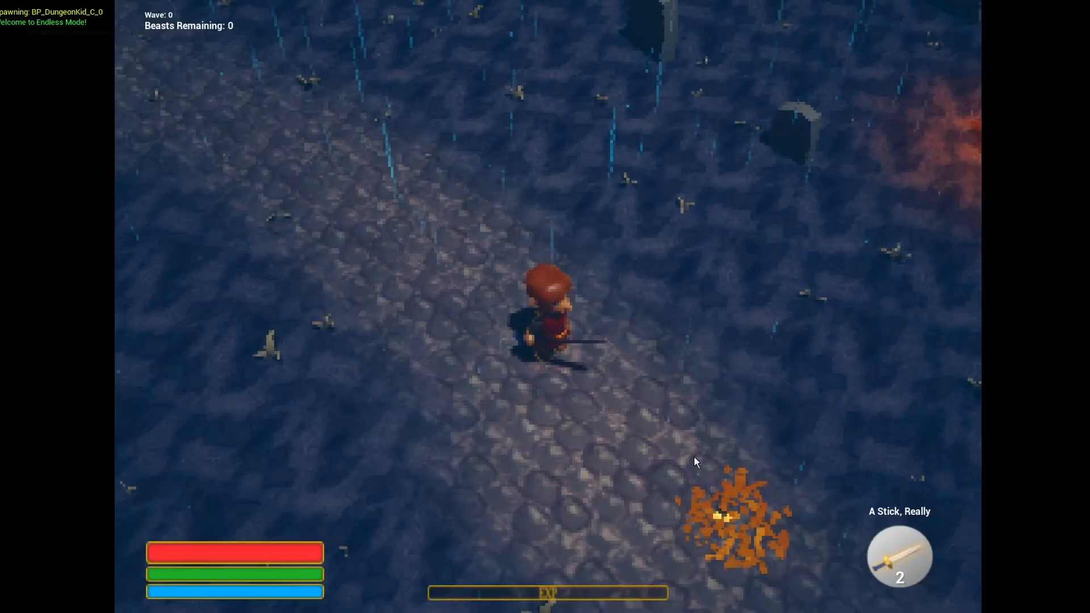
key("d")
key("s")
key("a")
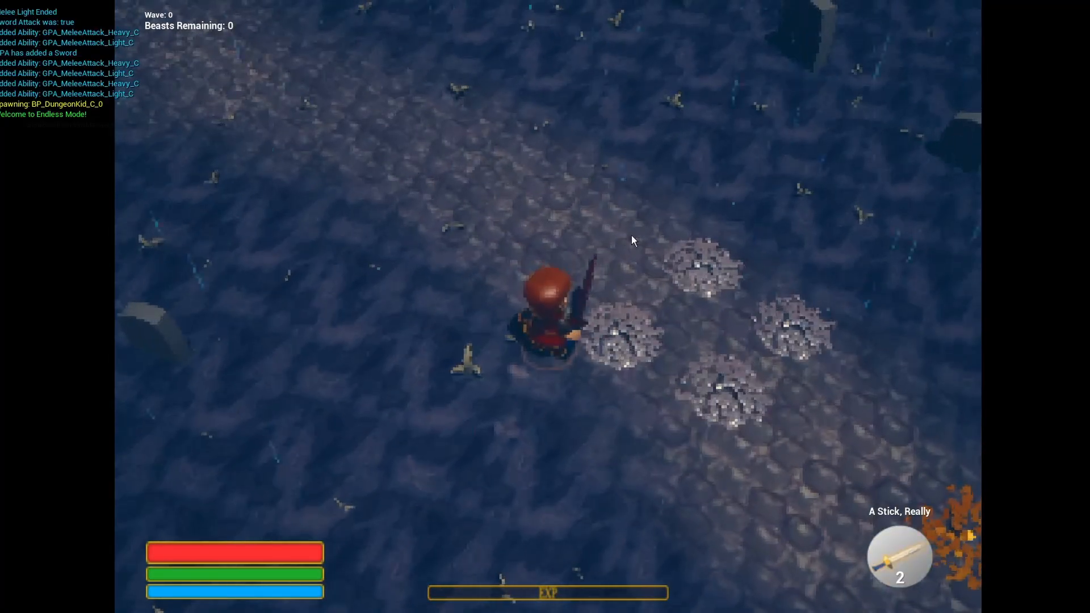
Step: Walk the character through the remaining silver coin piles to test each pickup's absorb effect
key("w")
key("d")
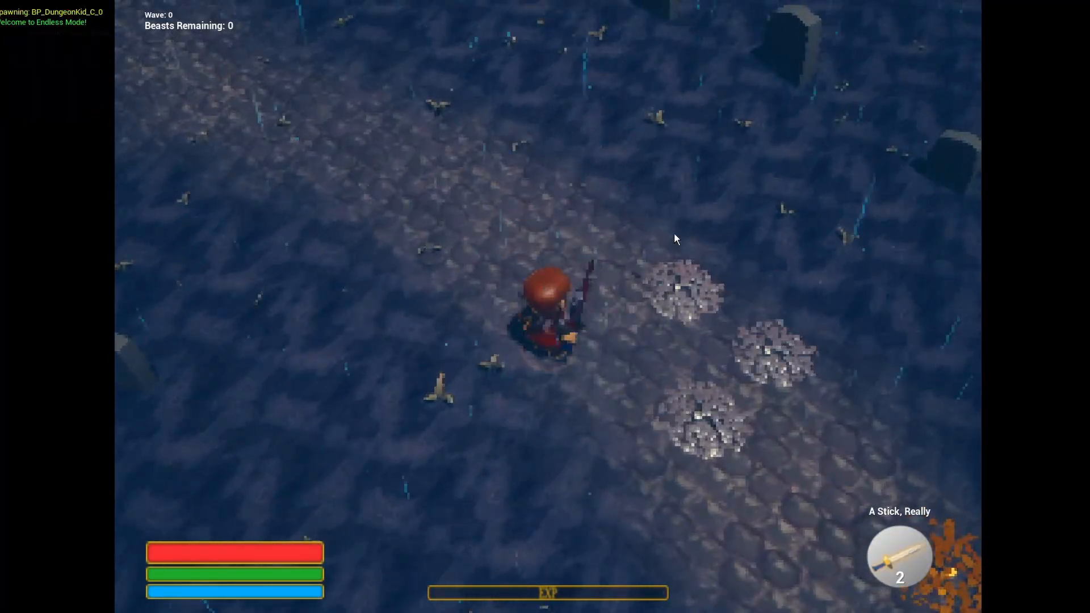
key("w")
key("d")
key("d")
key("s")
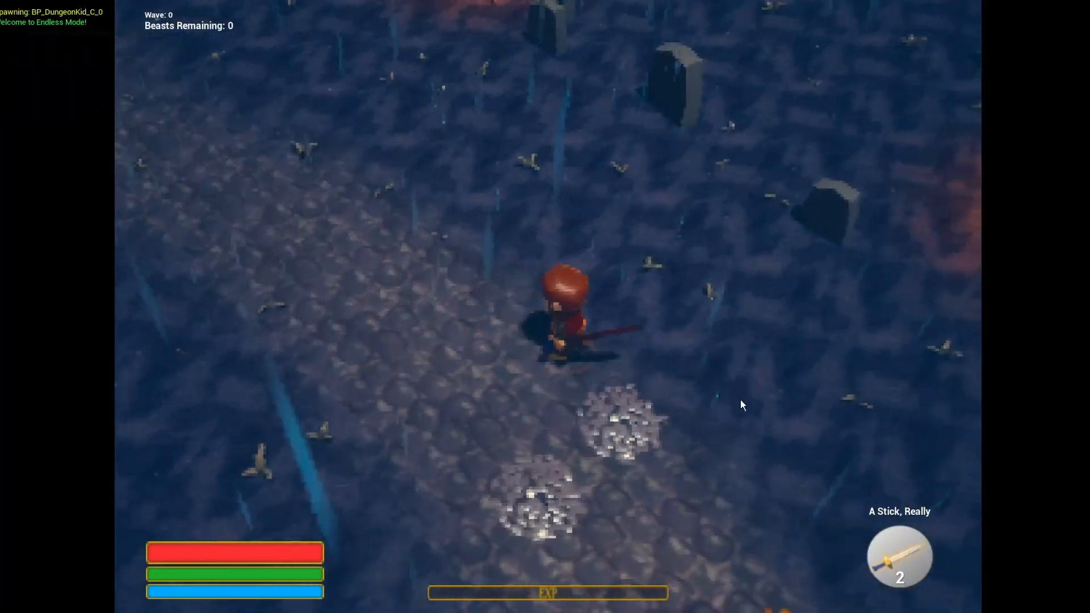
key("a")
key("s")
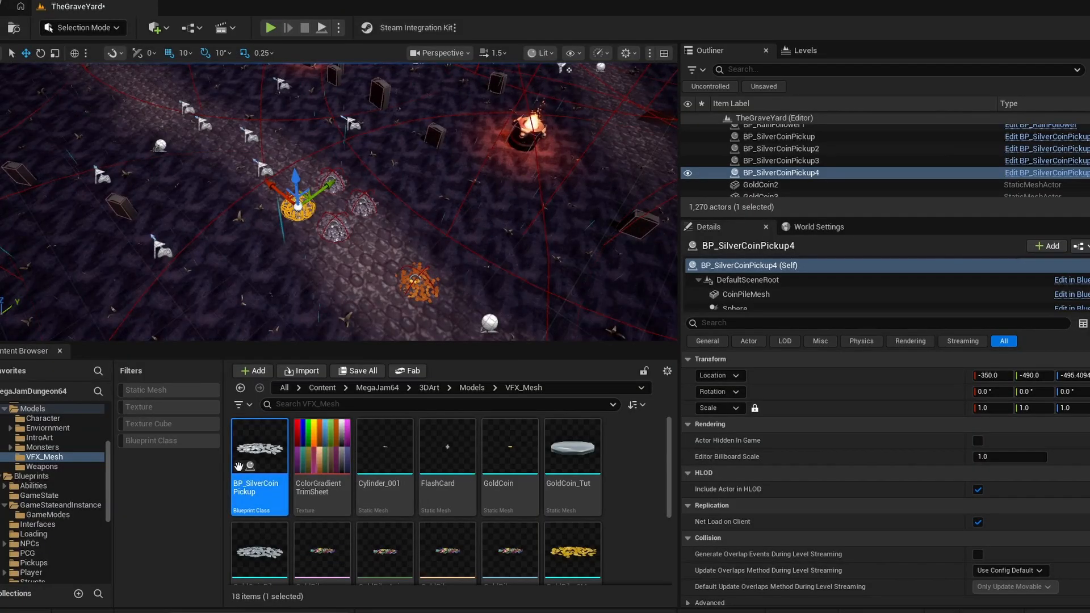
Step: Assign CoinPile_Cue as the Sound of the Play Sound at Location node in BP_SilverCoinPickup
double_click(258, 448)
left_click(329, 312)
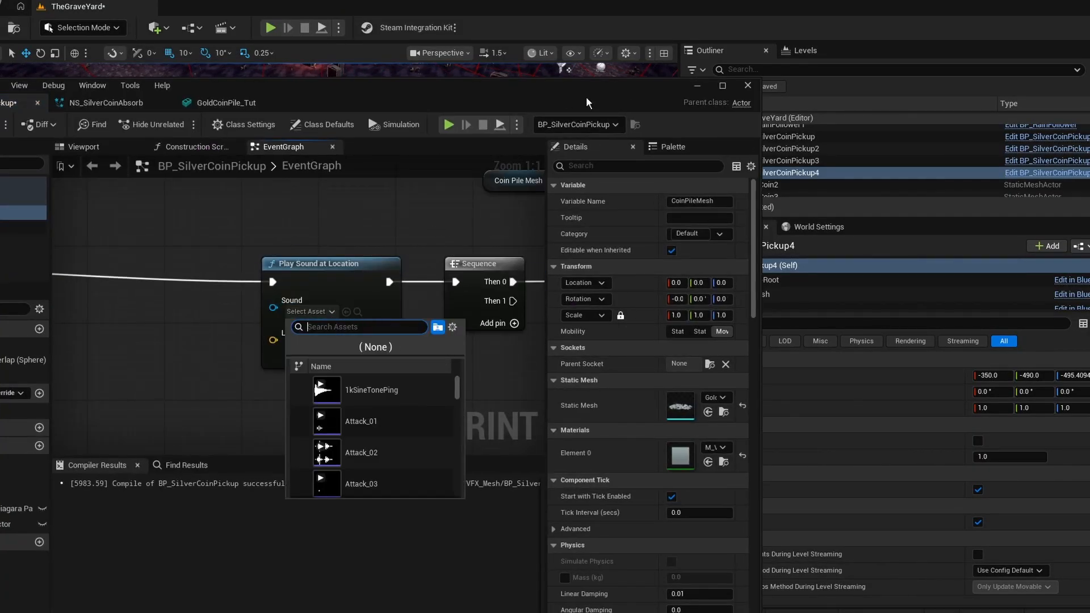
type("coin")
left_click(407, 482)
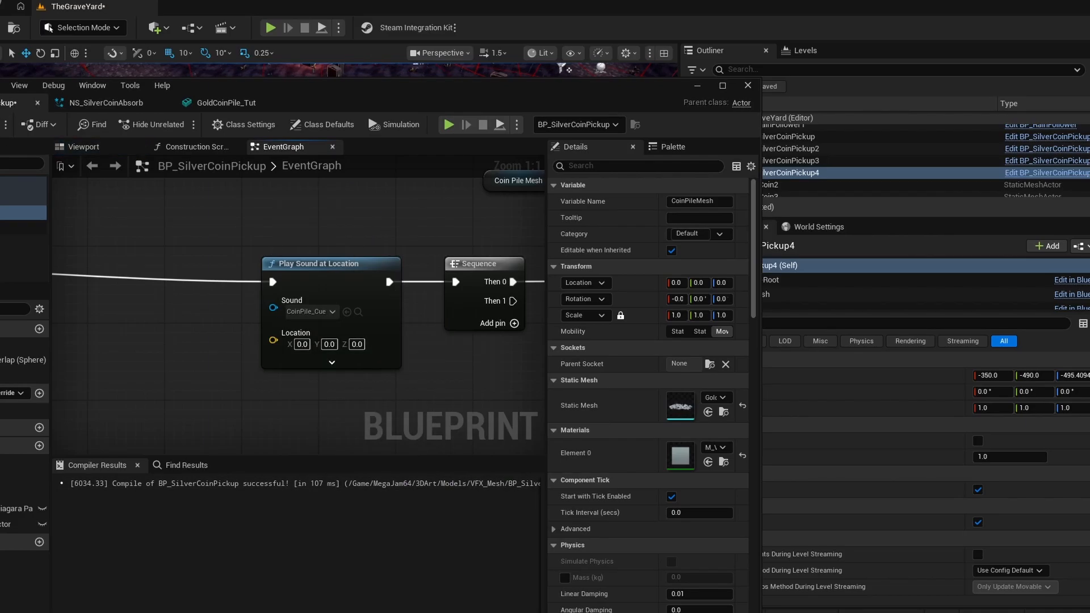
left_click(697, 86)
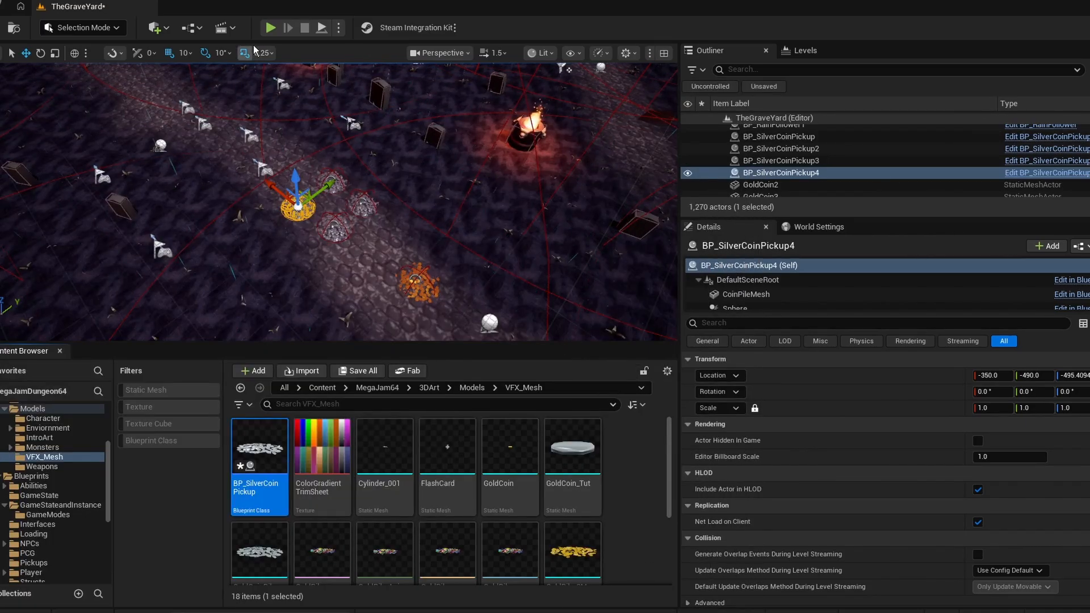
Step: Play-test the level with the coin pile sound by walking through the silver piles, ending in a fullscreen view
key("alt+p")
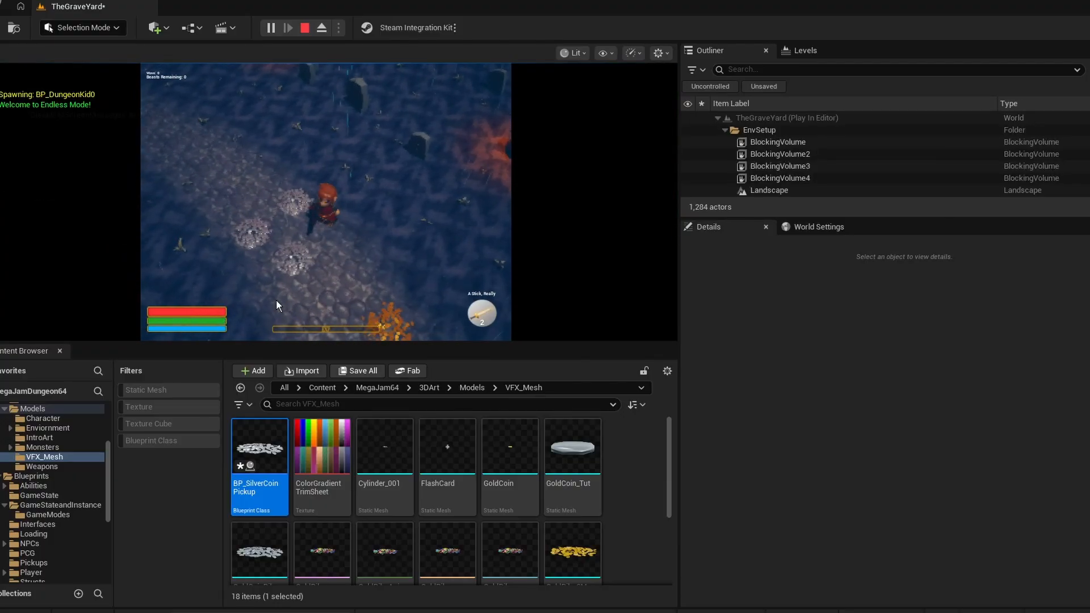
key("s")
key("s")
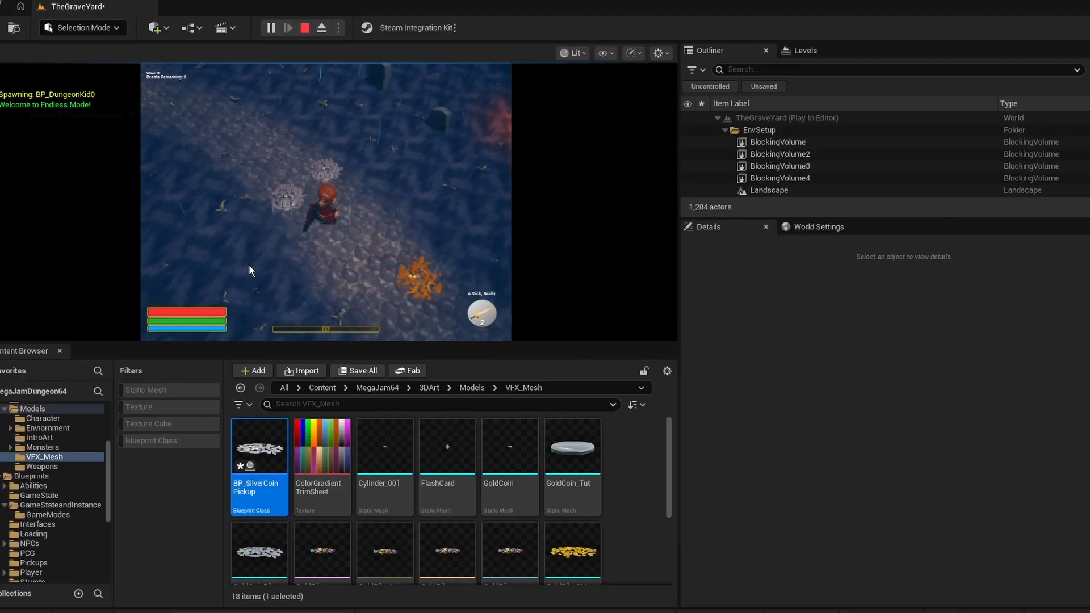
key("F11")
key("w")
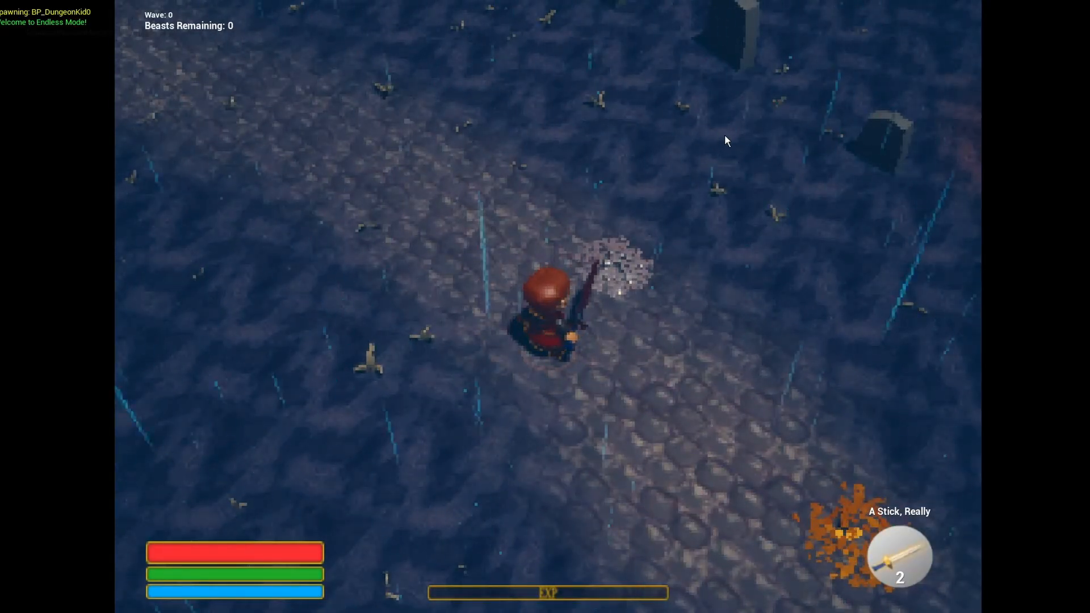
key("w")
key("w")
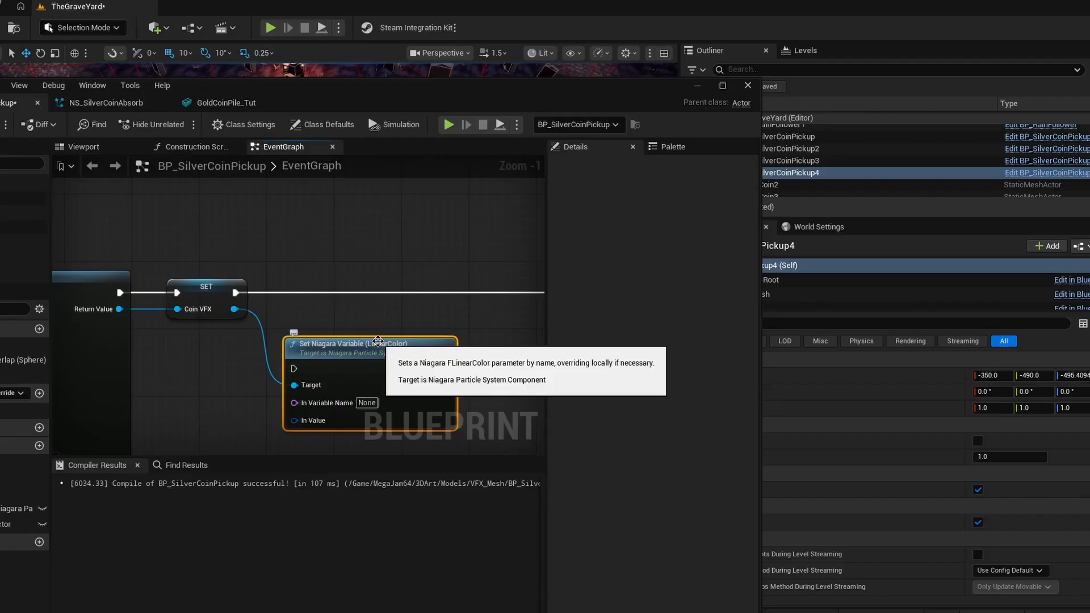
Step: Wire Set Niagara Variable (LinearColor) between SET Coin VFX and Play Sound at Location, with variable name CoinColor and Coin Color as In Value
left_click(301, 398)
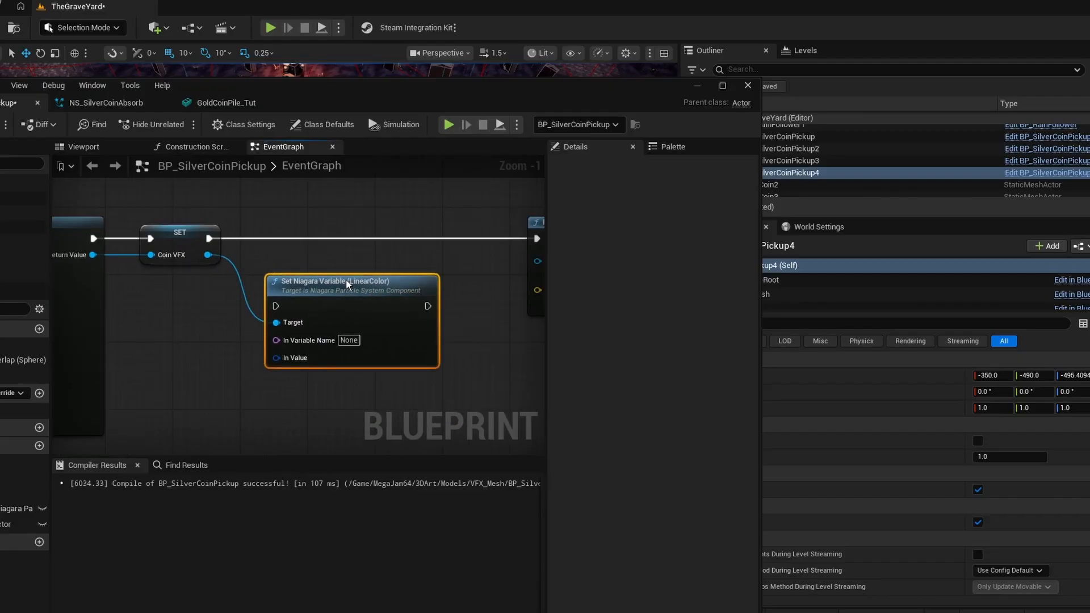
left_click_drag(248, 267, 276, 298)
left_click_drag(428, 298, 540, 249)
right_click_drag(352, 216, 527, 216)
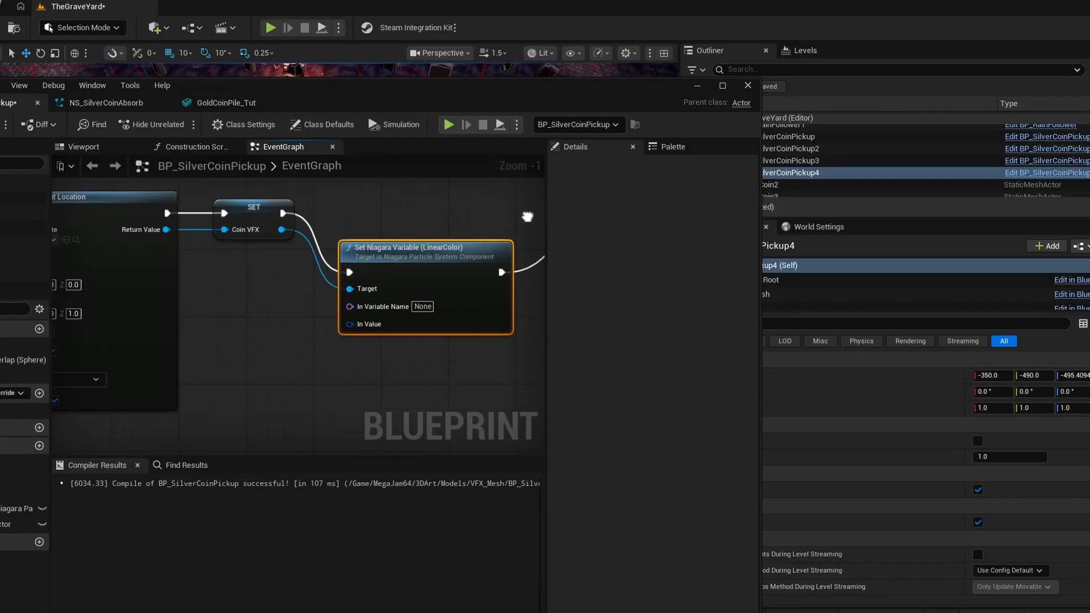
type("CoinColor")
key("Return")
left_click_drag(363, 227, 363, 227)
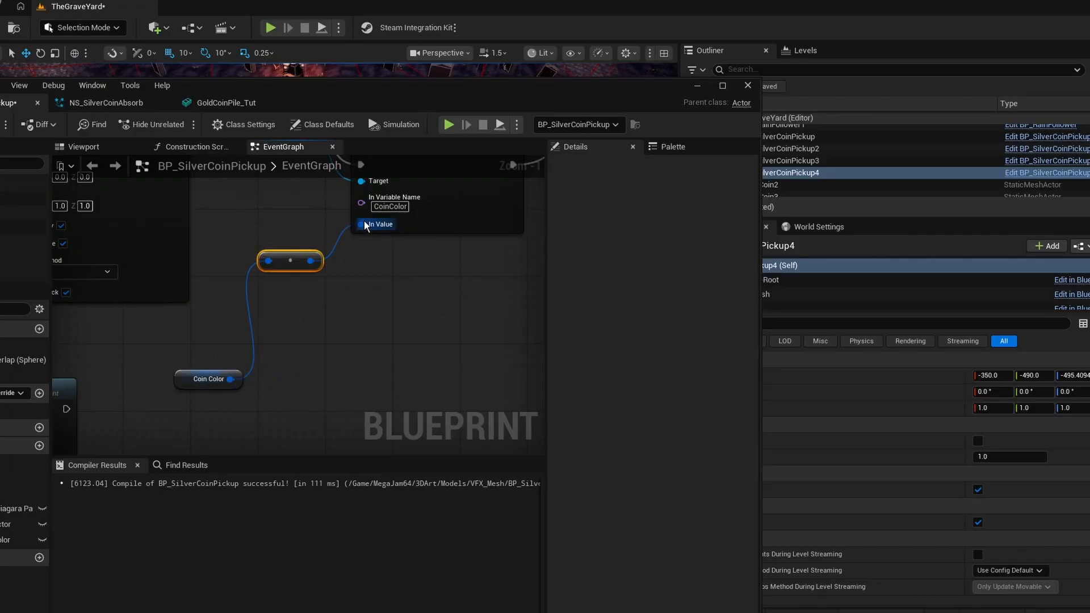
Step: Add a color user parameter to the NS_SilverCoinAbsorb Niagara system and save all modified assets
left_click(97, 102)
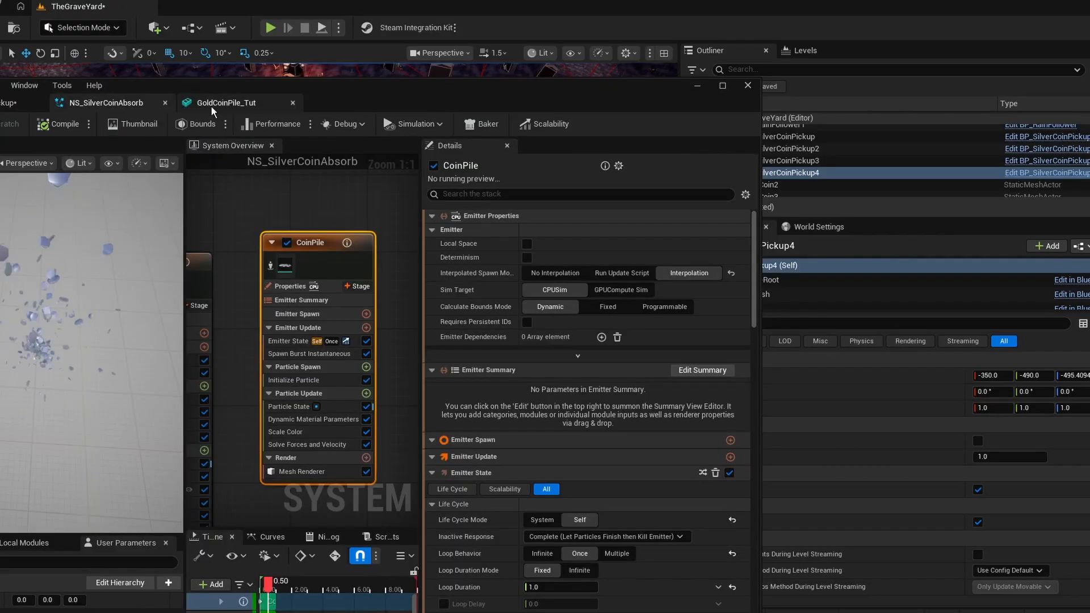
scroll(264, 261, "down", 5)
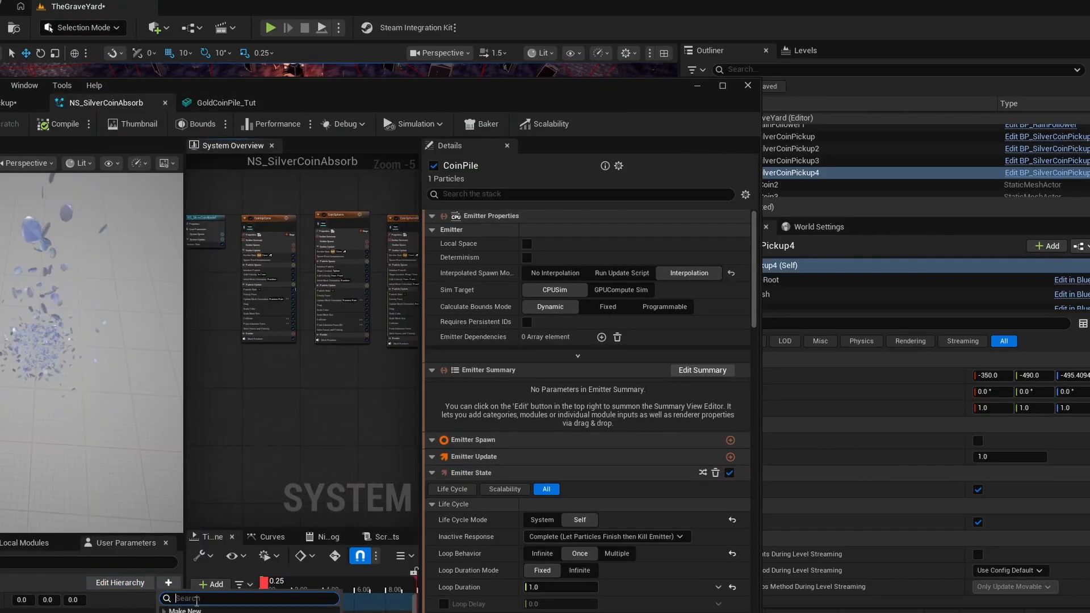
left_click(167, 584)
type("color")
key("Return")
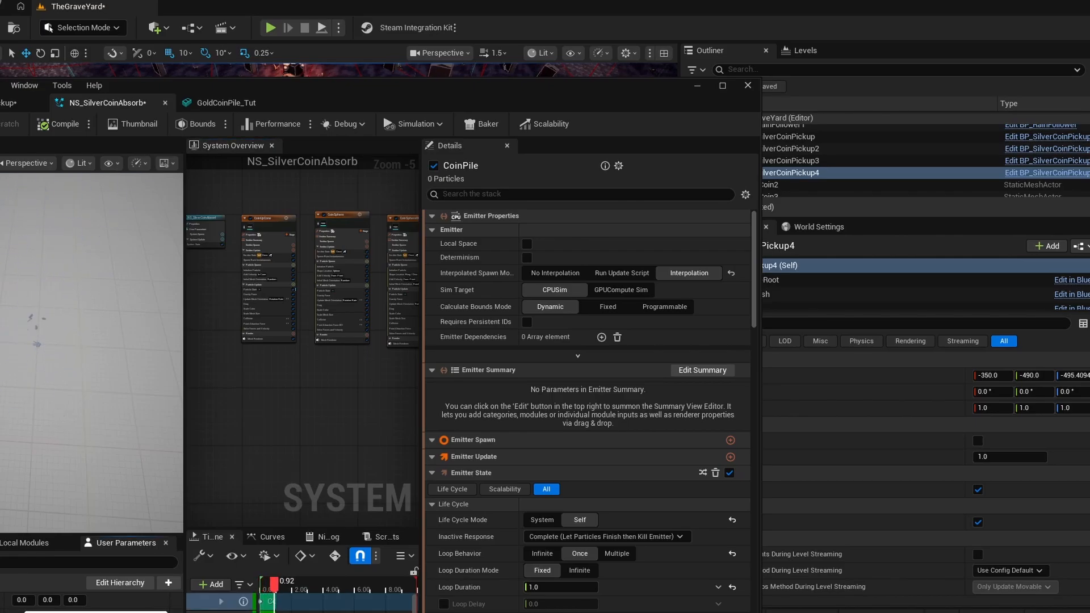
left_click(97, 611)
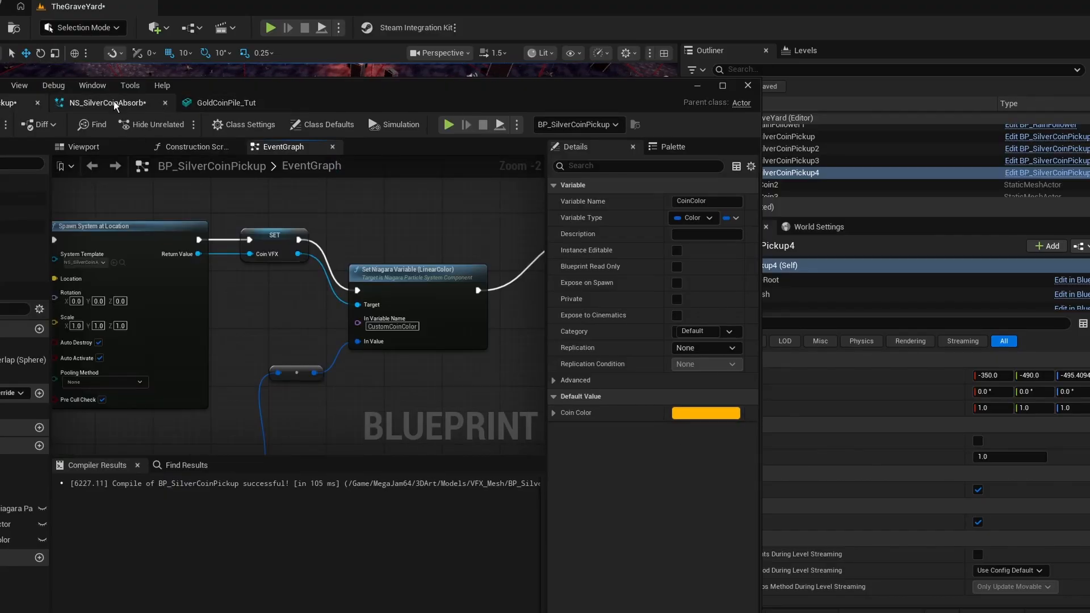
key("ctrl+shift+s")
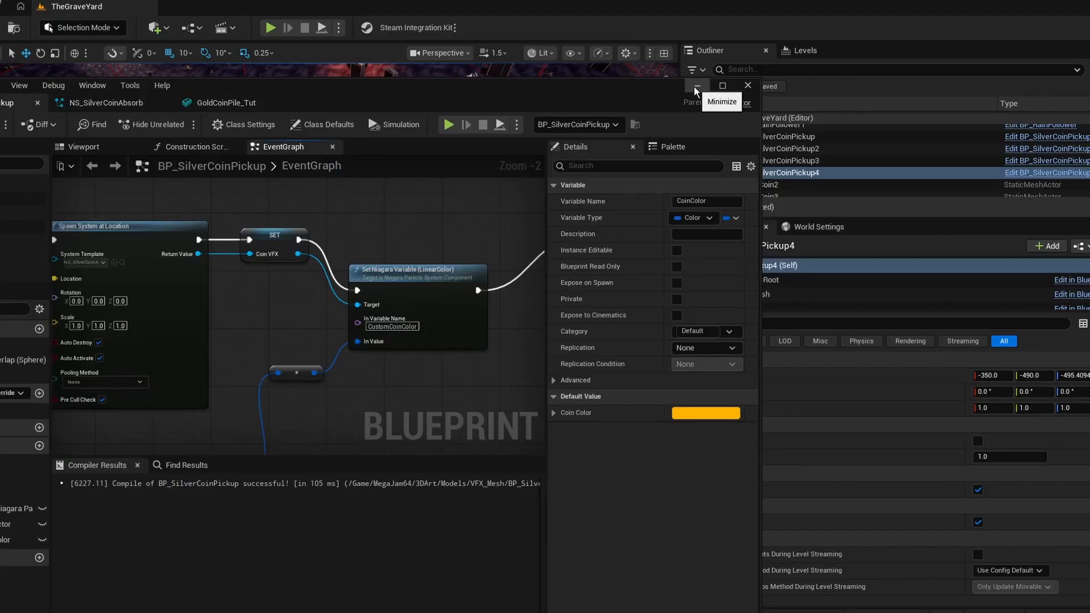
Step: Play-test the custom coin color in fullscreen by walking the character across the silver coin piles
left_click(696, 87)
left_click(270, 27)
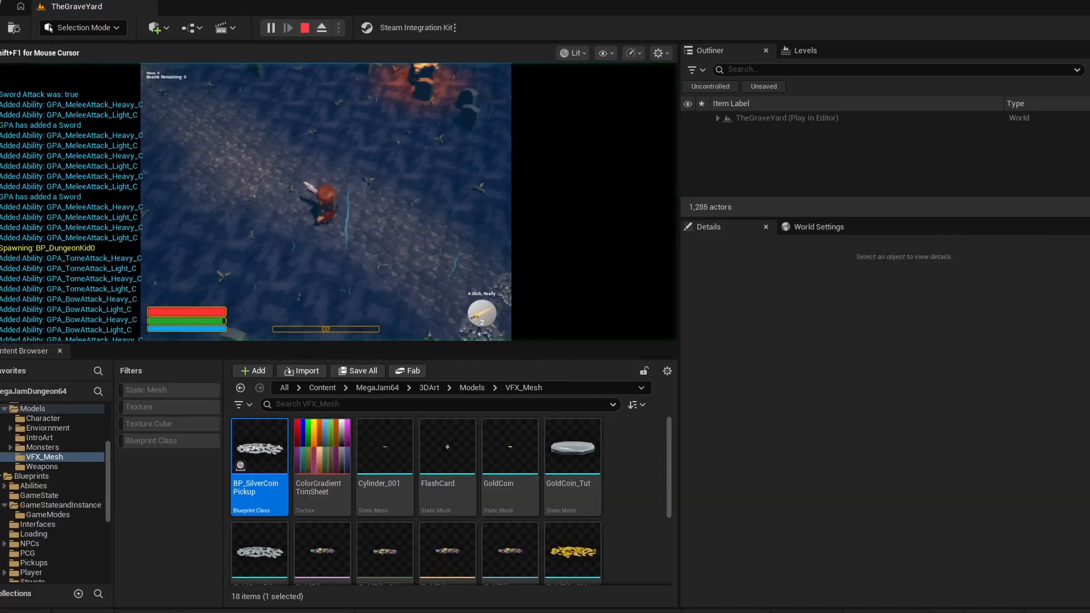
key("F11")
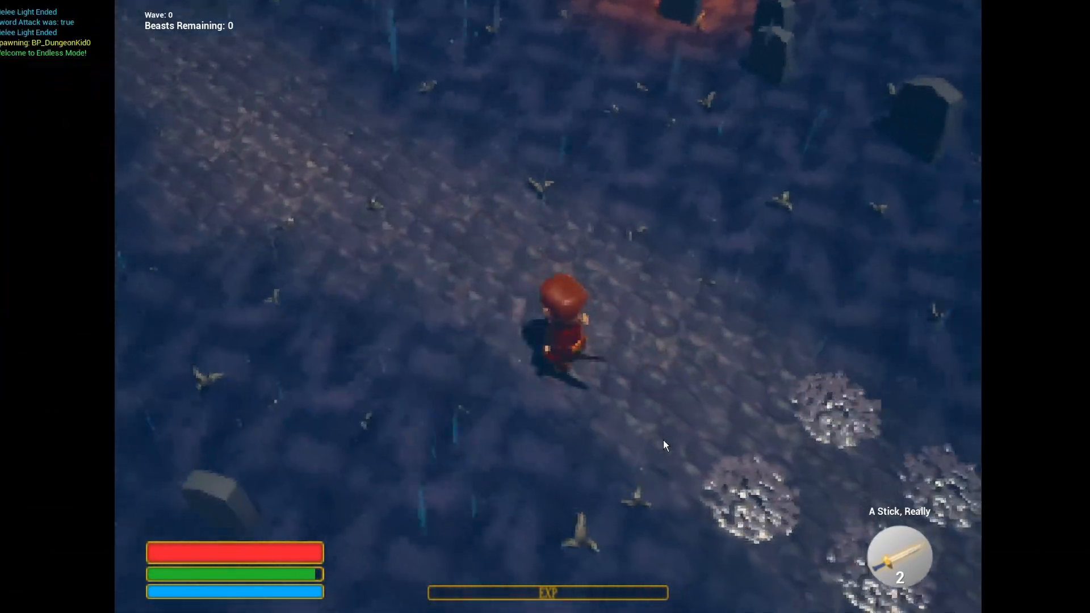
key("s")
key("d")
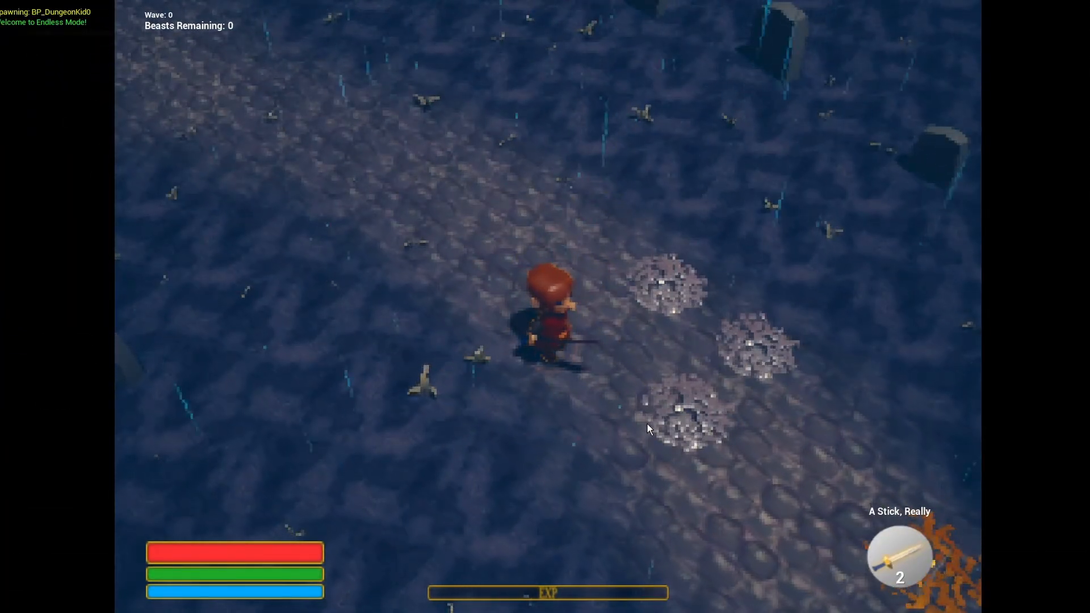
key("s")
key("d")
left_click(649, 423)
key("w")
key("d")
left_click(734, 214)
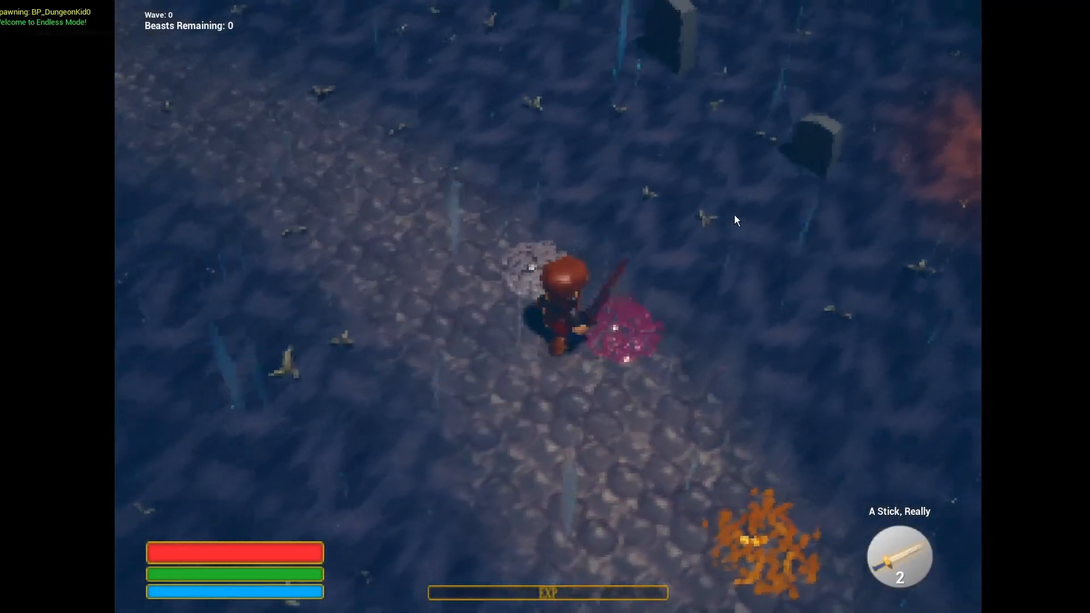
key("w")
key("a")
left_click(390, 182)
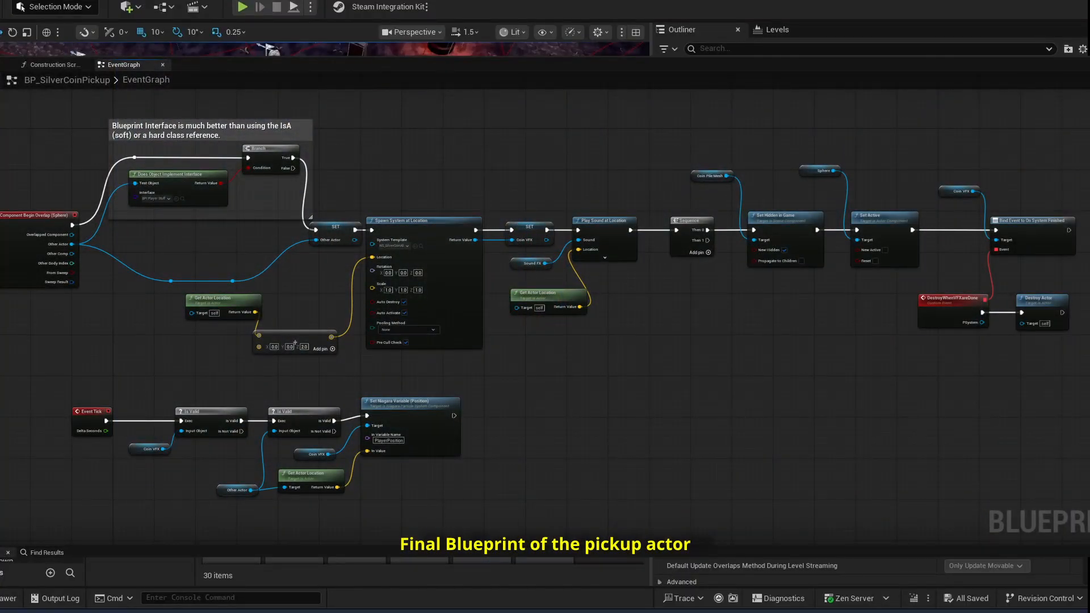
Step: Widen the level viewport and preview the CoinPile_01, CoinPile_02 and CoinPile_04 sound waves in the SFX Coins folder
left_click_drag(652, 307, 915, 306)
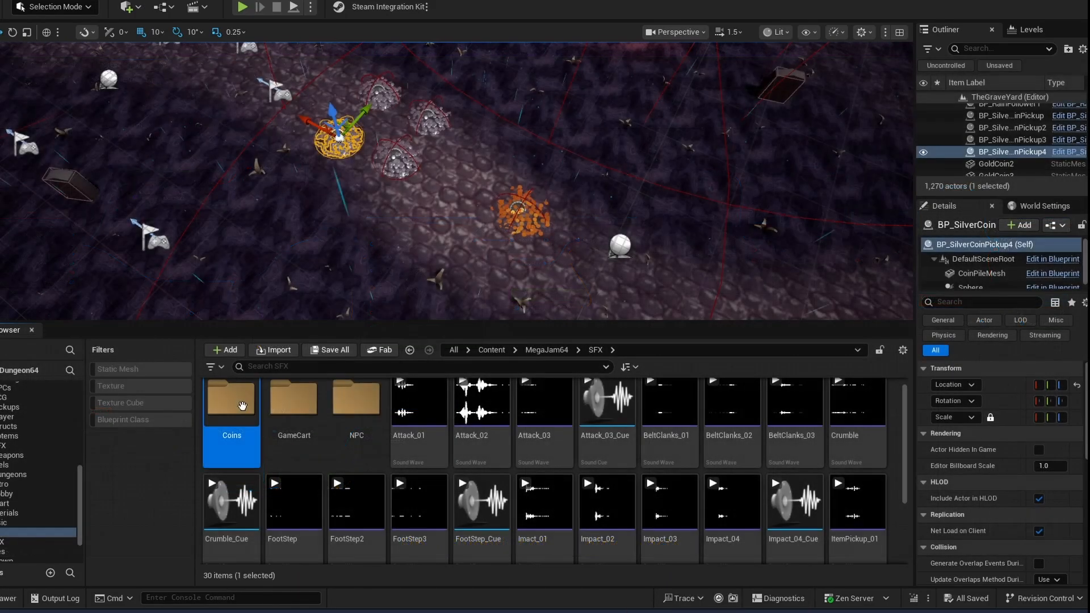
double_click(241, 410)
left_click(236, 418)
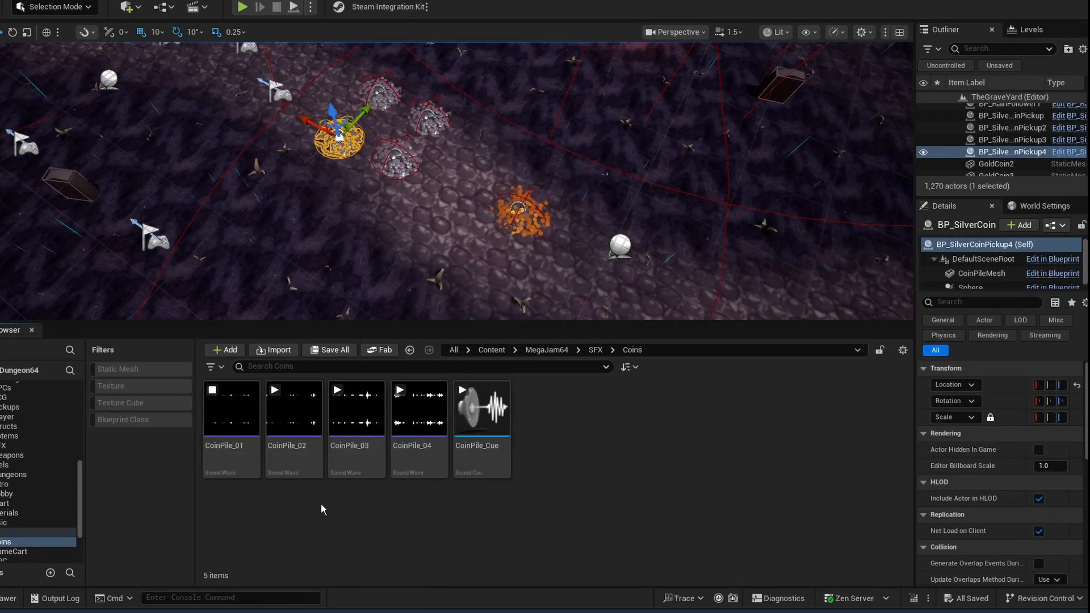
left_click(294, 409)
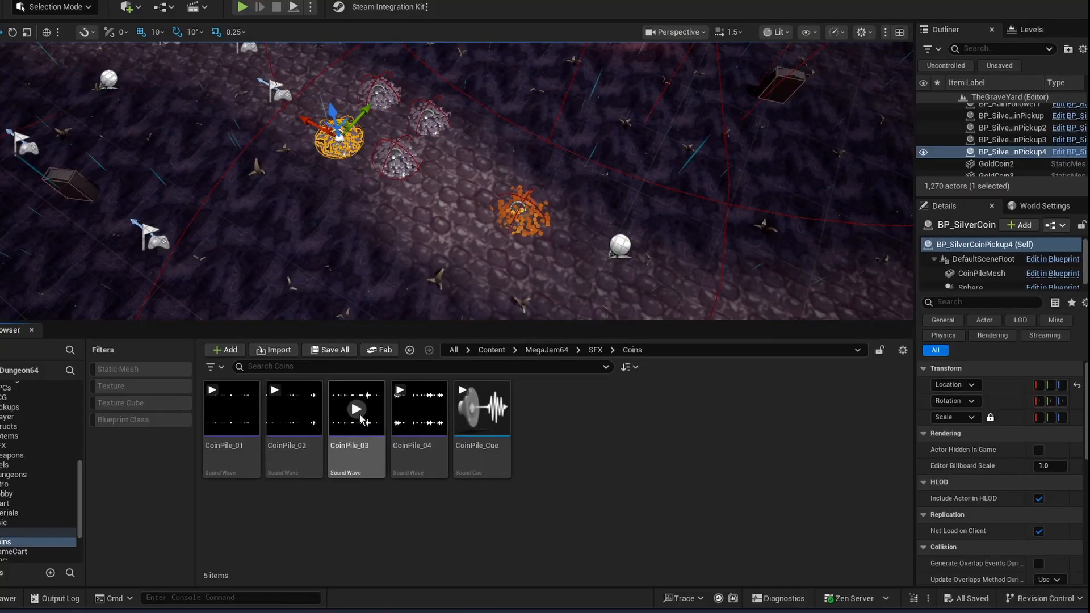
left_click(419, 409)
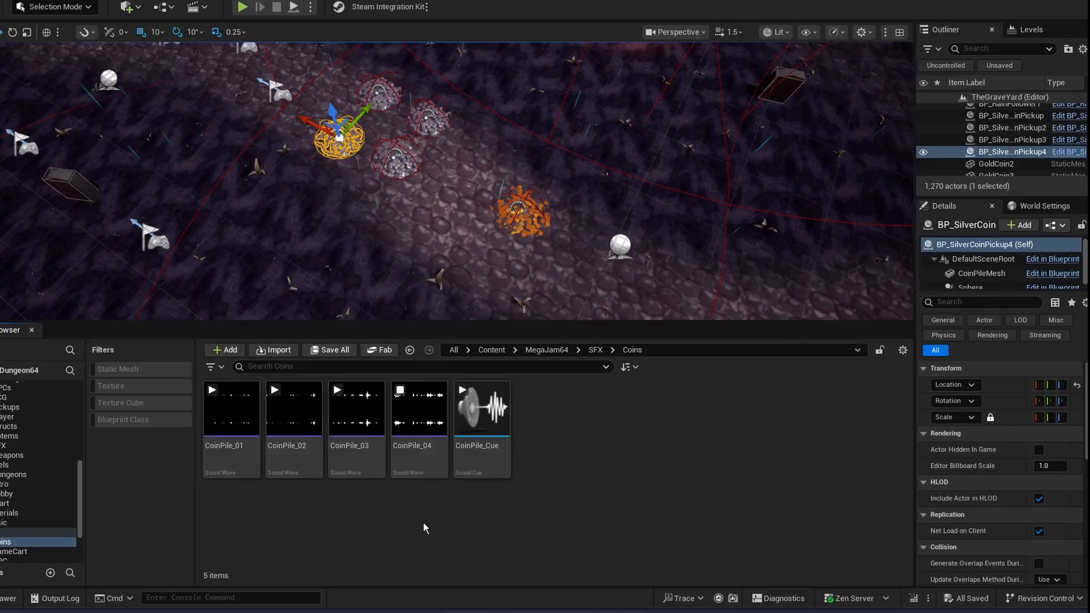
Step: Open the CoinPile_Cue sound cue and inspect its BeltClanks wave players, Mixer and Modulator nodes
double_click(497, 423)
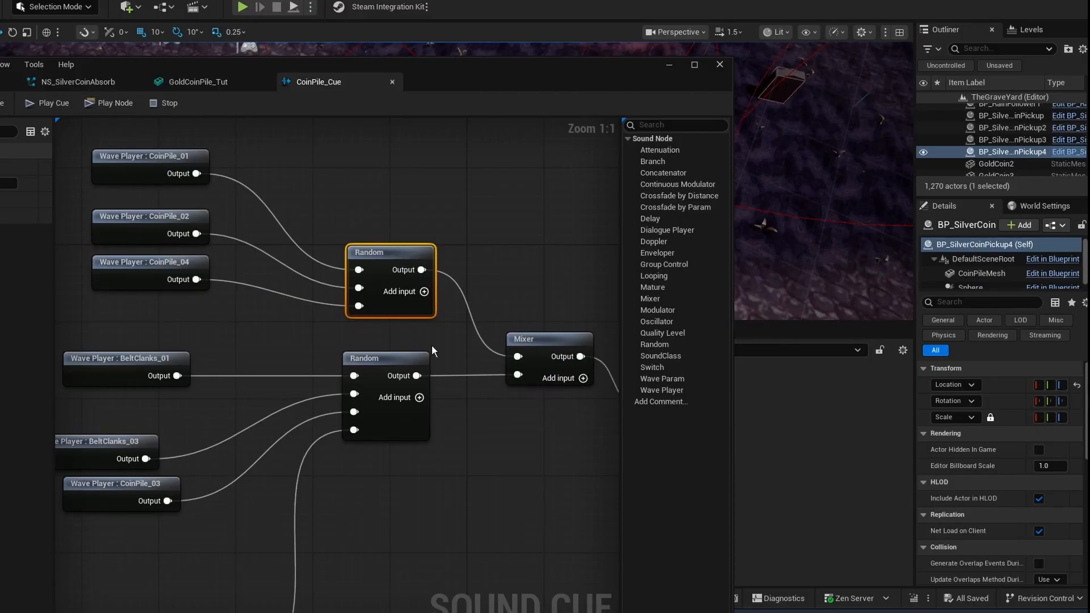
right_click_drag(249, 350, 315, 278)
left_click(193, 291)
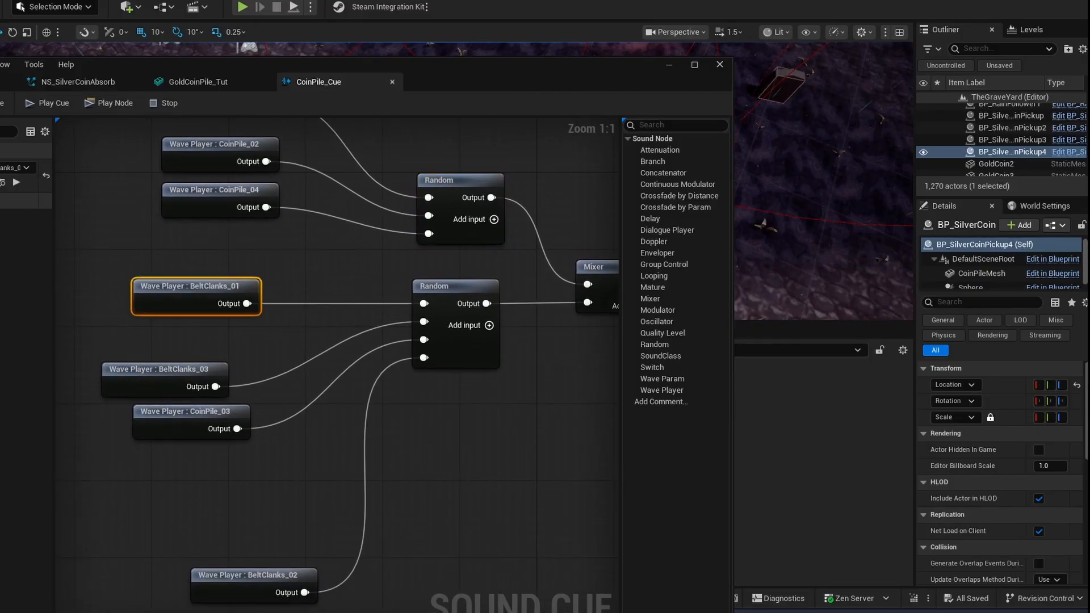
left_click(129, 364)
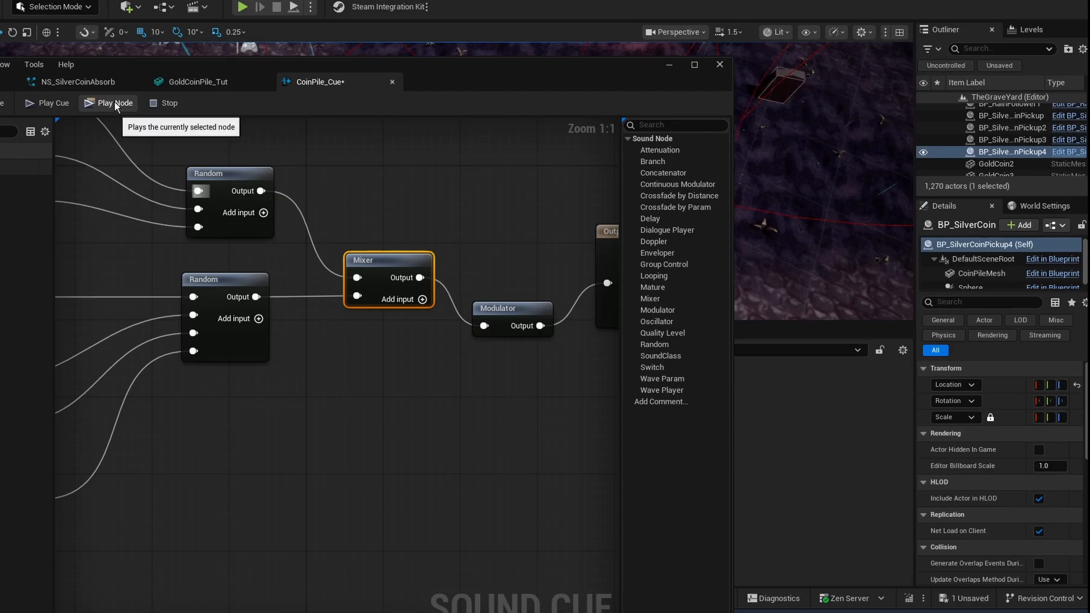
right_click_drag(454, 221, 318, 196)
left_click(372, 287)
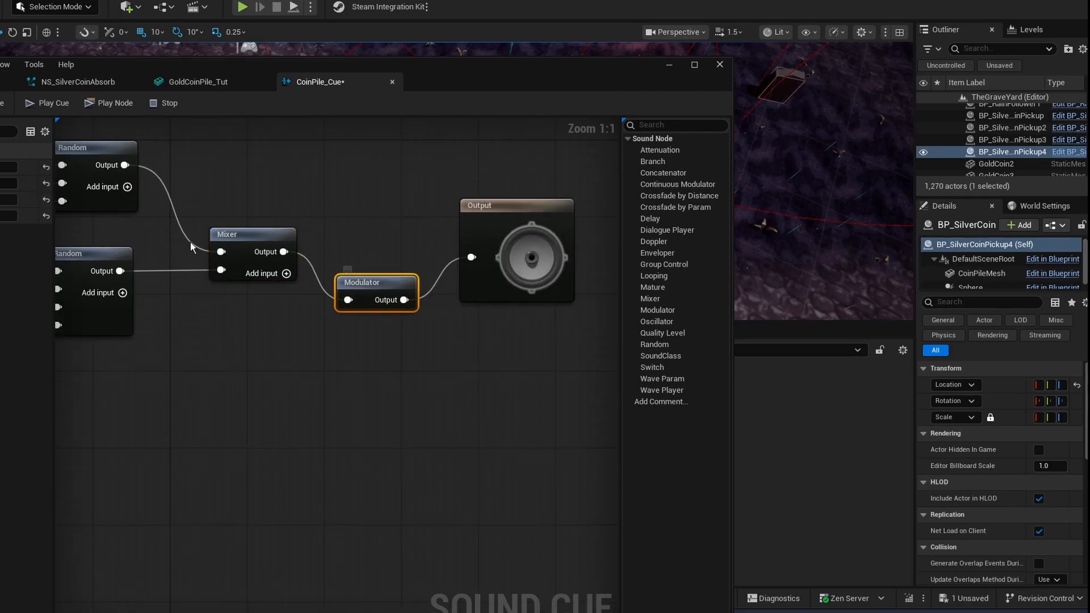
Step: Reposition the cue editor to show the Modulator's pitch and volume settings, and play the full CoinPile_Cue with its whole node graph in view
left_click_drag(232, 66, 428, 58)
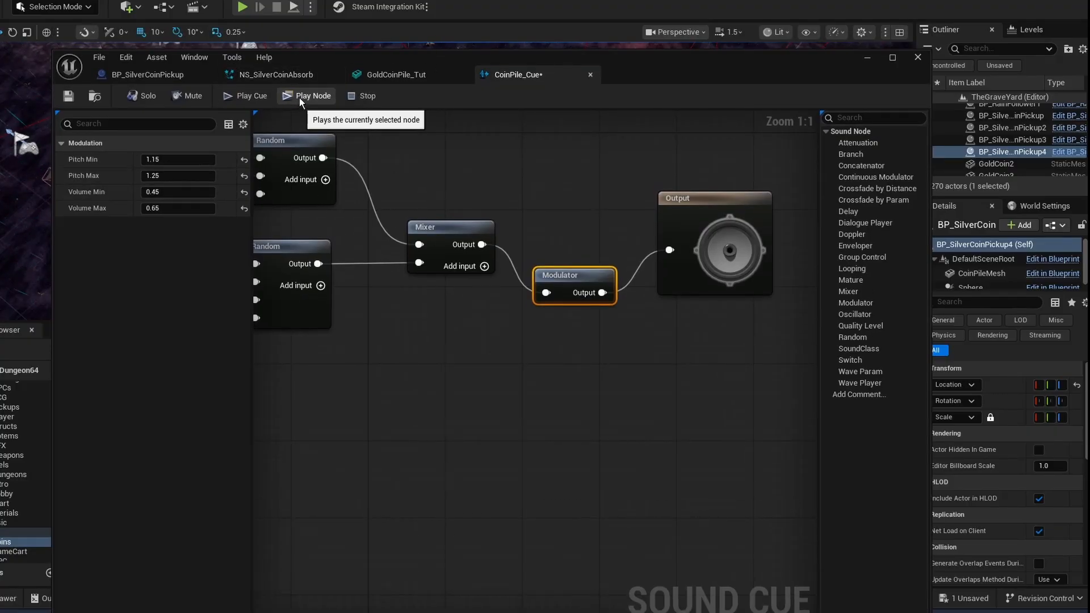
left_click(248, 98)
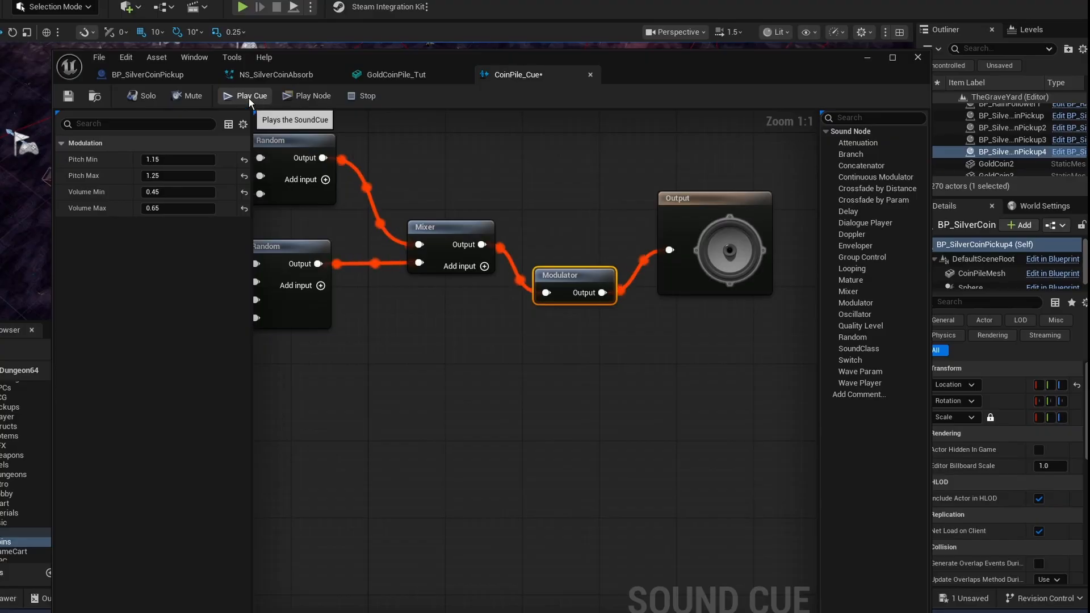
scroll(490, 216, "down", 2)
right_click_drag(491, 213, 635, 285)
scroll(632, 282, "down", 1)
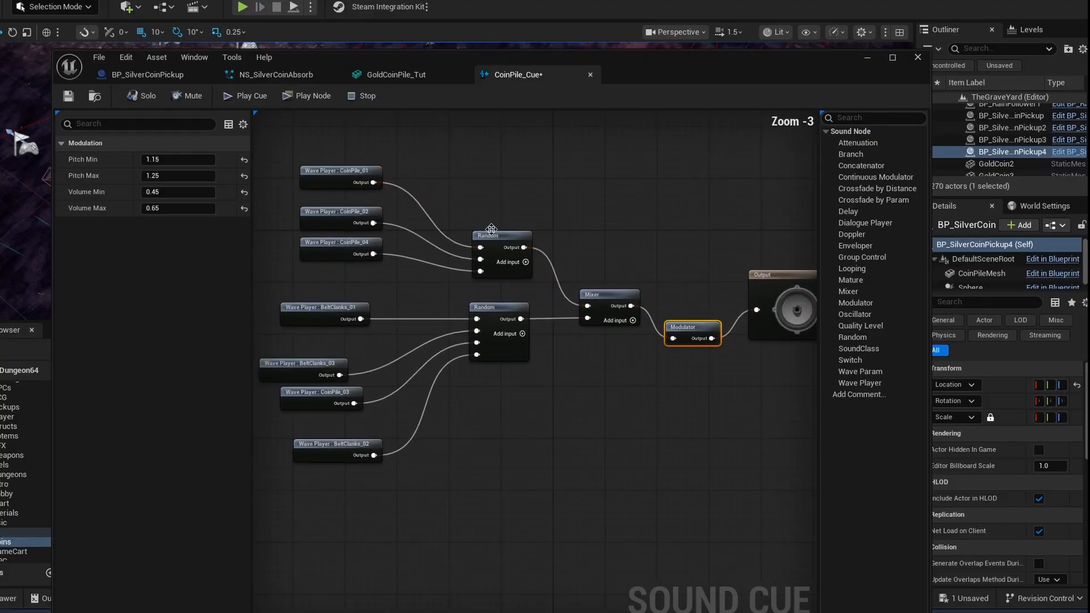
right_click_drag(531, 176, 504, 182)
left_click(247, 98)
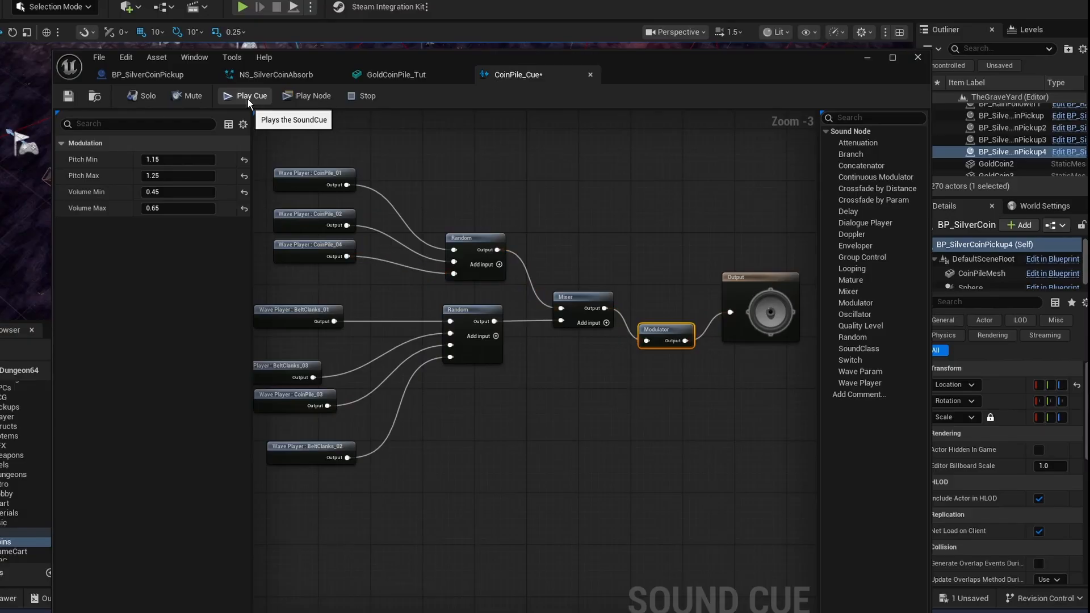
Step: Play CoinPile_Cue once more and close its sound cue editor
left_click(248, 98)
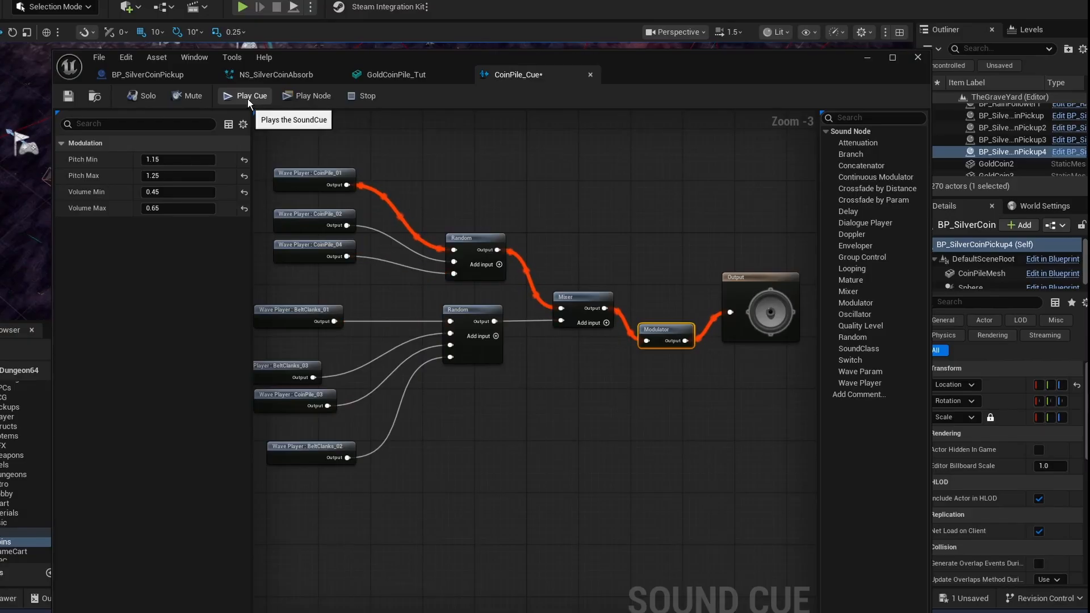
left_click(922, 61)
Step: Play-test the level in fullscreen, walking the character over the silver and orange coin piles on the path to collect them
key("alt+p")
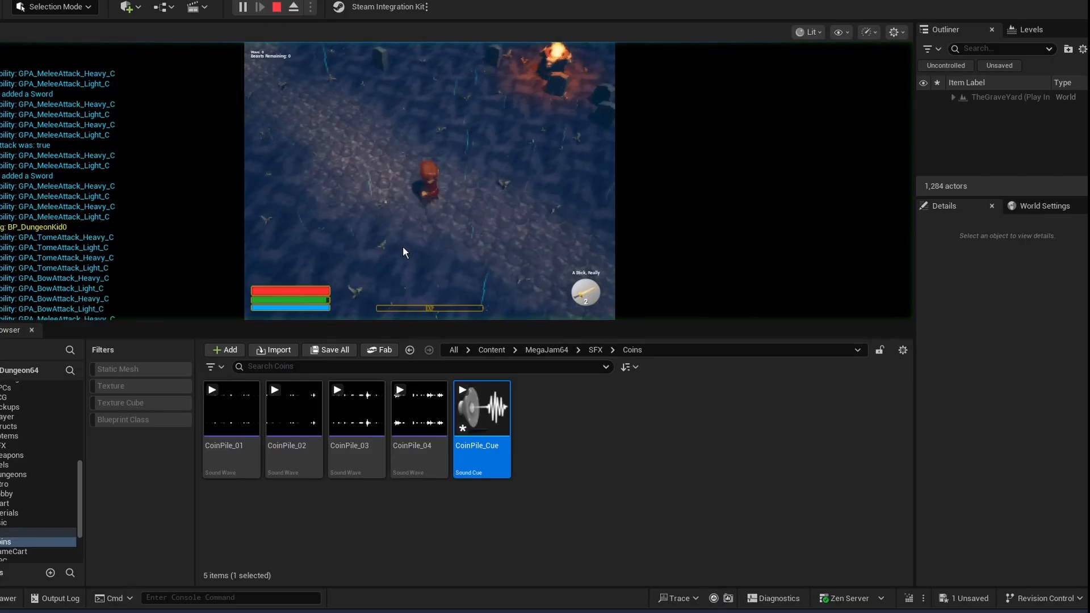
key("F11")
key("w")
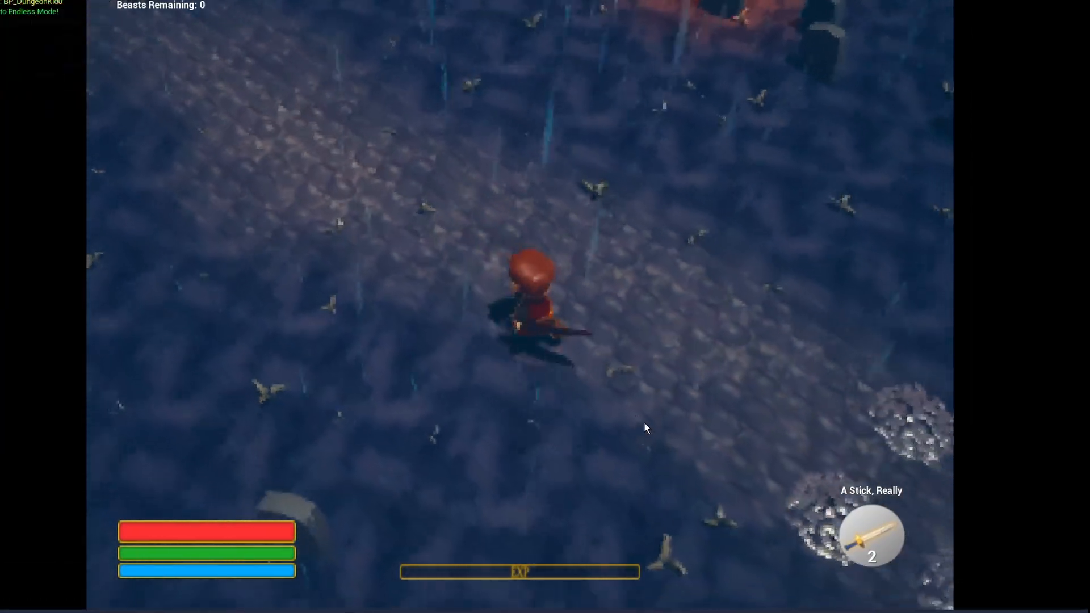
key("s")
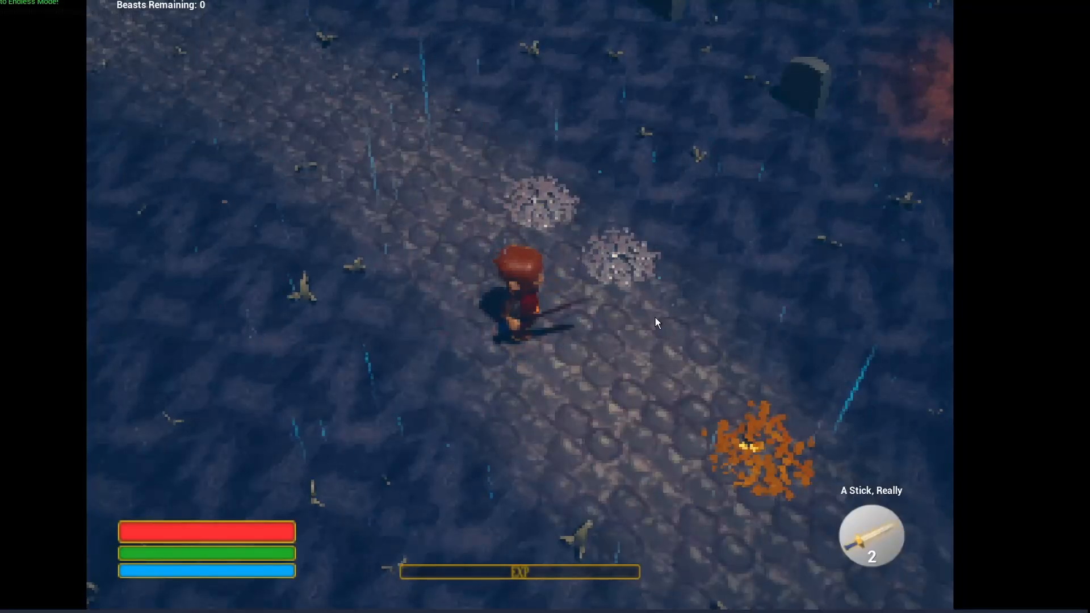
key("d")
key("s")
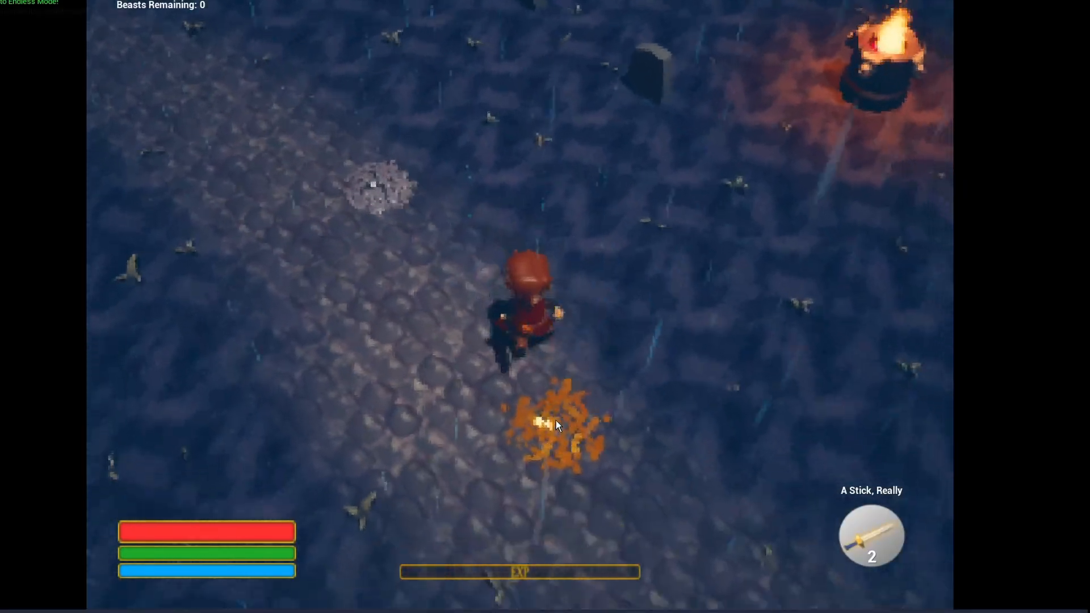
key("w")
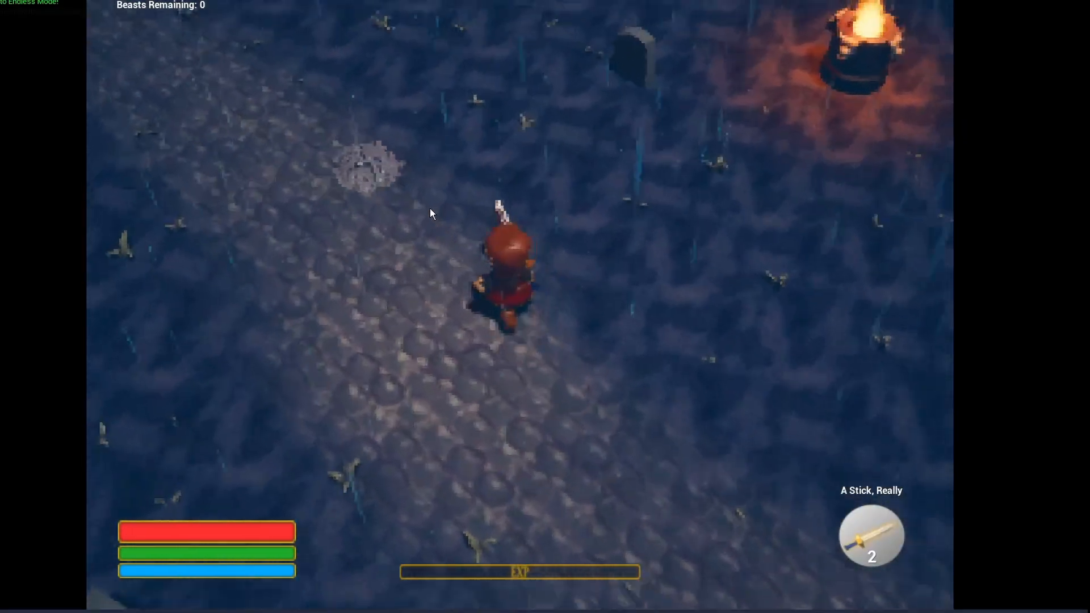
left_click(431, 209)
key("d")
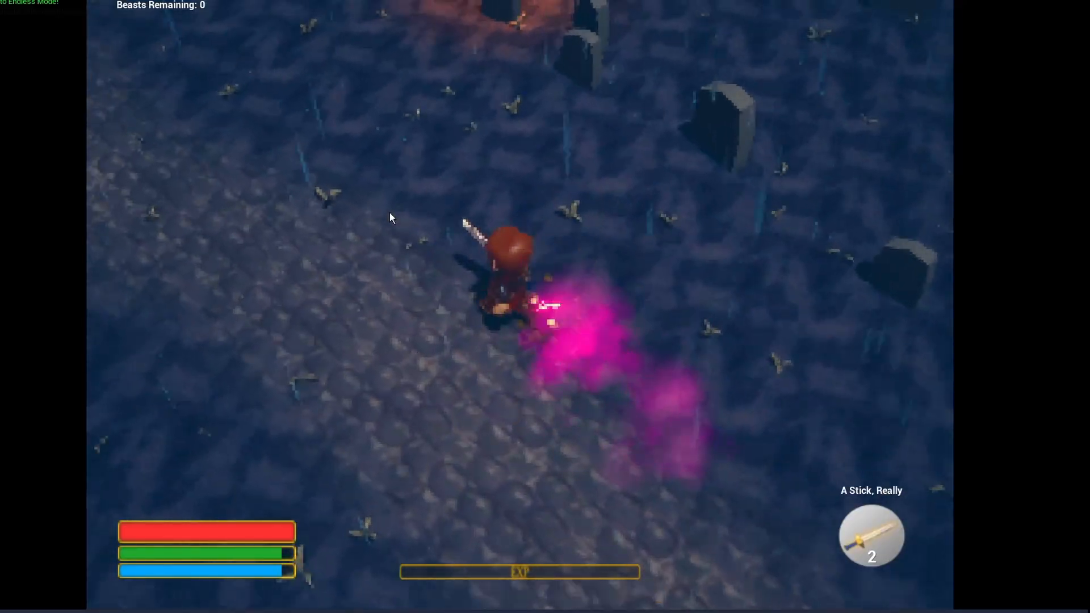
Step: Walk the character up to the flaming brazier among the gravestones and attack it
key("w")
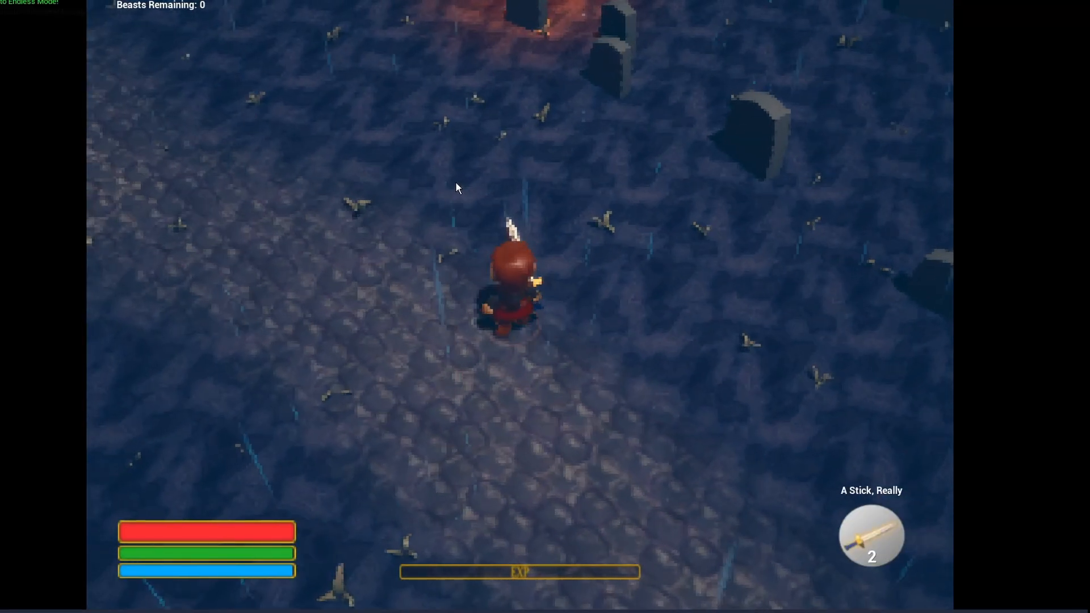
key("w")
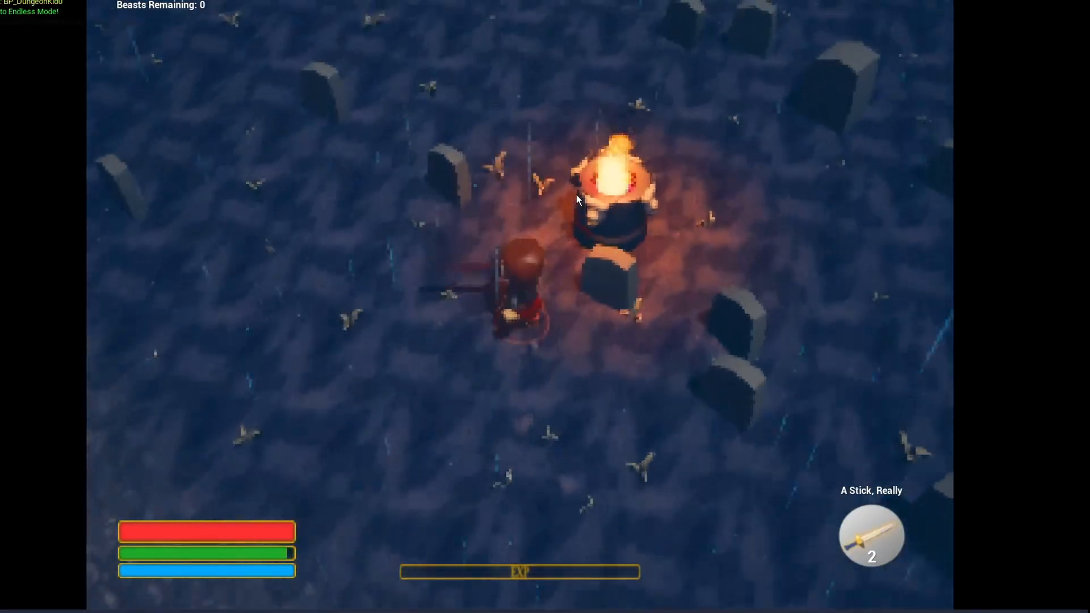
left_click(576, 195)
left_click(592, 198)
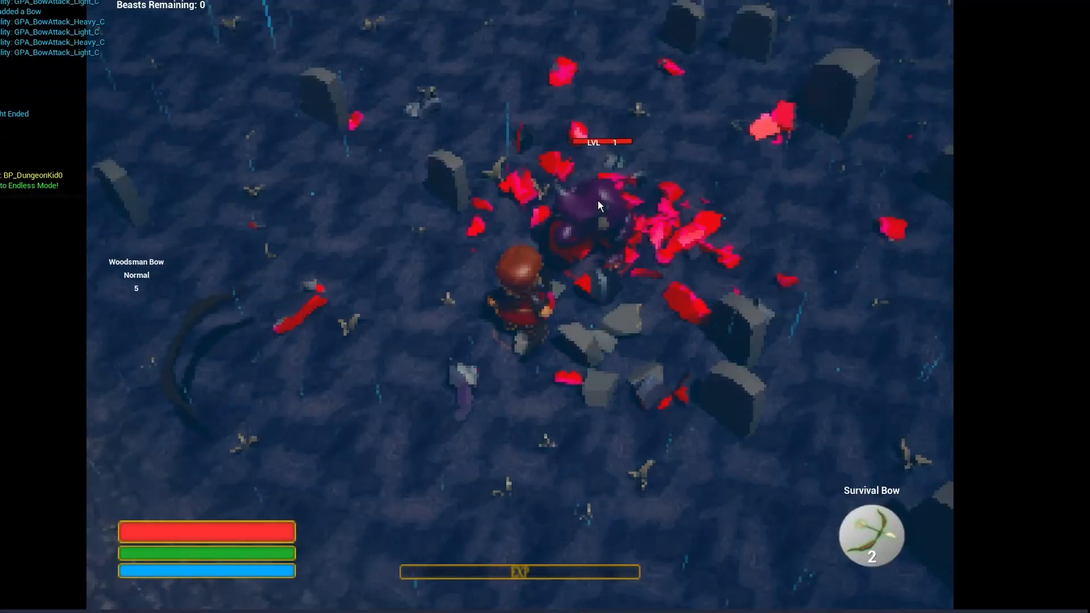
Step: Fight the level 1 beast with the Survival Bow, and switch to Grandma's Cookbook to keep attacking it
left_click(605, 199)
left_click(604, 199)
left_click(624, 182)
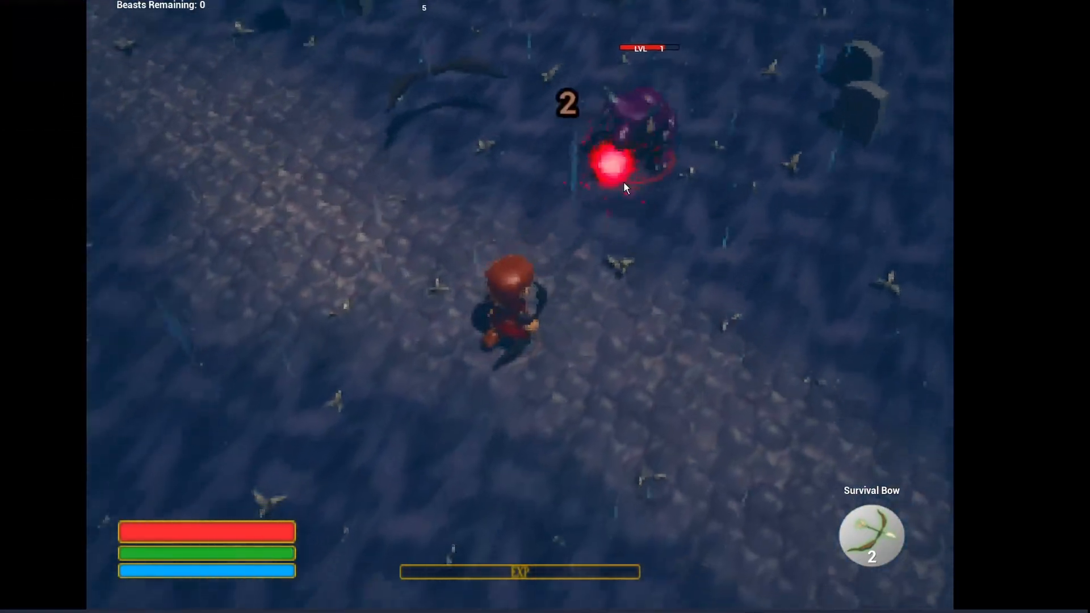
key("q")
left_click(624, 180)
left_click(628, 179)
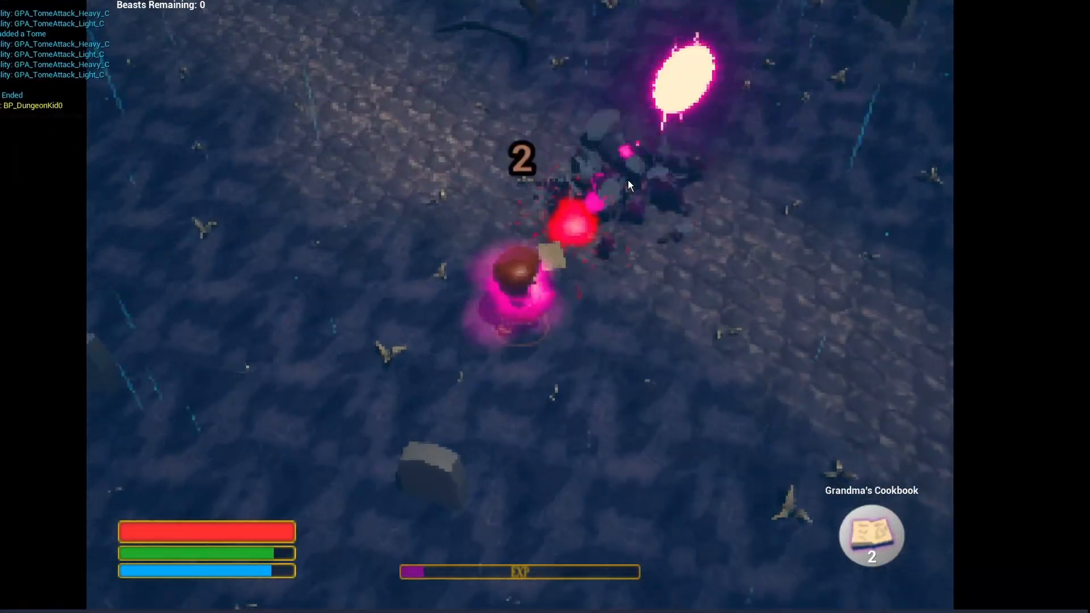